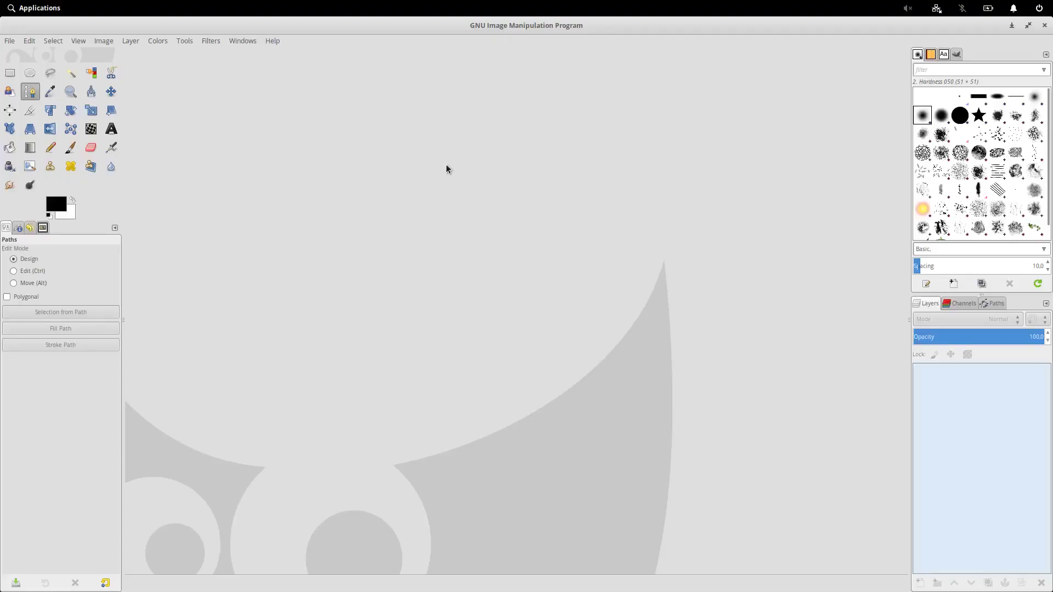
Create a new 1920 × 1080 px image
click(10, 42)
click(17, 55)
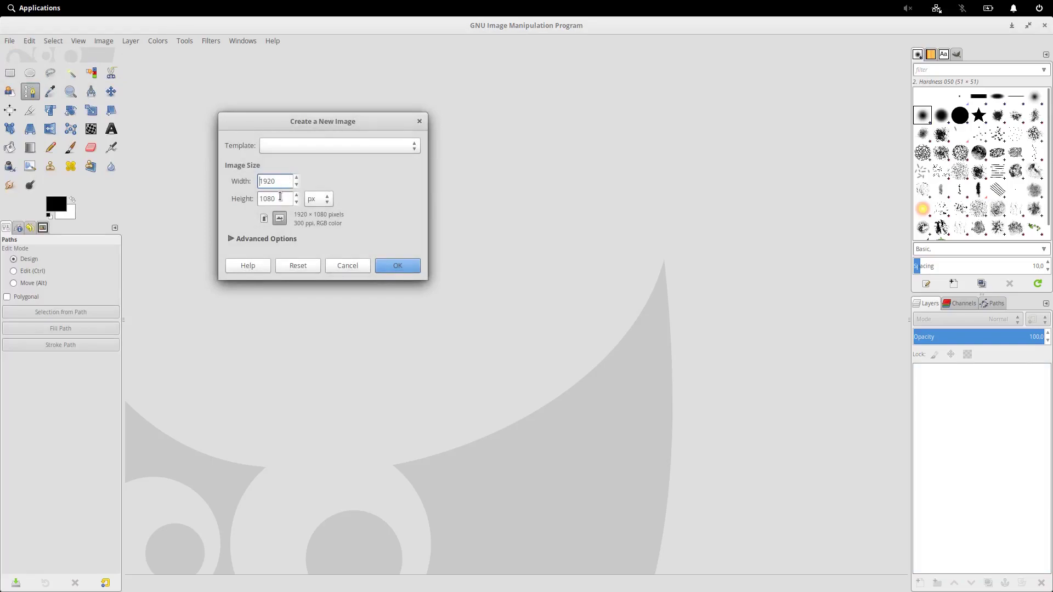
click(398, 267)
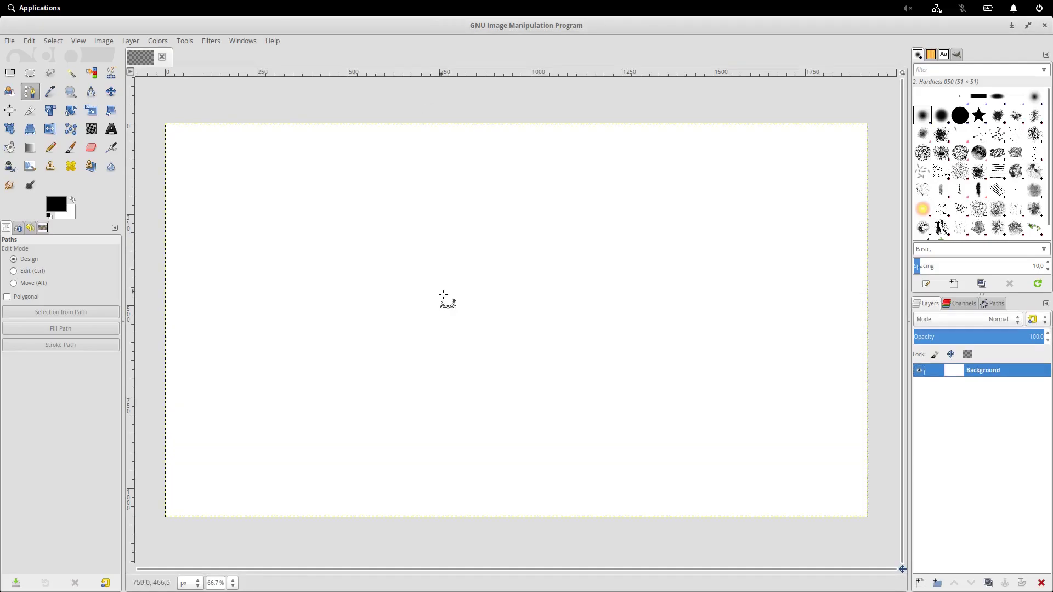
Open orange-glass.png as a layer in the new image
click(11, 43)
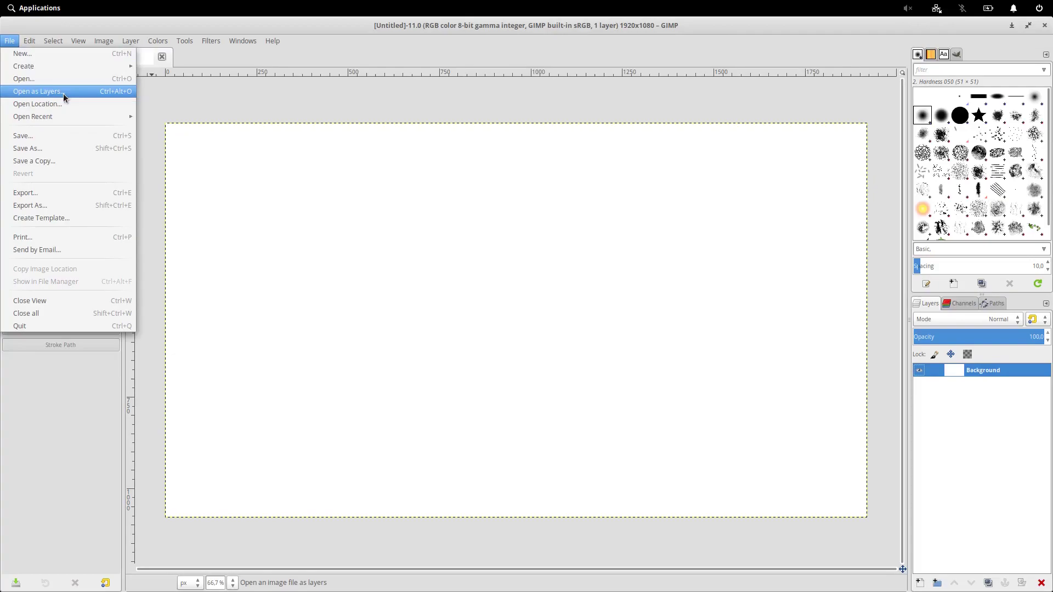
click(64, 92)
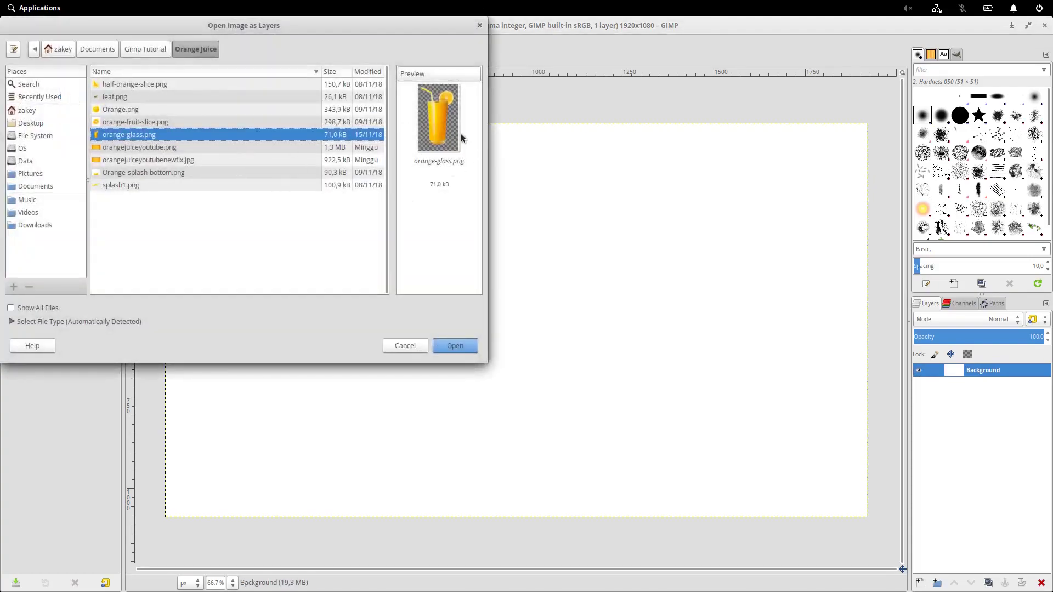
click(472, 346)
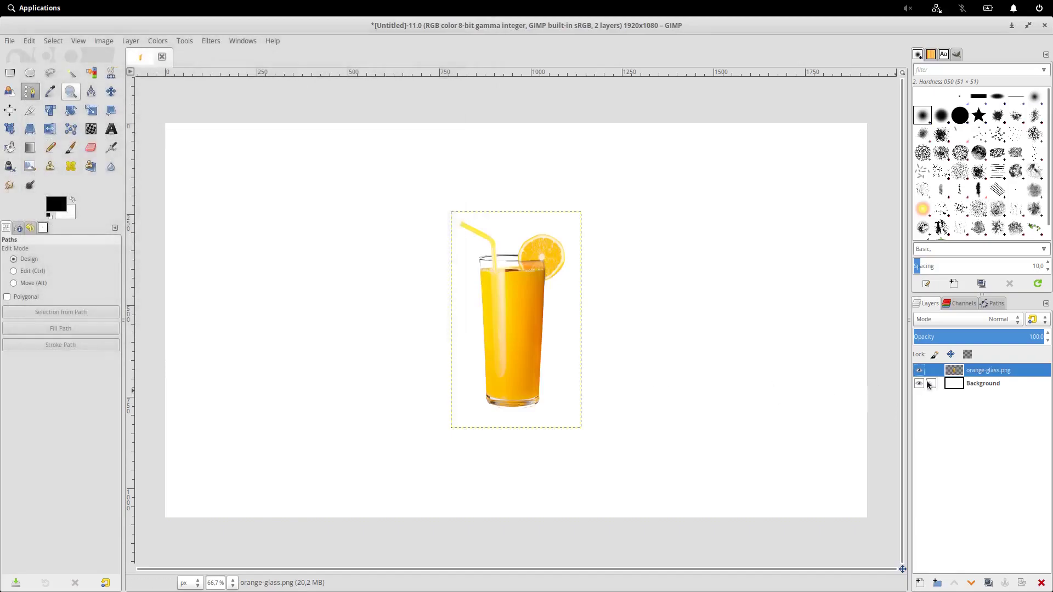
Hide the Background layer to examine the transparency around the juice glass, and show the layer again
click(920, 384)
double_click(567, 301)
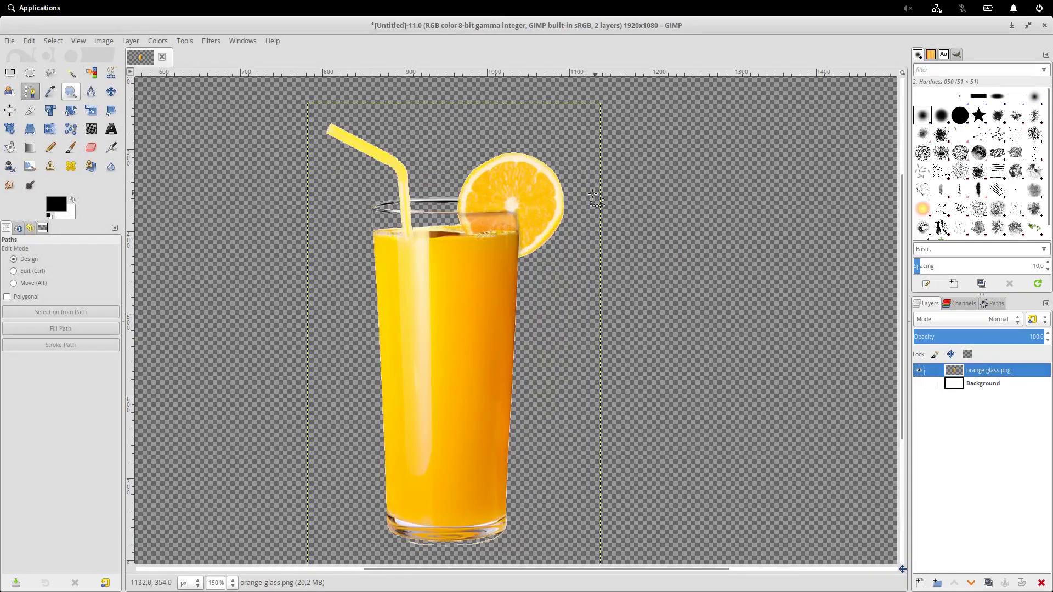
ctrl+click(608, 192)
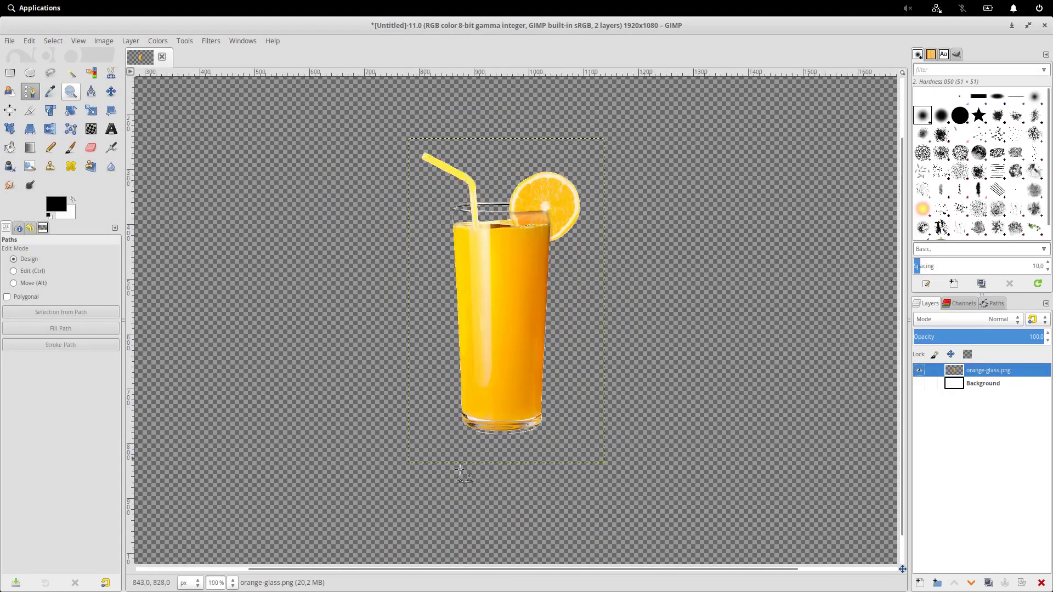
ctrl+click(619, 297)
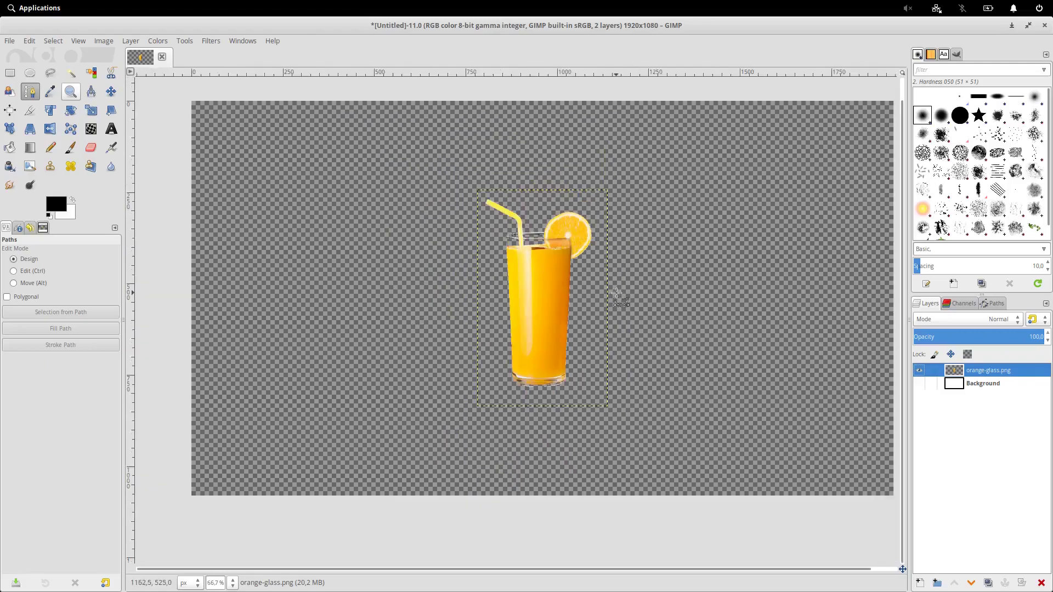
click(919, 384)
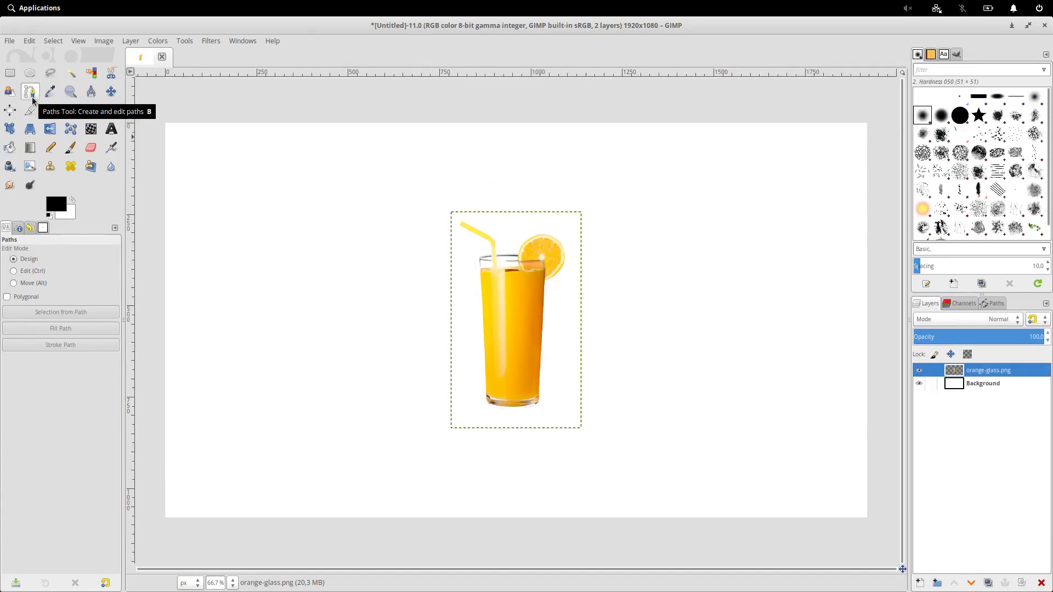
Using the Paths tool, draw a downward-bowed curve across the middle of the glass, with its end anchors outside both sides
scroll(467, 301, up, 2)
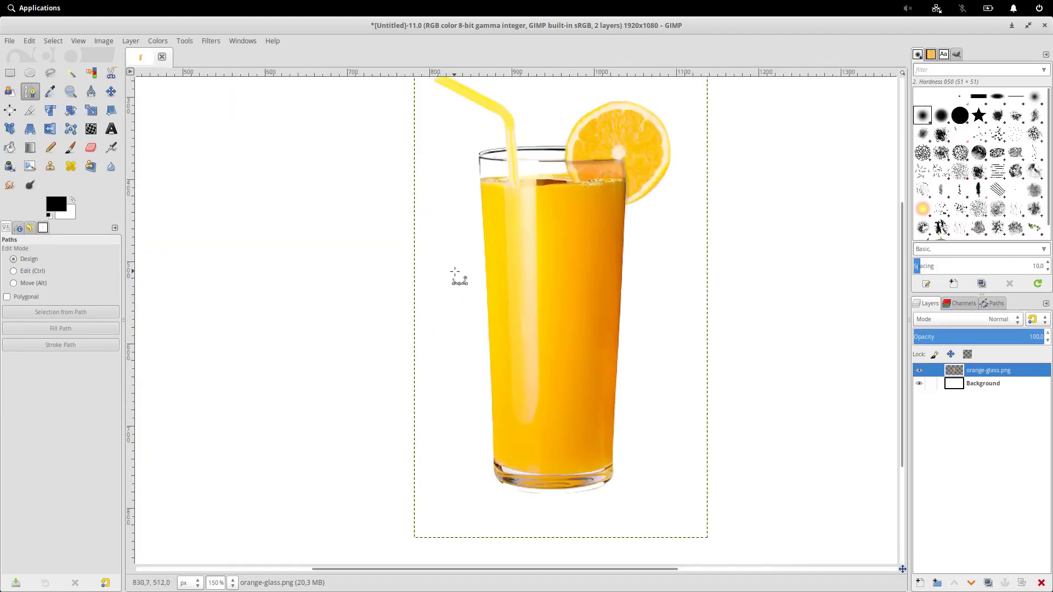
click(443, 264)
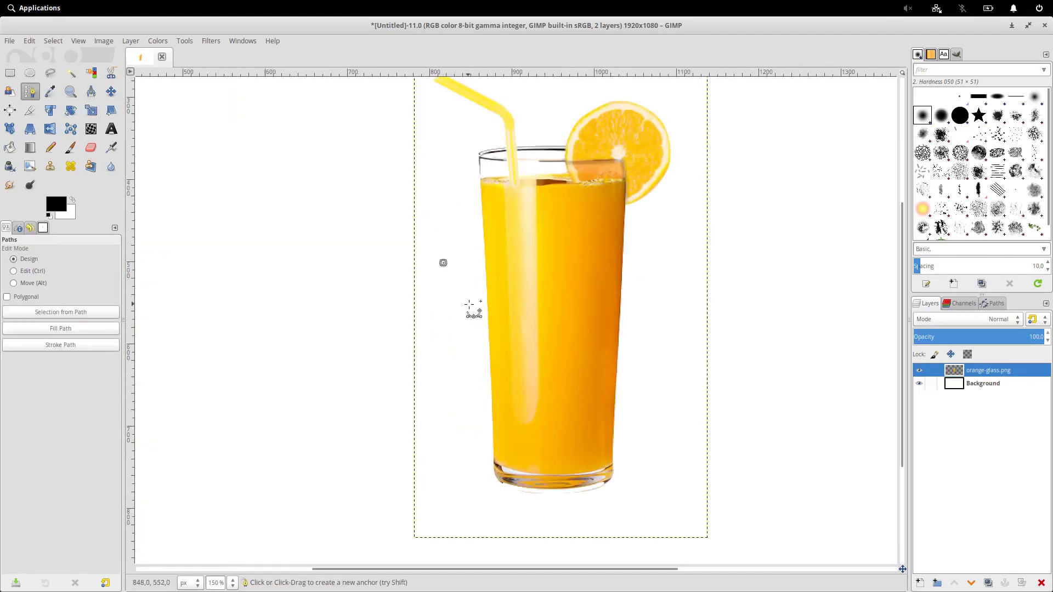
click(474, 296)
click(642, 296)
drag(643, 296, 749, 256)
scroll(662, 289, up, 2)
drag(411, 384, 397, 399)
drag(624, 303, 620, 301)
drag(833, 221, 745, 188)
mouse_move(620, 301)
mouse_down()
mouse_move(615, 290)
mouse_move(618, 301)
mouse_up()
drag(393, 395, 397, 398)
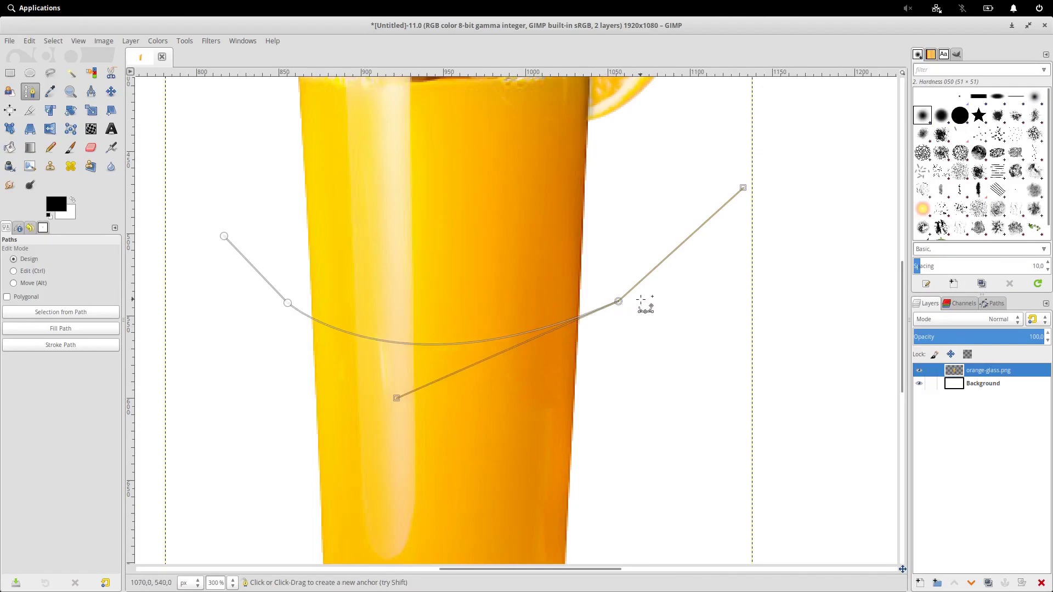
Extend the path around the orange slice, above the straw and down the glass's left side, and close it at its first anchor
scroll(690, 198, down, 1)
scroll(708, 217, up, 1)
click(735, 212)
click(710, 128)
scroll(669, 159, up, 2)
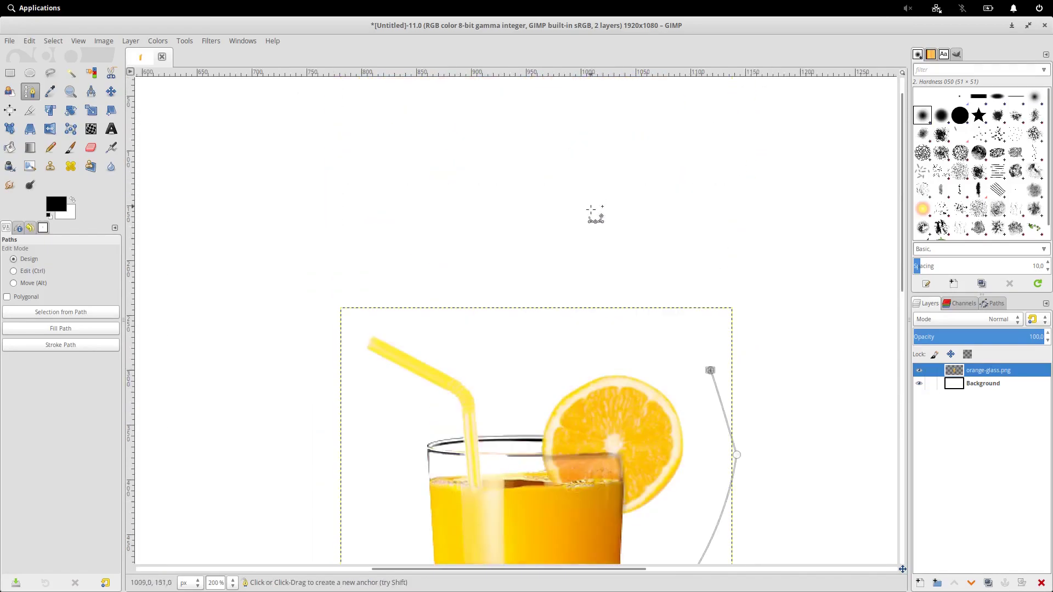
click(587, 221)
click(467, 250)
click(348, 279)
scroll(340, 369, down, 3)
drag(347, 279, 357, 370)
scroll(373, 345, down, 3)
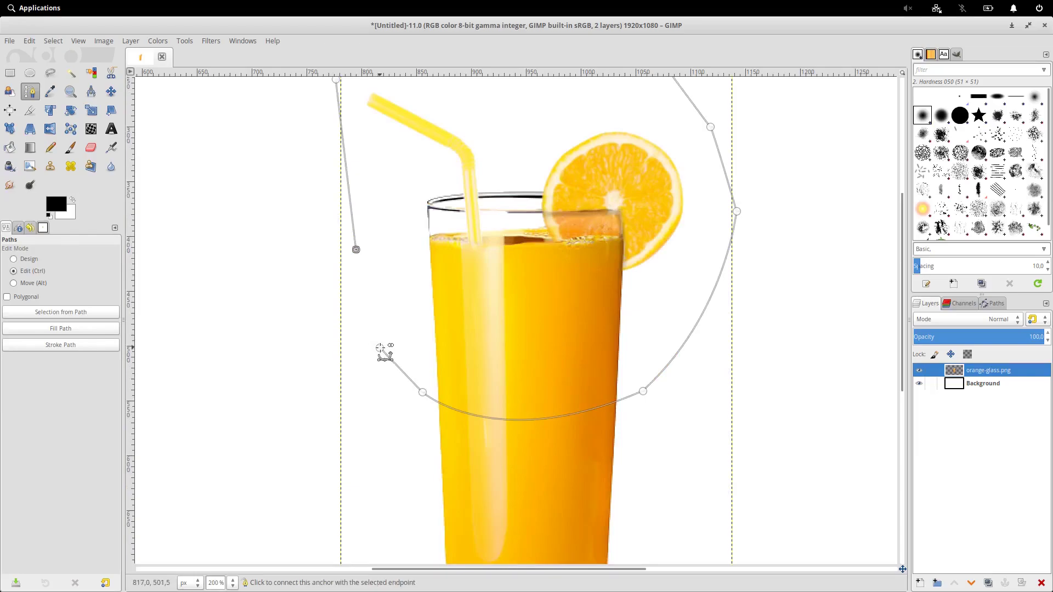
click(380, 348)
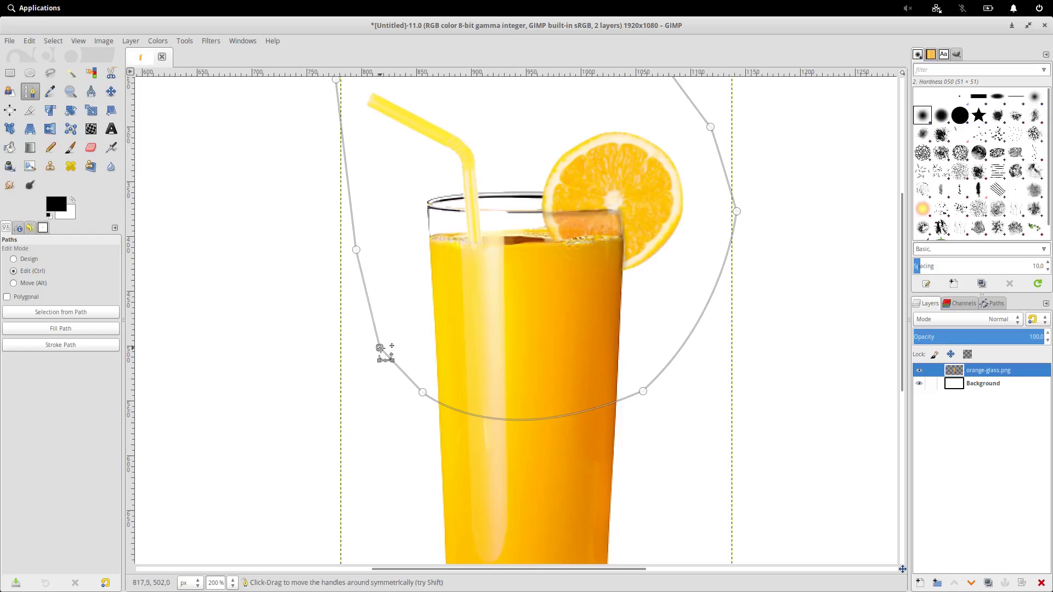
Convert the closed path to a selection and float the glass's upper part onto a new layer
scroll(411, 404, up, 1)
scroll(433, 393, down, 1)
scroll(433, 394, down, 1)
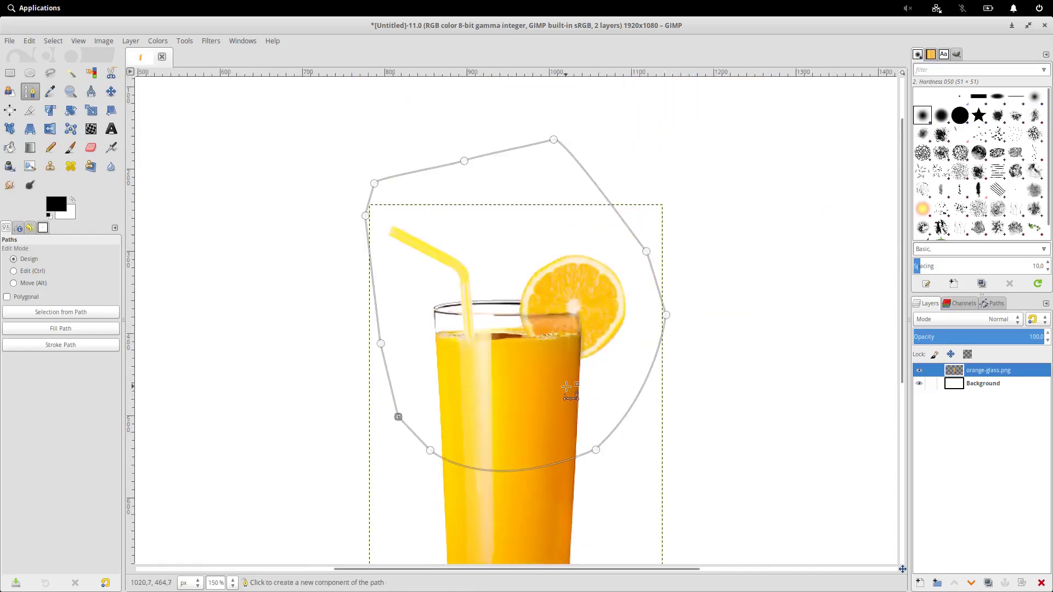
scroll(568, 386, down, 1)
key(Return)
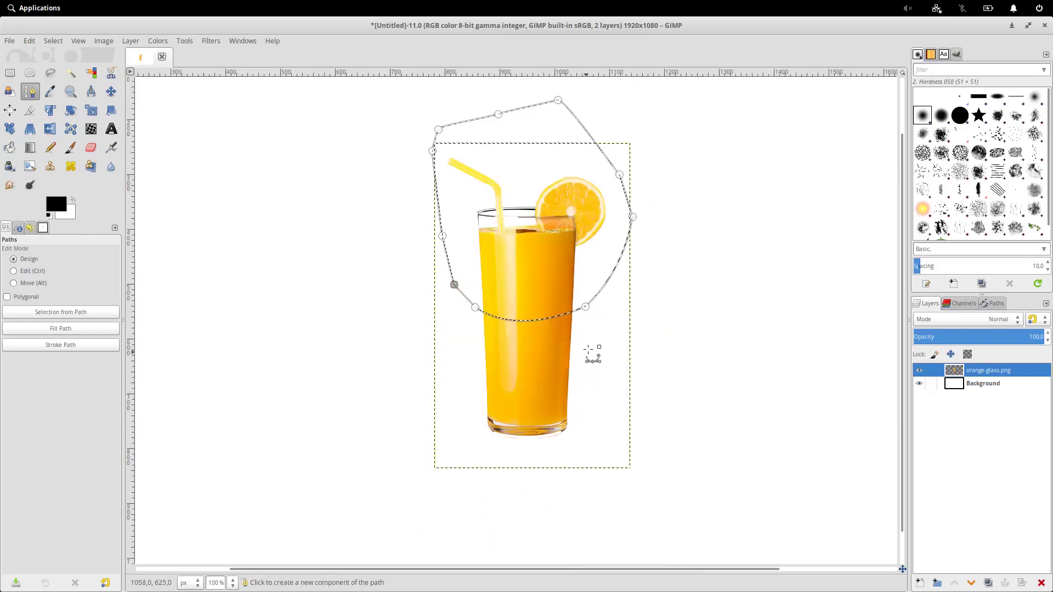
click(53, 40)
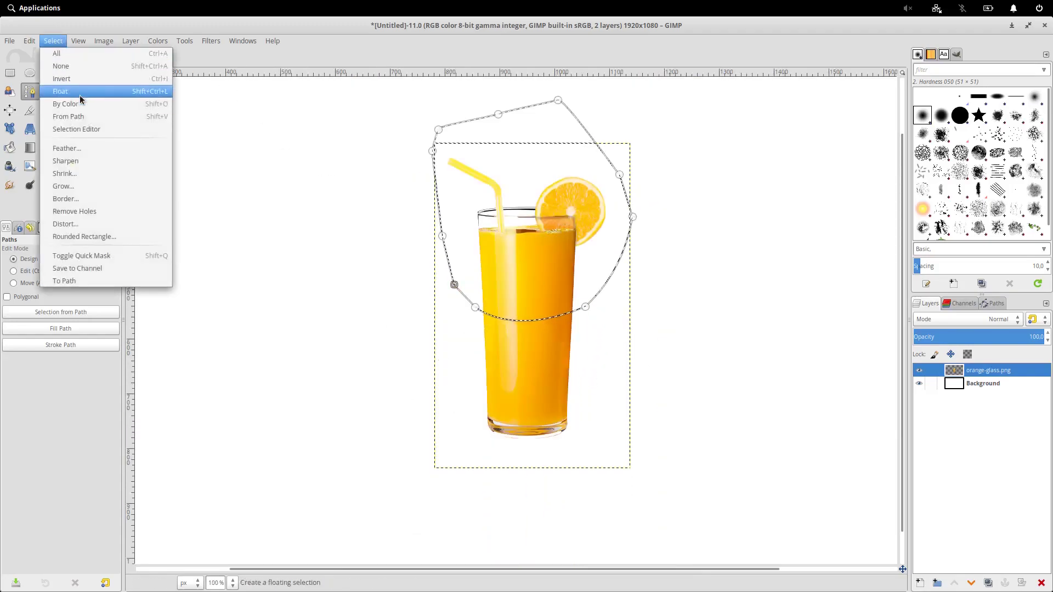
click(80, 93)
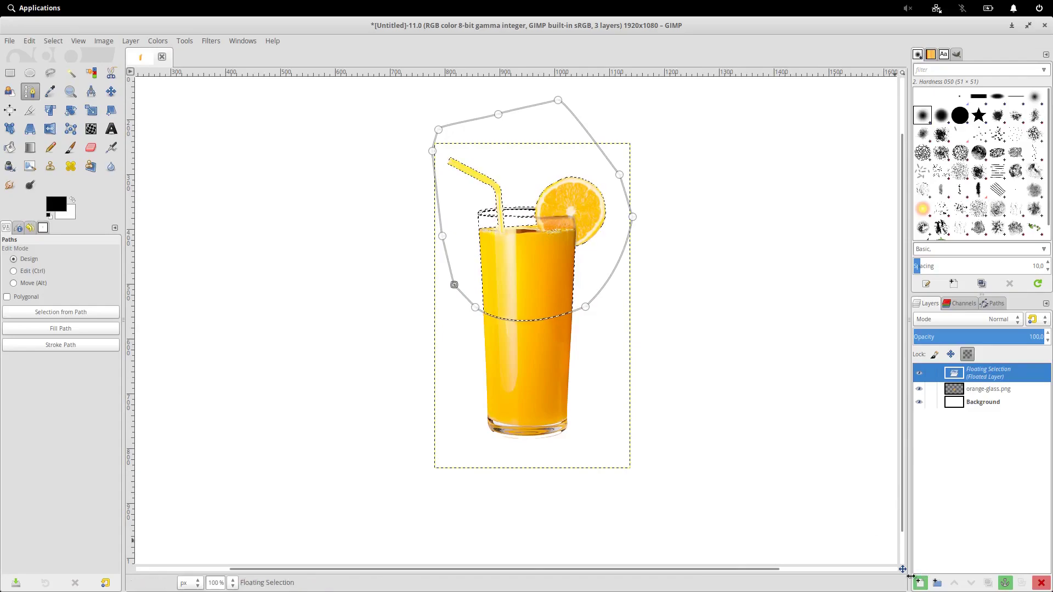
click(920, 582)
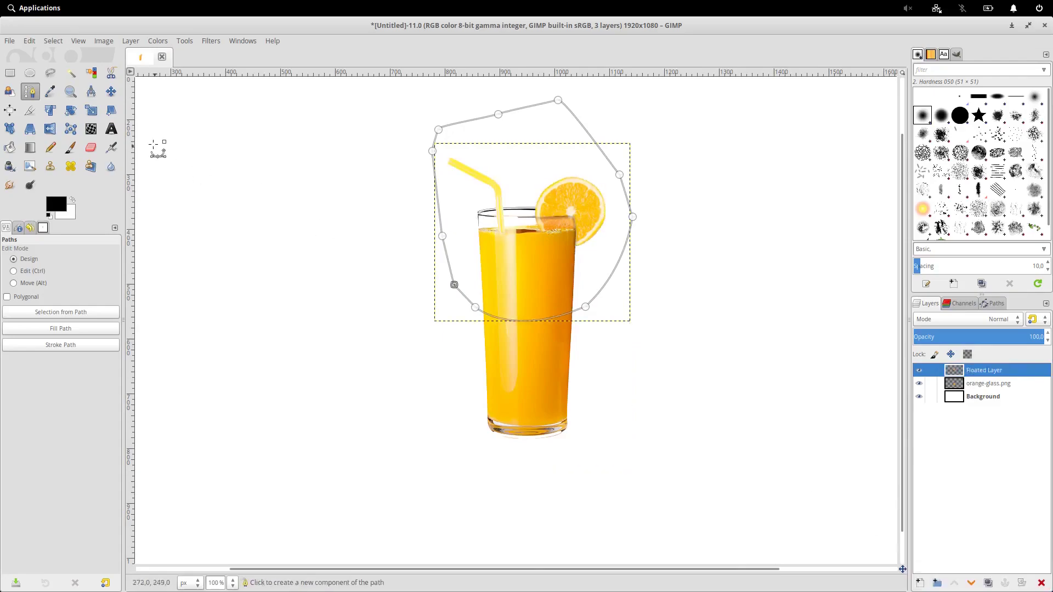
Try moving the separated upper part of the glass with the Move tool
click(110, 91)
drag(502, 243, 477, 248)
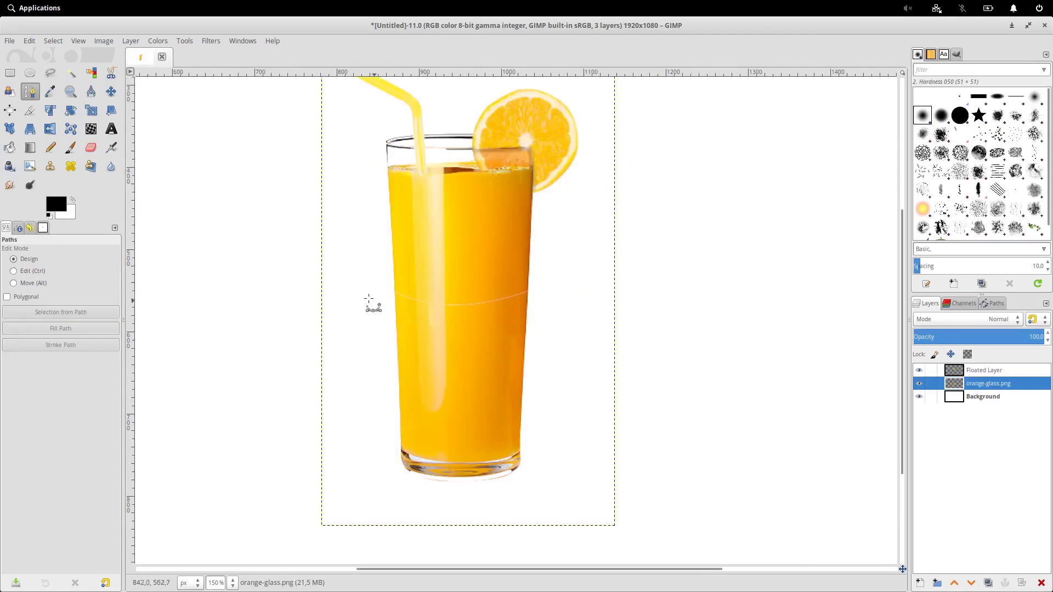
On the orange-glass.png layer, draw a curved path across the glass a little below the first cut, adjusting its anchors to match that curve
ctrl+scroll(368, 299, down, 1)
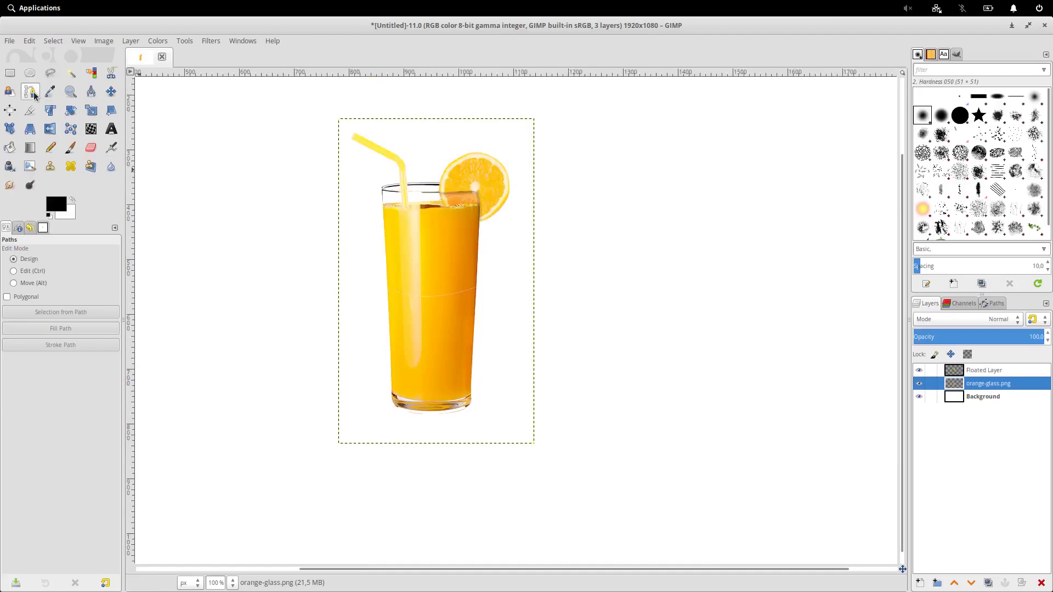
ctrl+scroll(395, 290, up, 3)
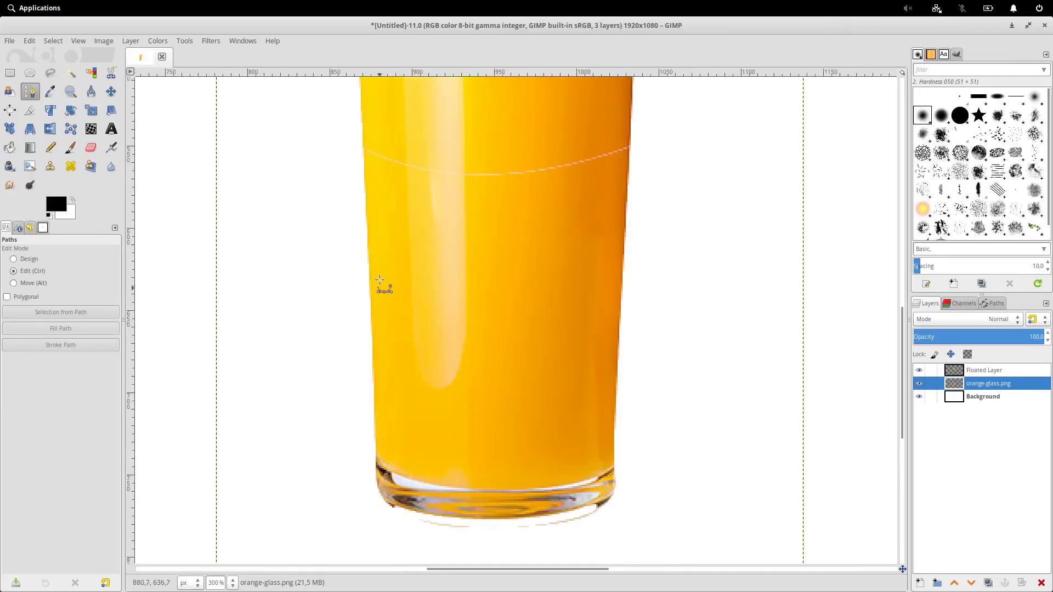
click(345, 320)
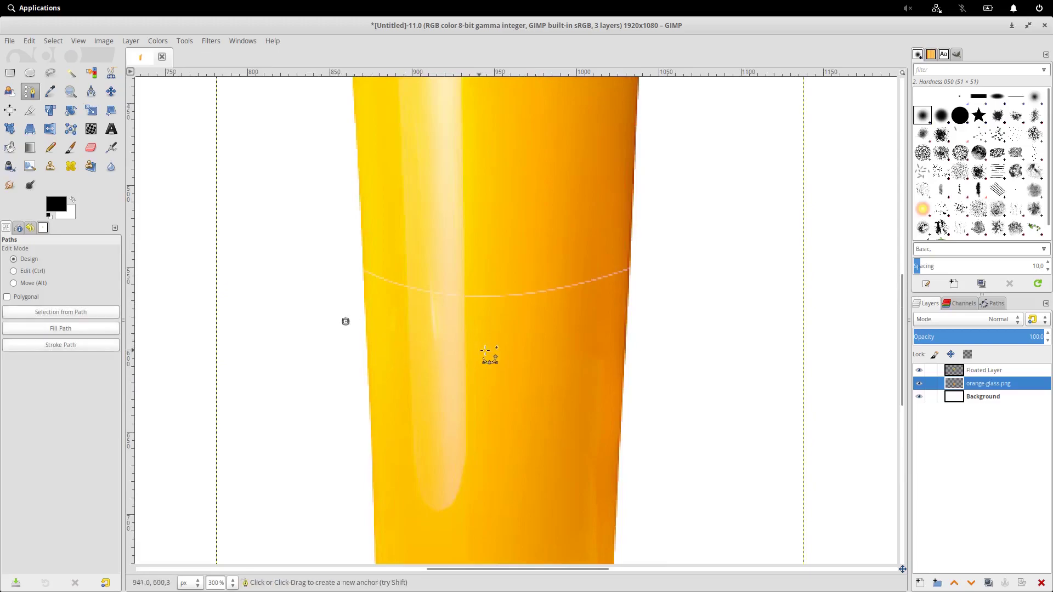
drag(488, 348, 609, 347)
click(658, 304)
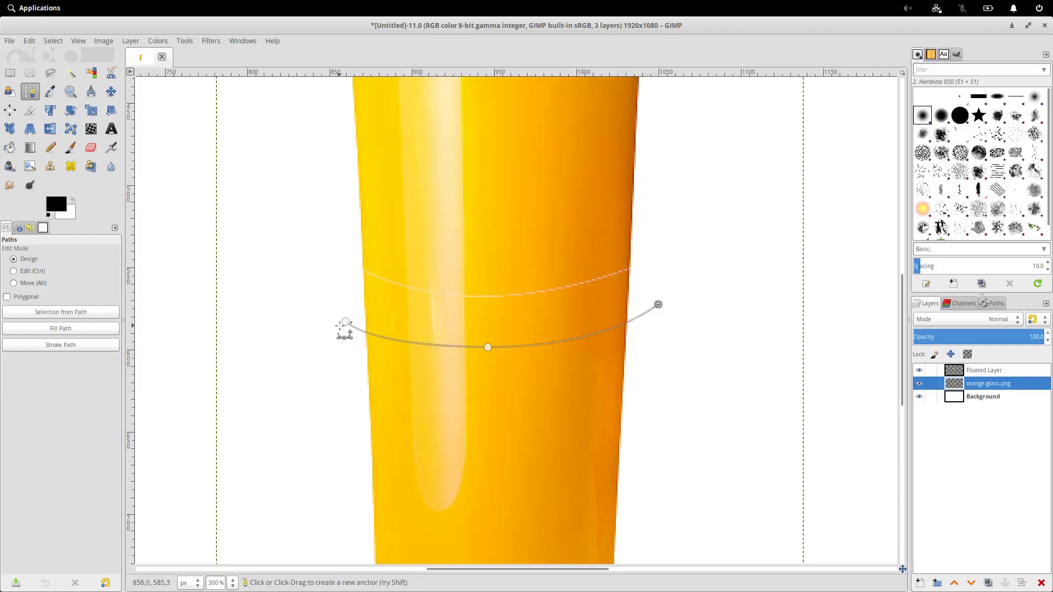
drag(345, 321, 345, 298)
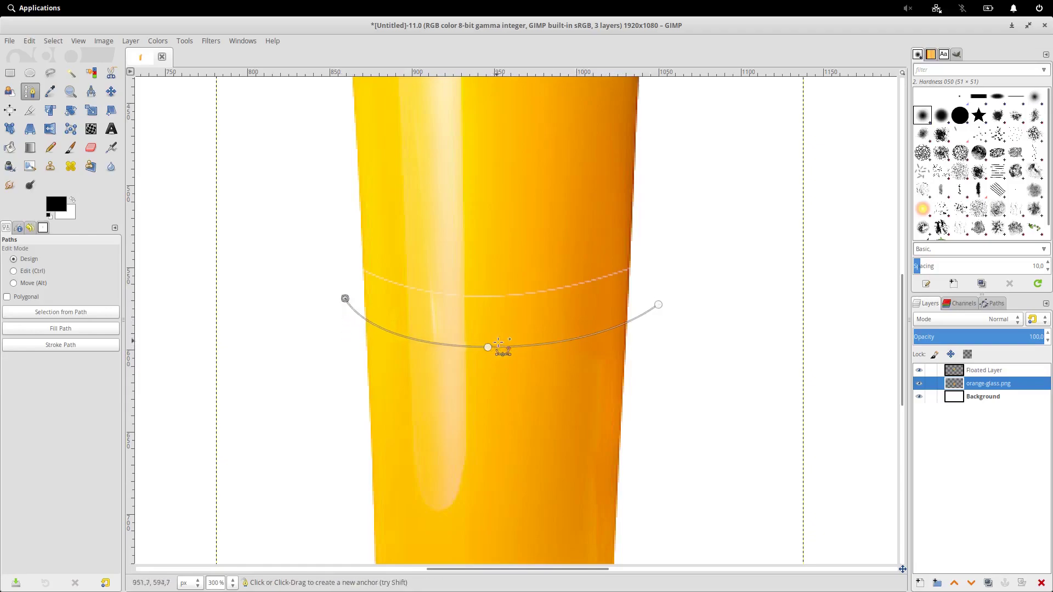
click(488, 347)
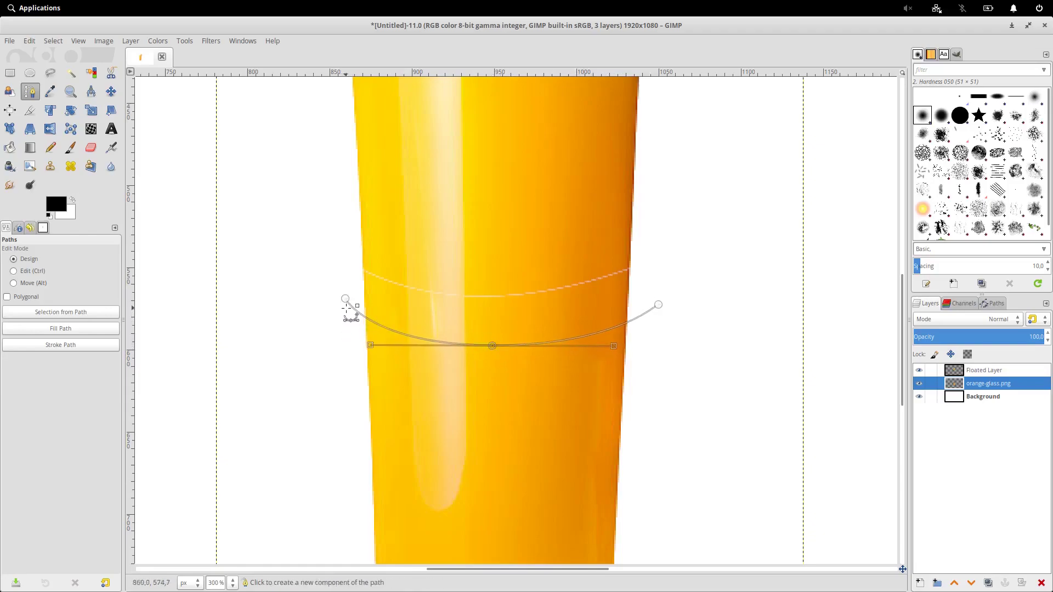
drag(345, 298, 346, 310)
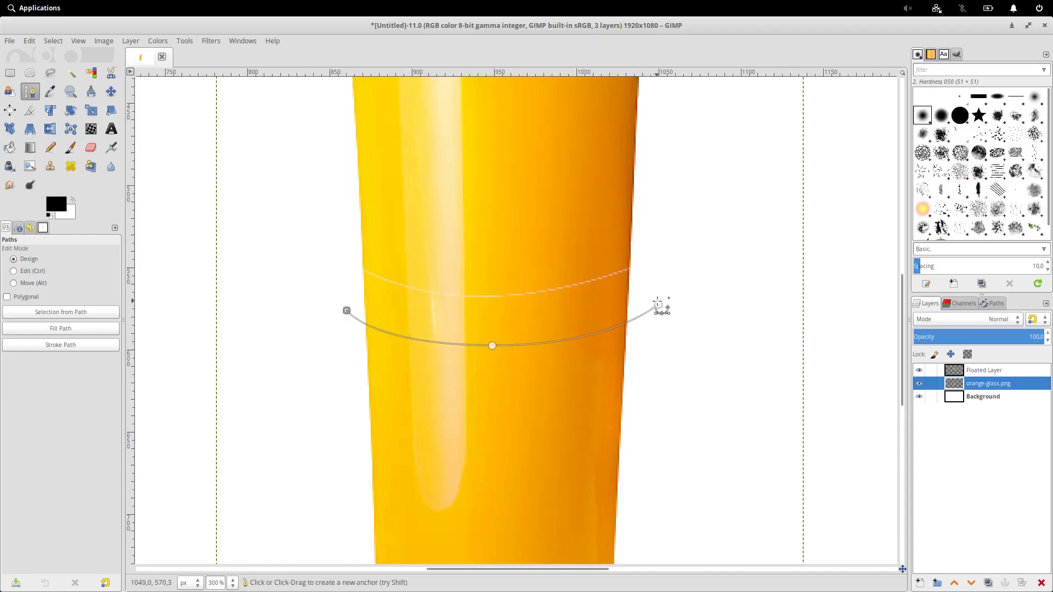
drag(657, 302, 654, 298)
Continue the path up and around above the first cut, and close it at its left starting anchor
click(673, 232)
click(621, 212)
drag(471, 219, 456, 220)
click(350, 221)
drag(327, 240, 330, 262)
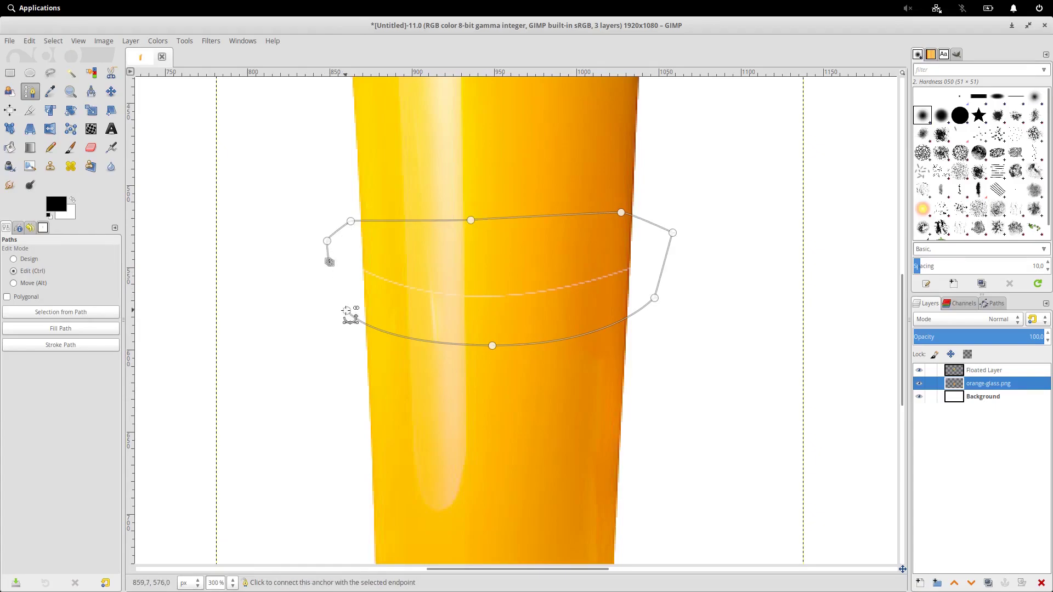
ctrl+click(347, 310)
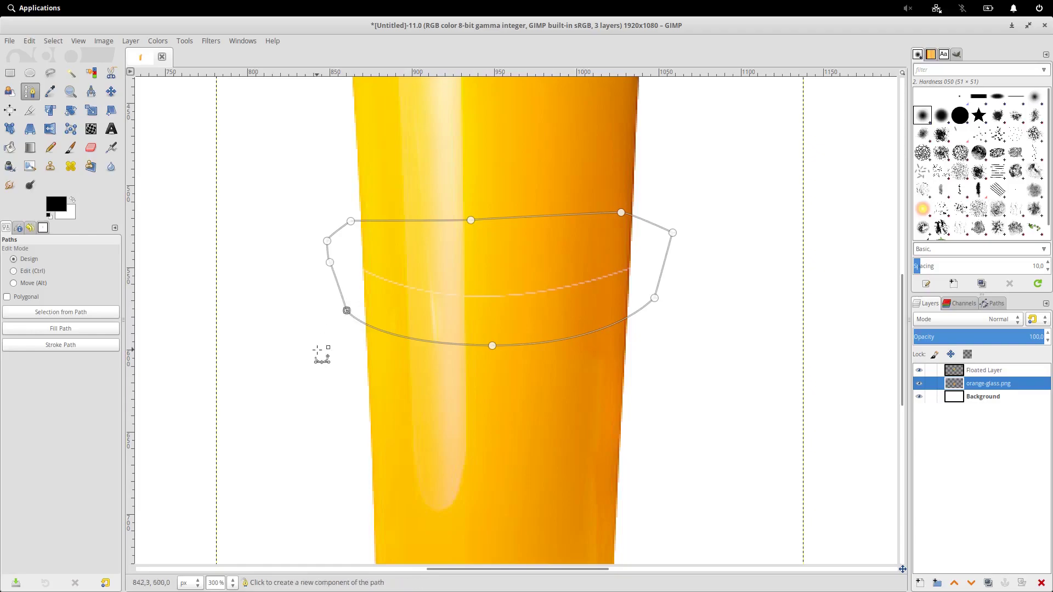
Convert the second path to a selection, float the thin glass band onto a new layer, and activate the Move tool
key(shift+v)
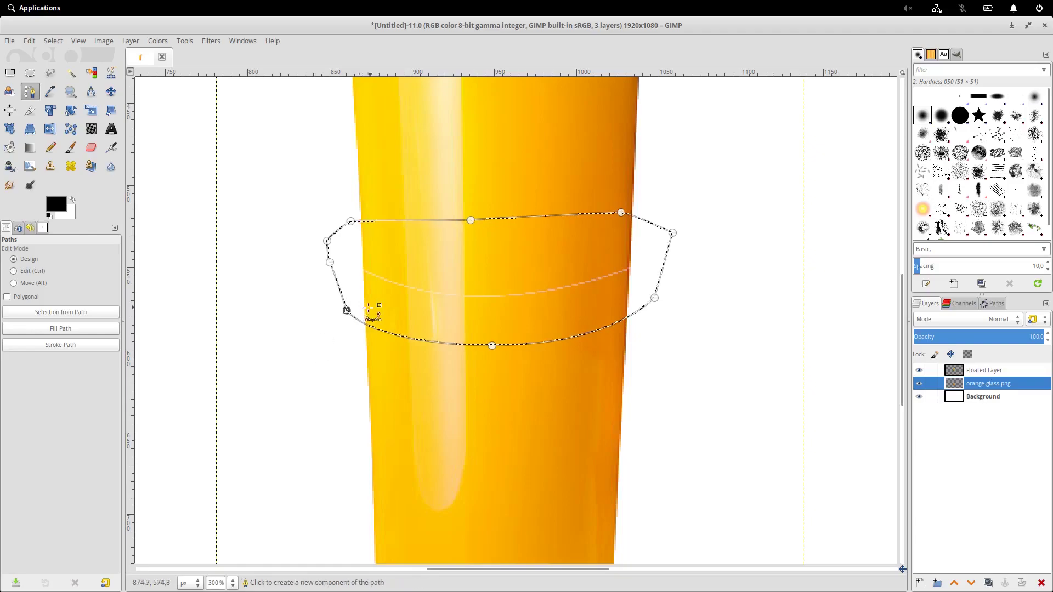
key(minus)
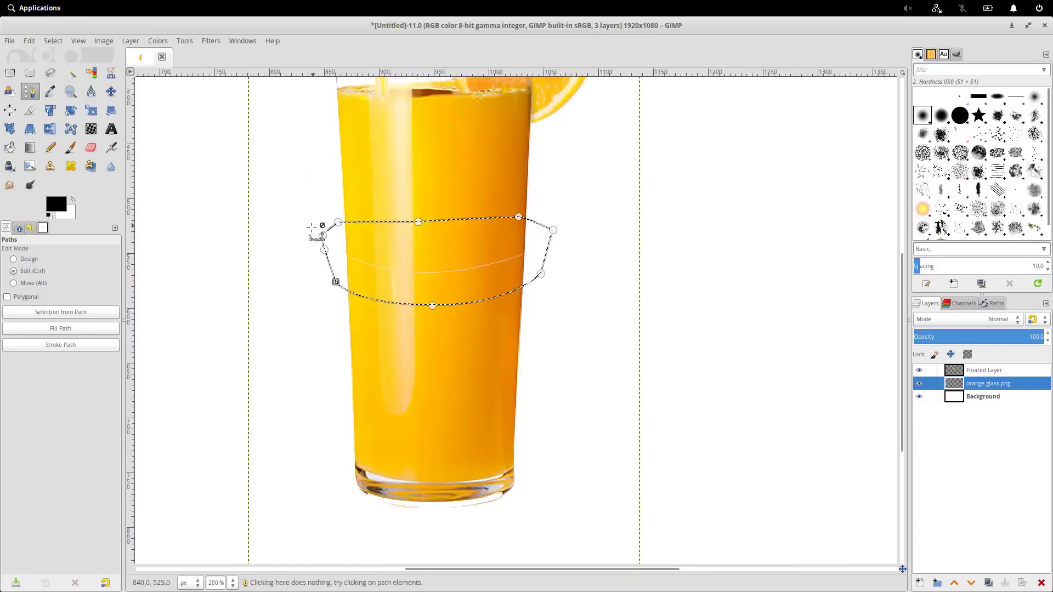
click(53, 42)
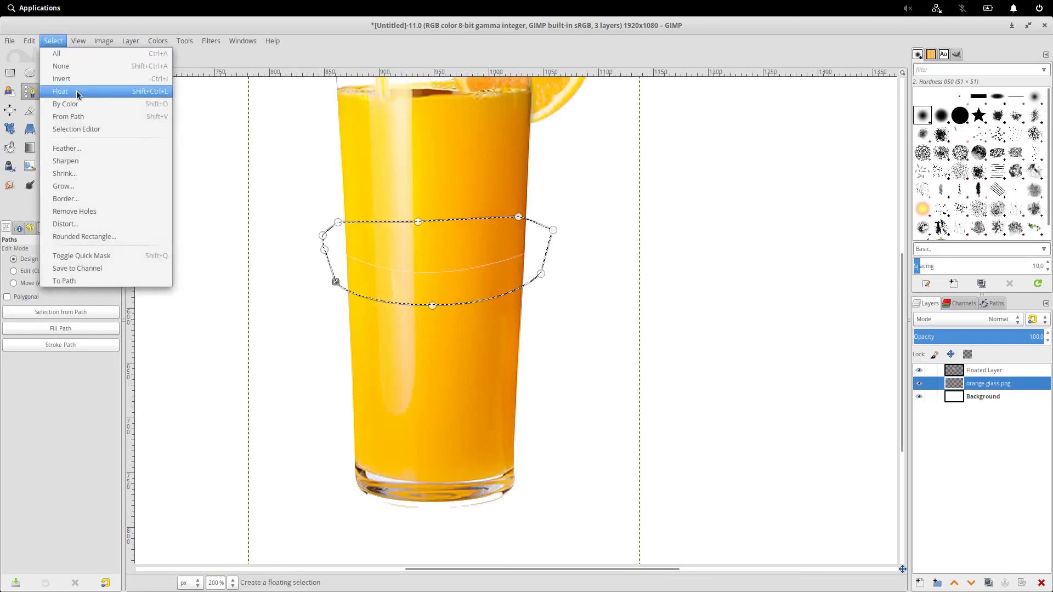
click(63, 89)
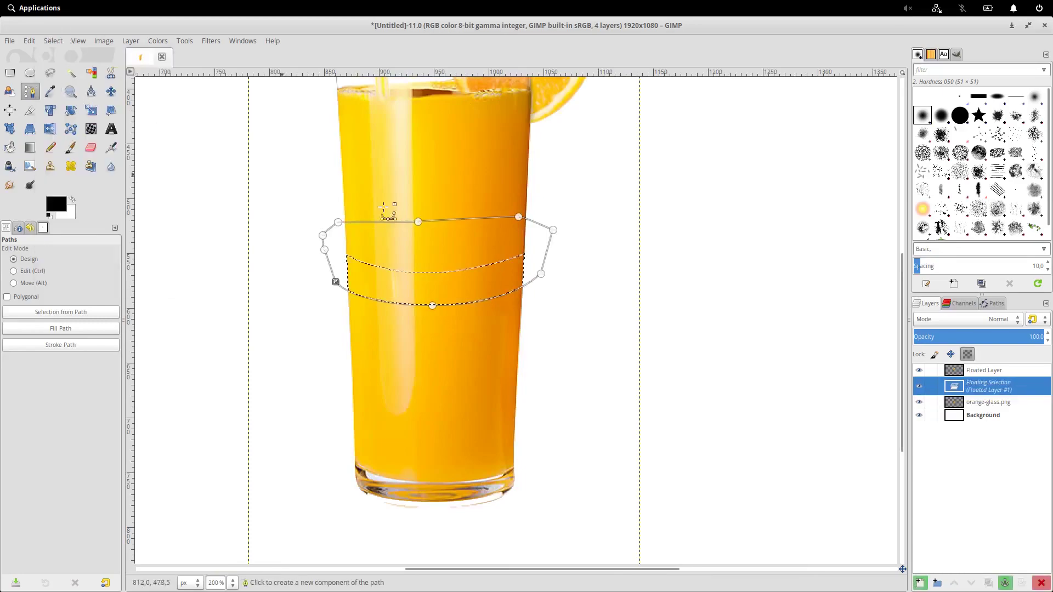
click(920, 583)
key(m)
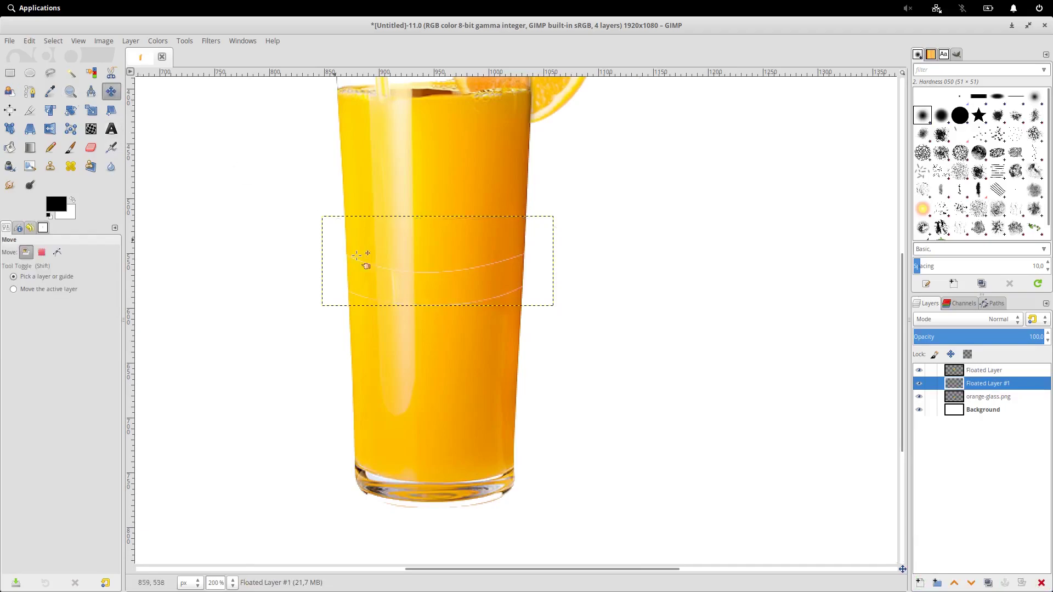
Draw a new three-anchor curved path across the glass a little below the second cut, redoing the middle anchor
mouse_move(393, 288)
mouse_down()
mouse_move(310, 288)
mouse_move(472, 287)
mouse_move(370, 287)
mouse_move(408, 287)
mouse_move(396, 287)
mouse_up()
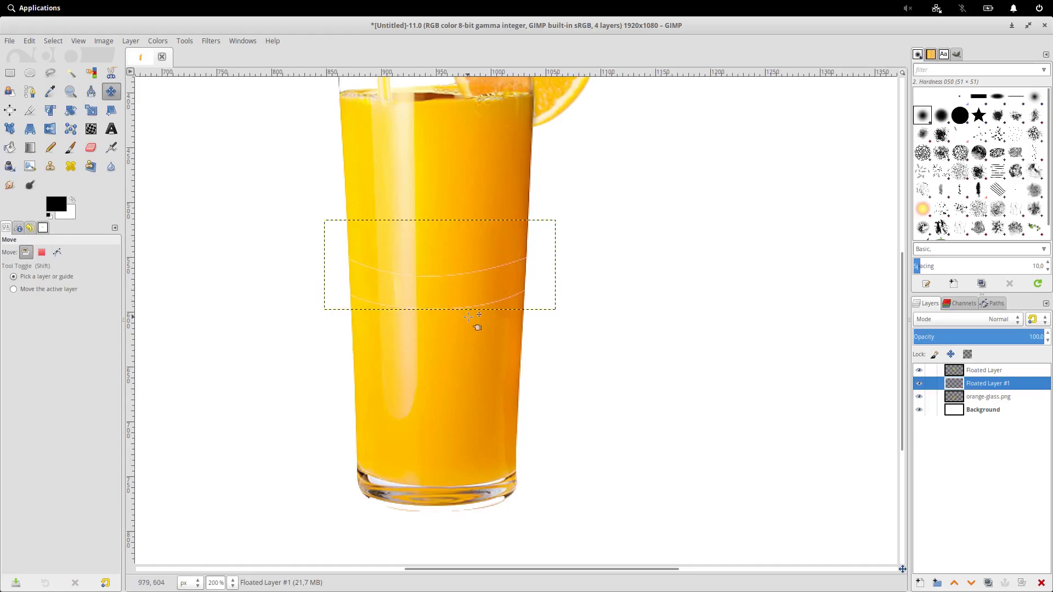
ctrl+scroll(467, 317, up, 1)
ctrl+scroll(428, 305, down, 1)
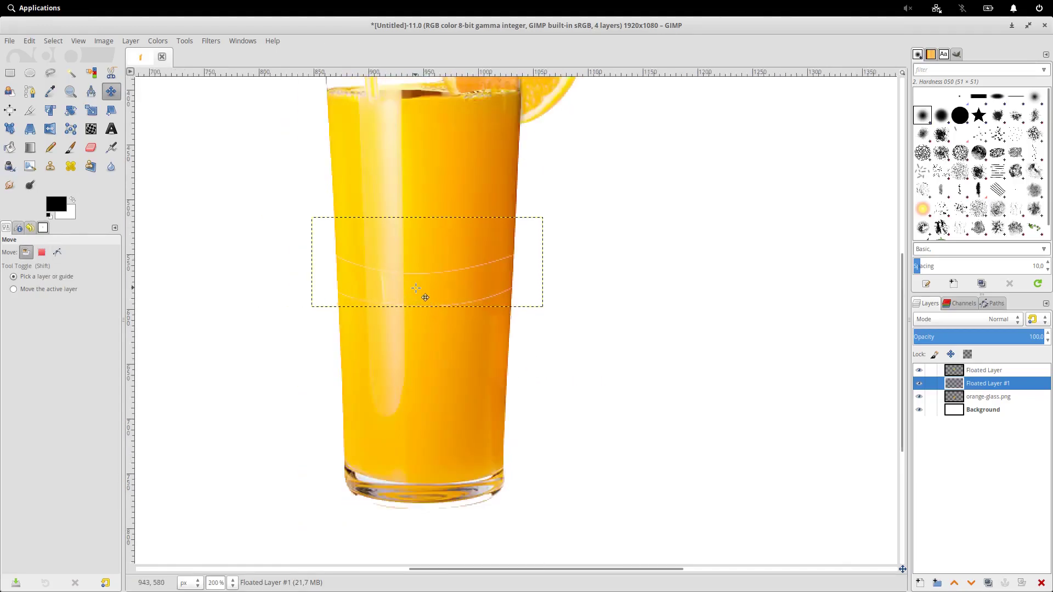
scroll(370, 318, up, 2)
key(b)
click(298, 322)
drag(476, 359, 628, 352)
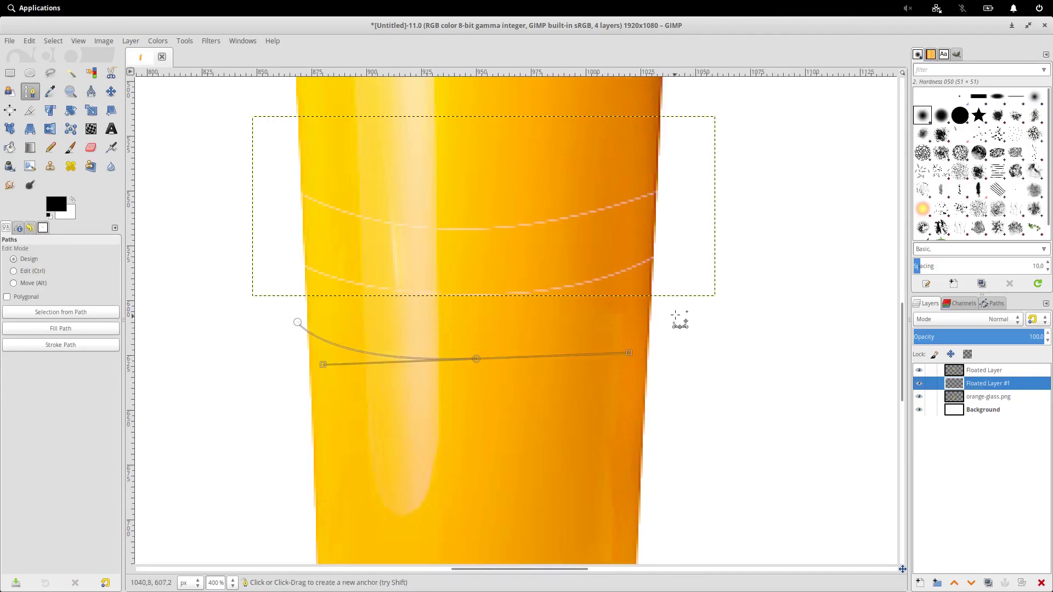
key(ctrl+z)
drag(493, 366, 639, 366)
click(683, 322)
Adjust the end and middle anchors of the new path so that its curve matches the cut above it
drag(297, 323, 283, 331)
drag(494, 366, 467, 361)
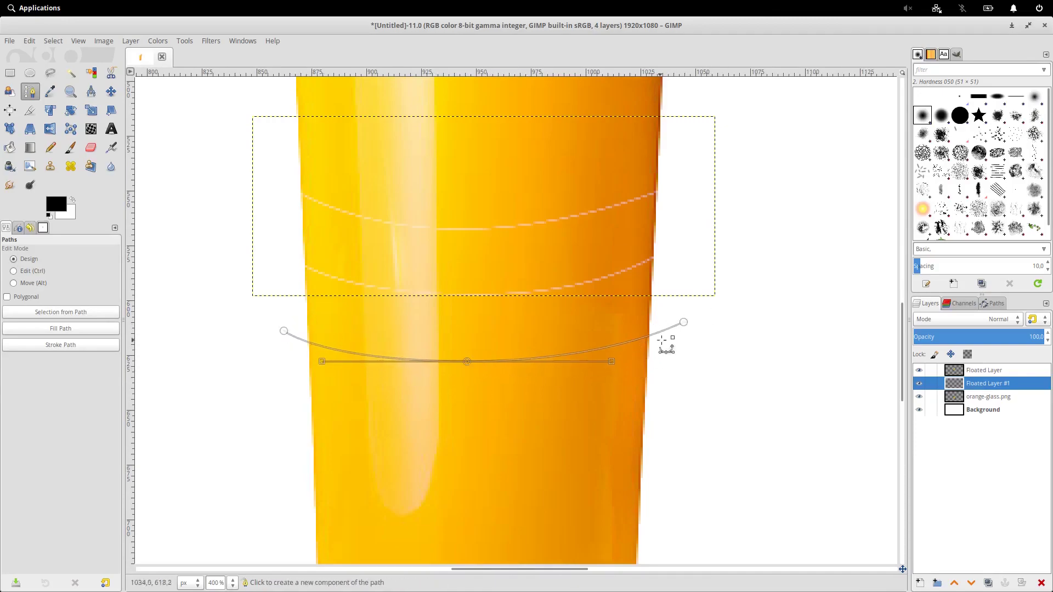
drag(683, 322, 682, 310)
drag(284, 330, 283, 319)
drag(682, 311, 673, 303)
Continue the path up and around above the second cut, and close it at its left starting anchor
click(688, 213)
drag(593, 212, 568, 213)
drag(370, 218, 351, 224)
click(261, 254)
drag(316, 242, 258, 265)
click(268, 286)
ctrl+click(282, 319)
Convert the third path to a selection and float that band of orange-glass.png onto a new layer
key(Return)
click(1018, 396)
click(53, 40)
click(74, 93)
key(ctrl+shift+n)
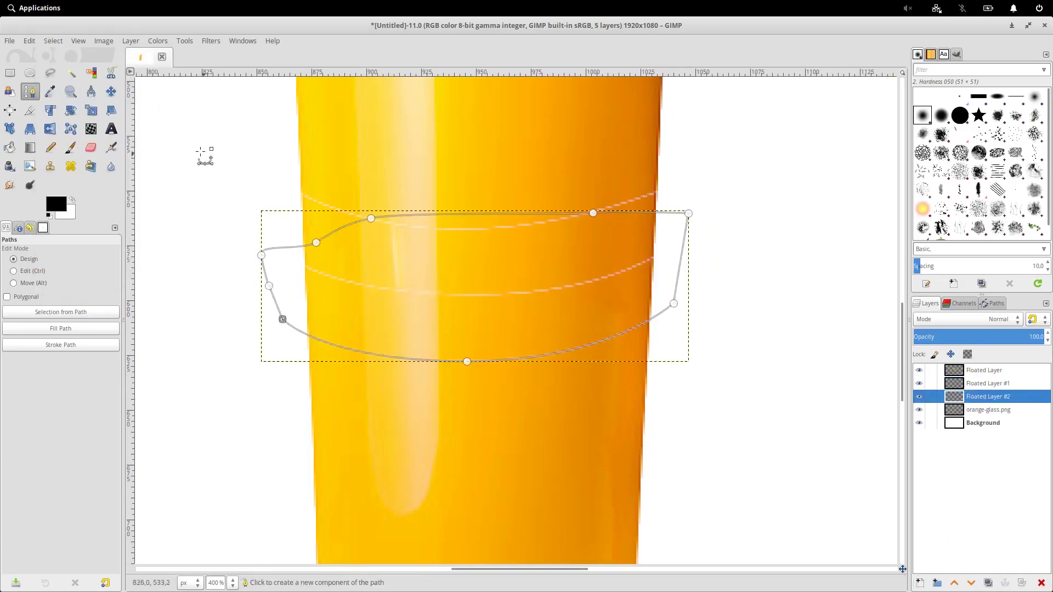
Try moving the cut bands sideways in opposite directions with the Move tool, and undo both moves
key(m)
scroll(389, 290, down, 1)
drag(401, 313, 512, 313)
drag(419, 265, 321, 265)
key(ctrl+z)
key(ctrl+z)
scroll(464, 400, down, 2)
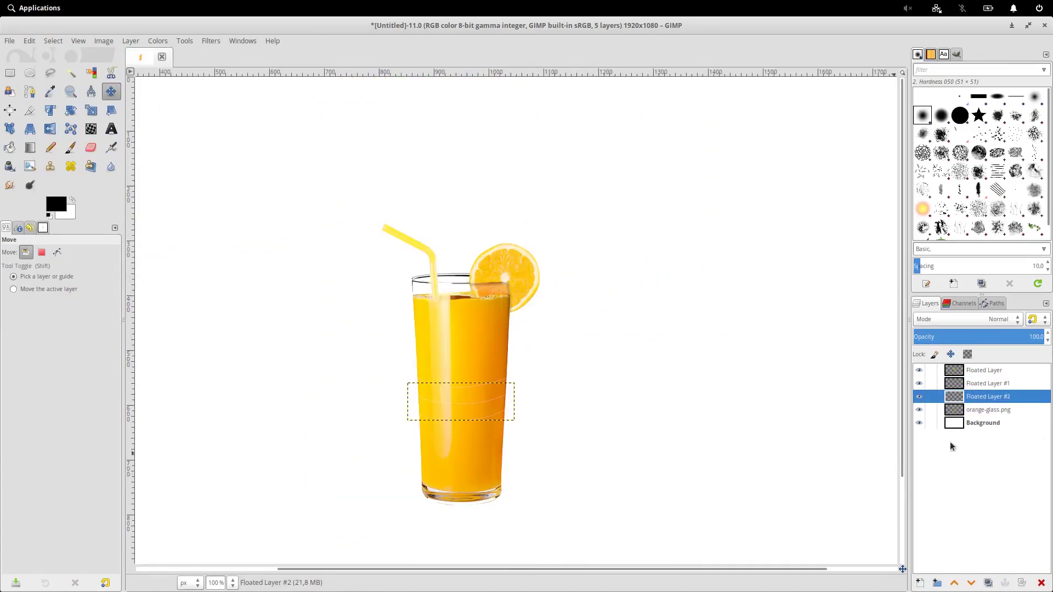
Rename the orange-glass.png layer as Orange Juice Glass Bottom and the lower band's layer as Sliced Bottom
double_click(992, 410)
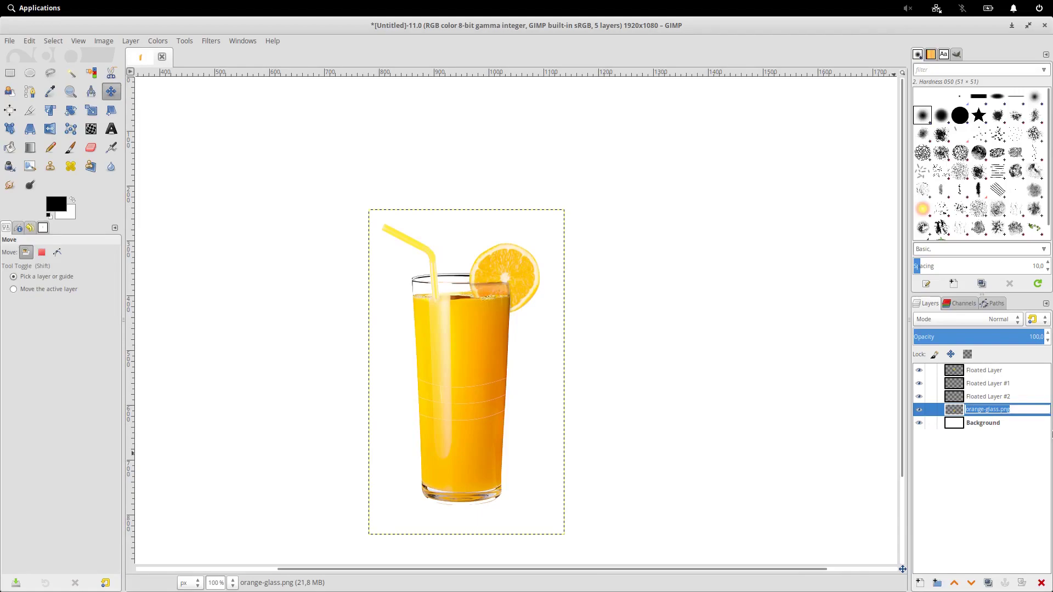
text(O)
key(Return)
double_click(1020, 396)
text(Sliced Bottom)
key(Return)
Rename the upper band's layer as Sliced Top and the topmost layer as Orange Juice Glass Top
double_click(1006, 386)
text(Sliced Top)
key(Return)
double_click(976, 374)
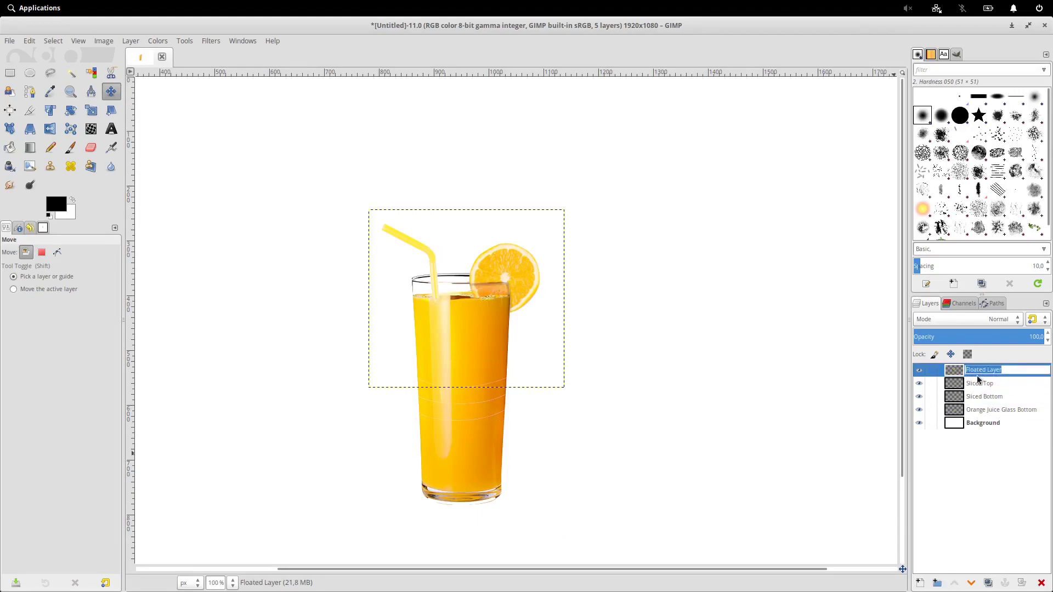
text(Orange Juice Glass Top)
key(Return)
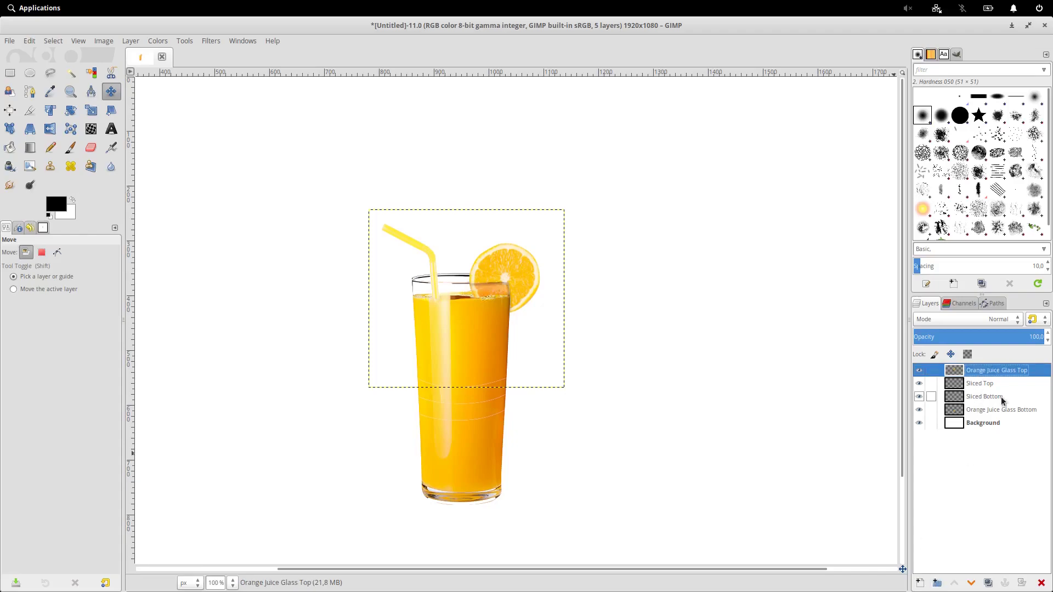
click(1001, 386)
click(990, 403)
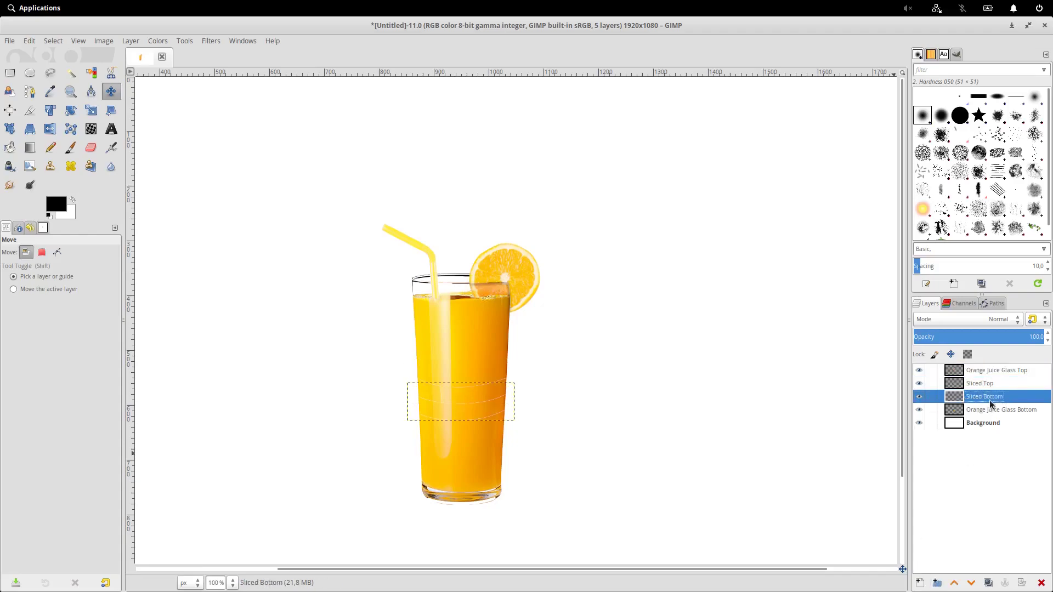
click(990, 411)
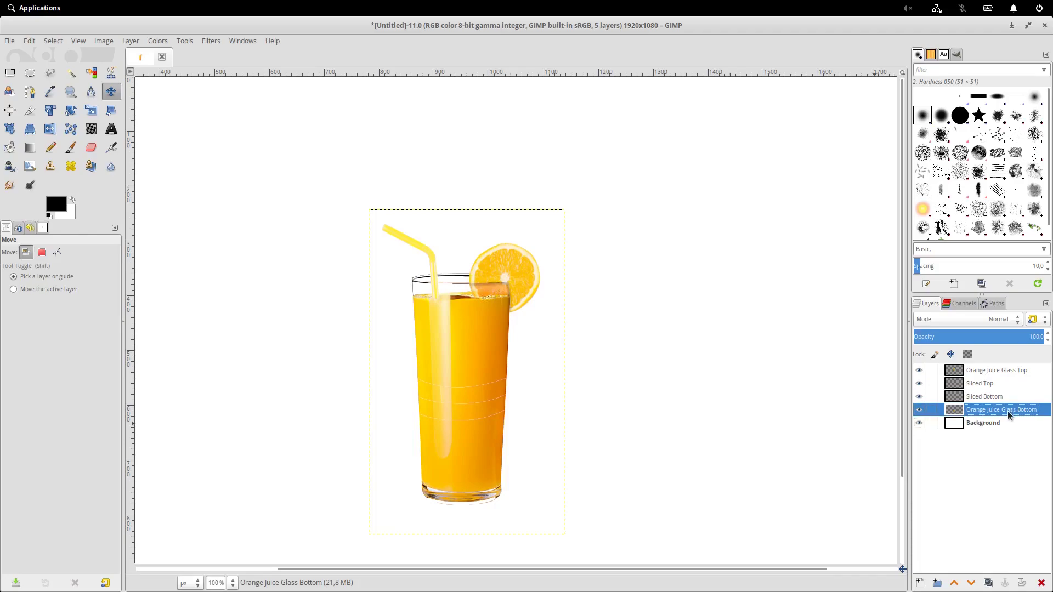
Create a layer group above Sliced Top, place the Sliced Top layer in it, and name the group Top Slice
click(990, 384)
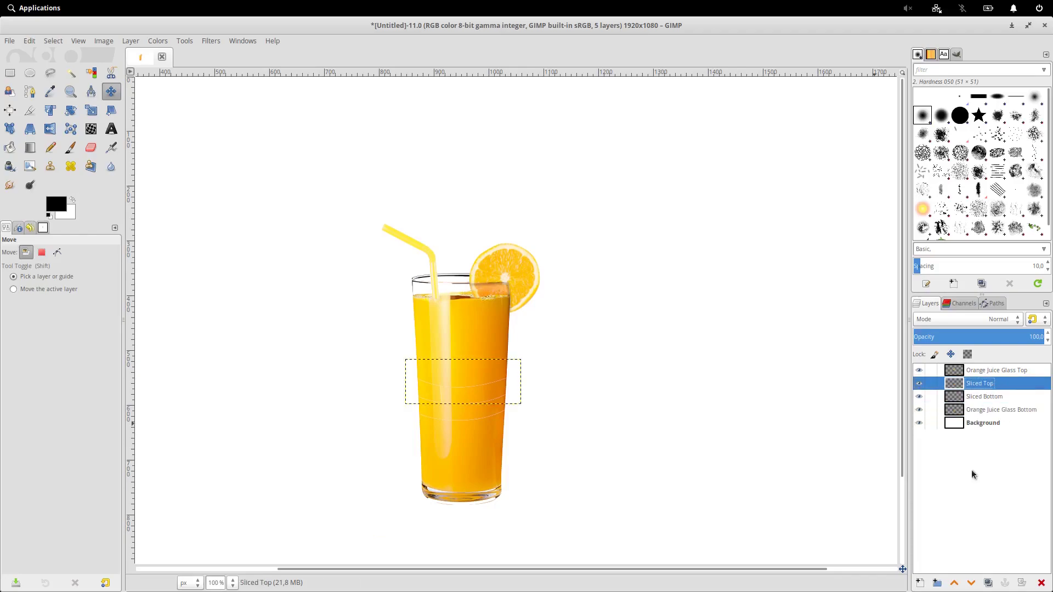
click(937, 583)
click(977, 397)
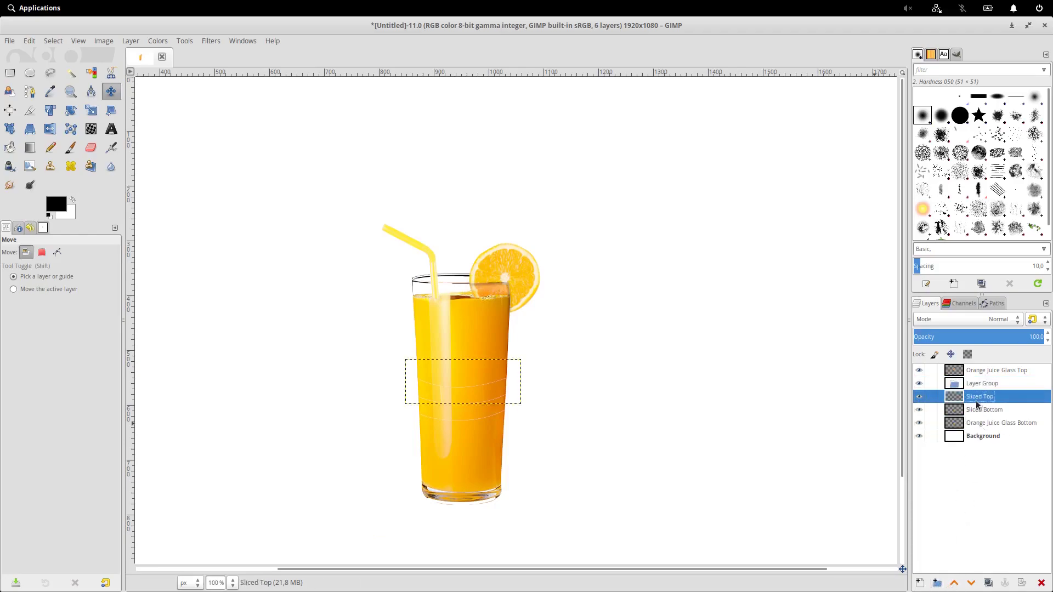
drag(980, 400, 999, 383)
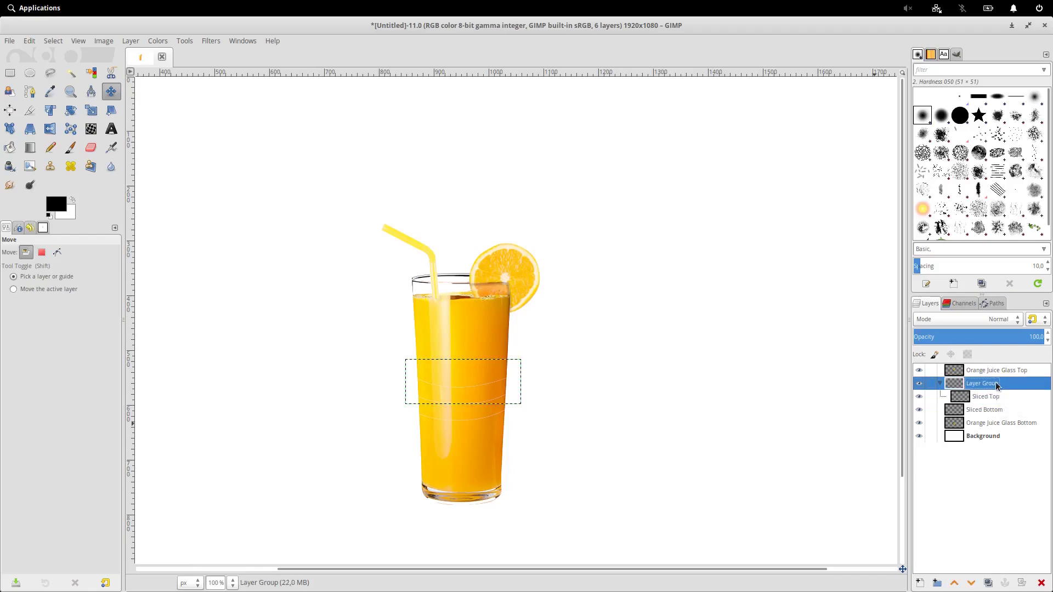
double_click(987, 383)
text(Top Slice)
key(Return)
Create a layer group named Bottom Slice above the Sliced Bottom layer and place that layer in it
click(1014, 411)
click(936, 583)
double_click(987, 410)
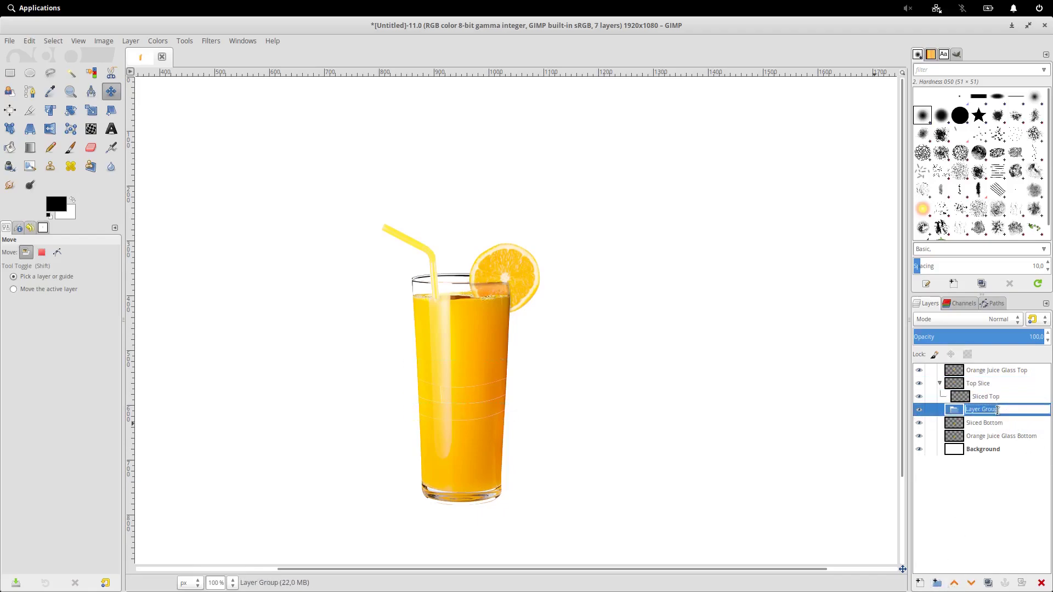
text(MdBottom Slice)
key(Return)
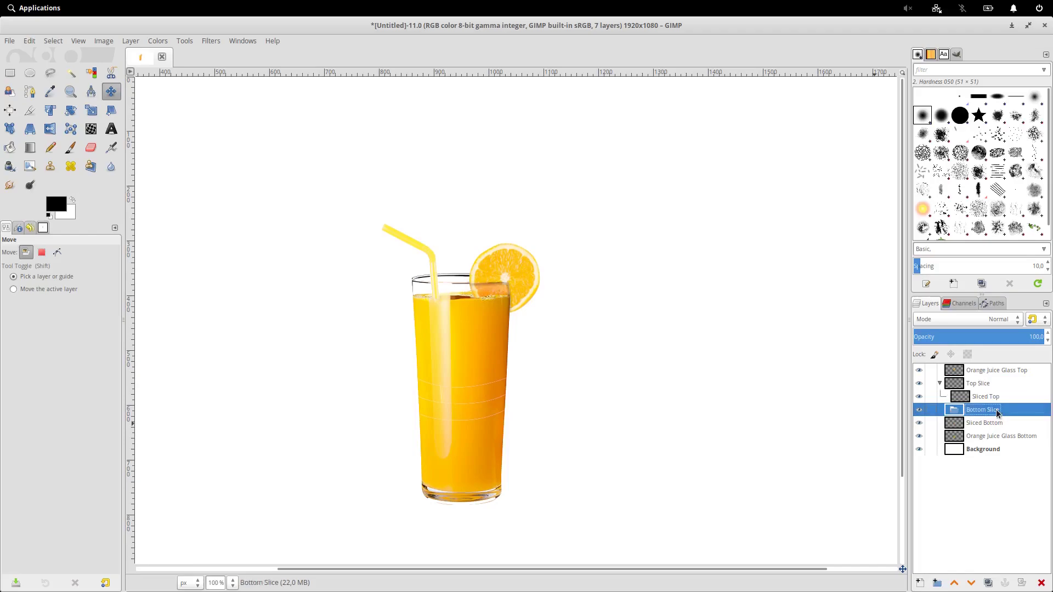
drag(996, 423, 1002, 409)
Create a layer group named Glass Bottom and place the Orange Juice Glass Bottom layer in it
click(985, 436)
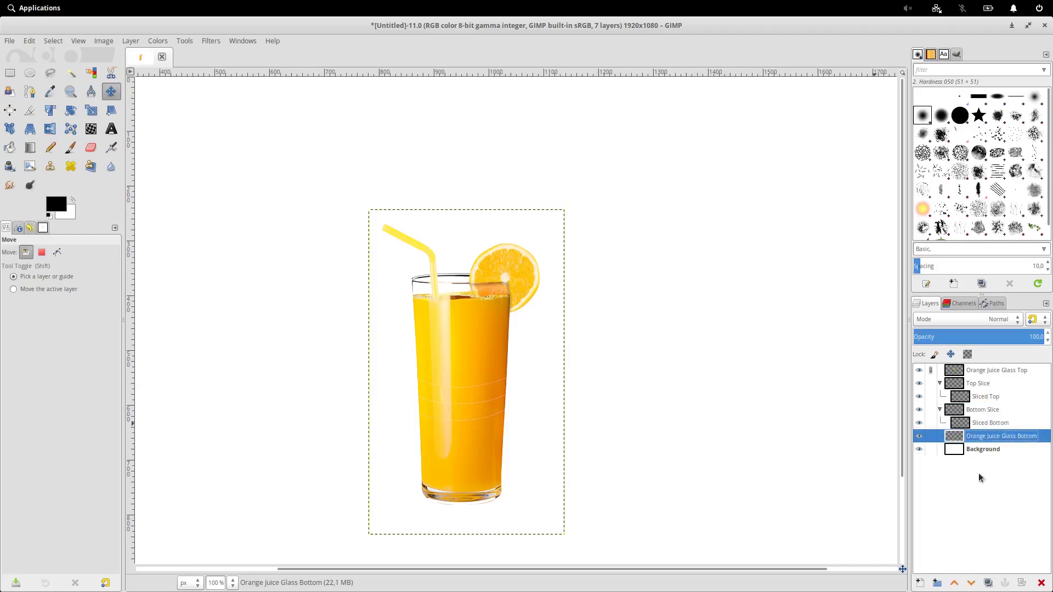
click(936, 582)
double_click(982, 436)
text(Glasss Bott)
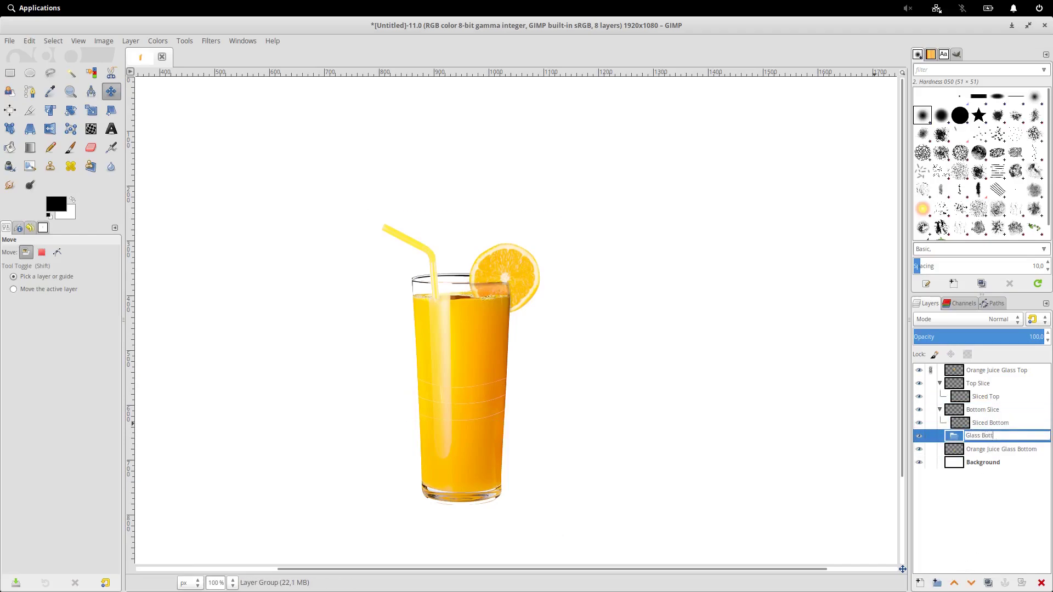
text(om)
key(Return)
drag(992, 451, 986, 437)
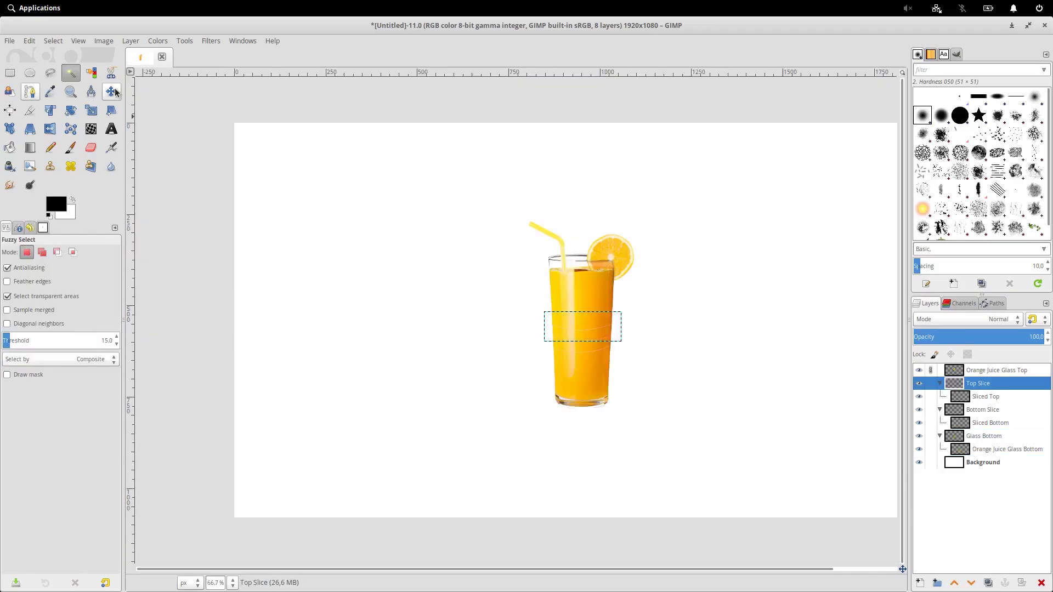
Use the Move tool to shift the top slice to the left of the glass and the bottom slice to the right, leaving gaps
click(112, 91)
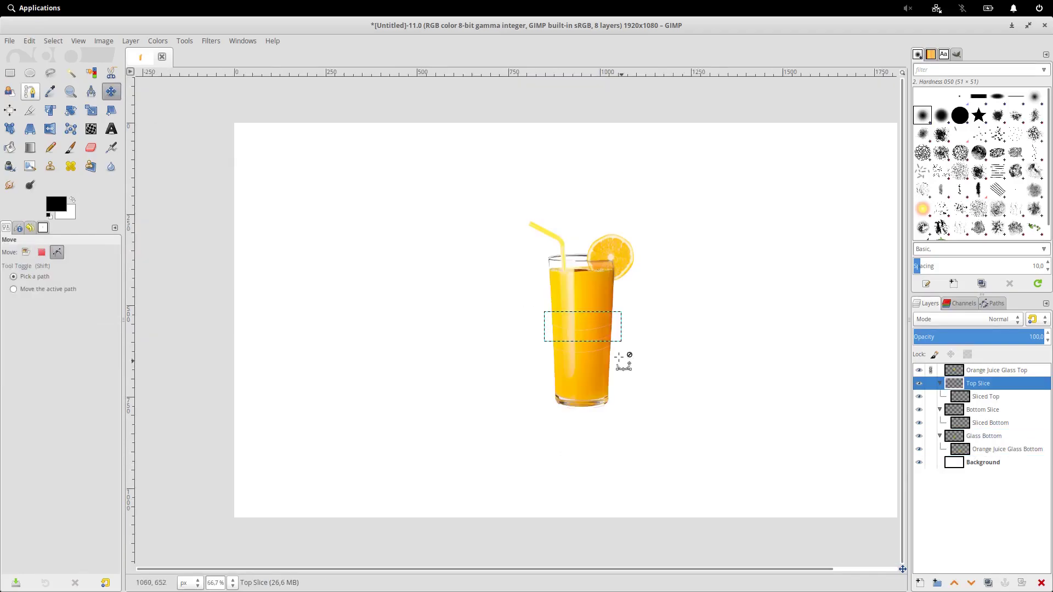
key(plus)
key(plus)
drag(600, 310, 634, 336)
key(Page_Up)
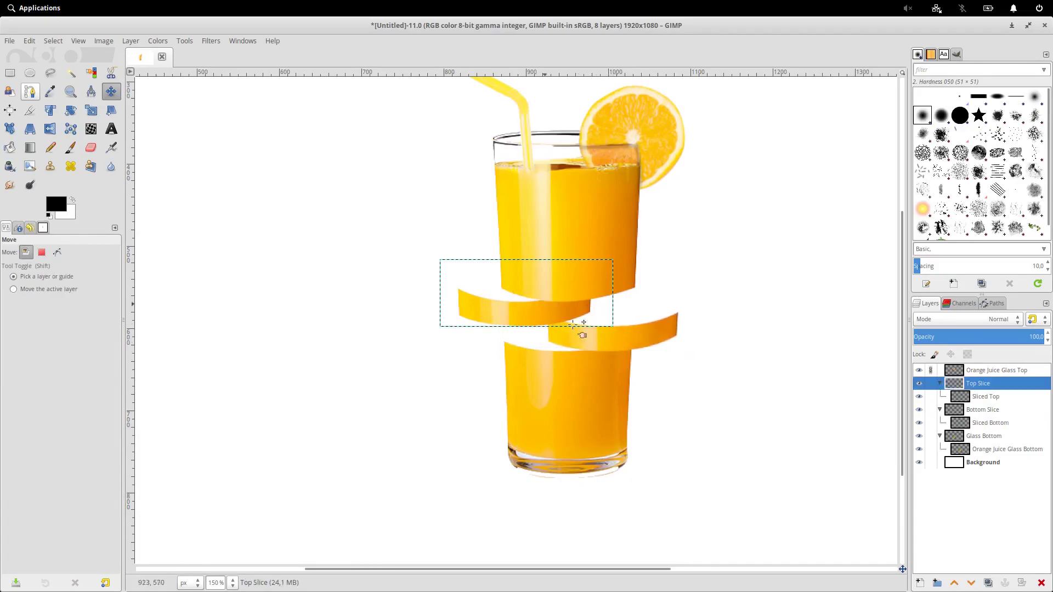
key(1)
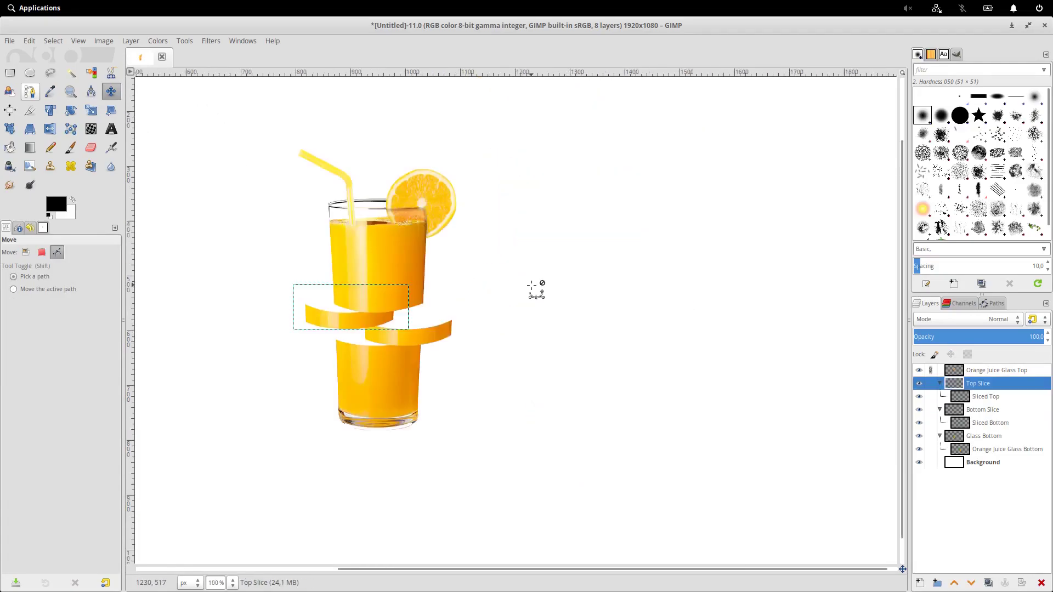
Import orange-fruit-slice.png as a new layer inside the Top Slice group
key(minus)
click(10, 41)
click(36, 97)
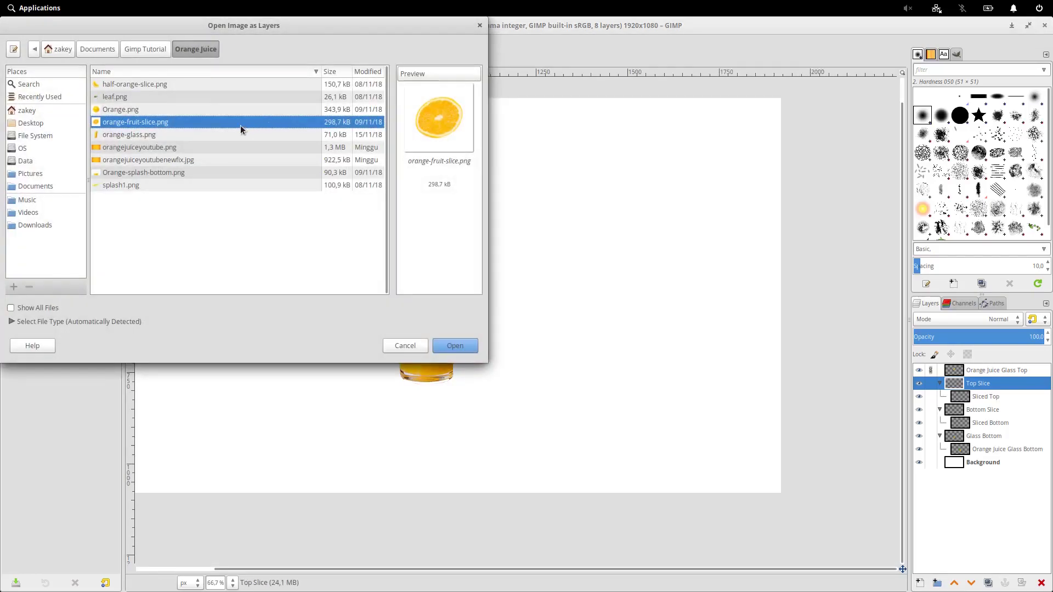
double_click(241, 126)
scroll(464, 302, down, 1)
scroll(464, 302, up, 1)
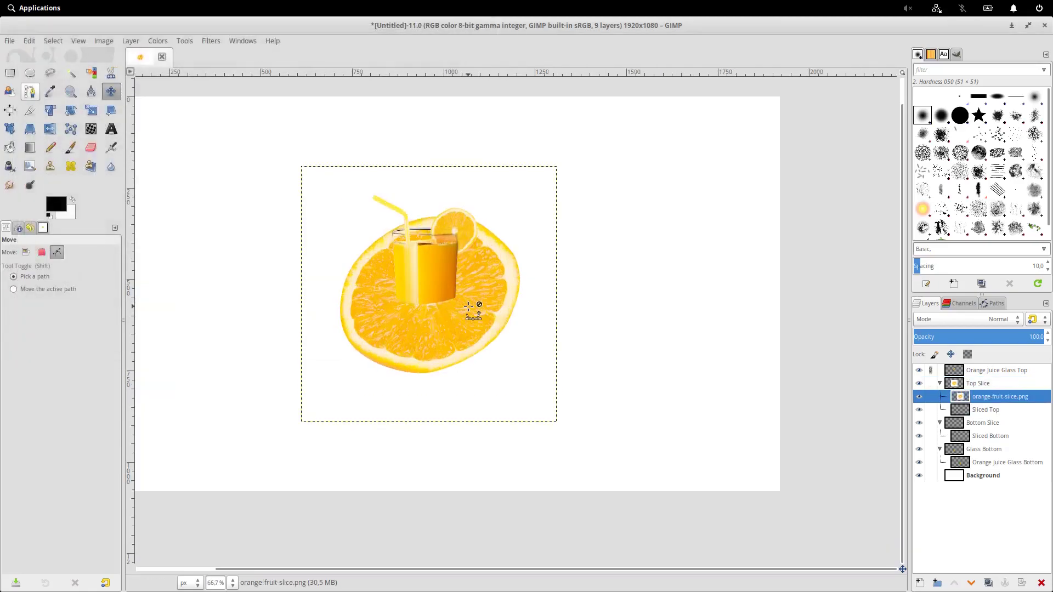
Move the orange fruit slice to the left, clear of the glass, and hide the Background layer
key(shift+j)
drag(574, 314, 414, 309)
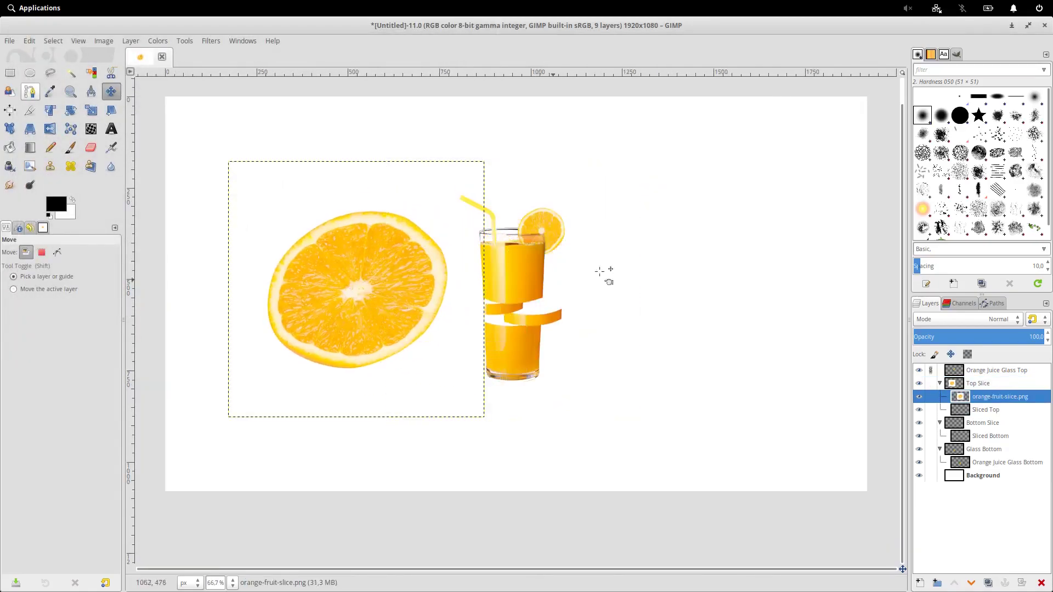
click(919, 476)
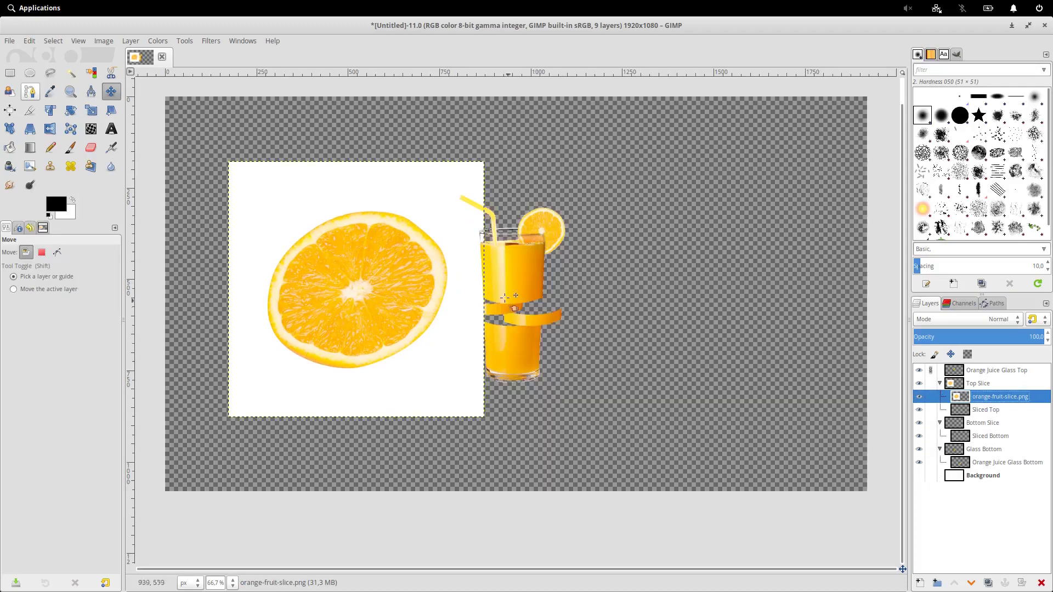
drag(397, 281, 377, 276)
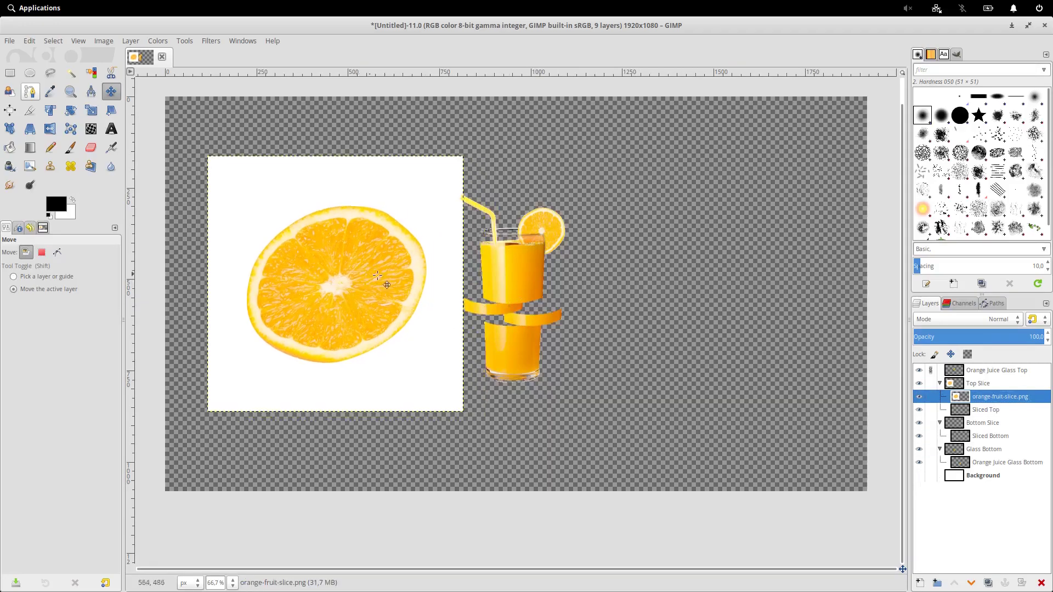
Select the white area around the orange slice with Fuzzy Select at threshold 17.5, delete it, and clear the selection
click(71, 74)
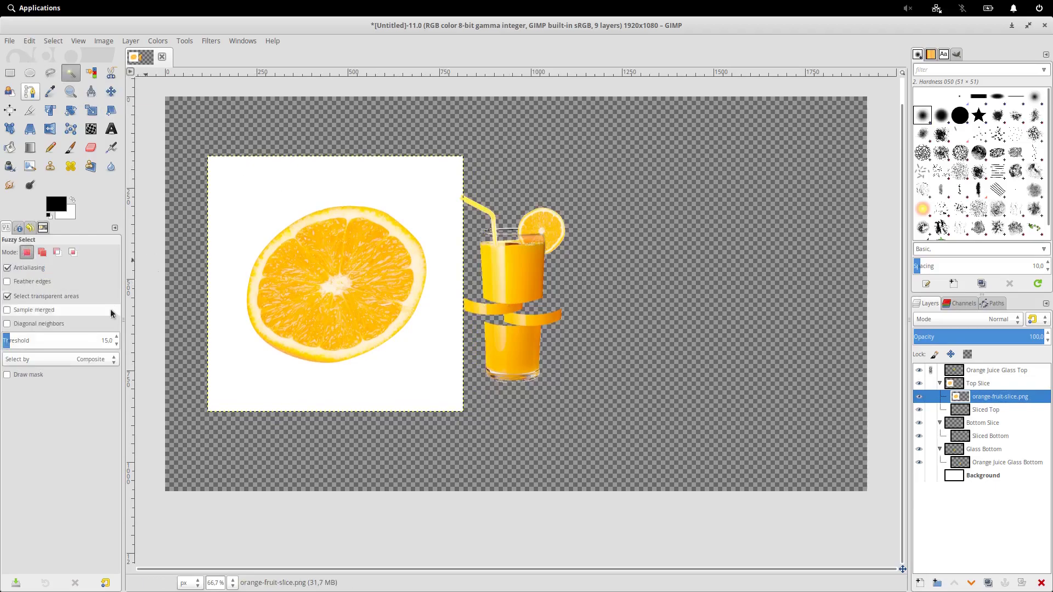
drag(7, 341, 13, 341)
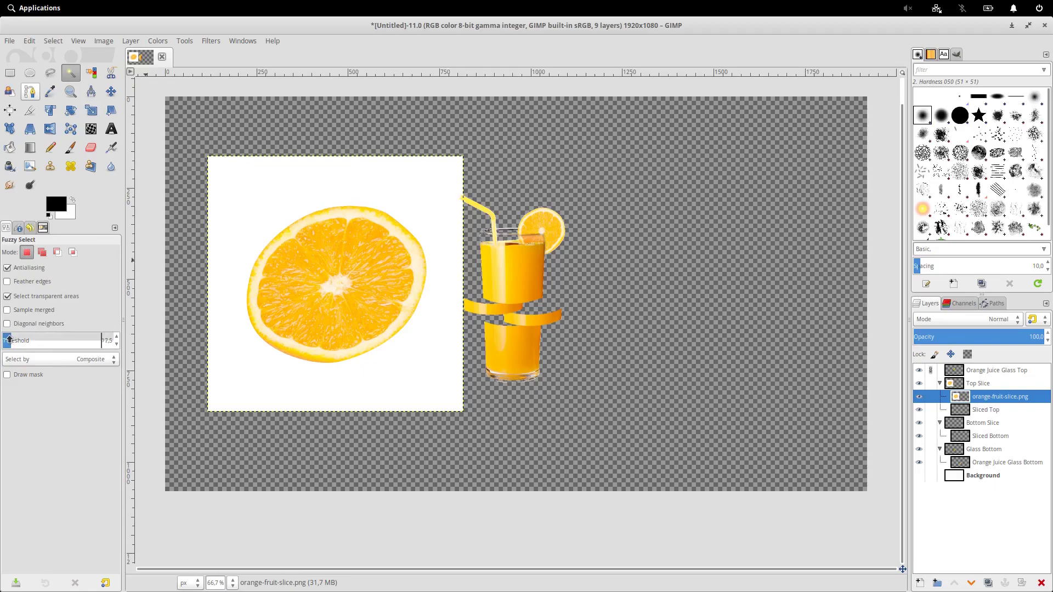
click(270, 192)
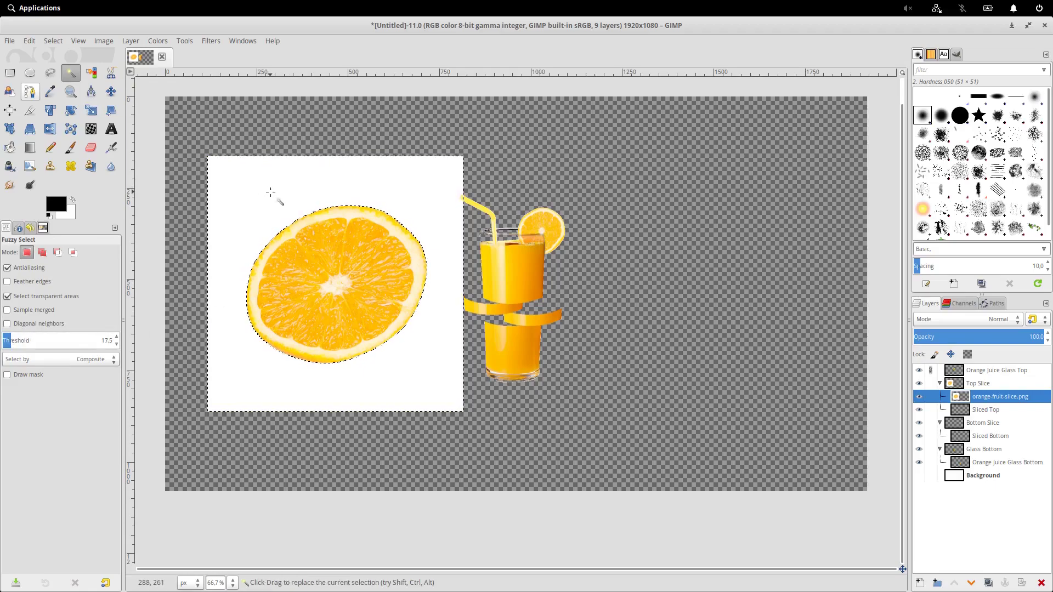
key(Delete)
key(ctrl+shift+a)
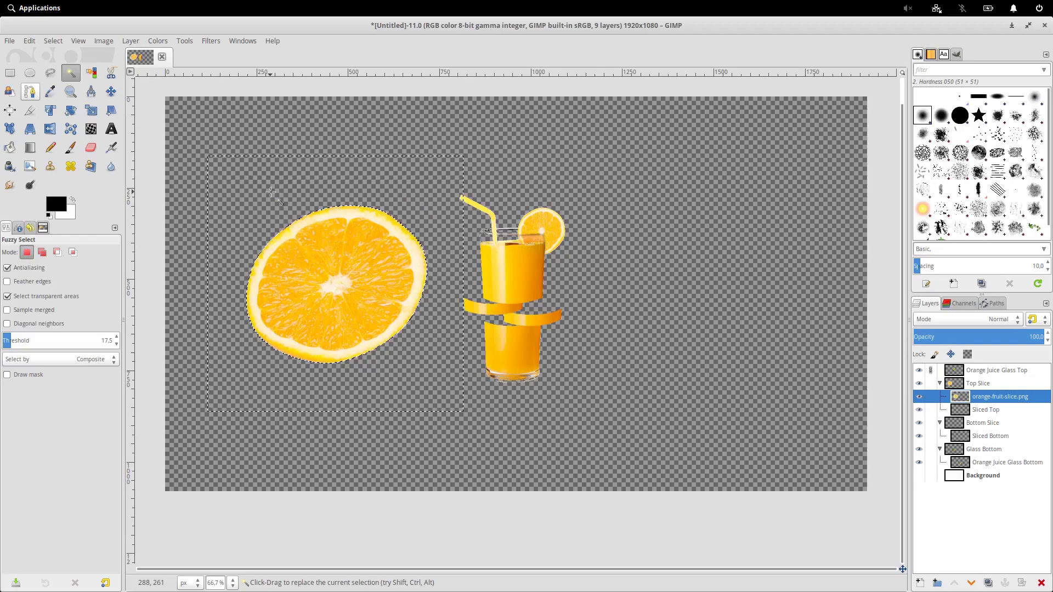
Move the cut-out orange slice over the glass and show the Background layer again
key(1)
key(m)
drag(342, 324, 566, 350)
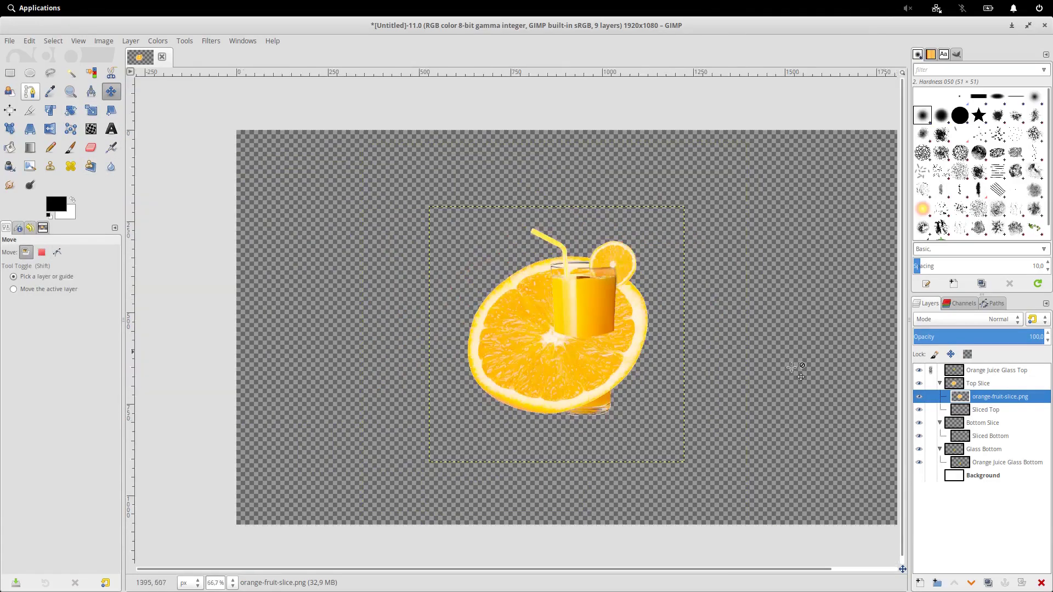
key(minus)
click(918, 475)
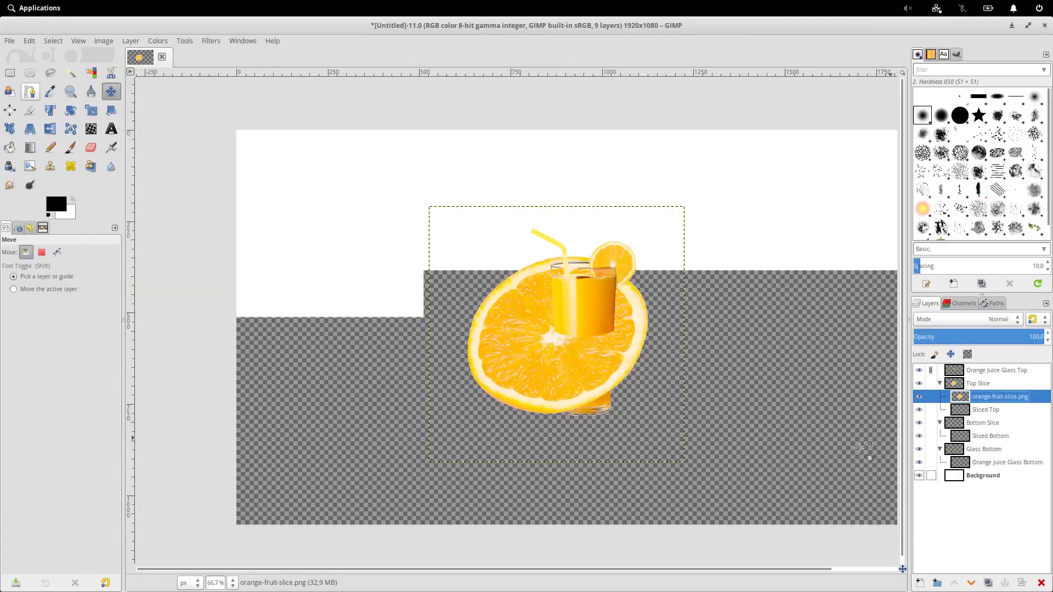
Distort the orange fruit slice with the Perspective tool, roughly shrinking and flattening it toward the top glass slice
click(30, 130)
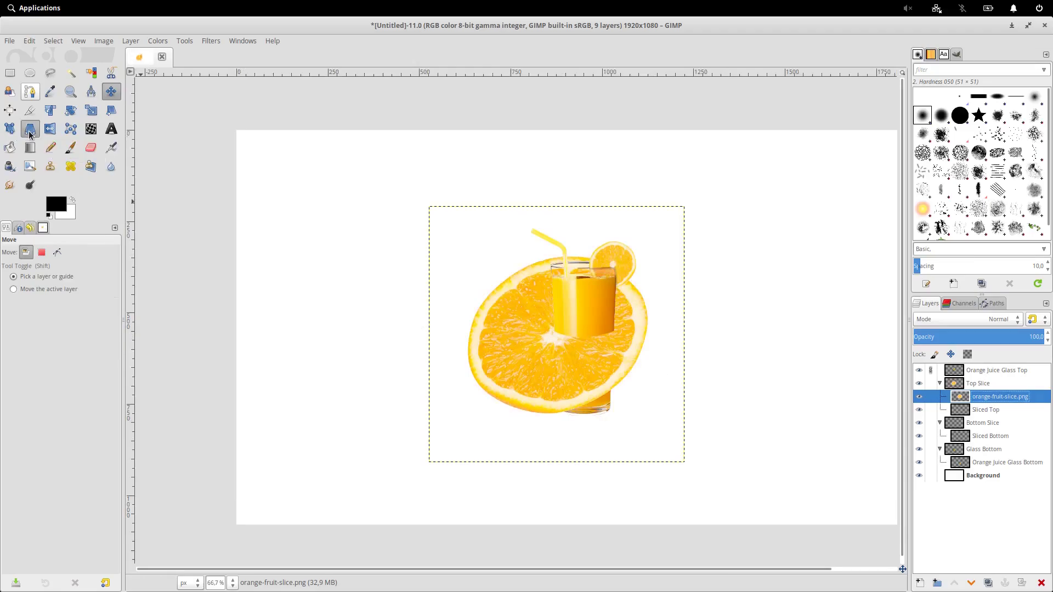
key(plus)
drag(384, 156, 470, 274)
key(minus)
drag(753, 181, 664, 286)
key(plus)
drag(420, 462, 515, 337)
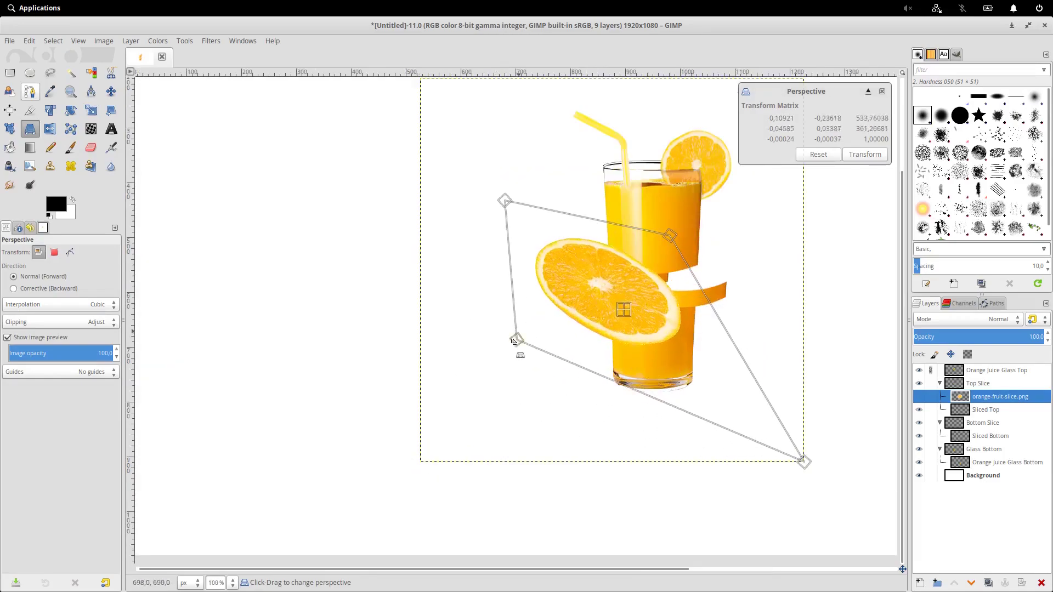
drag(504, 200, 576, 235)
drag(800, 459, 746, 292)
Refine the perspective corners until the orange slice fits the top slice's cut surface, and apply the transform
key(plus)
key(plus)
drag(444, 154, 430, 158)
drag(322, 356, 367, 282)
drag(619, 155, 618, 167)
drag(431, 160, 437, 170)
drag(796, 272, 788, 277)
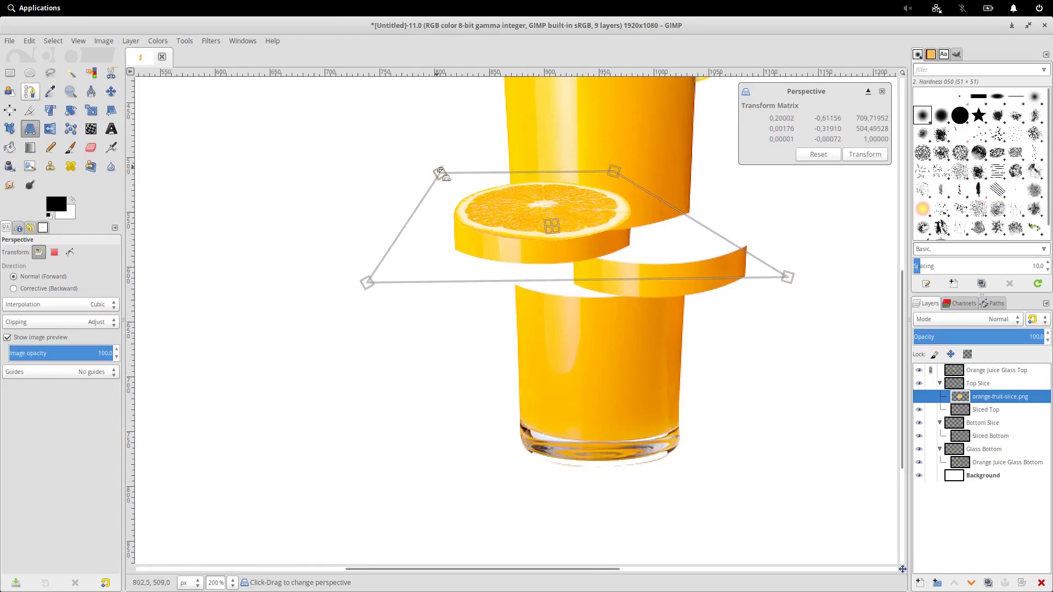
key(Return)
key(1)
ctrl+scroll(392, 231, up, 2)
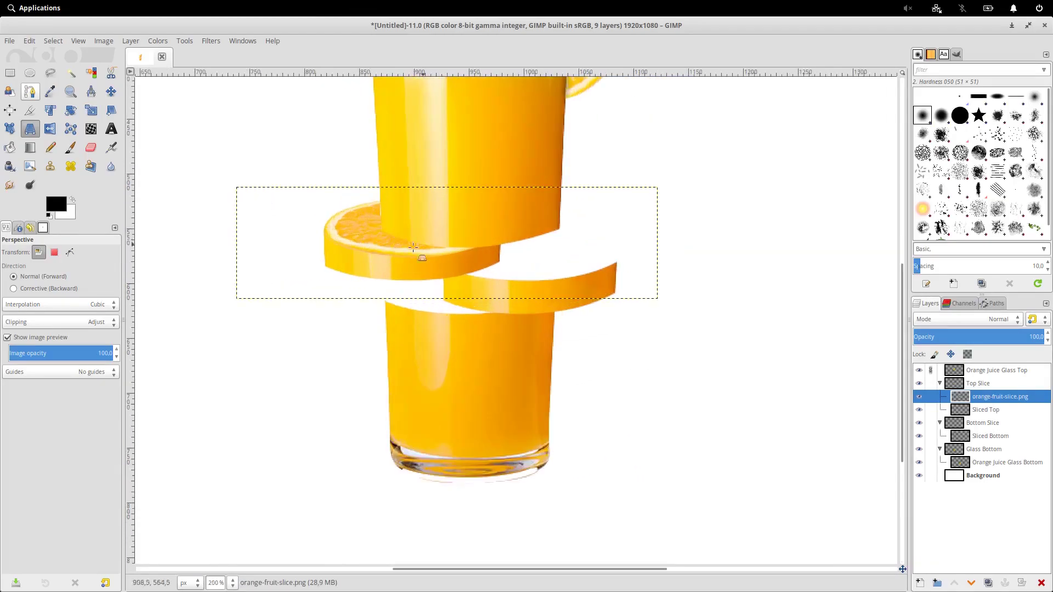
Duplicate the fitted orange-fruit-slice.png layer
click(110, 92)
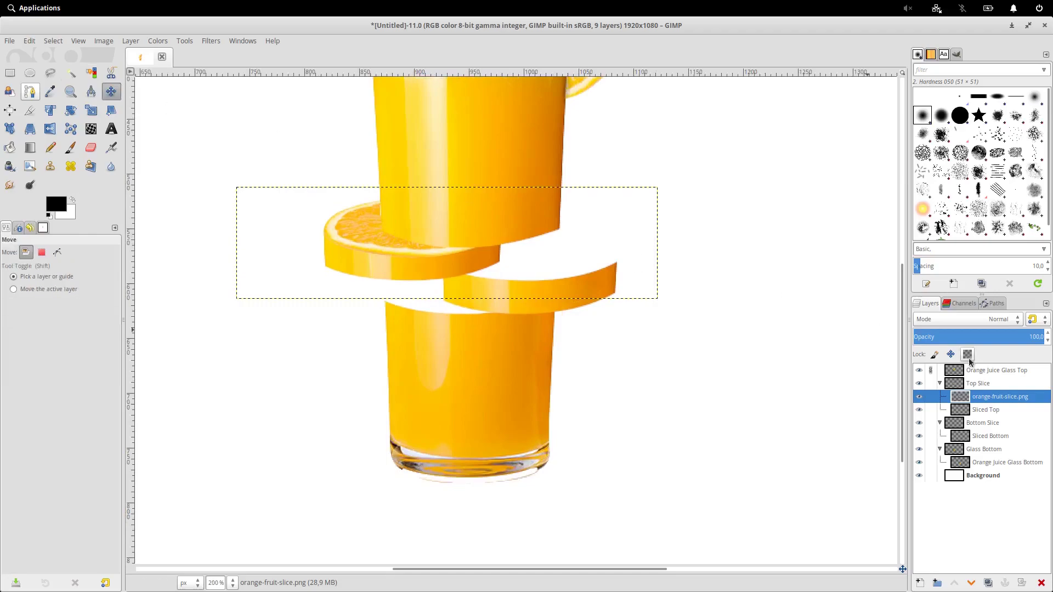
click(987, 583)
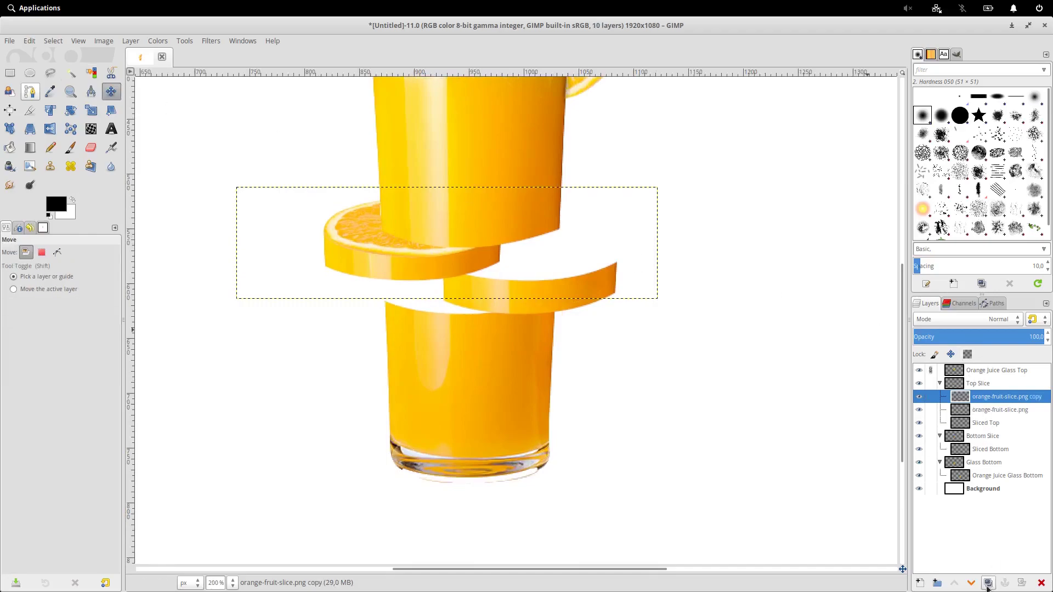
drag(998, 395, 1019, 472)
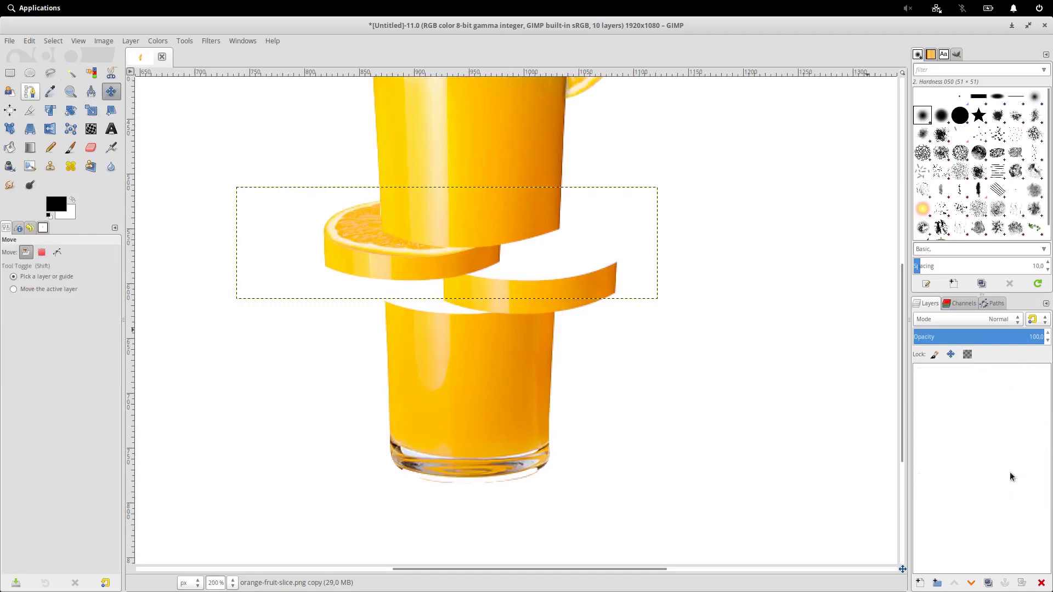
drag(356, 249, 491, 290)
key(ctrl+z)
key(ctrl+z)
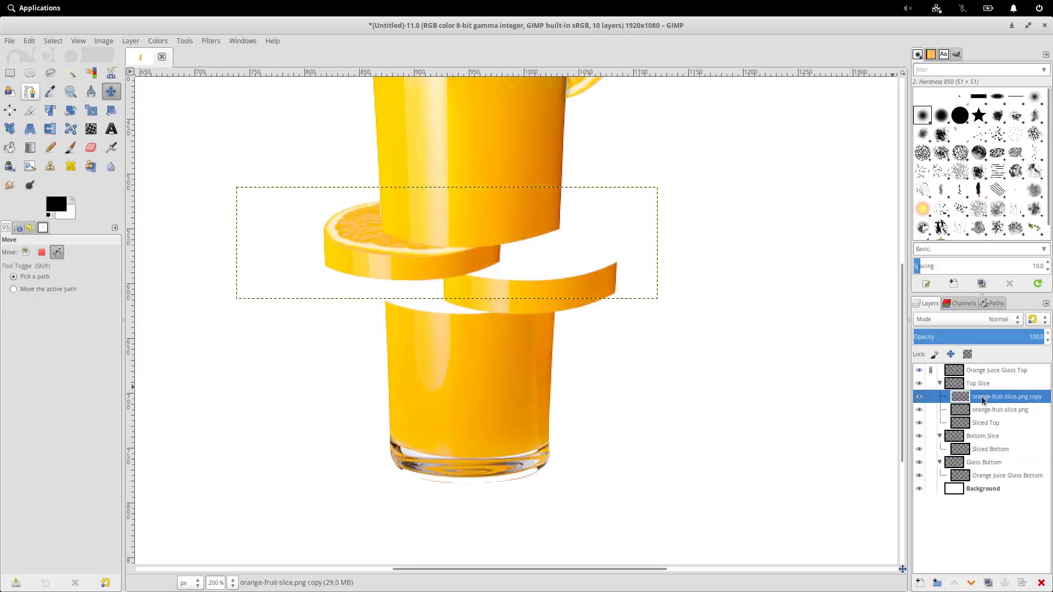
Put the orange slice copy at the top of the Bottom Slice group and fit it on the bottom slice's cut surface
drag(448, 256, 588, 329)
drag(998, 397, 996, 445)
drag(560, 311, 536, 268)
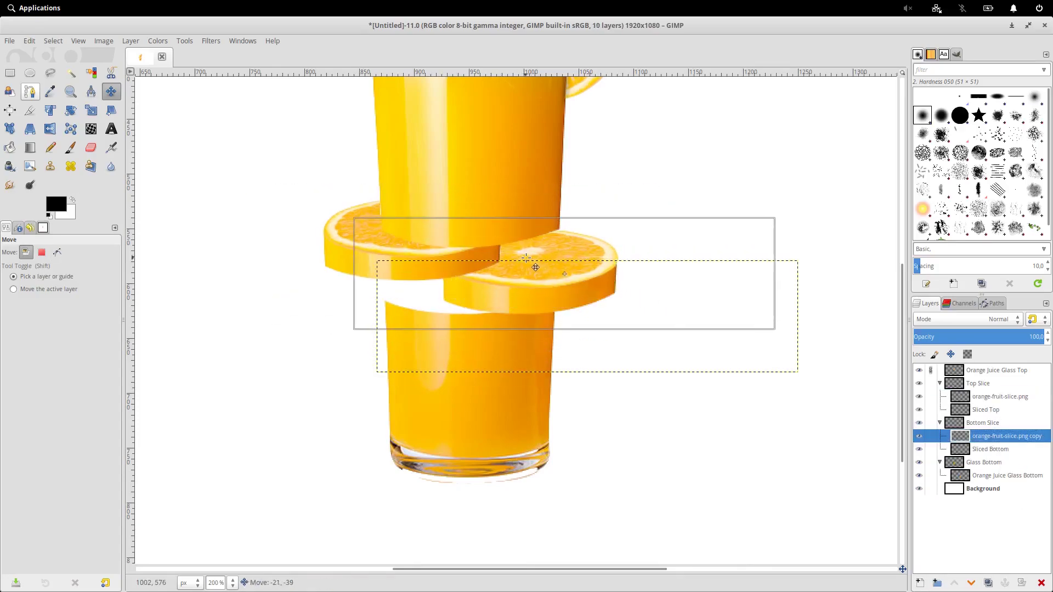
click(988, 583)
drag(997, 436, 997, 483)
drag(524, 287, 482, 331)
key(ctrl+z)
key(ctrl+z)
key(ctrl+z)
Duplicate the orange slice copy into the Glass Bottom group and fit it on the glass bottom's cut surface
click(988, 583)
drag(524, 287, 463, 351)
drag(998, 435, 1013, 483)
drag(482, 328, 488, 300)
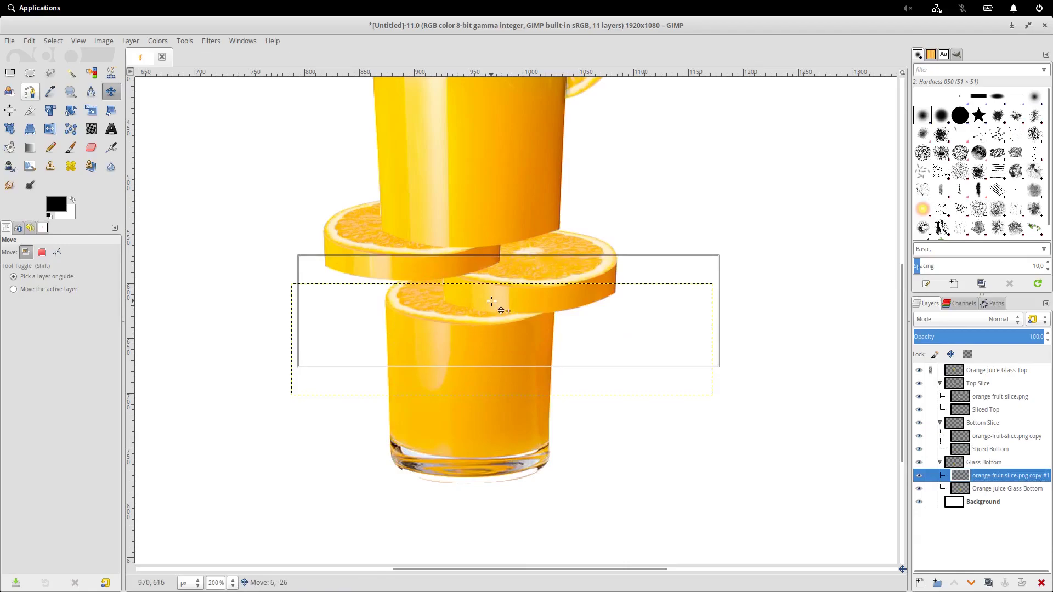
Import Orange.png as a new layer directly above Sliced Top in the Top Slice group
scroll(489, 300, down, 3)
click(985, 410)
key(1)
key(u)
scroll(442, 364, up, 3)
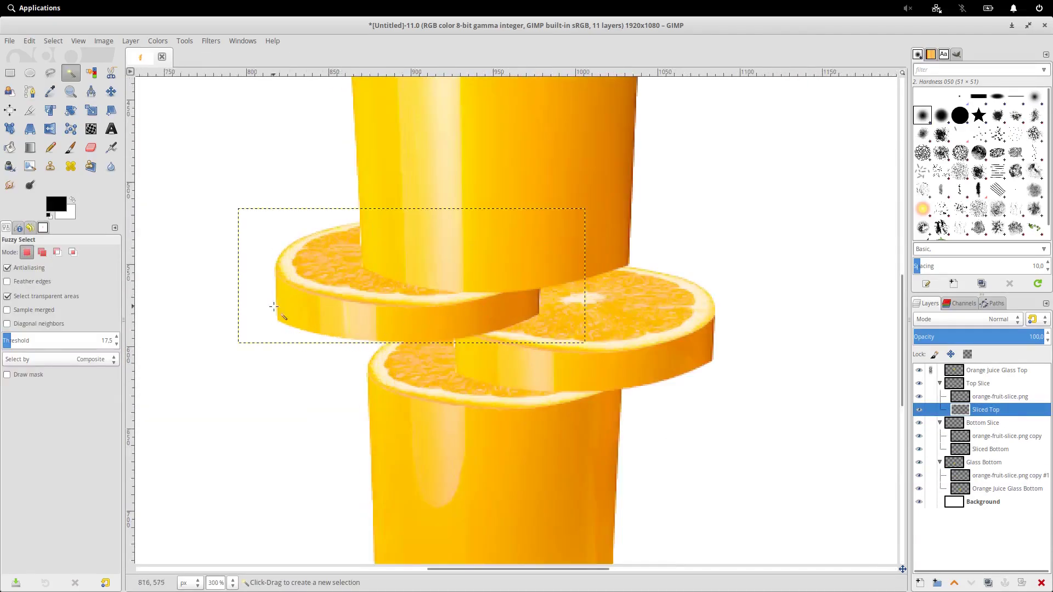
click(9, 40)
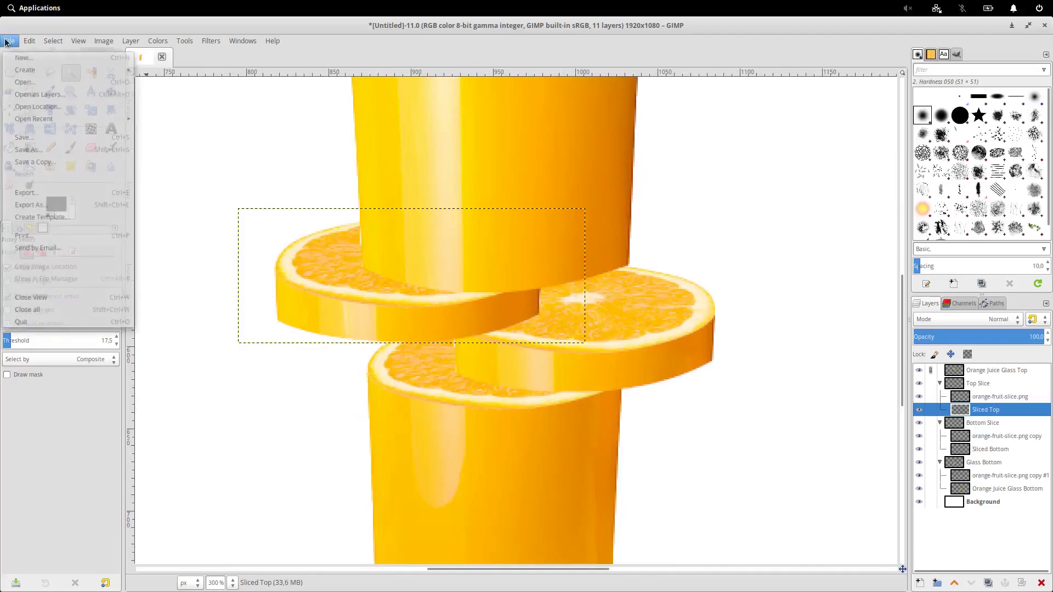
click(69, 88)
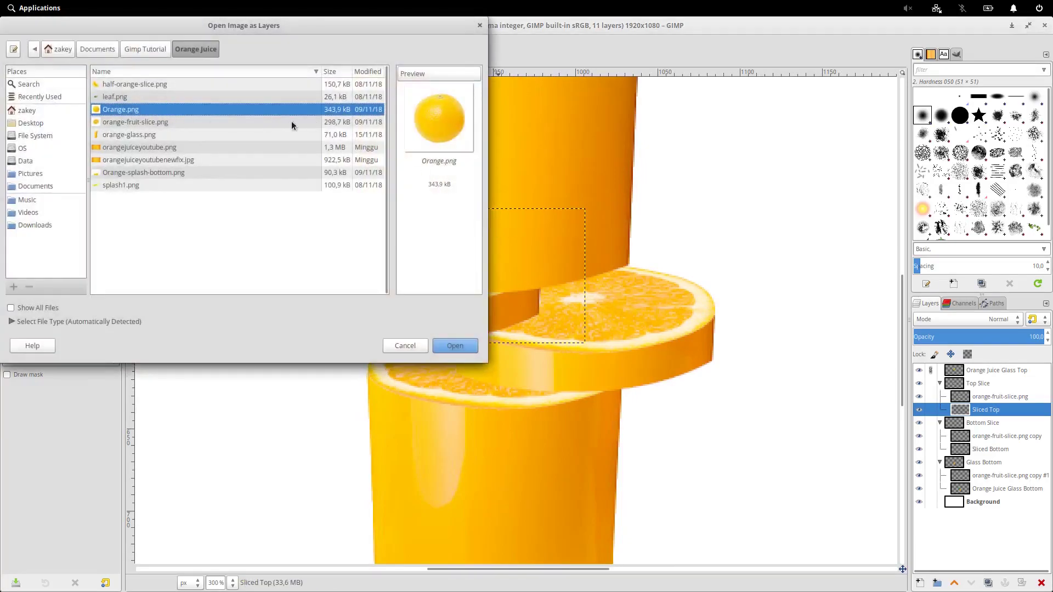
click(459, 348)
key(1)
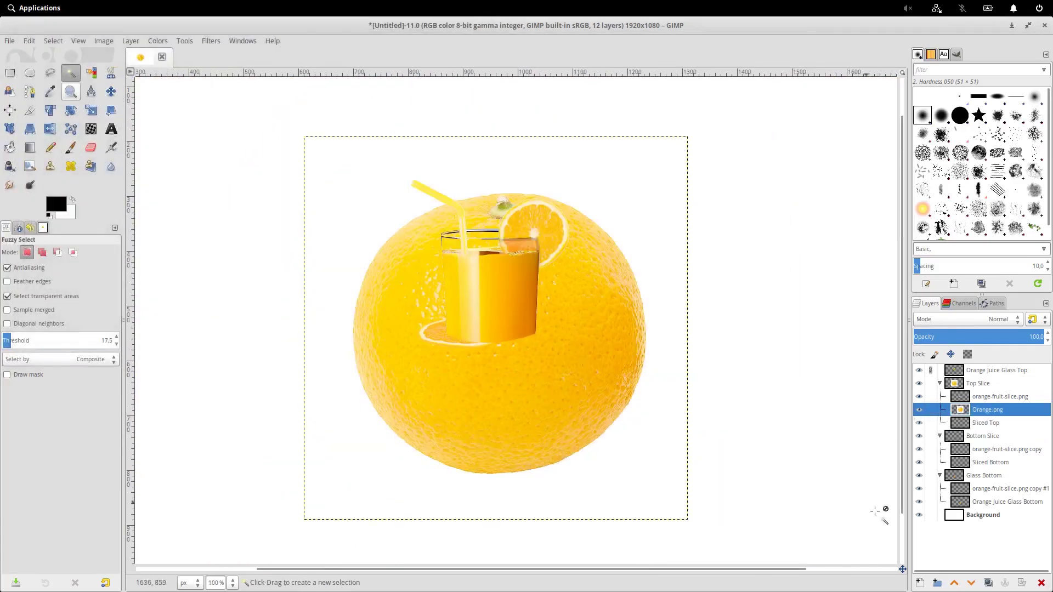
Hide the Background layer and move the whole orange to the left, clear of the glass
scroll(644, 422, down, 2)
scroll(608, 404, up, 1)
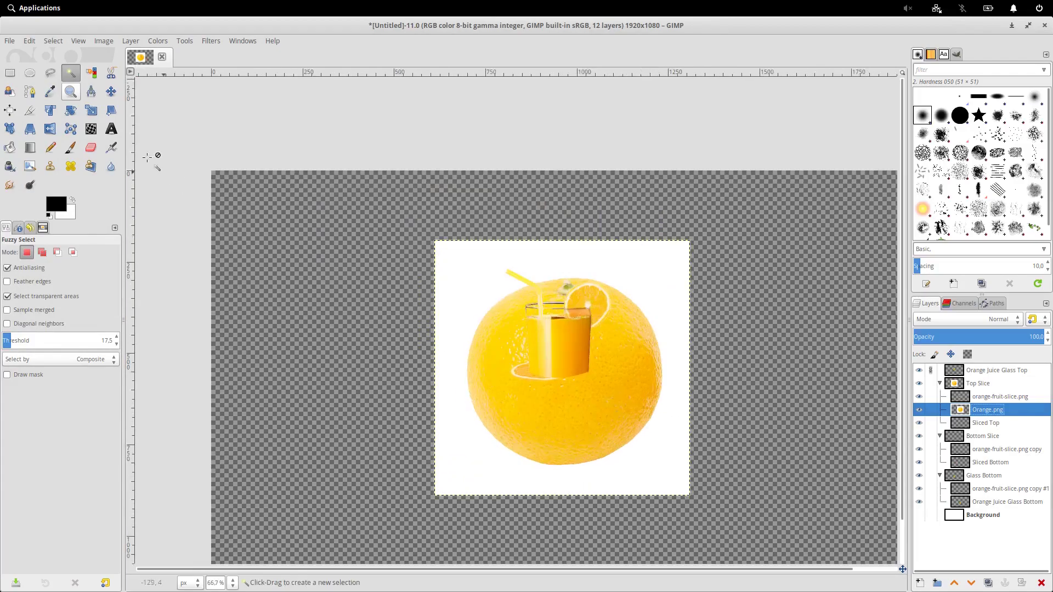
click(111, 92)
drag(532, 441, 327, 400)
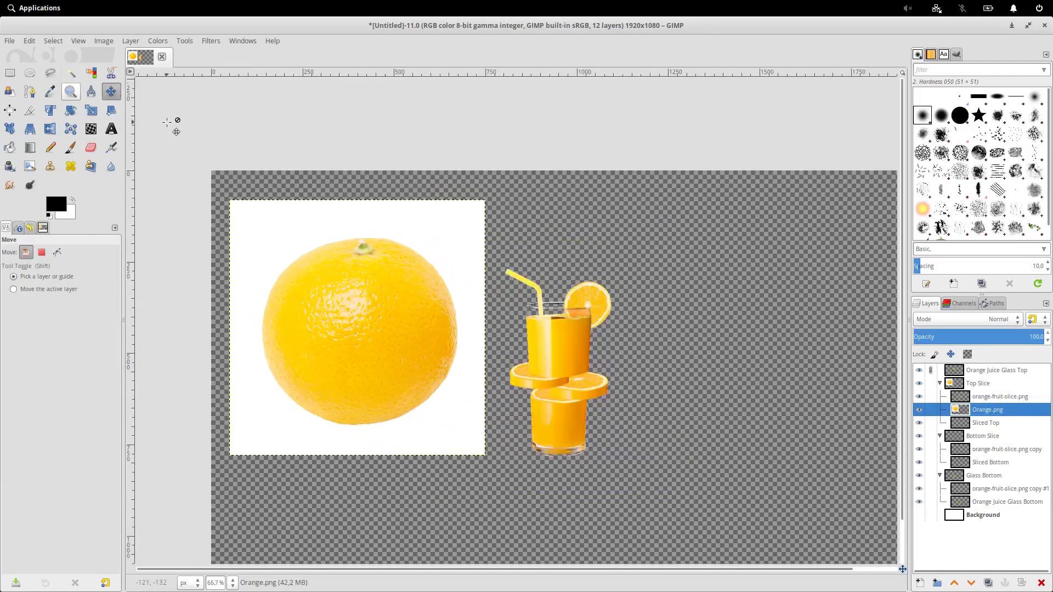
Select the white area around the whole orange with Fuzzy Select at threshold 17.5, delete it, and clear the selection
click(70, 73)
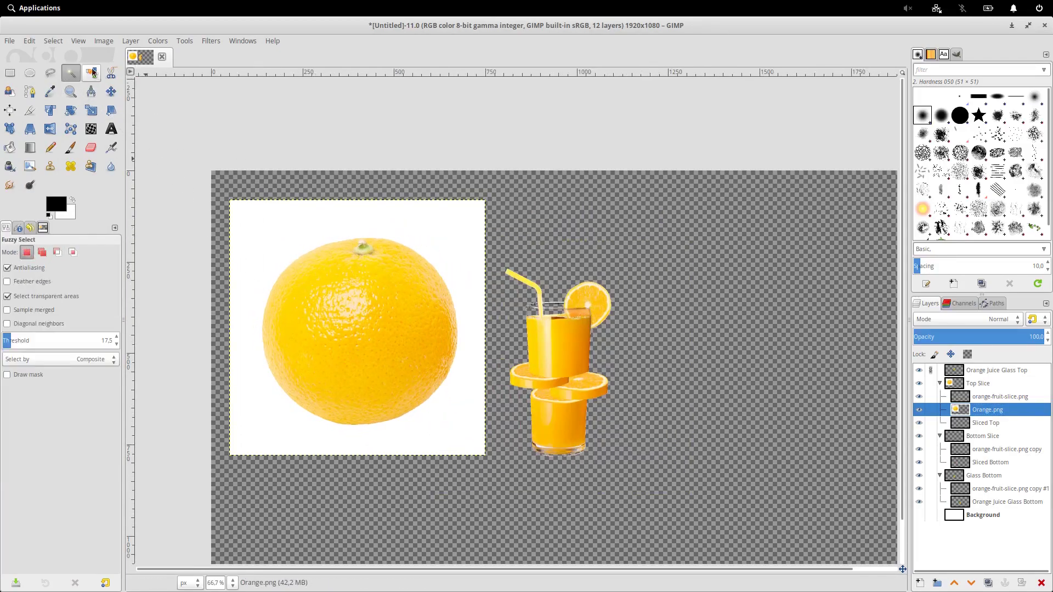
scroll(327, 223, up, 1)
scroll(402, 249, down, 2)
click(402, 249)
key(ctrl+i)
key(Delete)
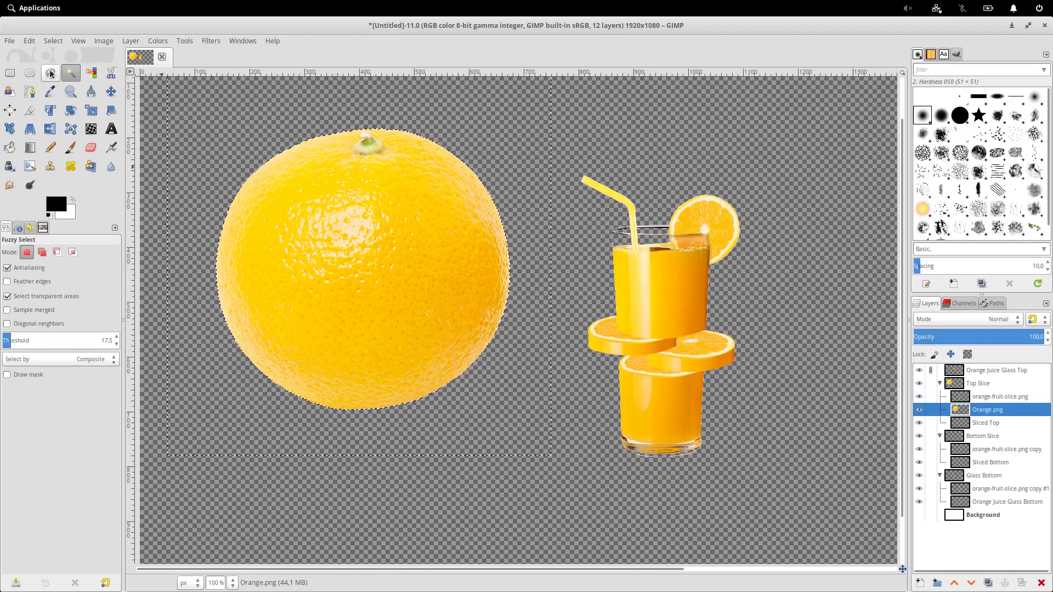
click(53, 41)
click(73, 66)
scroll(333, 248, down, 1)
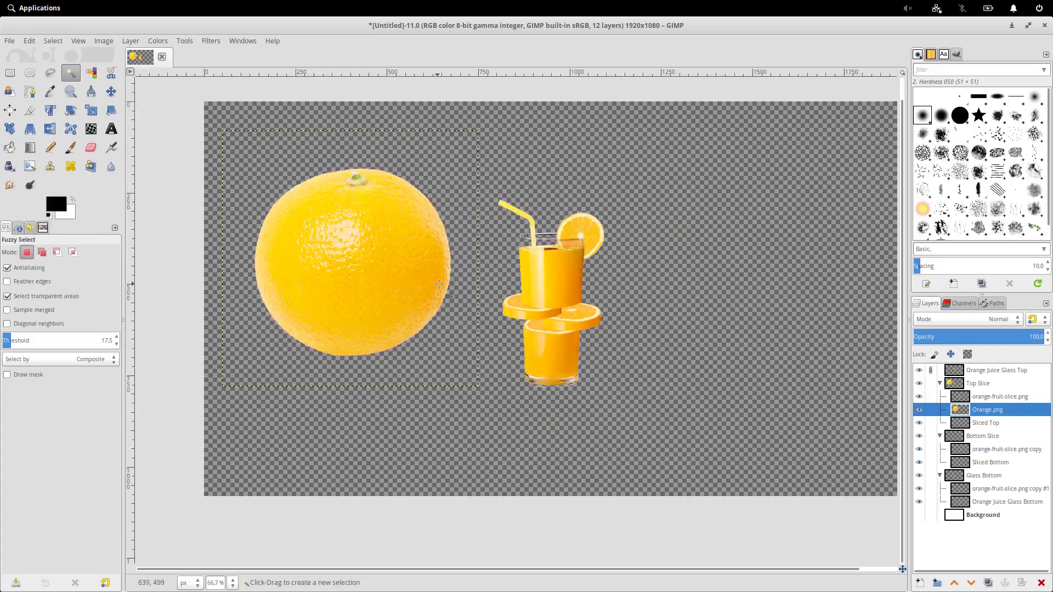
Show the Background layer again and move the cut-out orange slightly toward the glass
click(917, 515)
click(919, 515)
click(111, 91)
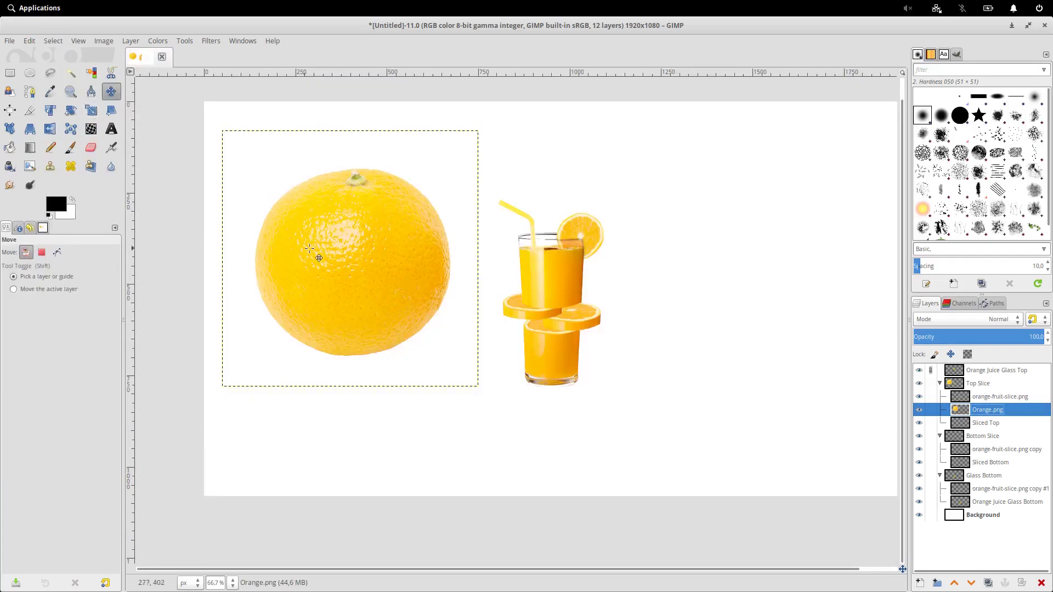
drag(309, 248, 330, 255)
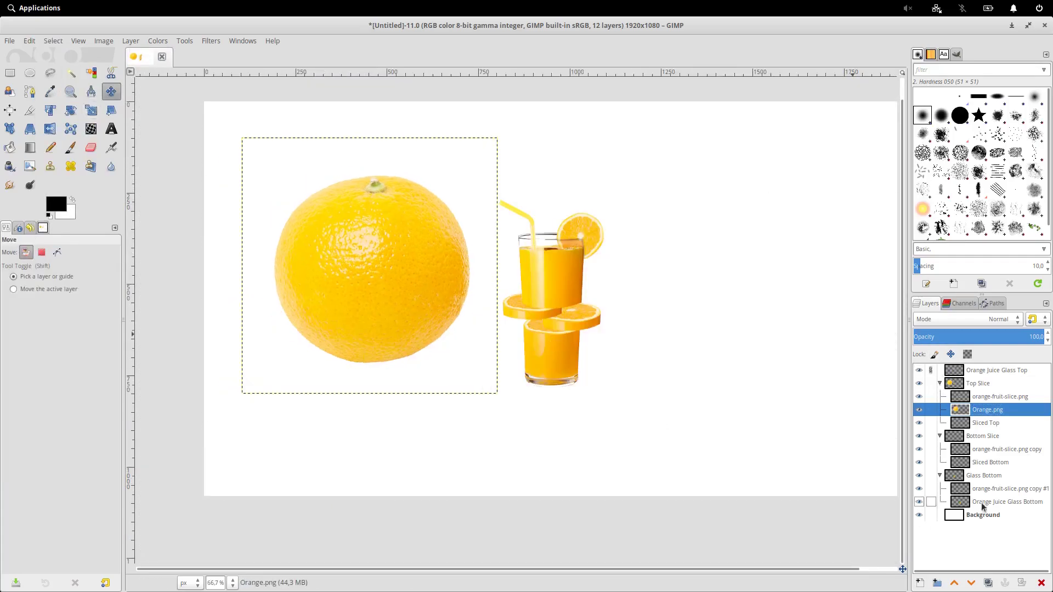
Duplicate Orange.png, place the copy directly above Sliced Bottom in the Bottom Slice group, and hide it
click(987, 585)
drag(1003, 411, 1006, 475)
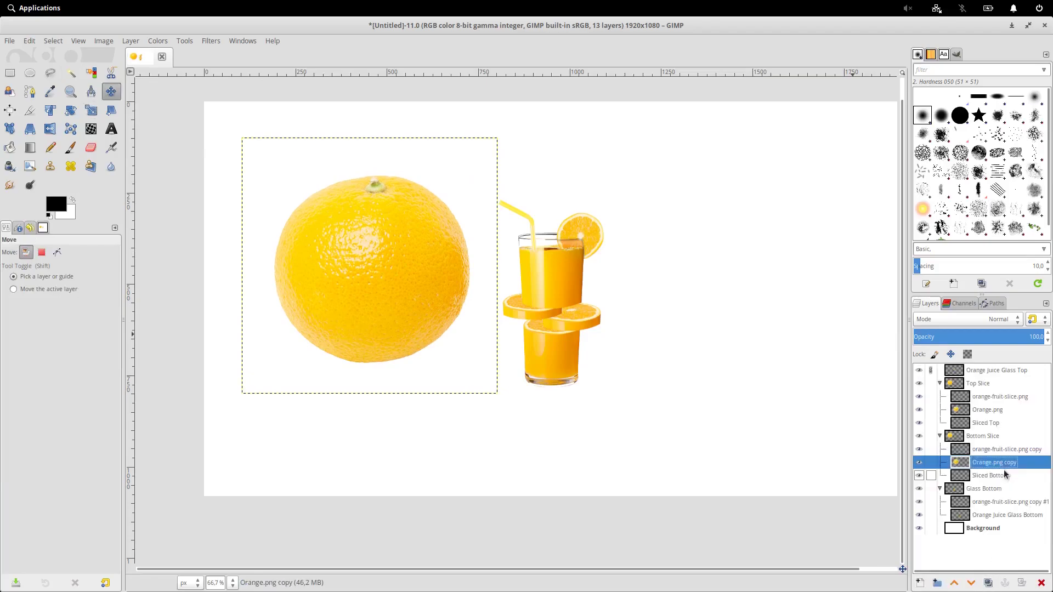
click(918, 462)
Raise Orange.png to the top of the Top Slice group and move the orange over the glass
click(991, 410)
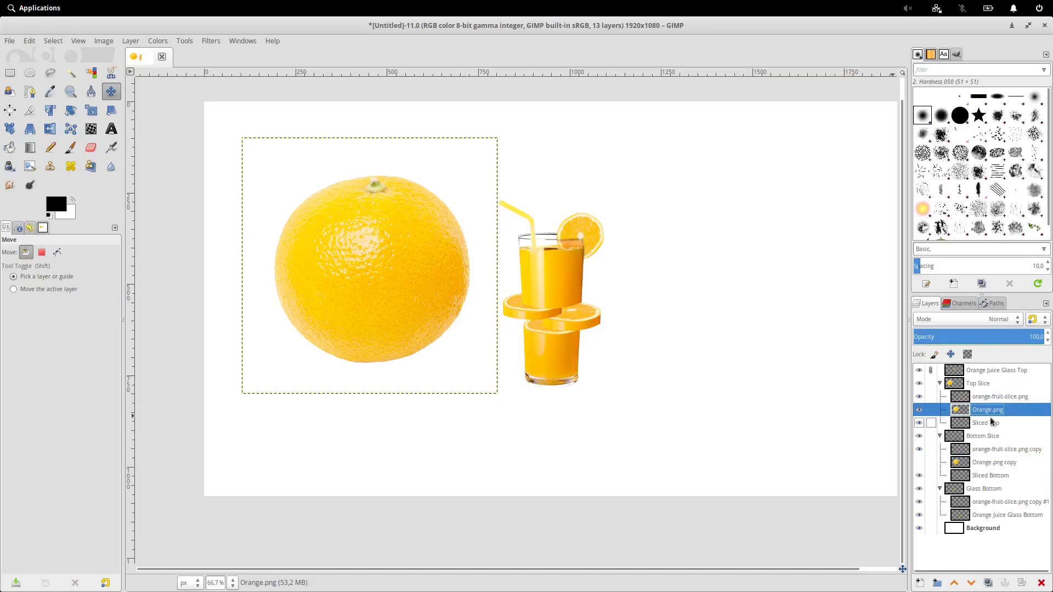
drag(1000, 411, 1007, 394)
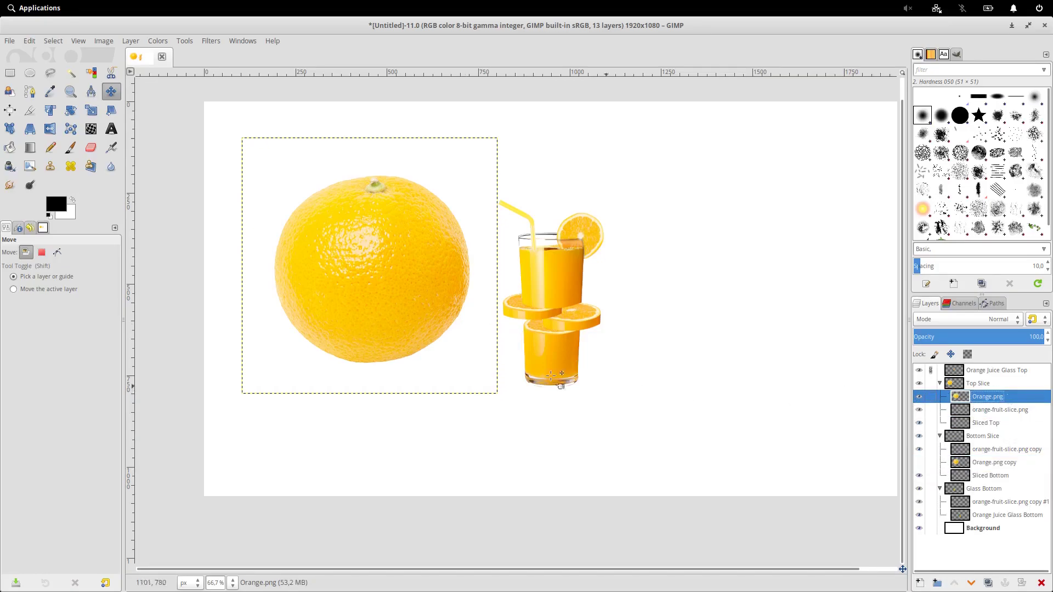
drag(459, 307, 632, 349)
Scale the orange proportionally around its center to 289 × 289 px
scroll(545, 322, up, 2)
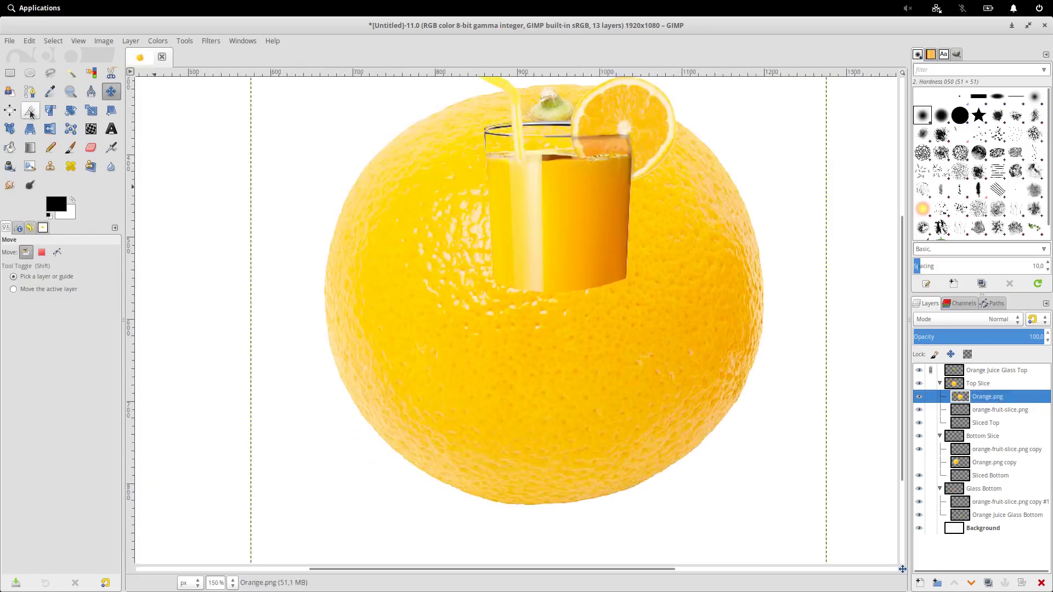
click(91, 110)
scroll(793, 476, down, 1)
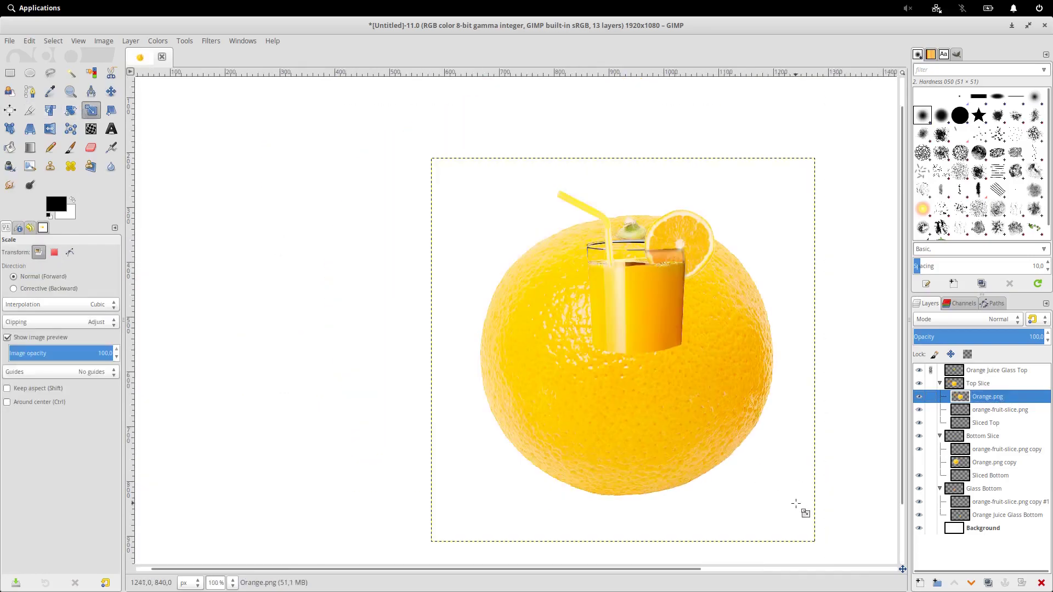
ctrl+shift+drag(808, 531, 512, 323)
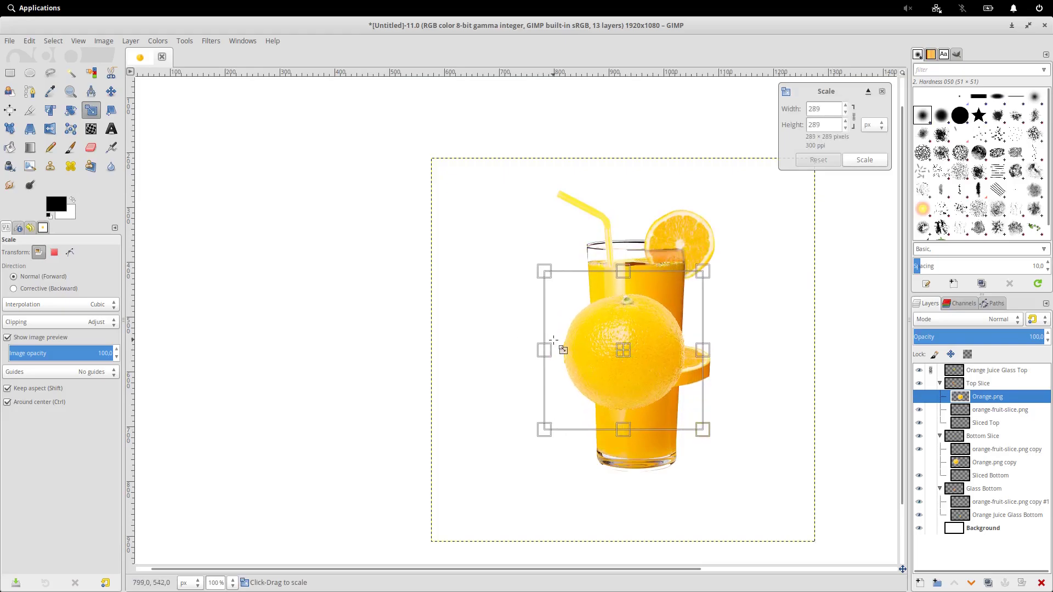
click(865, 159)
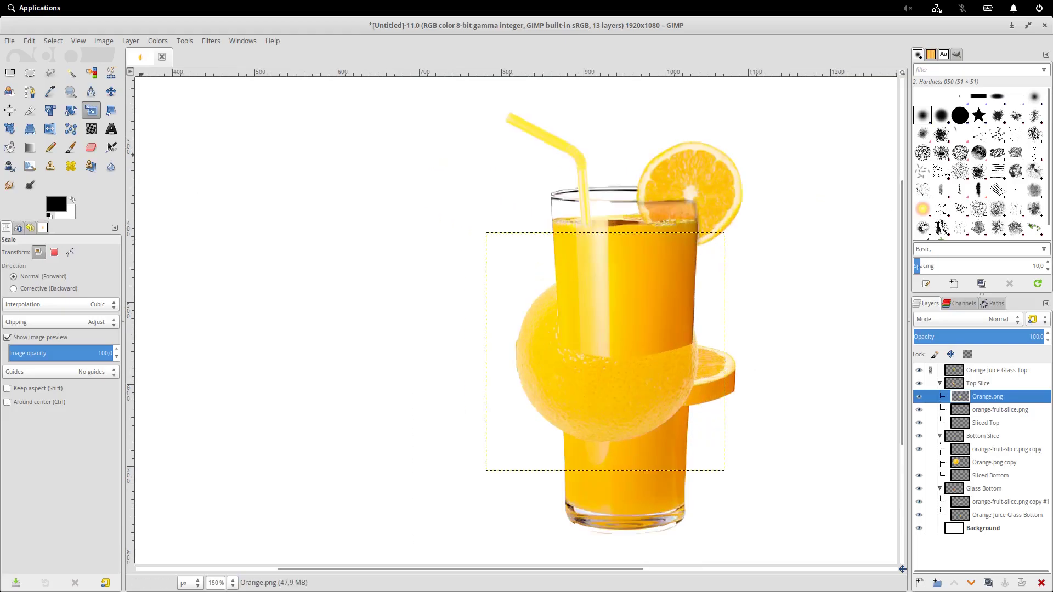
Select the shape of the Sliced Top layer and add a layer mask to Orange.png initialized from the selection
click(111, 91)
scroll(591, 418, up, 1)
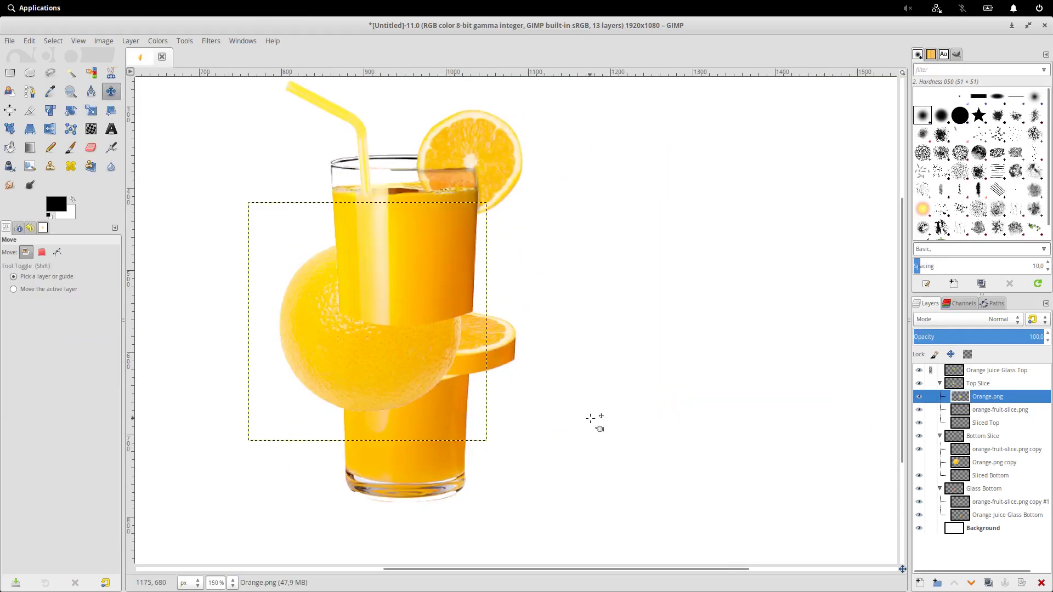
key(alt)
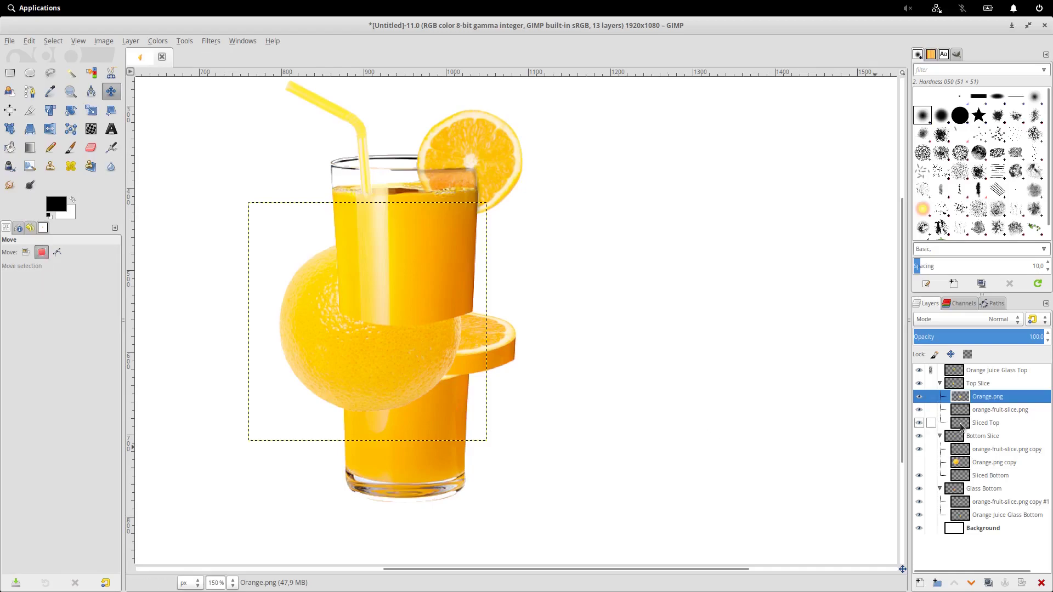
alt+click(965, 424)
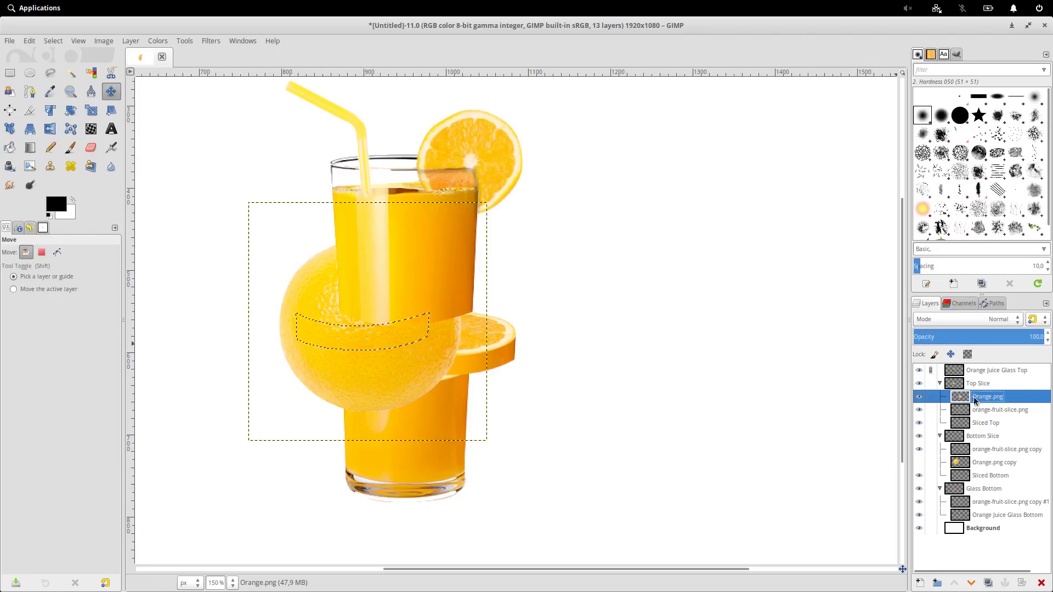
right_click(981, 401)
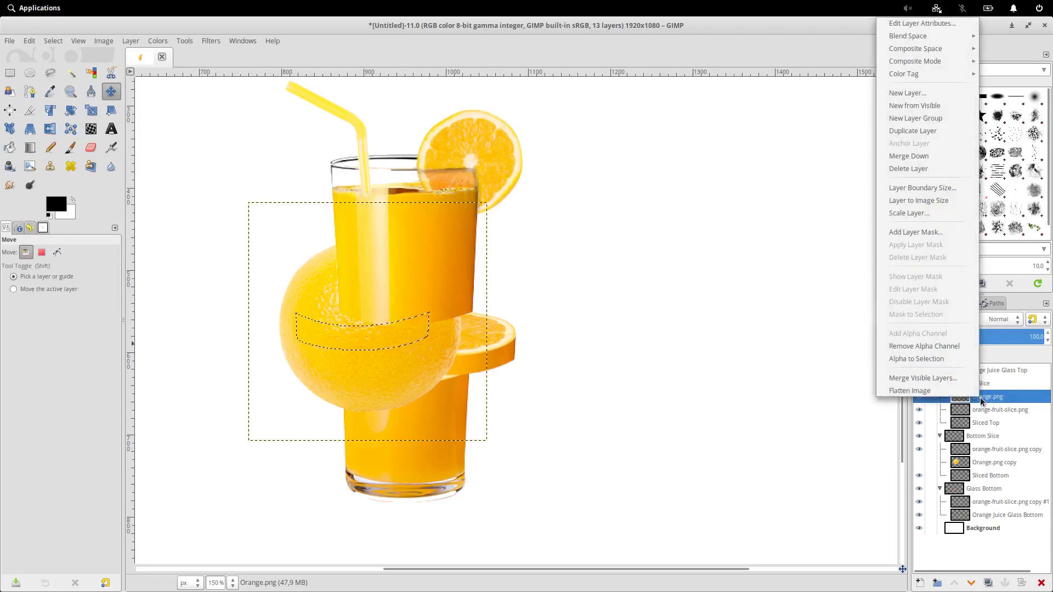
click(946, 234)
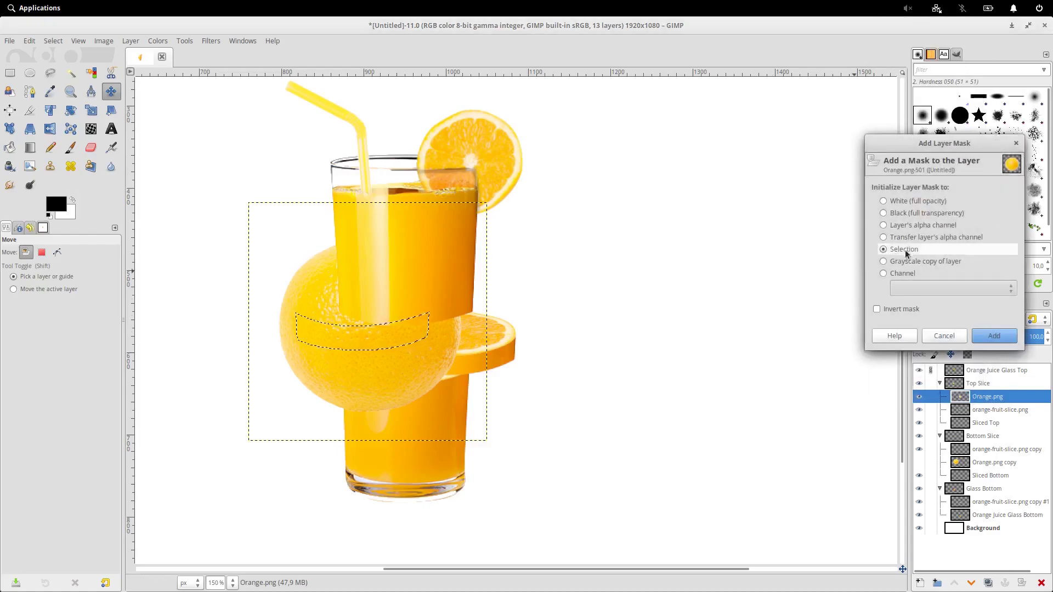
click(995, 337)
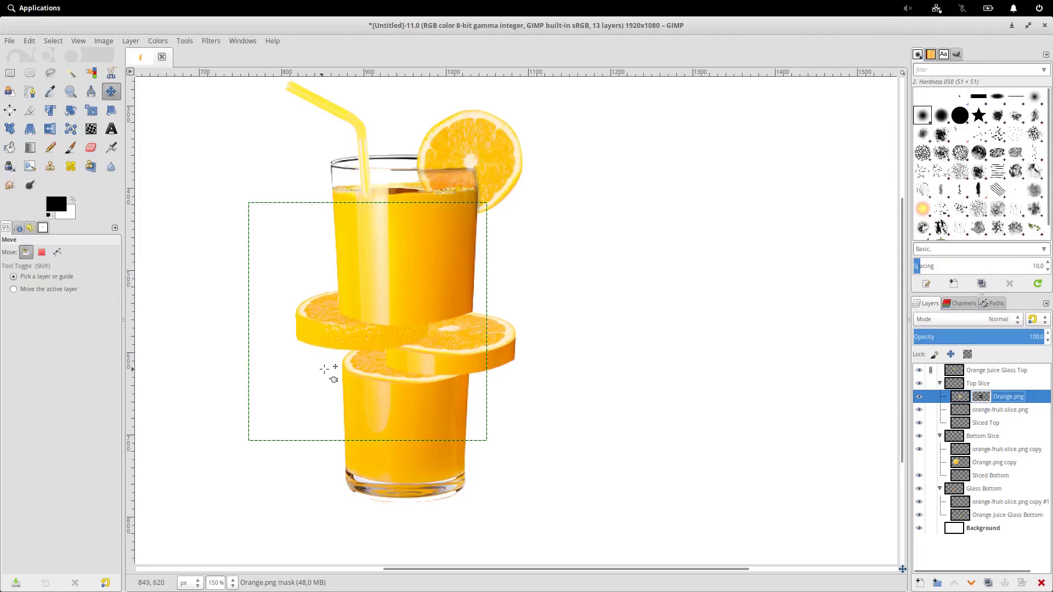
scroll(325, 369, up, 2)
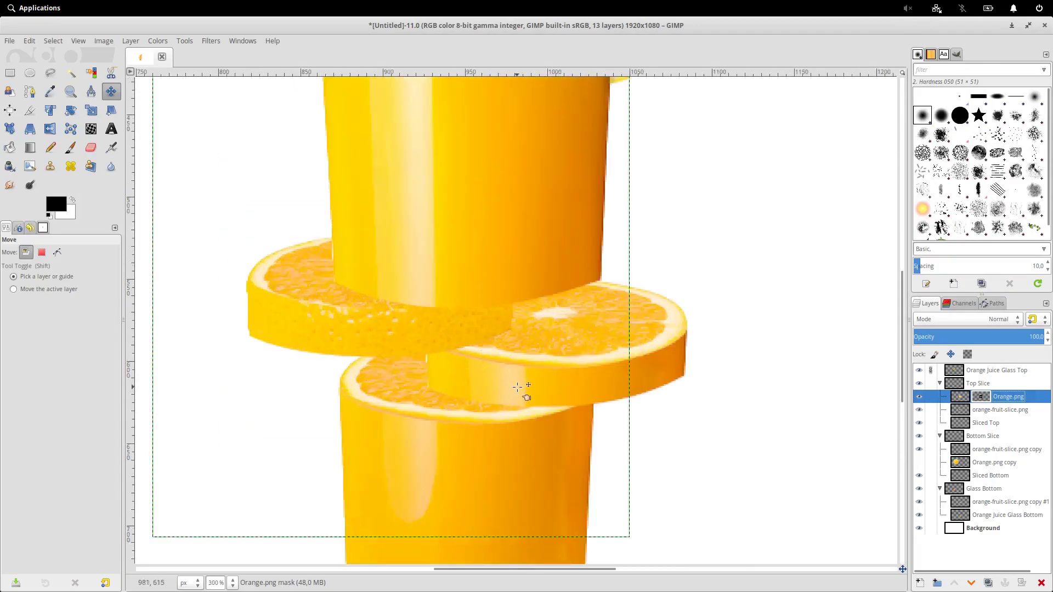
Unhide Orange.png copy in the Bottom Slice group and move the orange over the glass
scroll(517, 387, down, 1)
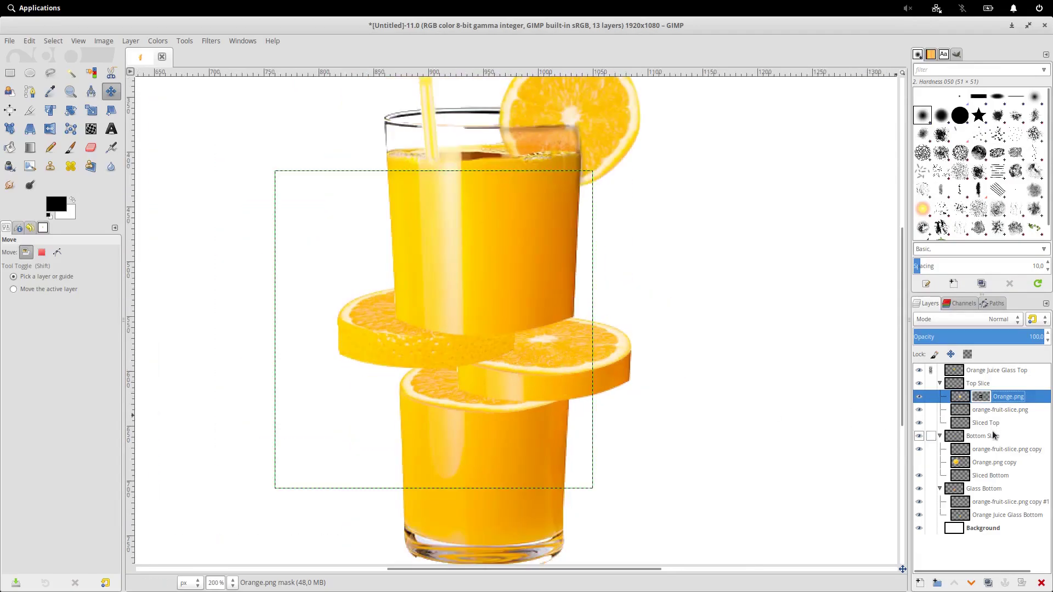
click(993, 462)
click(918, 462)
scroll(345, 307, down, 3)
drag(218, 282, 429, 313)
scroll(429, 313, up, 1)
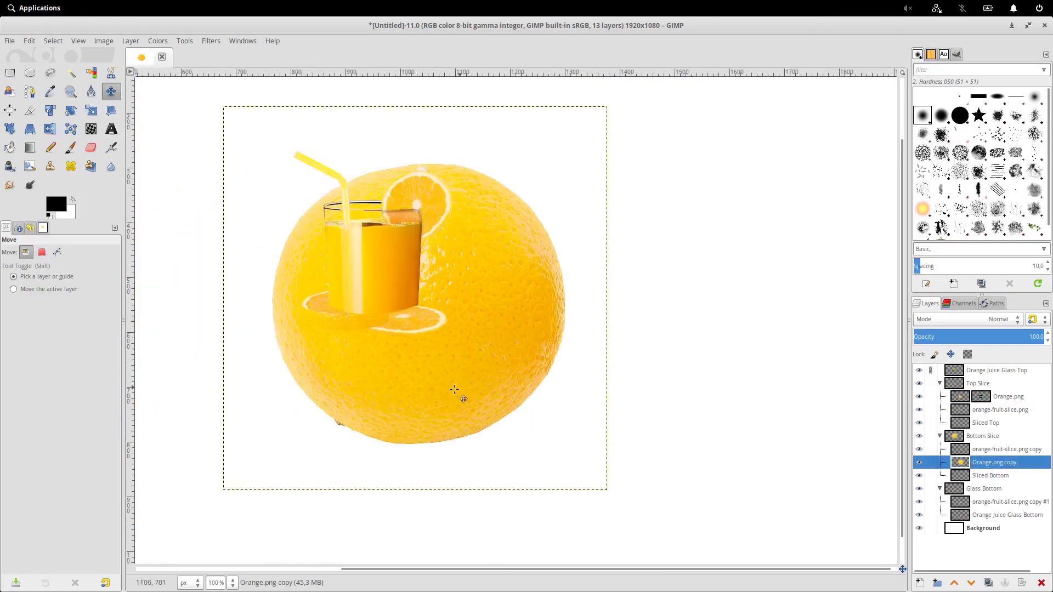
Scale Orange.png copy down proportionally and move it so its peel covers the side of the bottom slice
key(shift+s)
drag(487, 415, 397, 324)
key(Return)
scroll(423, 319, up, 1)
key(m)
drag(466, 329, 449, 350)
scroll(492, 362, up, 1)
Select the shape of the Sliced Bottom layer and add a layer mask to Orange.png copy initialized from the selection
alt+click(960, 475)
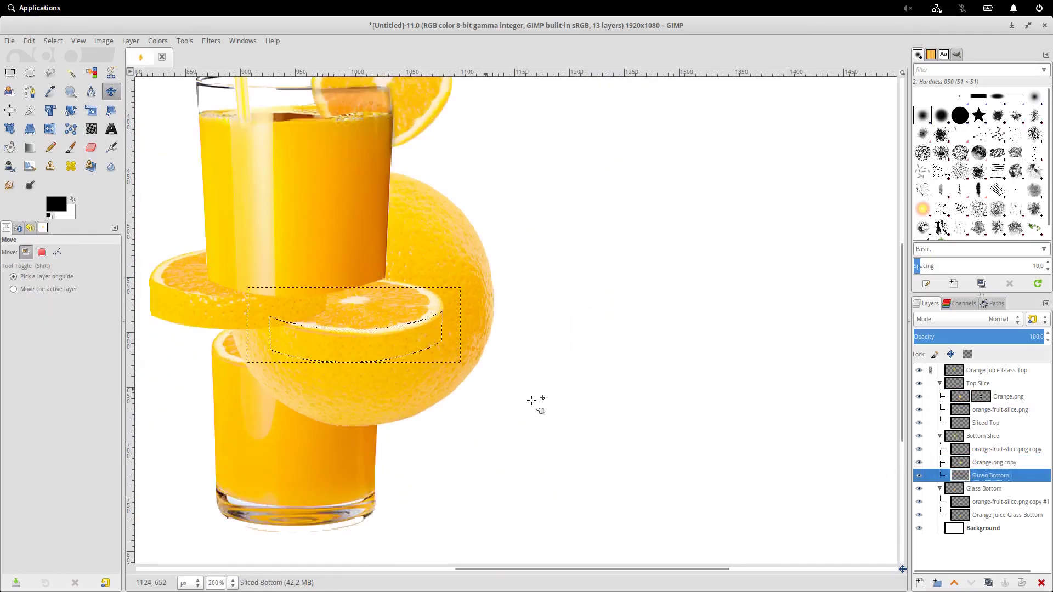
right_click(986, 464)
click(932, 296)
click(1004, 413)
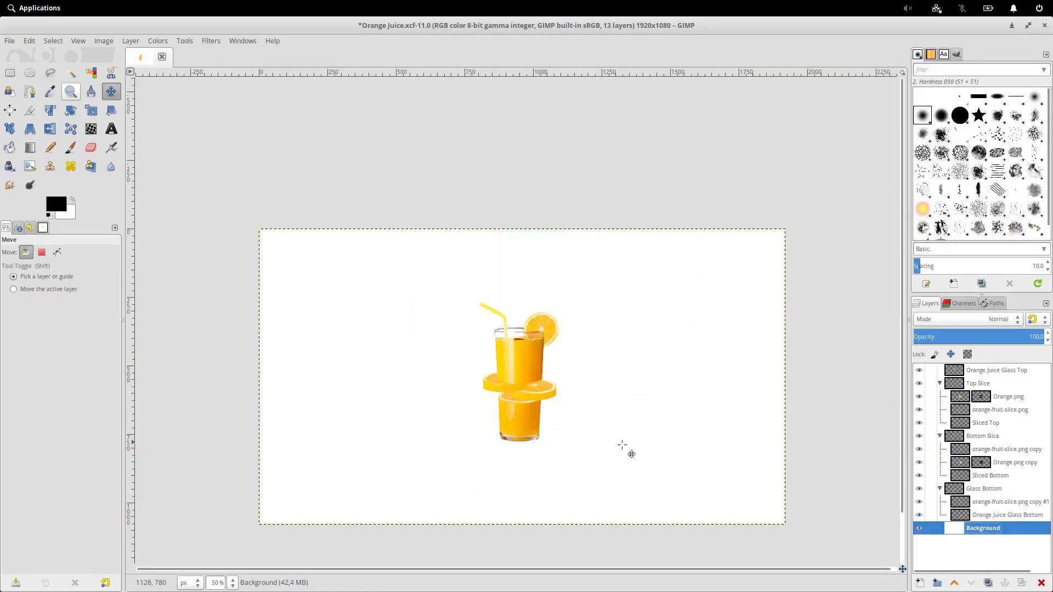
Add a transparent 1920 × 1080 px layer named Gradient Background directly above the Background layer
click(921, 584)
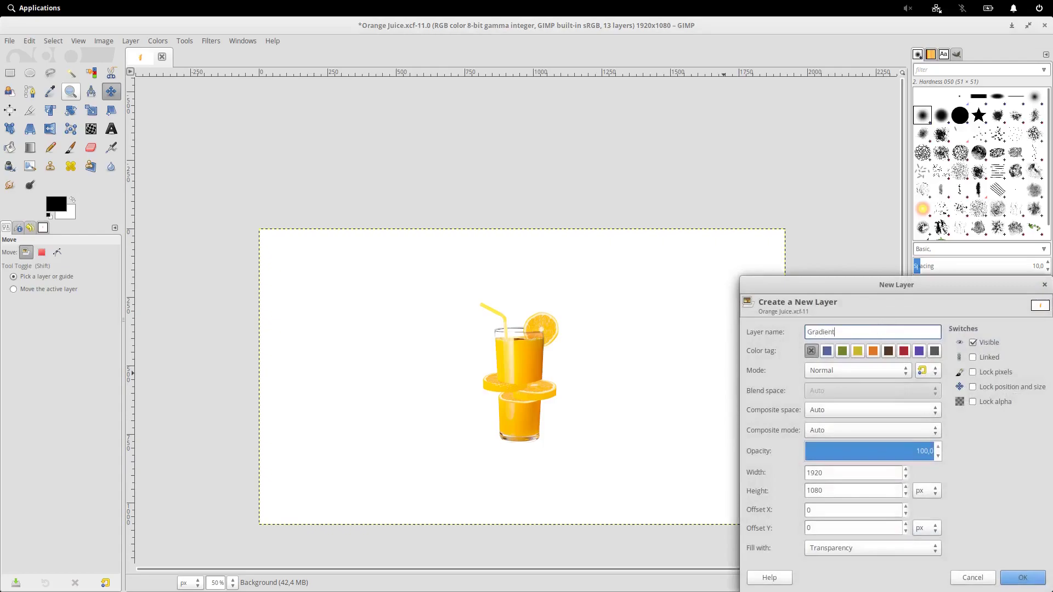
text(Gradient Background)
key(Return)
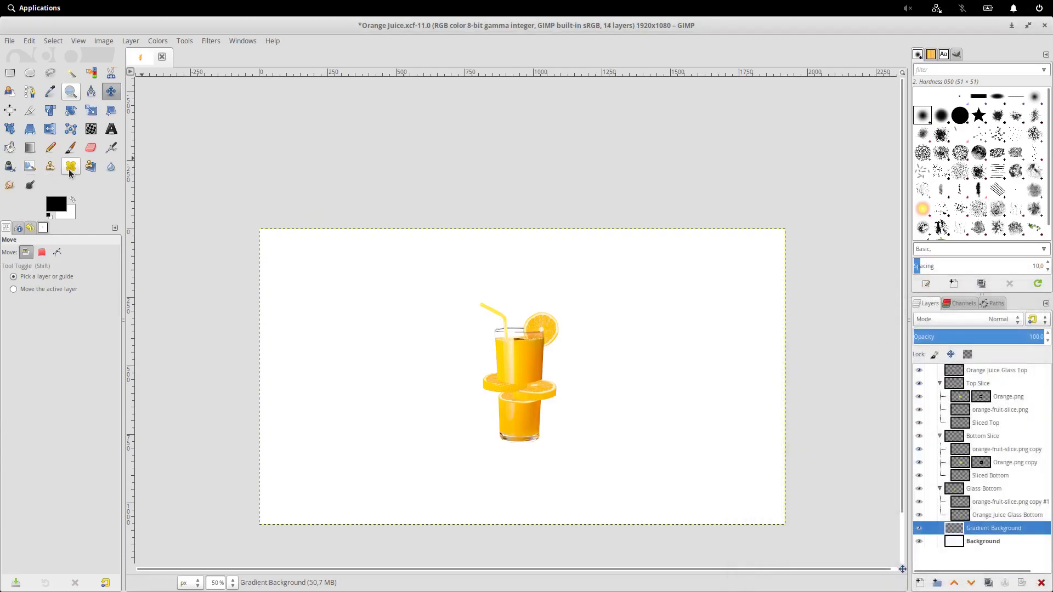
For the Gradient tool, sample dark orange e17c35 from the glass's right edge and swap it into the background color
click(30, 154)
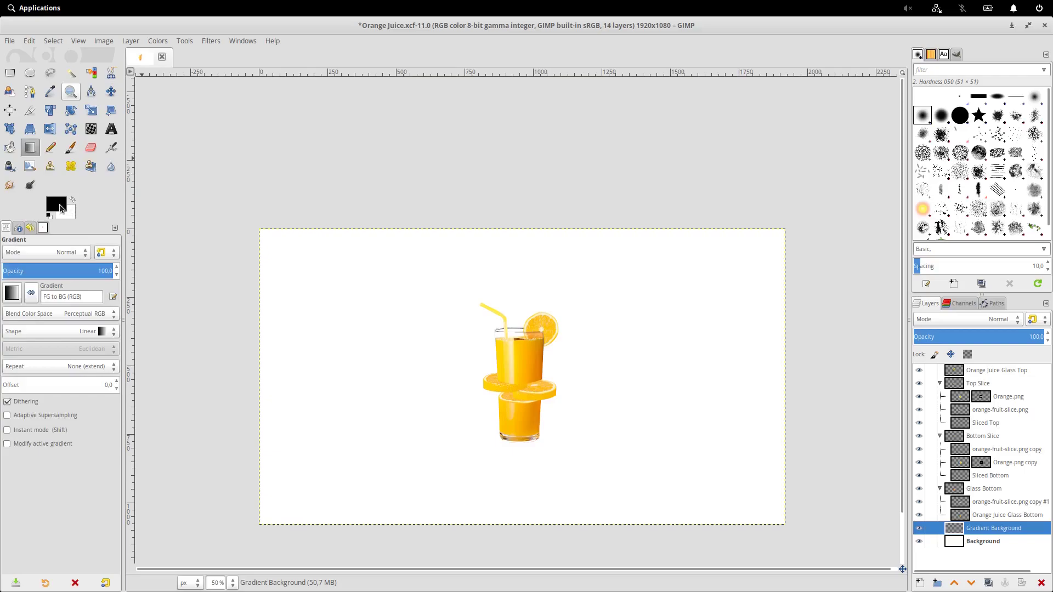
click(59, 207)
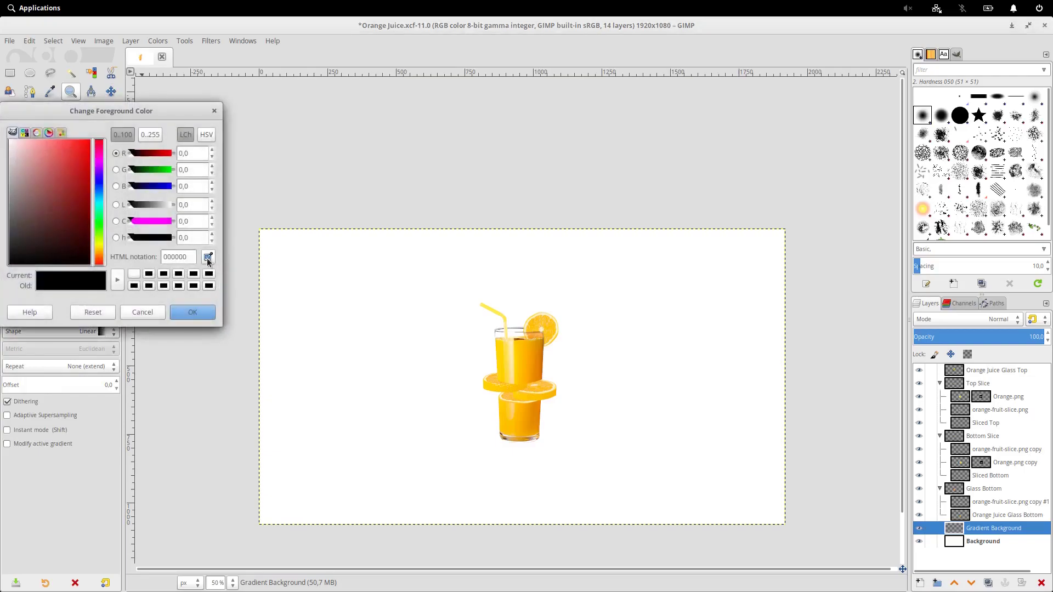
click(207, 258)
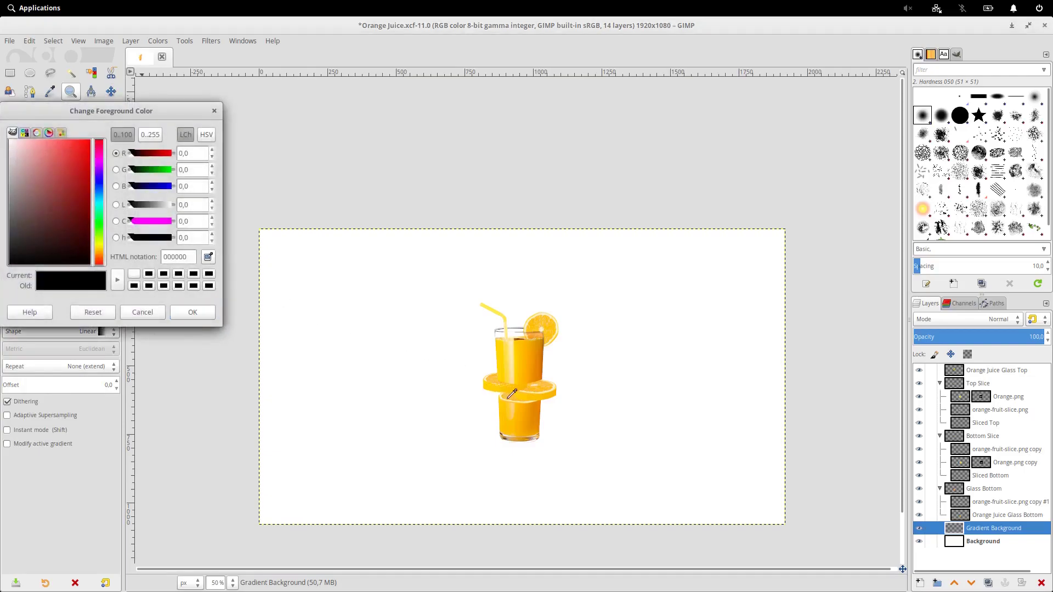
click(542, 362)
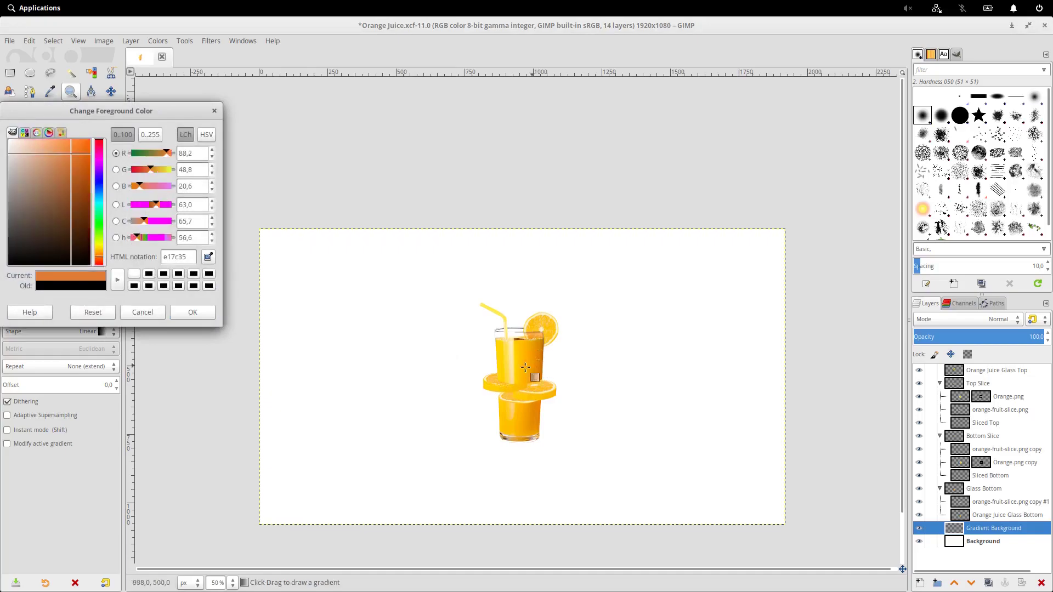
click(181, 311)
click(71, 202)
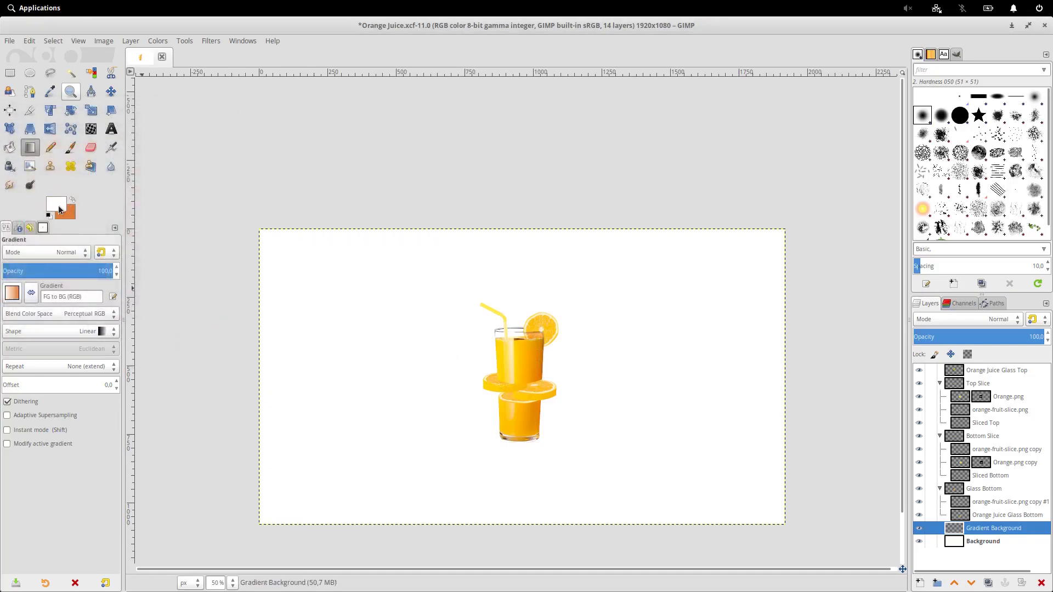
Set the foreground color to light orange ffc43e sampled from the left part of the juice
click(58, 206)
click(208, 240)
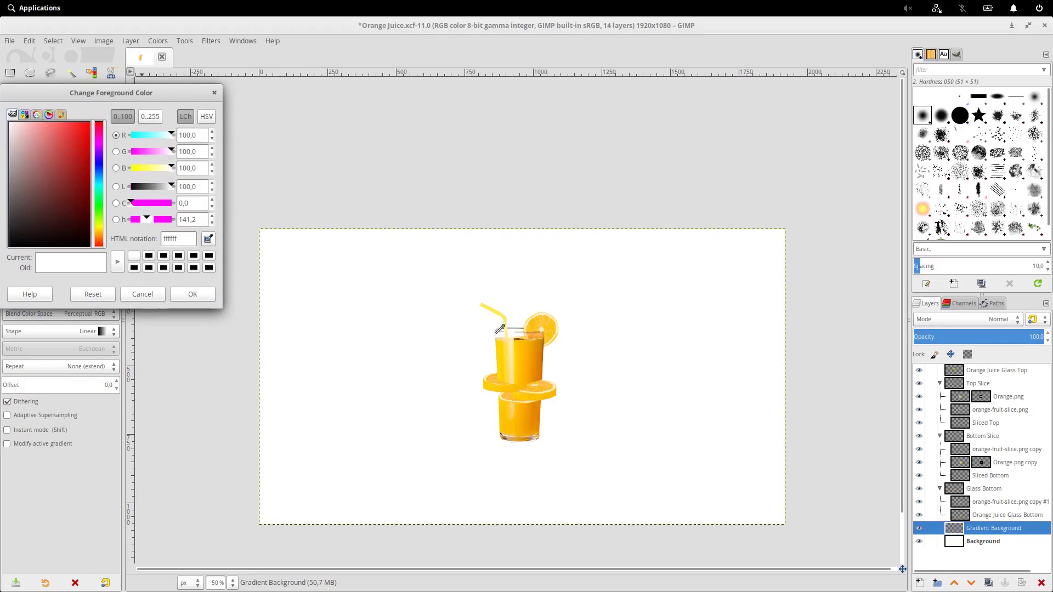
click(503, 352)
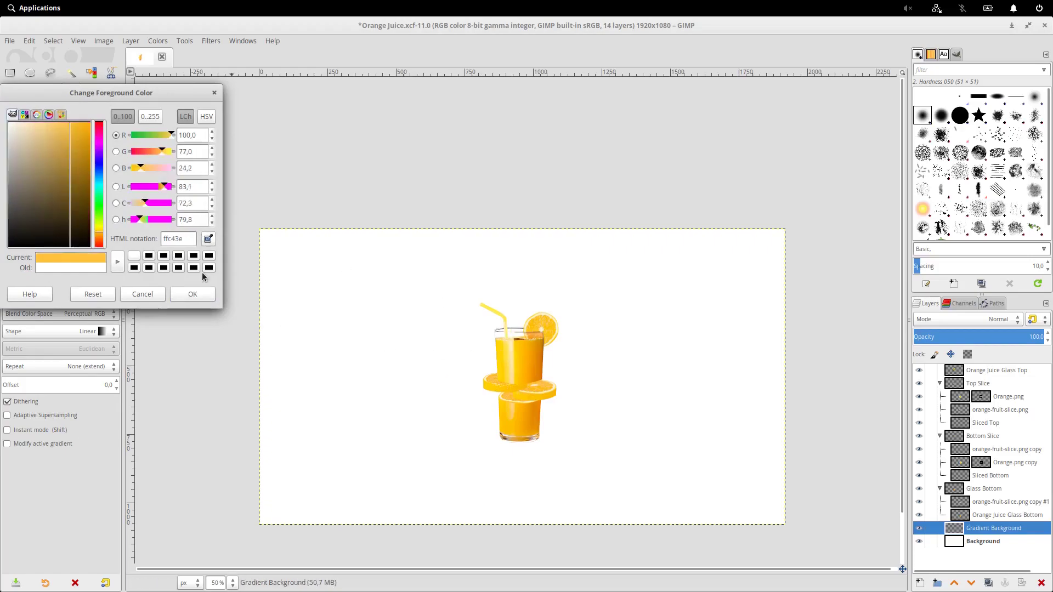
click(193, 293)
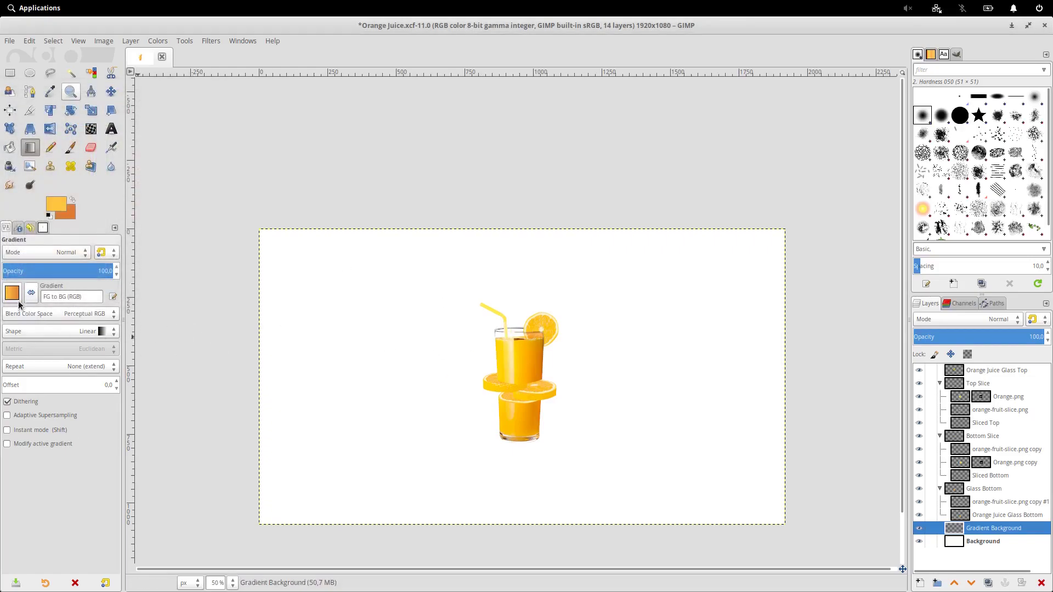
Set the gradient shape to Radial and fill Gradient Background from the glass center outward with a radius of about 629 px
click(62, 329)
click(45, 355)
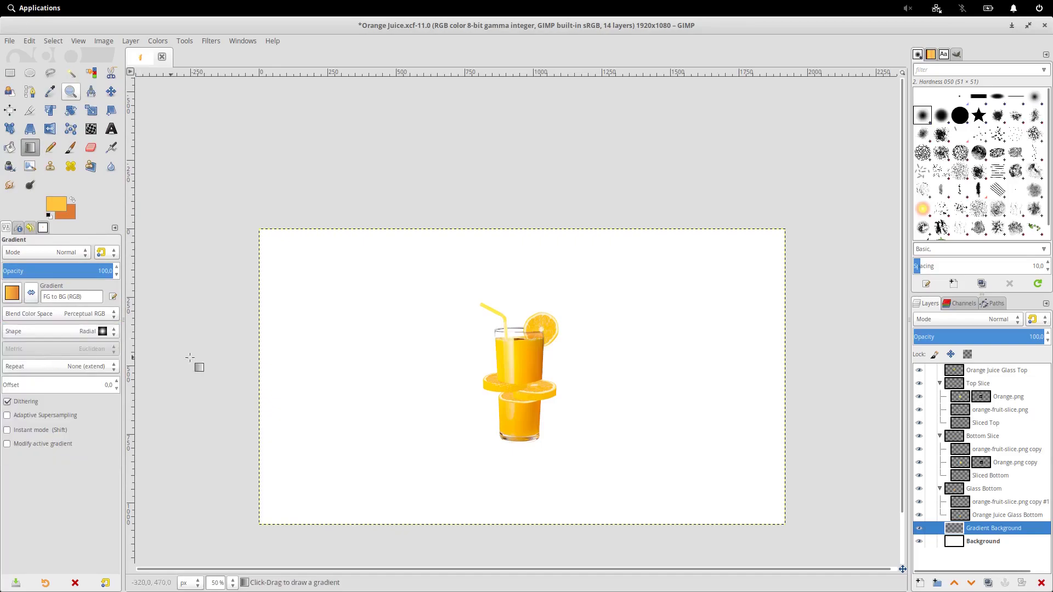
scroll(746, 452, down, 2)
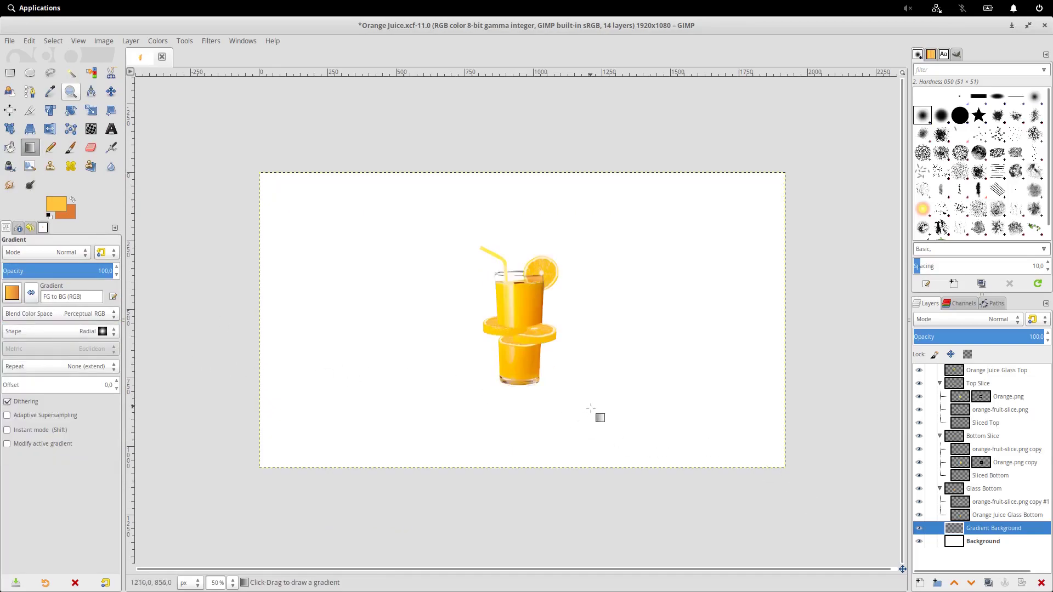
drag(520, 325, 609, 471)
scroll(620, 392, up, 1)
scroll(614, 388, down, 1)
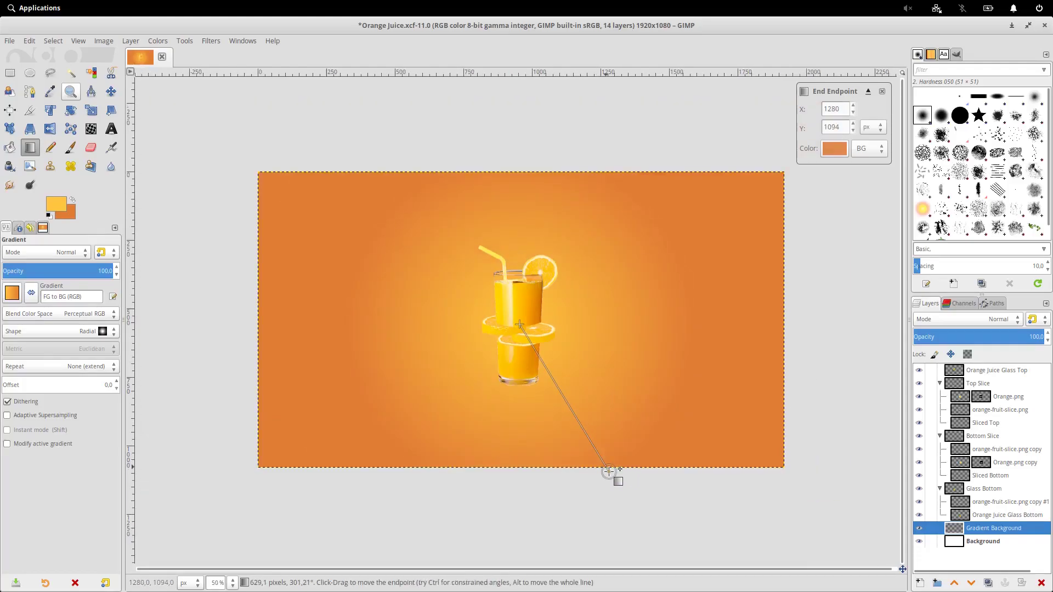
key(Return)
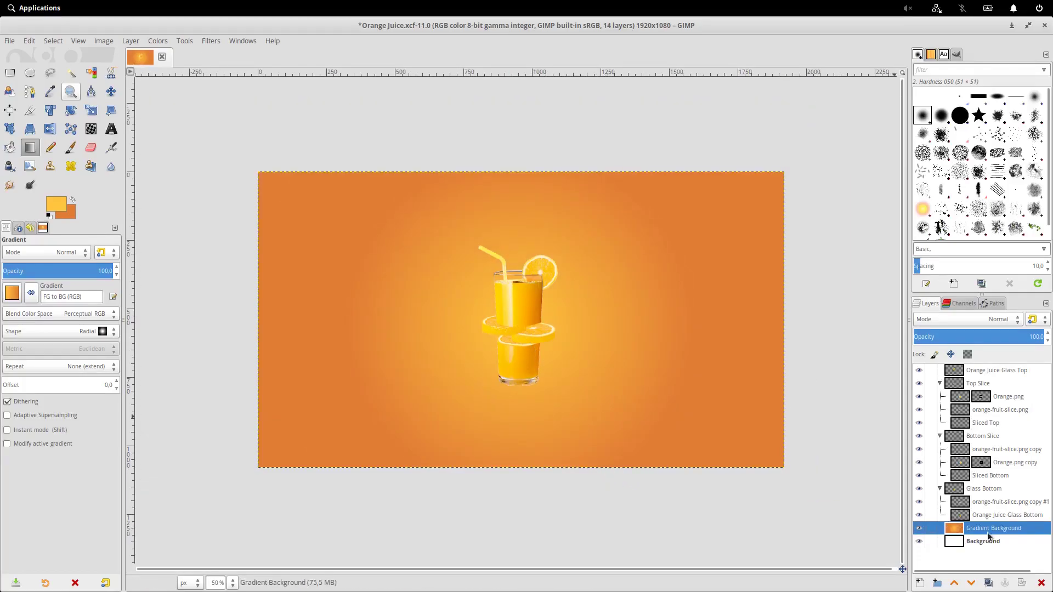
Duplicate the Gradient Background layer and rename the copy as Gradient Overlay
click(988, 584)
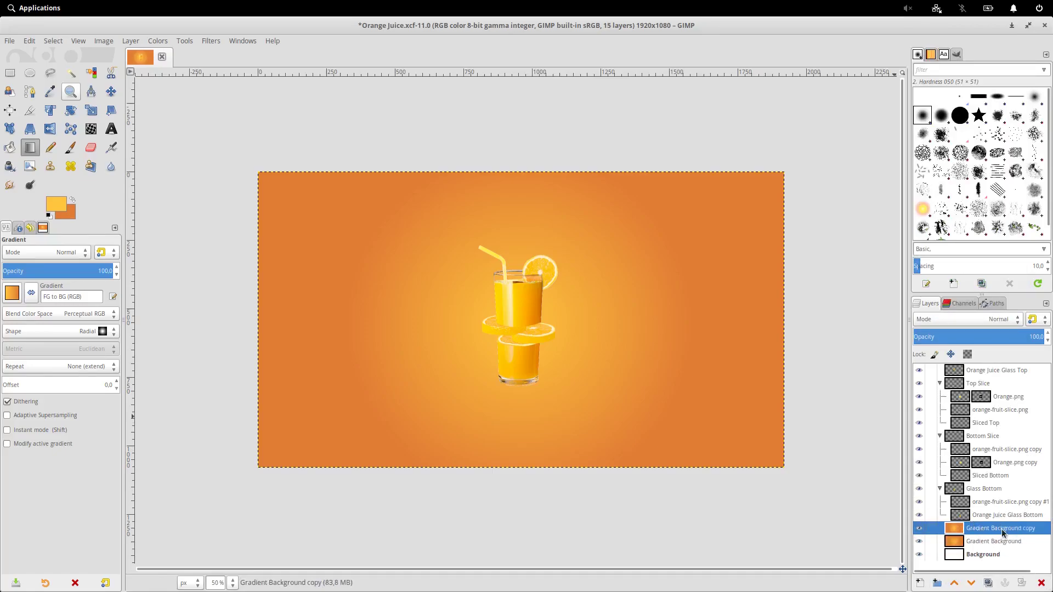
double_click(997, 528)
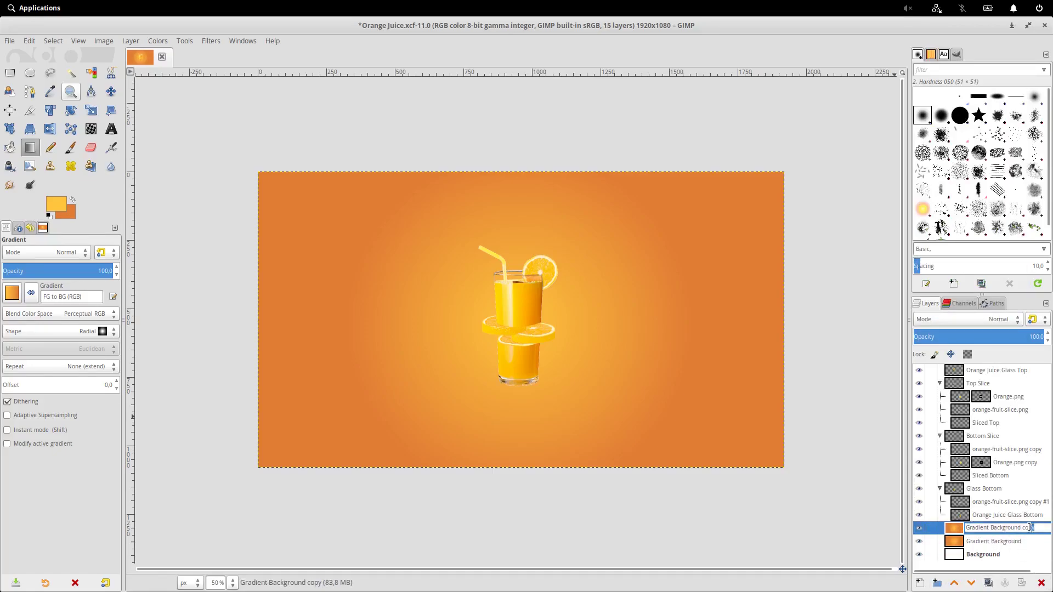
key(BackSpace)
key(BackSpace)
key(Return)
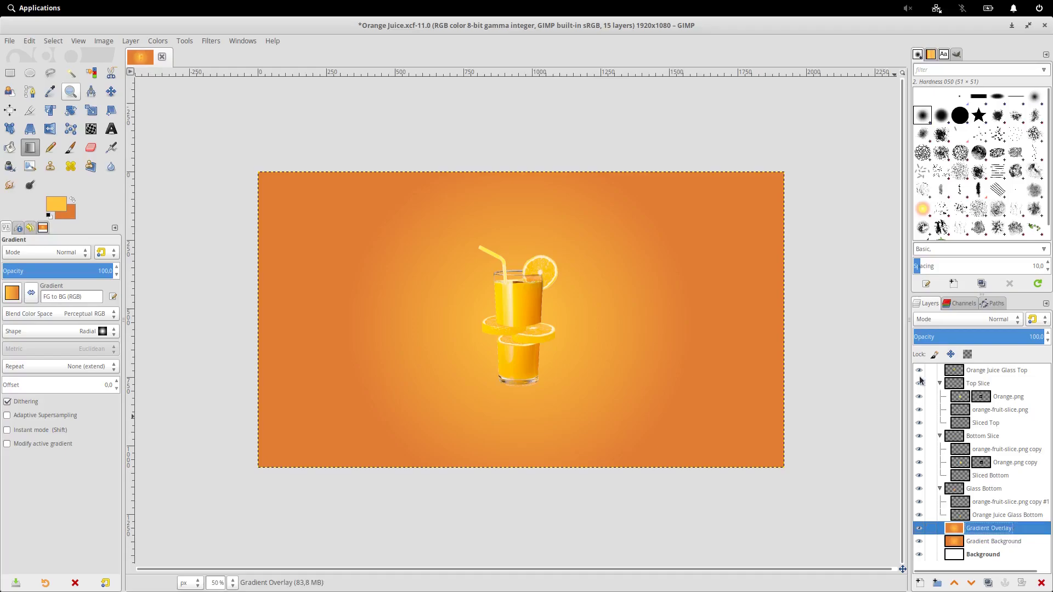
Set Gradient Overlay's blend mode to Overlay and redraw its radial gradient from the glass center to a radius of about 870 px
click(956, 320)
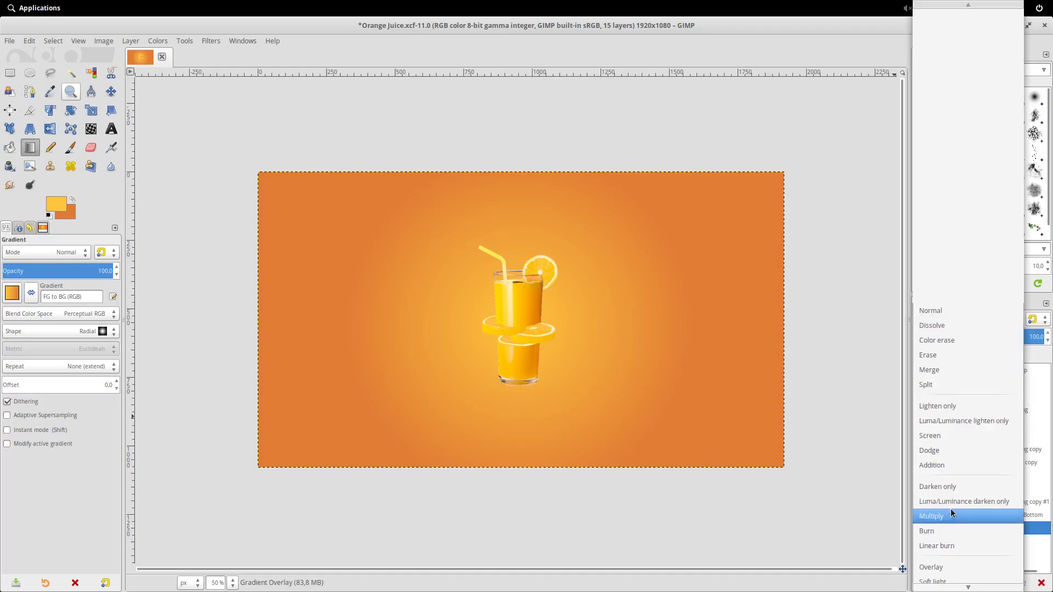
click(949, 551)
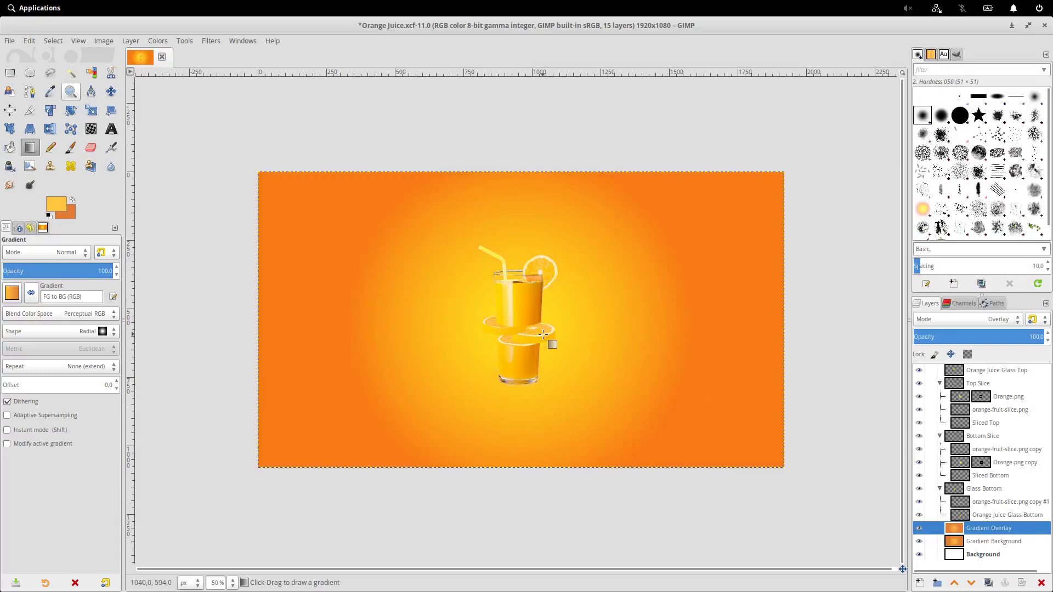
drag(524, 325, 689, 504)
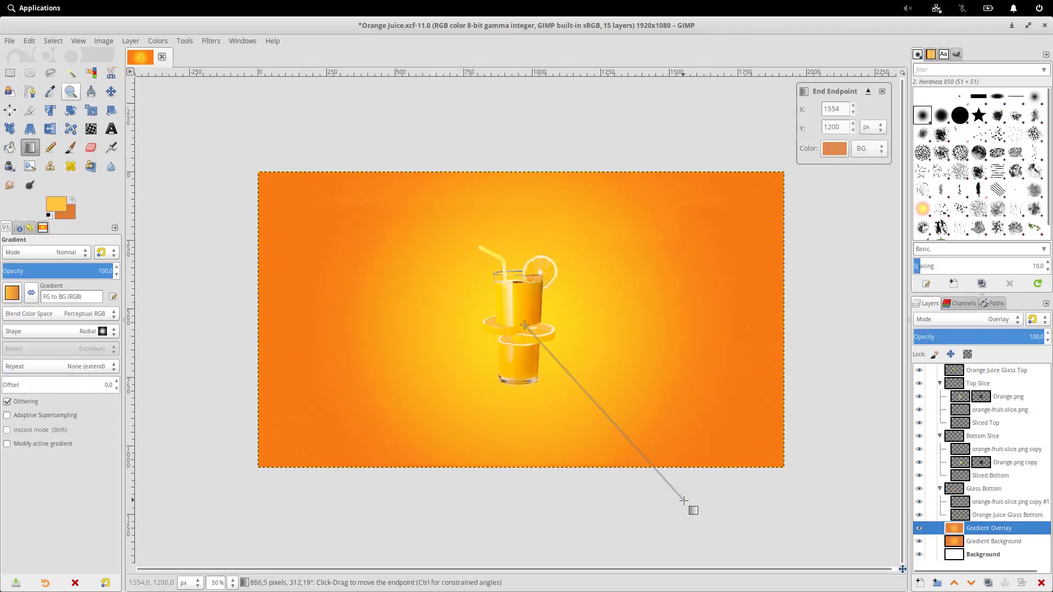
key(m)
scroll(492, 391, down, 1)
scroll(493, 390, up, 1)
Redraw Gradient Background's radial gradient wider, from the glass center to just past the canvas's lower-right edge, and save the file
click(993, 541)
click(29, 146)
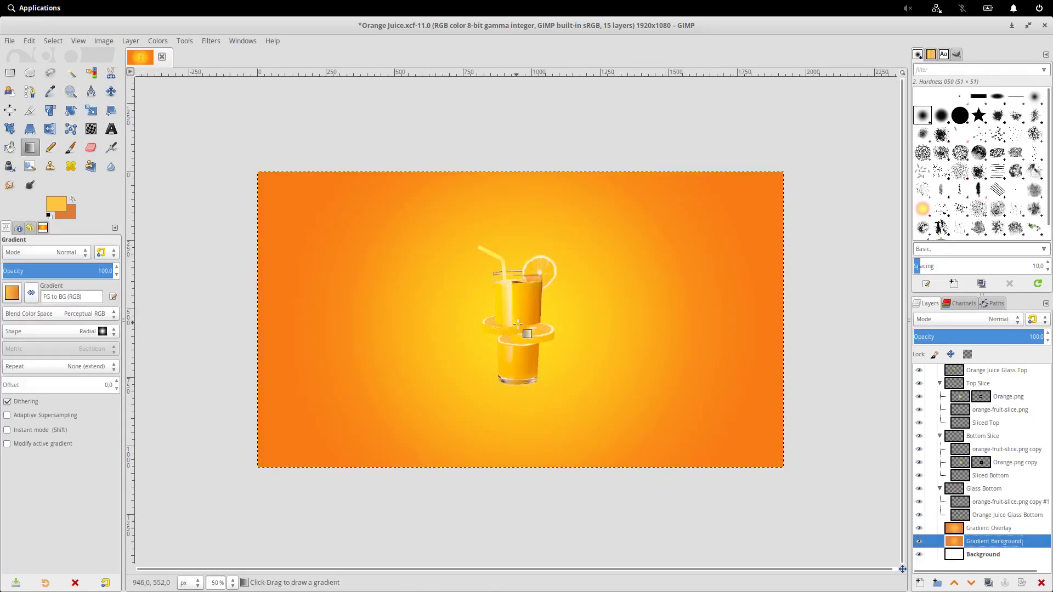
drag(518, 325, 720, 477)
click(111, 91)
key(ctrl+s)
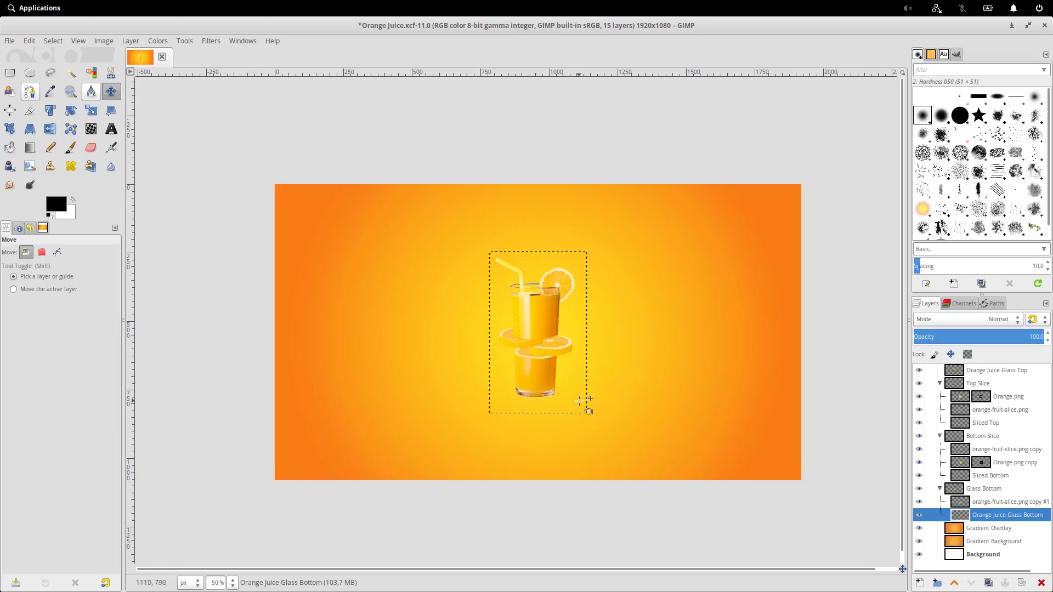
Import Orange-splash-bottom.png as a layer directly above Orange Juice Glass Bottom and move it to the left of the glass
click(7, 40)
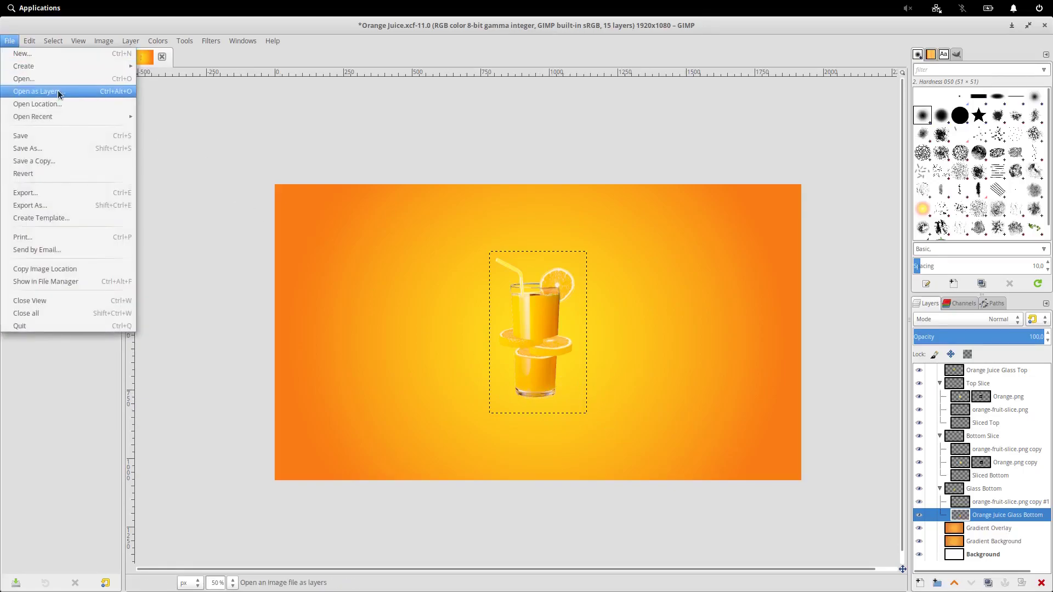
click(57, 90)
click(166, 185)
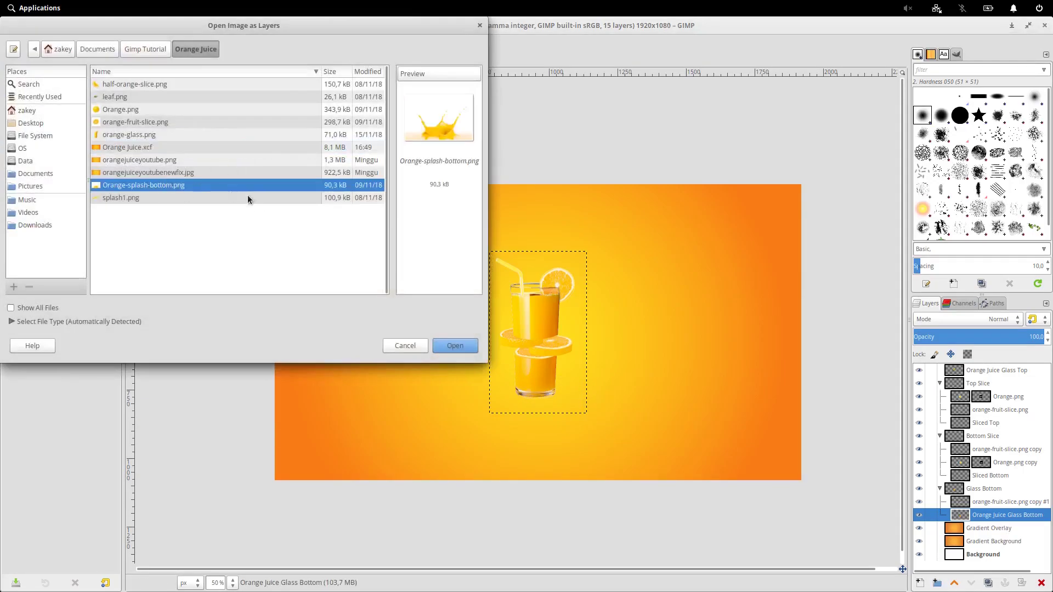
click(461, 347)
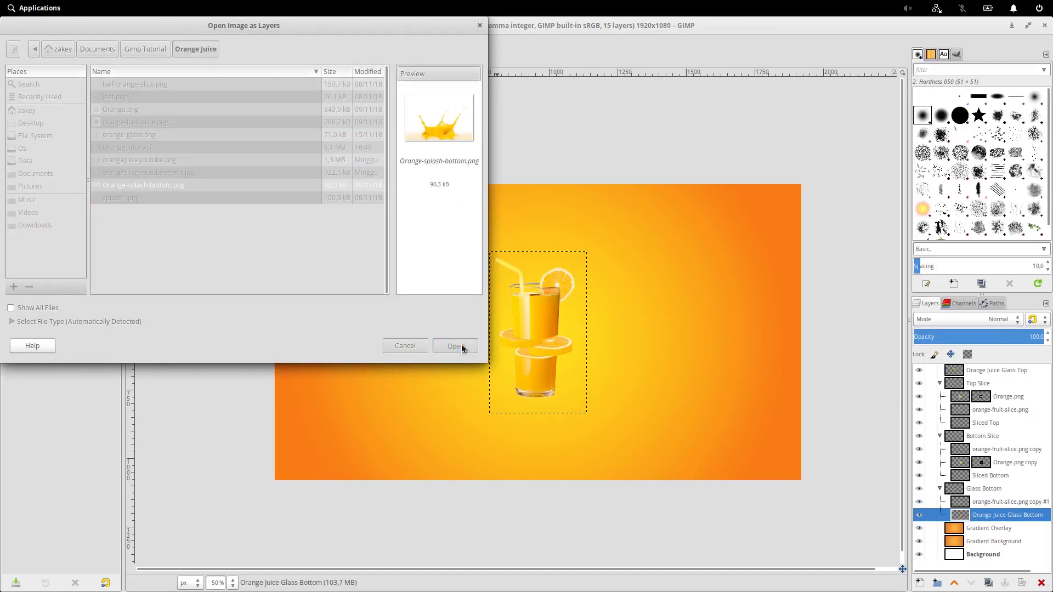
key(plus)
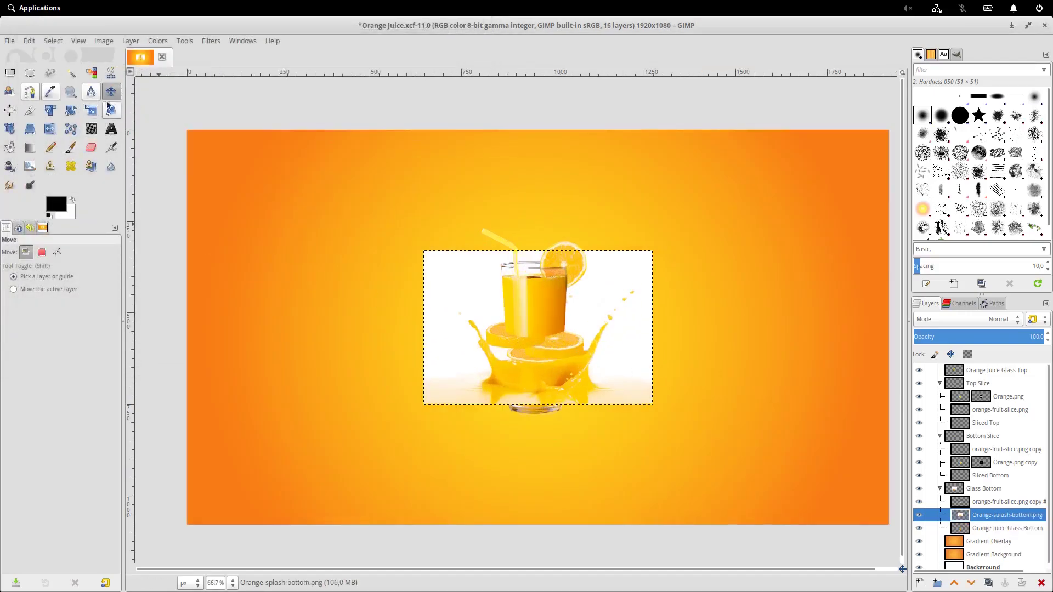
drag(456, 295, 256, 292)
Fuzzy-select the white area above the juice splash on Orange-splash-bottom.png, delete it, and clear the selection
click(70, 73)
key(1)
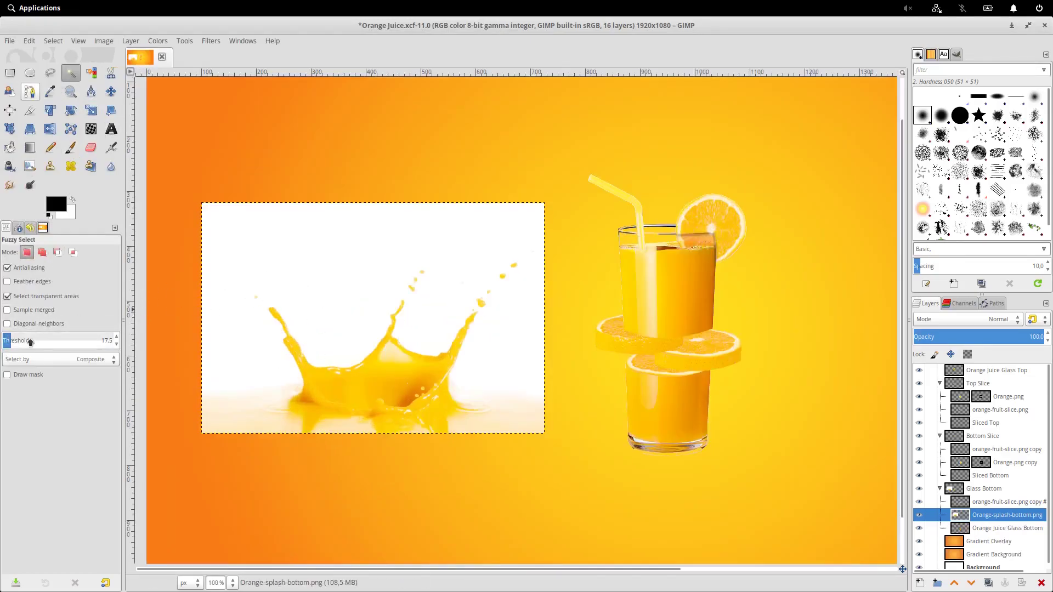
click(312, 248)
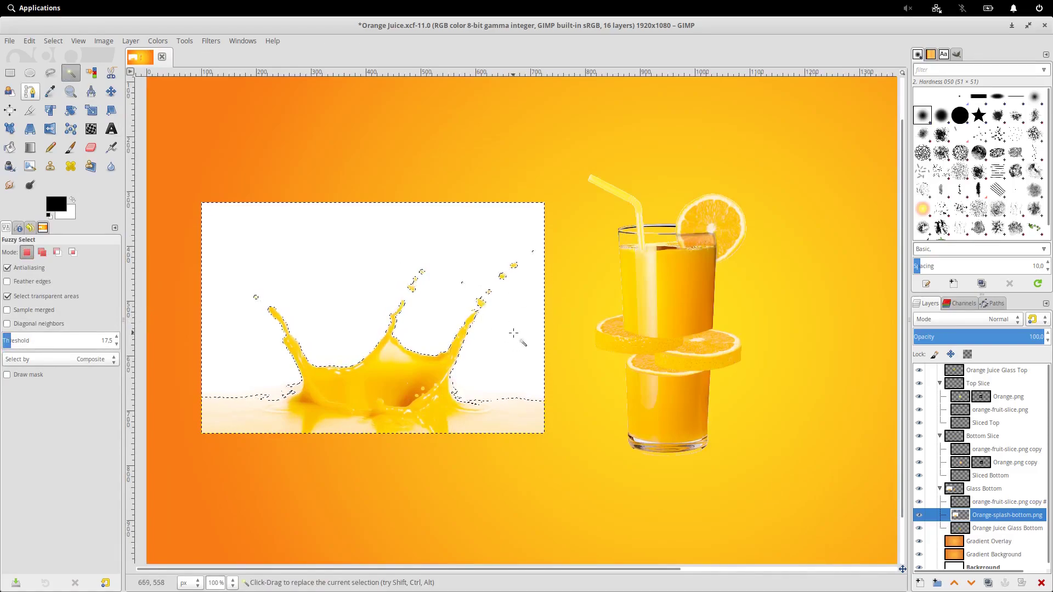
key(Delete)
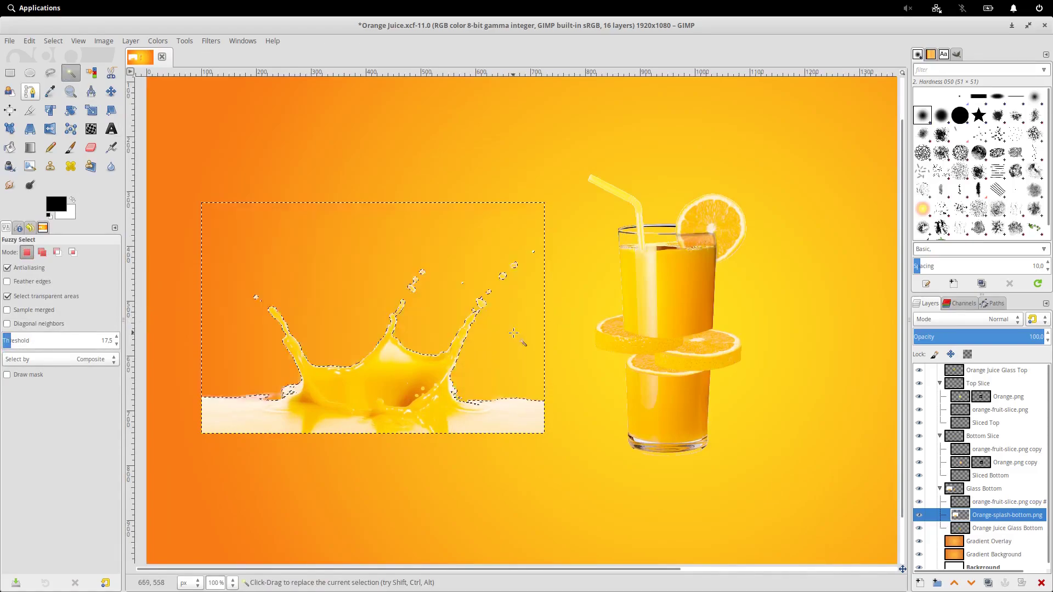
key(ctrl+shift+a)
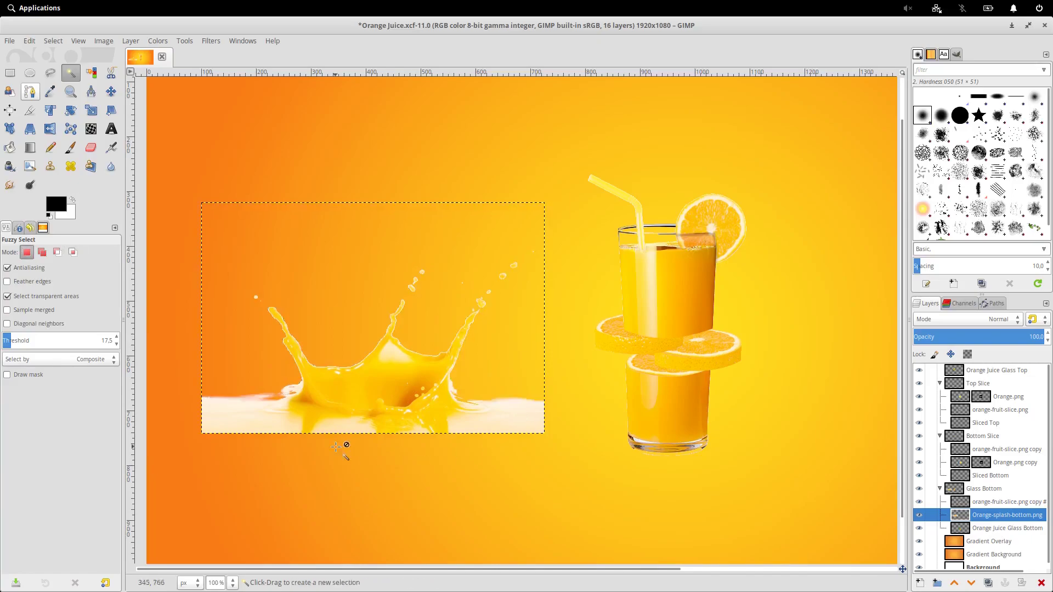
scroll(335, 447, down, 1)
scroll(337, 447, up, 1)
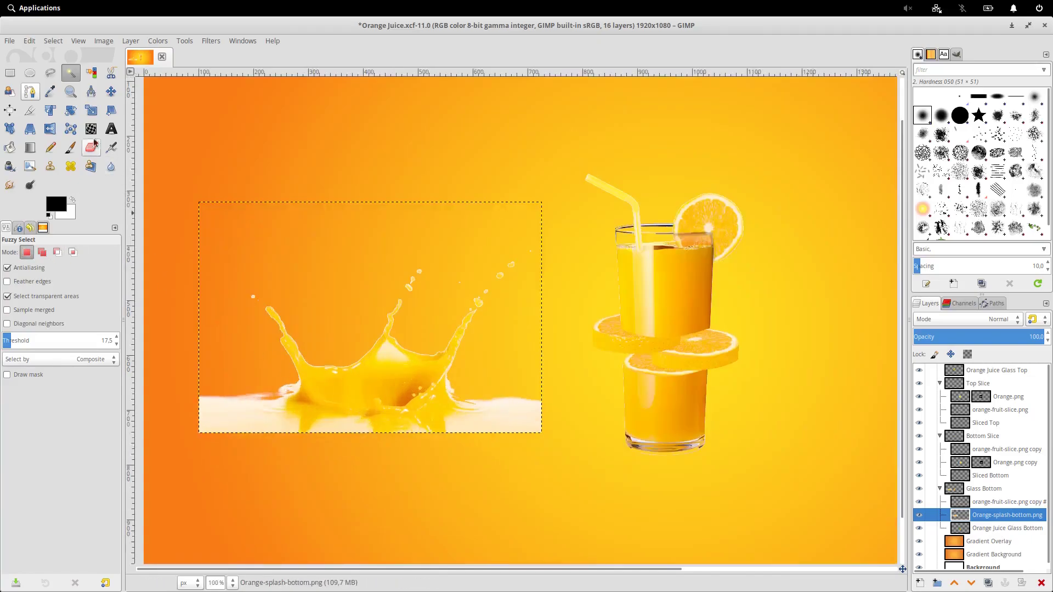
Center the juice splash at the glass's base and place Orange-splash-bottom.png directly below Orange Juice Glass Bottom inside the Glass Bottom group
click(111, 91)
drag(368, 384, 659, 434)
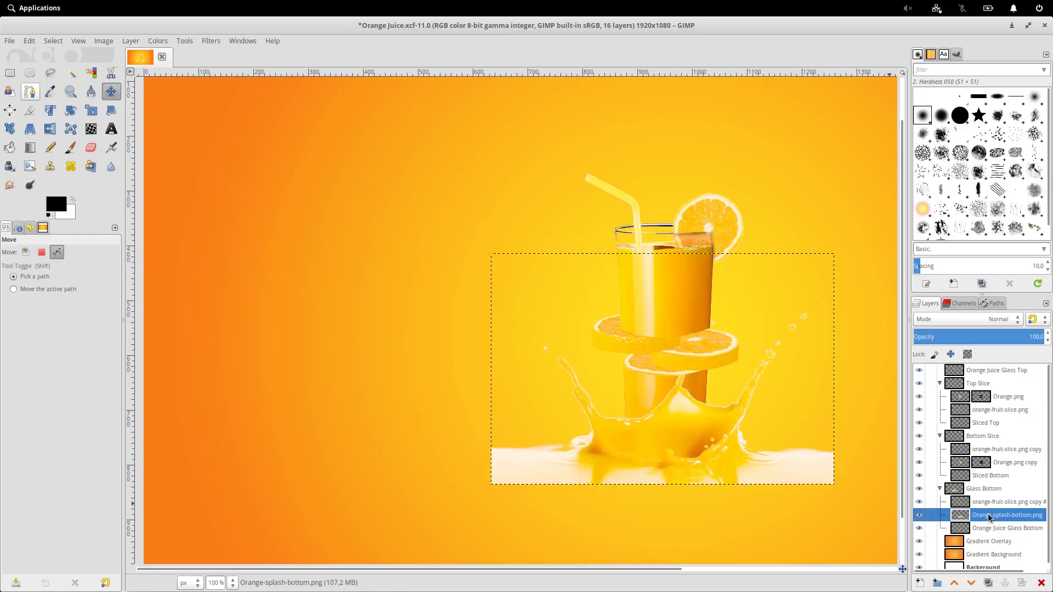
drag(989, 518, 1003, 539)
scroll(713, 447, up, 1)
drag(697, 478, 694, 482)
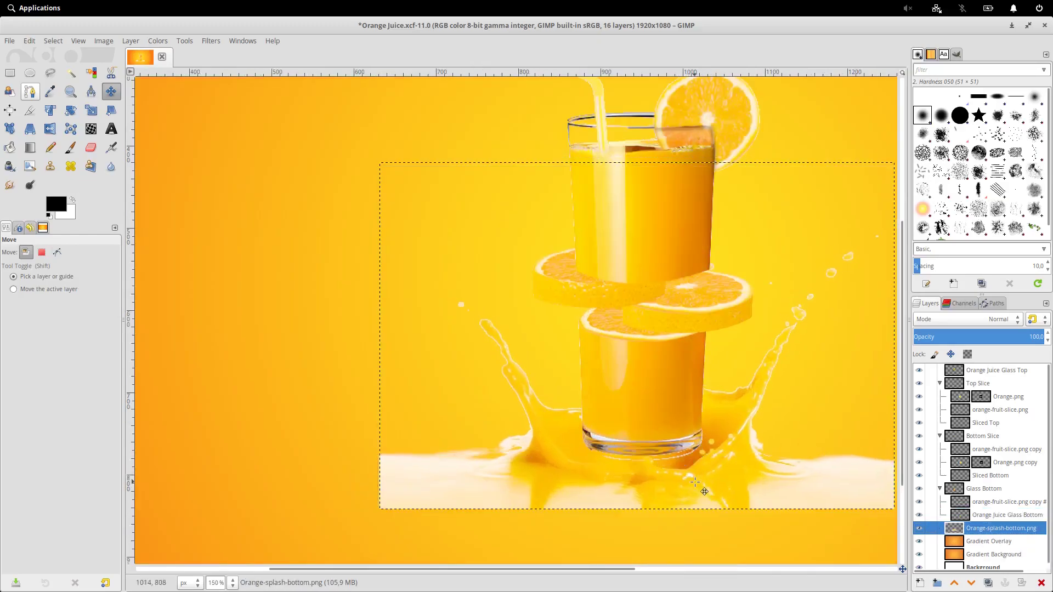
right_click(961, 518)
click(1011, 530)
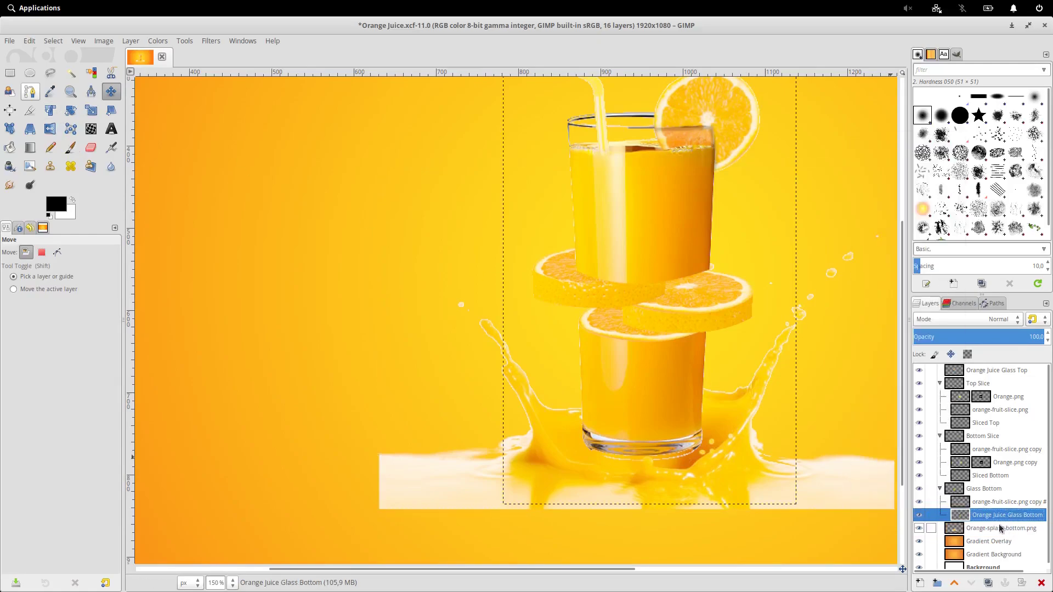
drag(1000, 528, 1010, 521)
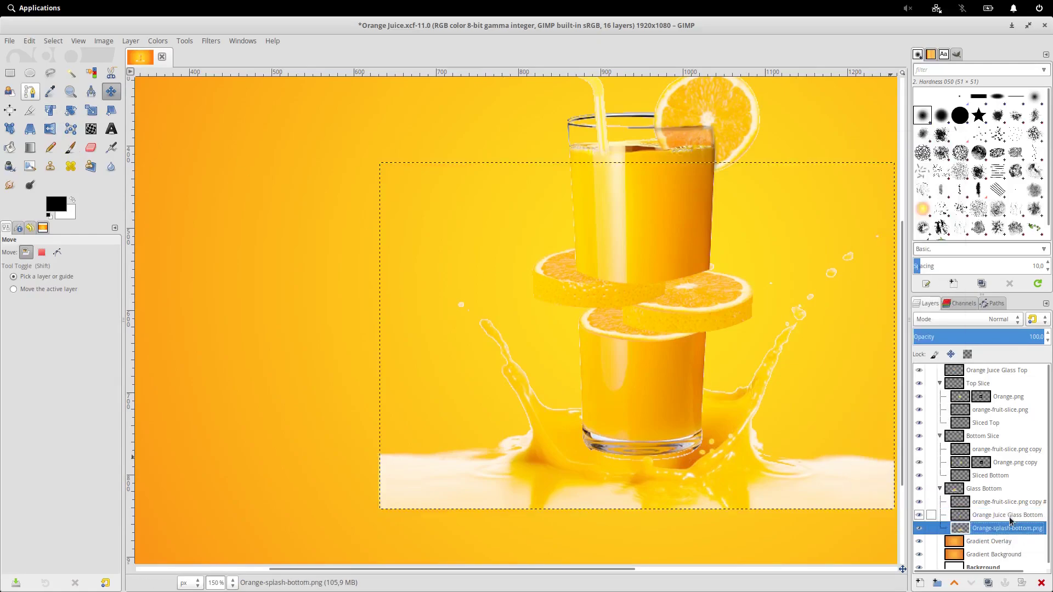
Add a White (full opacity) layer mask to Orange Juice Glass Bottom
right_click(980, 516)
click(925, 347)
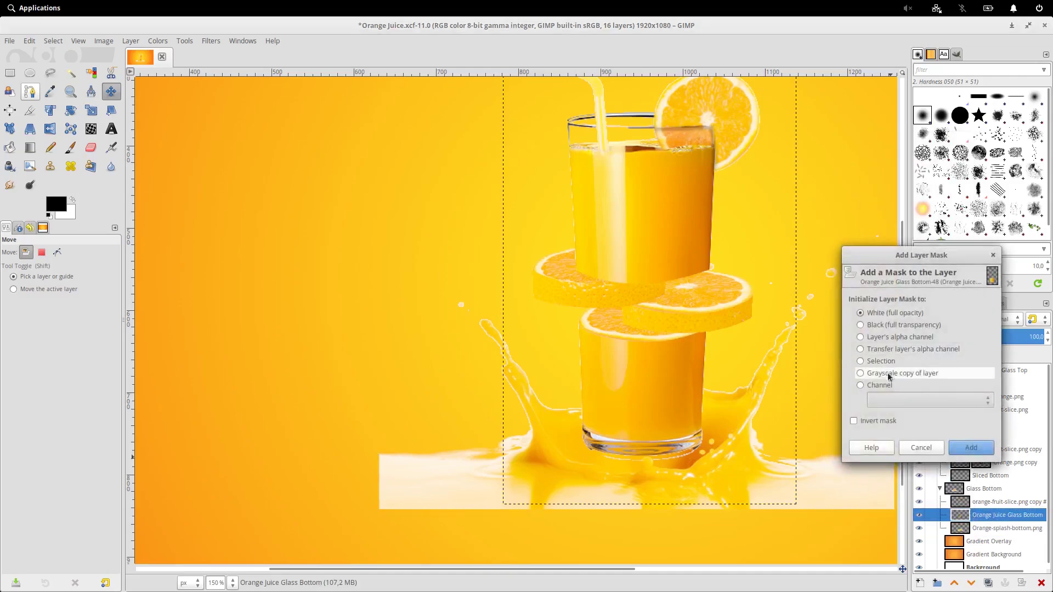
click(971, 447)
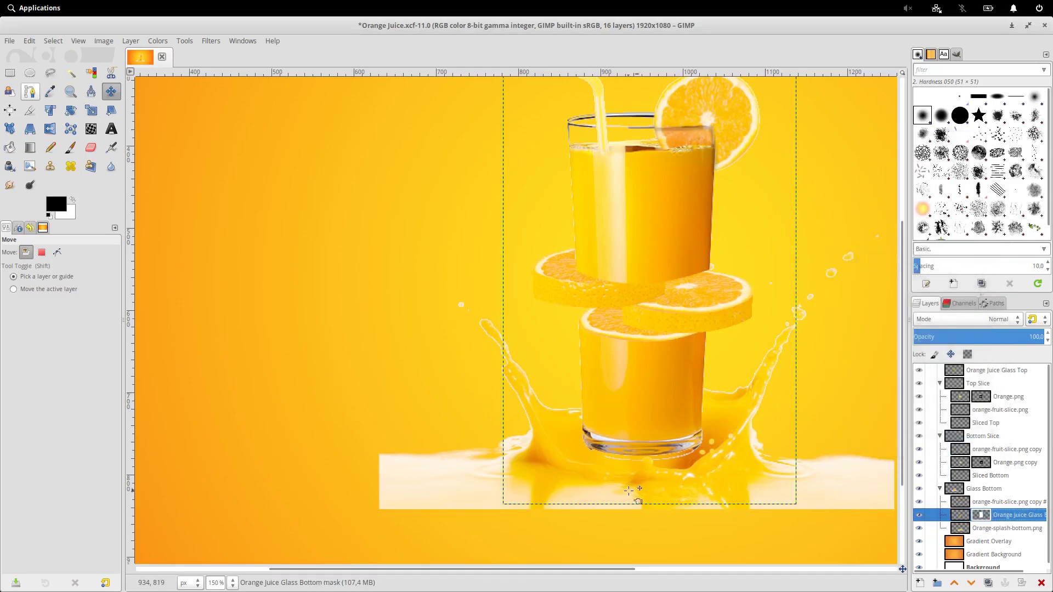
Paint black on the Orange Juice Glass Bottom mask over the glass's base, using the 112 px Hardness 050 brush
scroll(668, 480, up, 1)
click(90, 147)
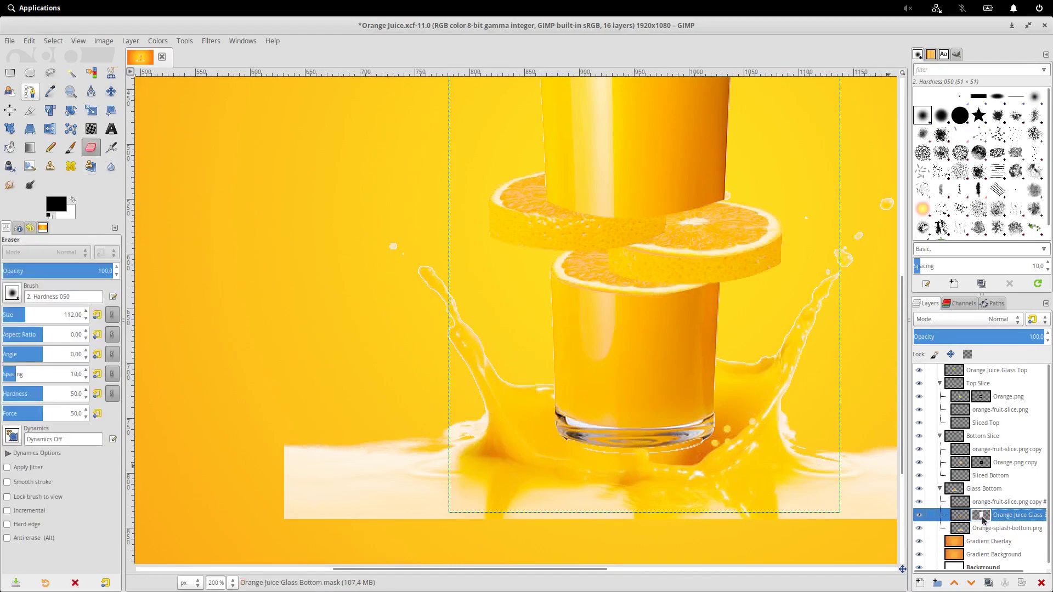
click(70, 148)
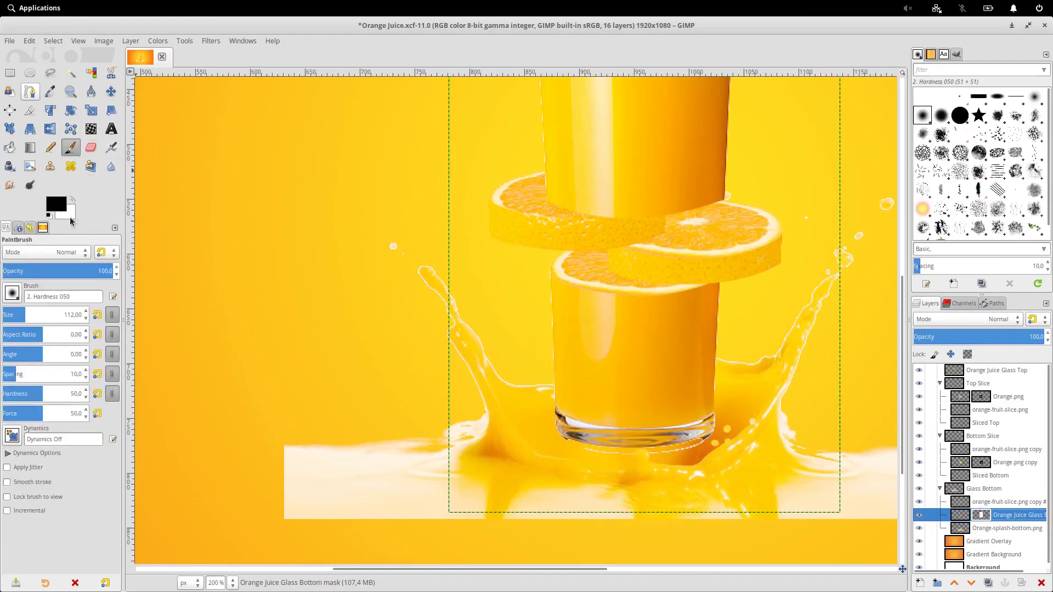
mouse_move(528, 428)
mouse_down()
mouse_move(574, 454)
mouse_move(634, 463)
mouse_move(703, 455)
mouse_move(545, 453)
mouse_move(544, 439)
mouse_move(684, 456)
mouse_move(726, 439)
mouse_move(641, 459)
mouse_move(485, 440)
mouse_move(689, 439)
mouse_move(540, 438)
mouse_move(644, 459)
mouse_move(714, 425)
mouse_move(656, 460)
mouse_up()
scroll(693, 449, down, 1)
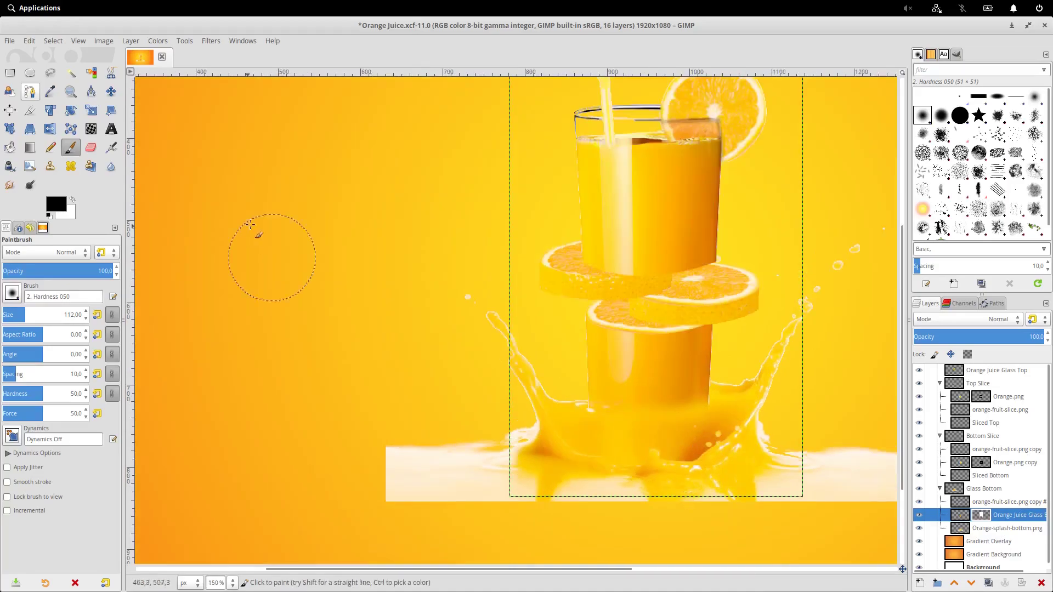
Move the juice splash slightly higher around the masked base of the glass
key(m)
drag(723, 467, 720, 451)
key(Page_Up)
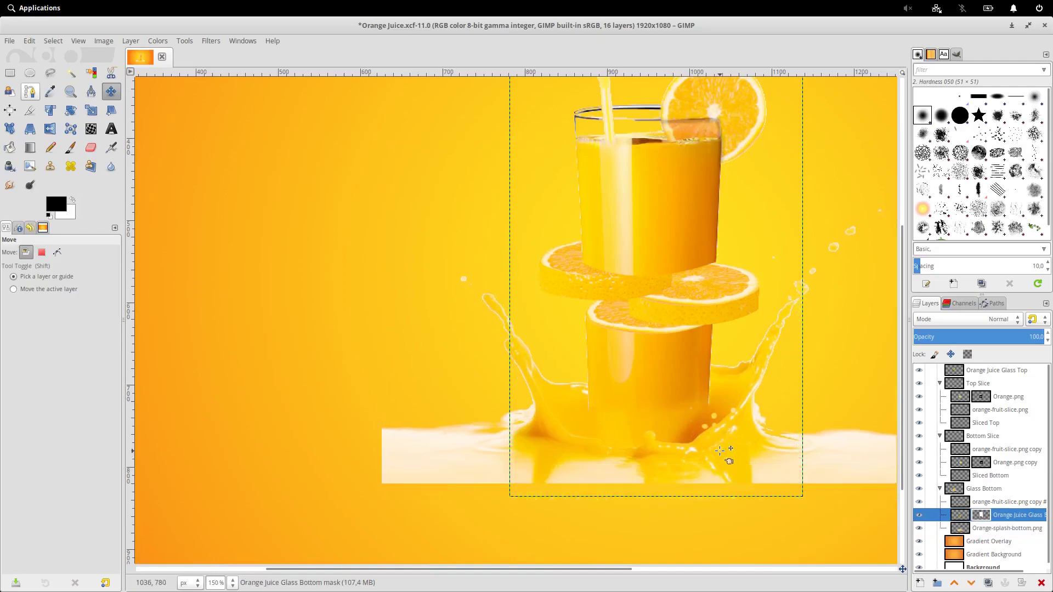
scroll(719, 450, up, 1)
scroll(723, 440, down, 1)
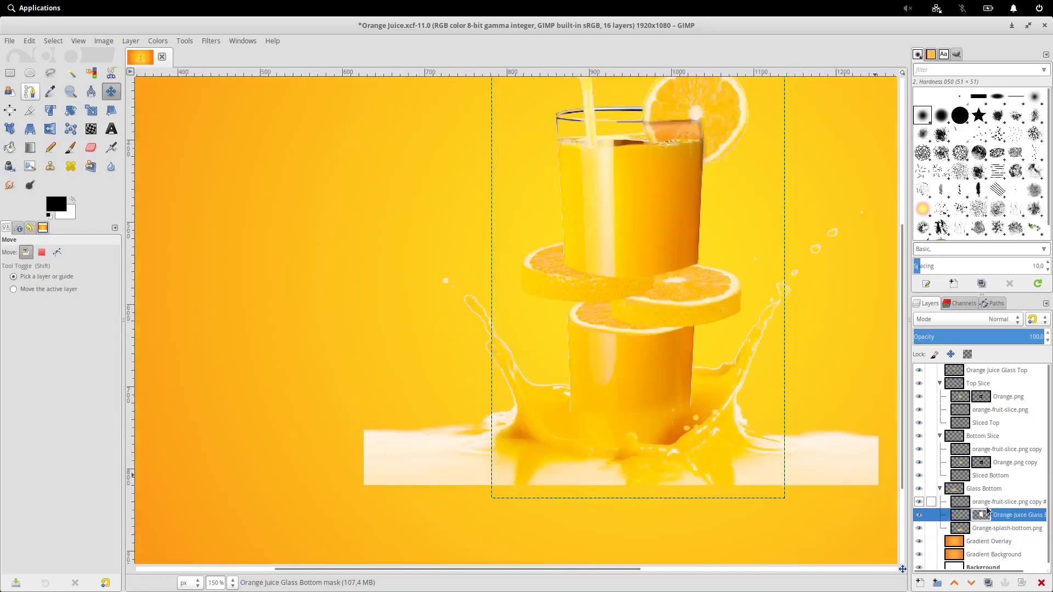
Add a White (full opacity) layer mask to Orange-splash-bottom.png
right_click(990, 529)
right_click(1014, 536)
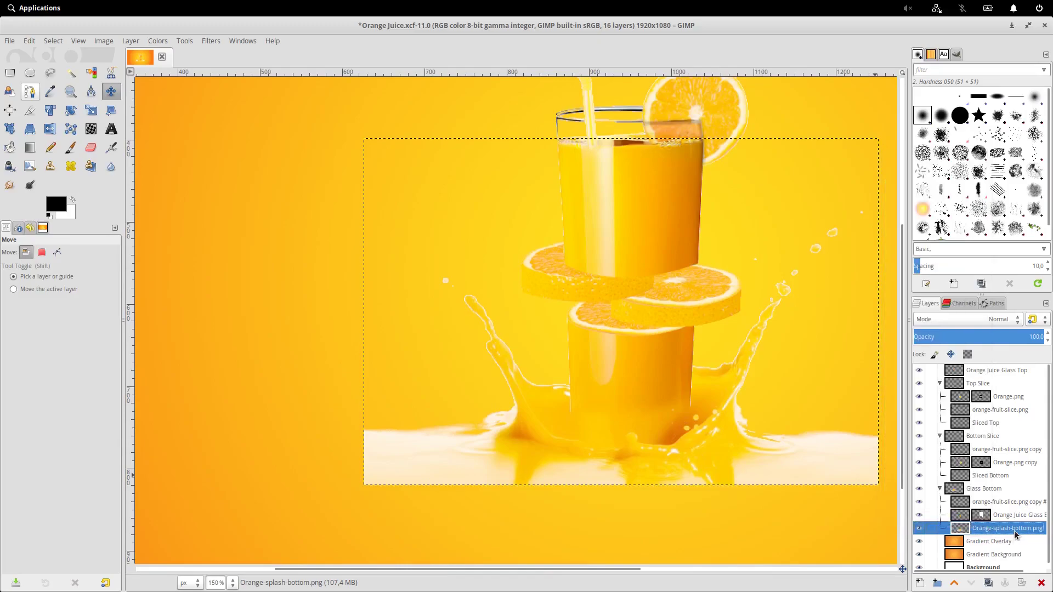
right_click(1015, 534)
click(954, 365)
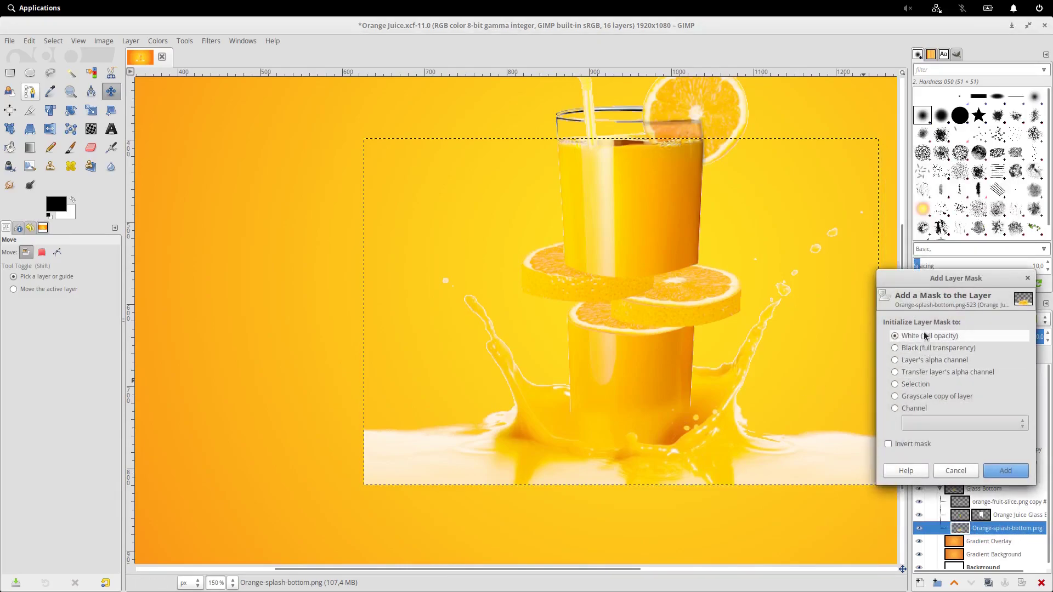
click(1005, 470)
Paint black on the Orange-splash-bottom.png mask over the white surface below and beside the splash, and save the file
scroll(250, 305, right, 5)
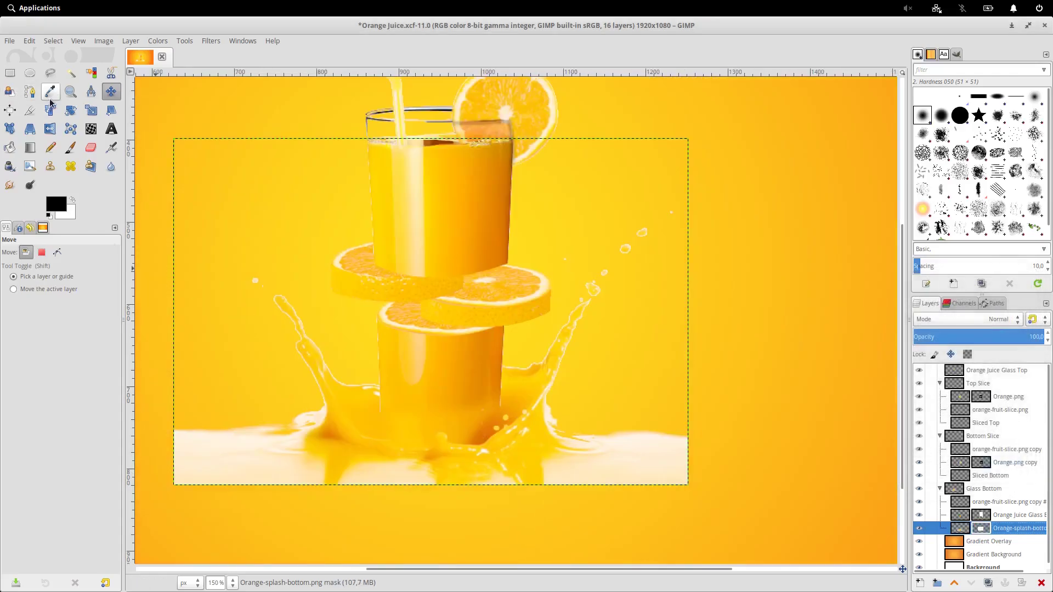
click(69, 153)
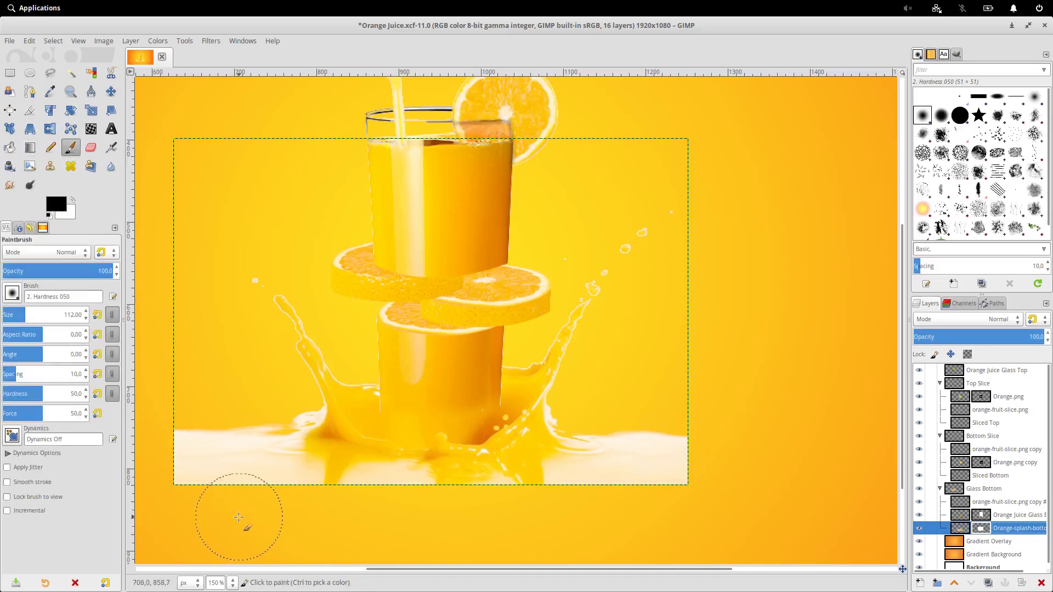
scroll(239, 513, up, 1)
scroll(247, 504, down, 1)
mouse_move(346, 290)
mouse_down()
mouse_move(317, 319)
mouse_move(235, 361)
mouse_move(324, 366)
mouse_move(302, 321)
mouse_move(409, 361)
mouse_move(583, 386)
mouse_move(830, 301)
mouse_move(705, 289)
mouse_move(682, 264)
mouse_up()
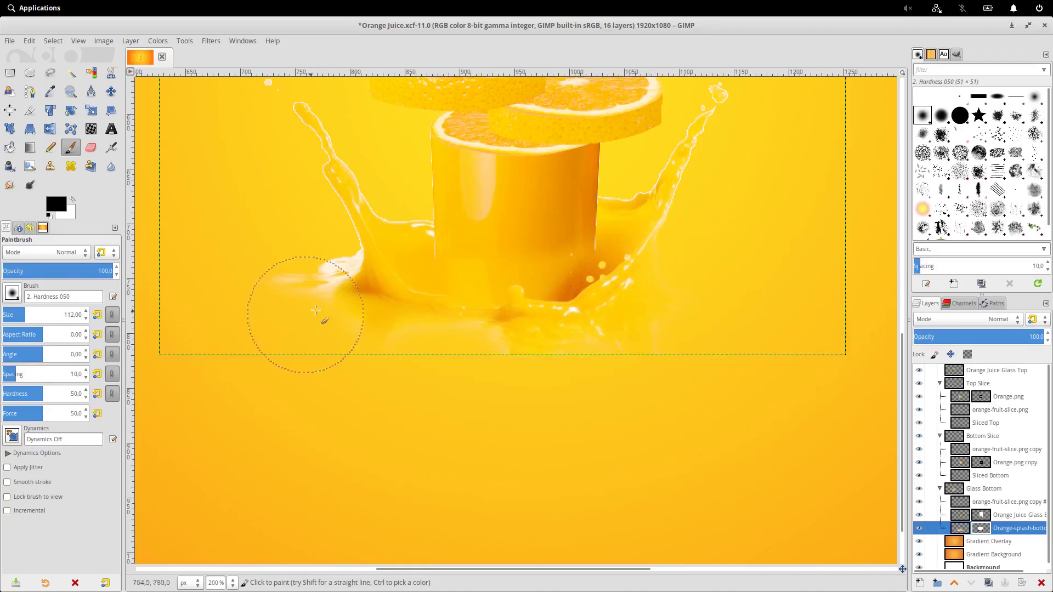
scroll(729, 329, up, 5)
scroll(770, 395, down, 3)
scroll(450, 406, up, 2)
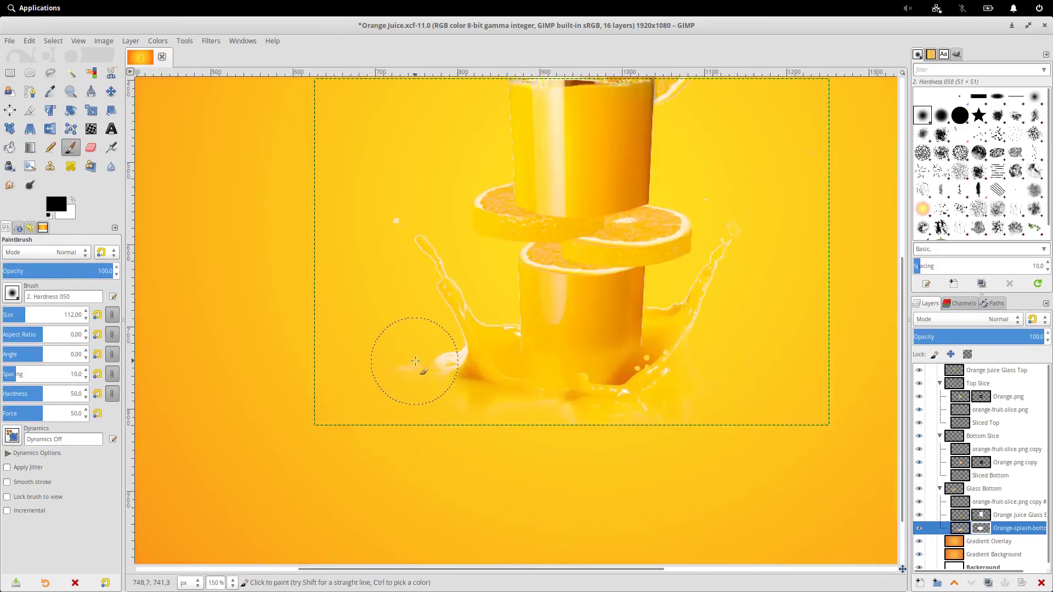
key(minus)
key(minus)
key(ctrl+s)
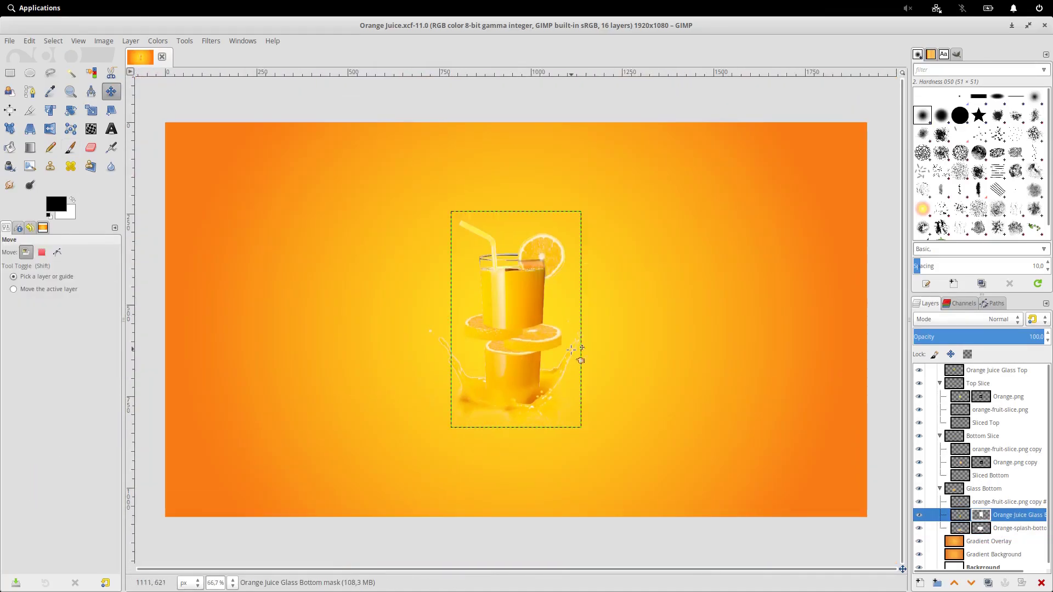
Import splash1.png as a layer directly above Orange.png in the Top Slice group
scroll(525, 357, up, 2)
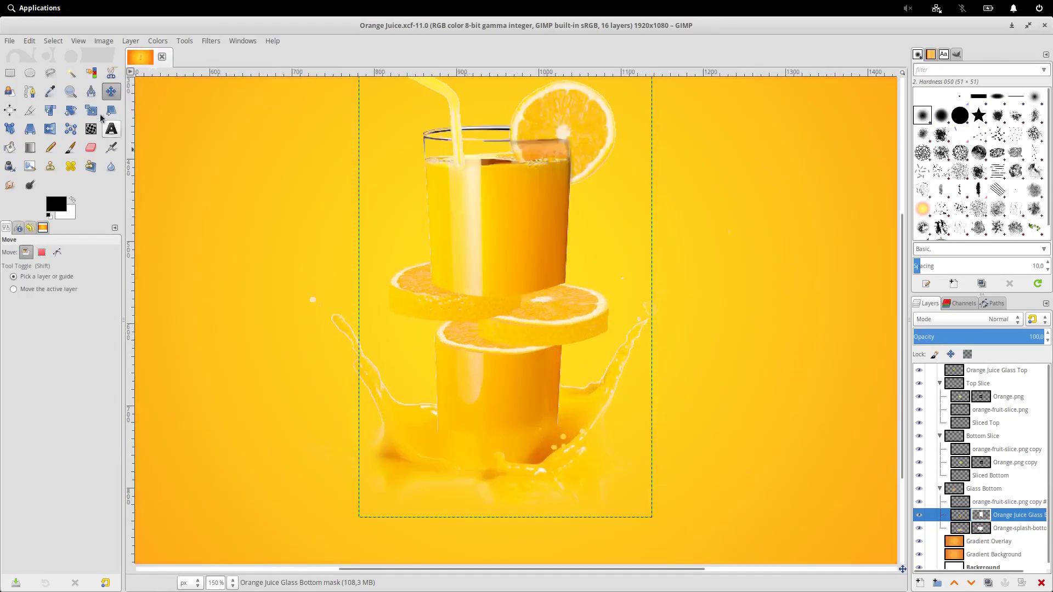
click(10, 41)
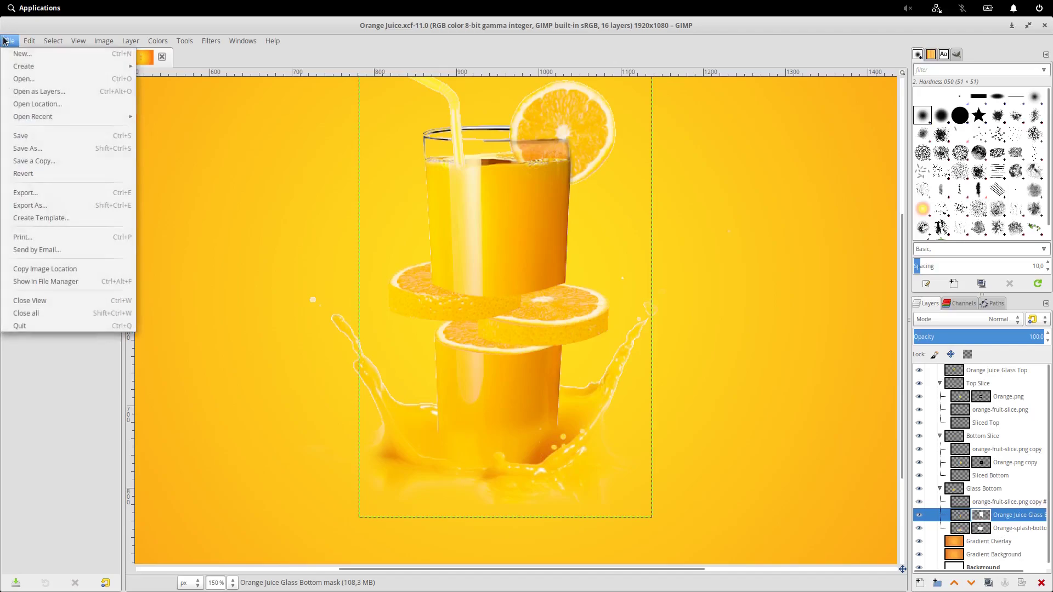
click(32, 93)
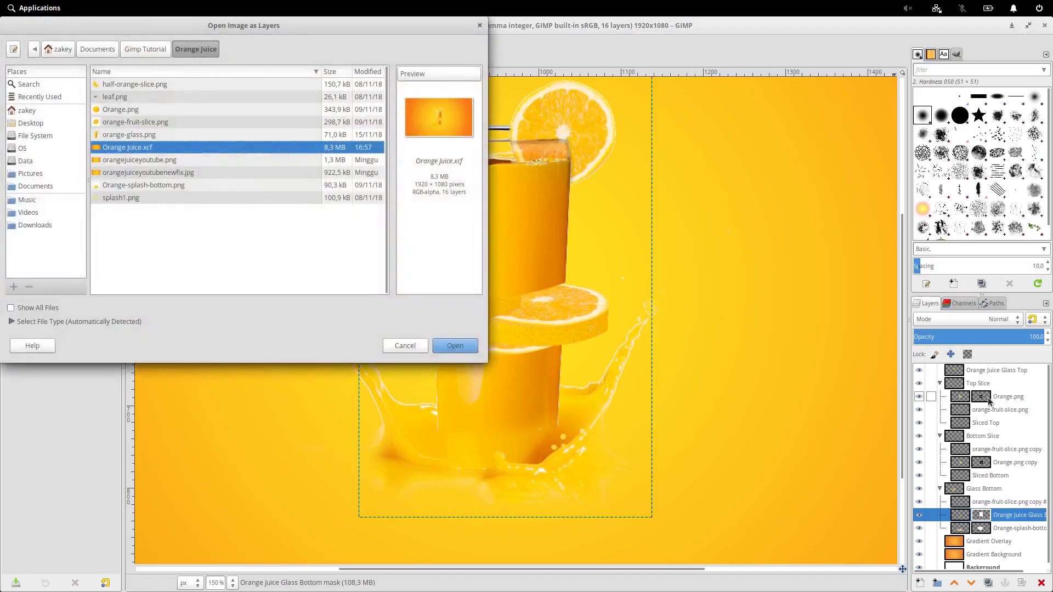
click(1006, 397)
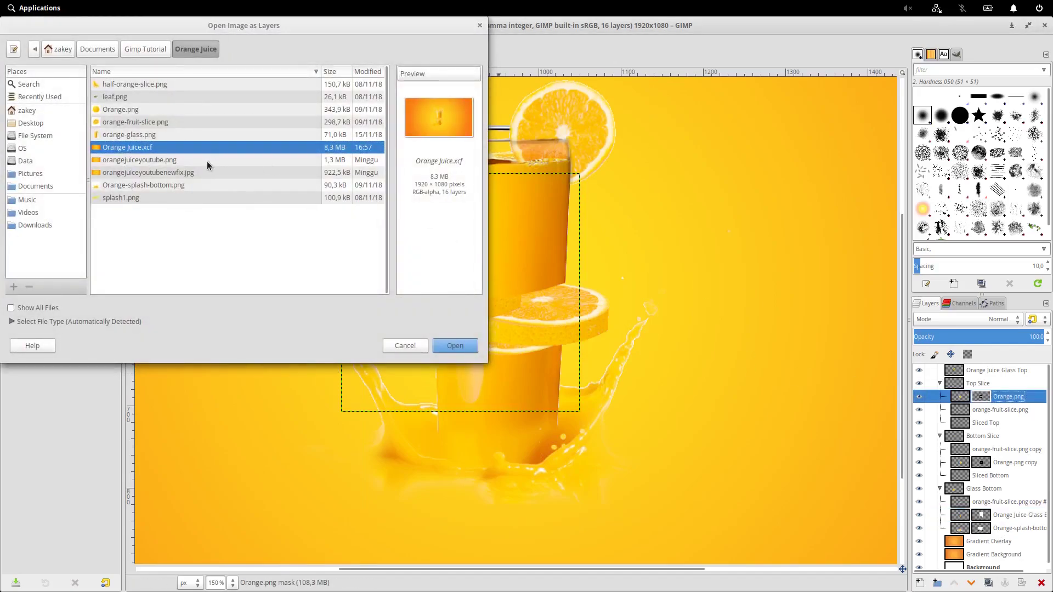
click(154, 185)
click(144, 198)
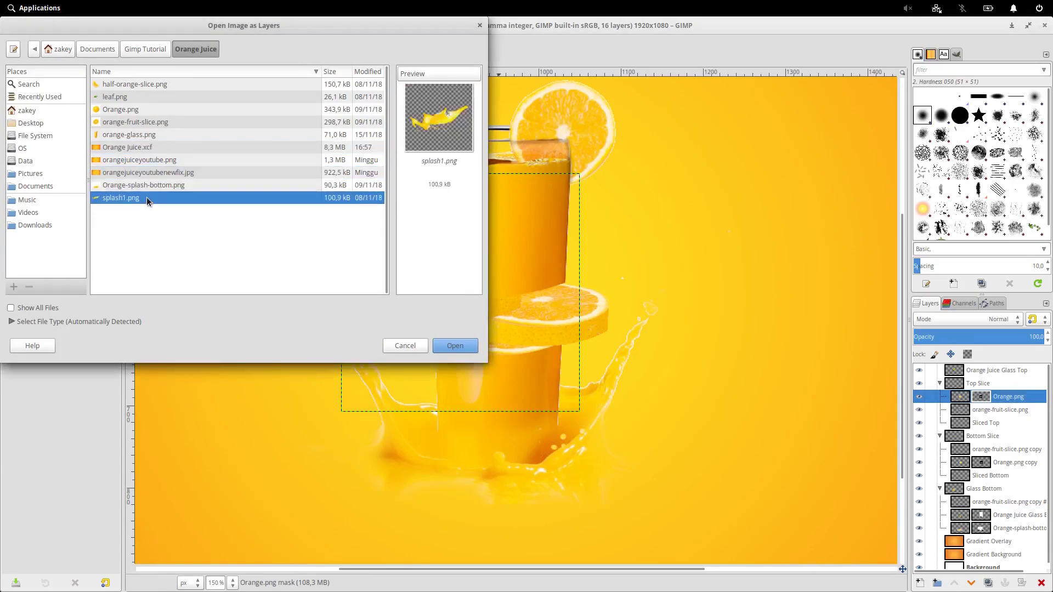
click(466, 345)
Scale splash1.png around its center to about 229 × 229 px with the aspect ratio kept
scroll(468, 348, down, 2)
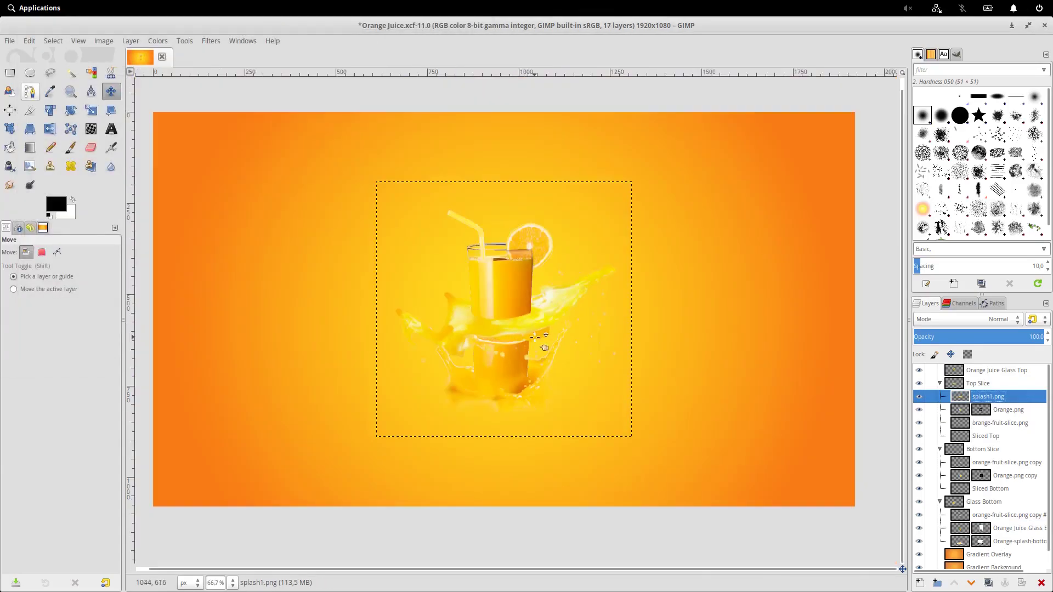
scroll(534, 337, up, 1)
scroll(603, 282, up, 2)
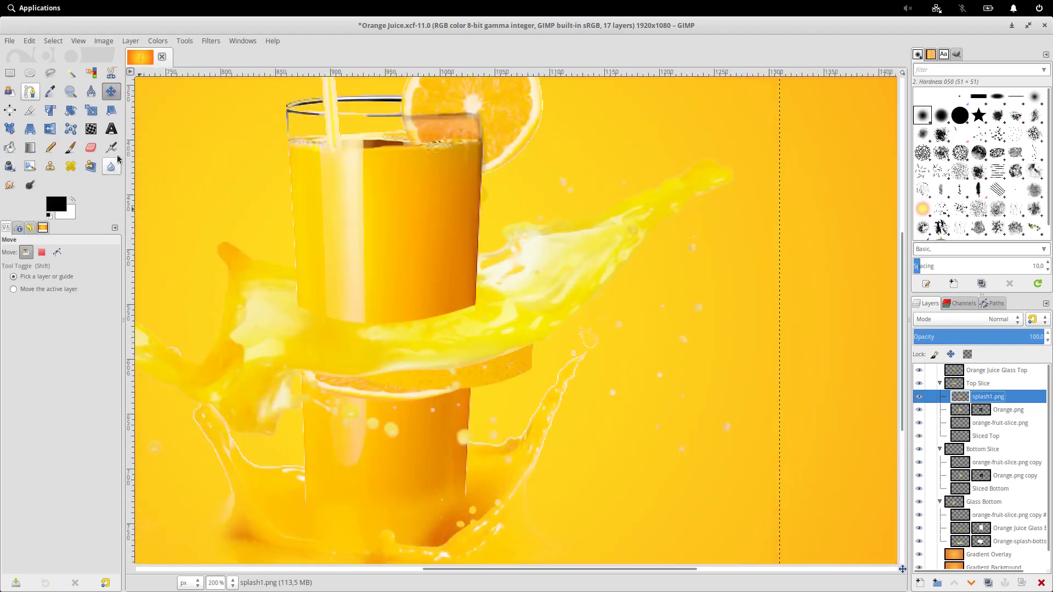
key(shift+s)
scroll(389, 312, down, 2)
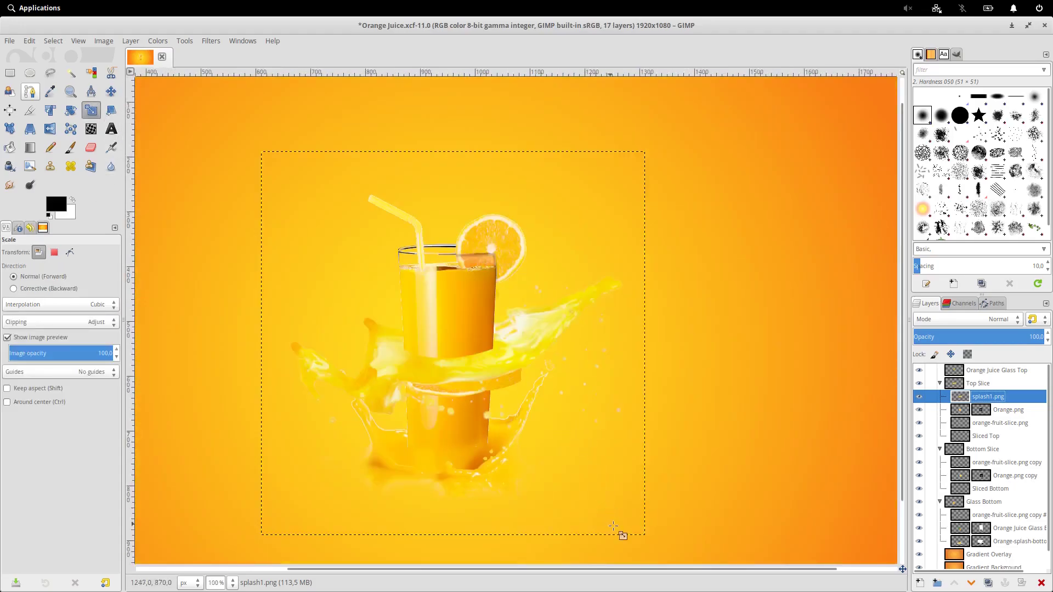
drag(636, 533, 351, 338)
scroll(495, 347, up, 1)
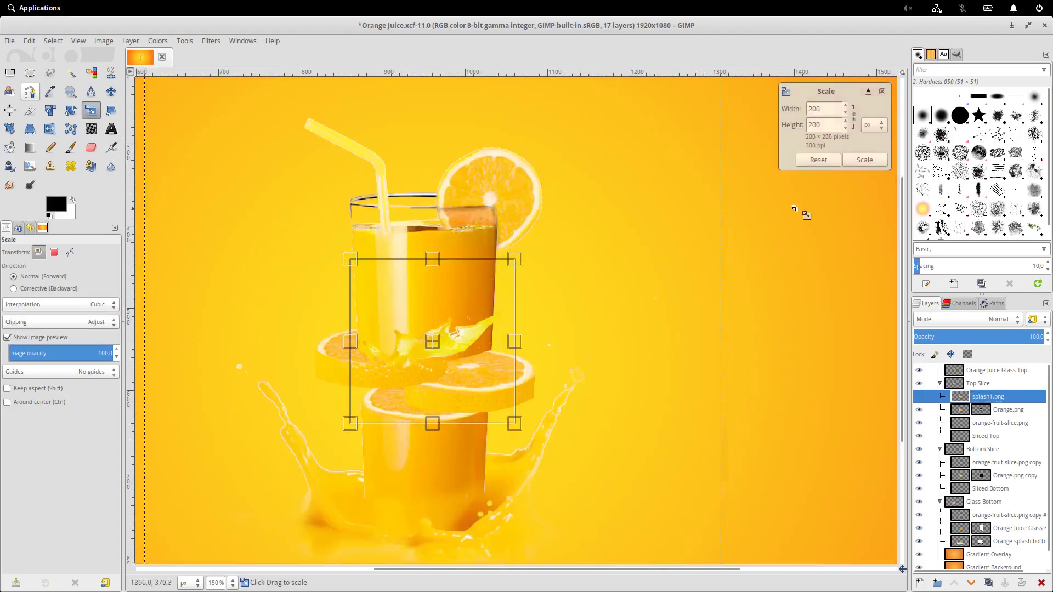
drag(528, 433, 576, 408)
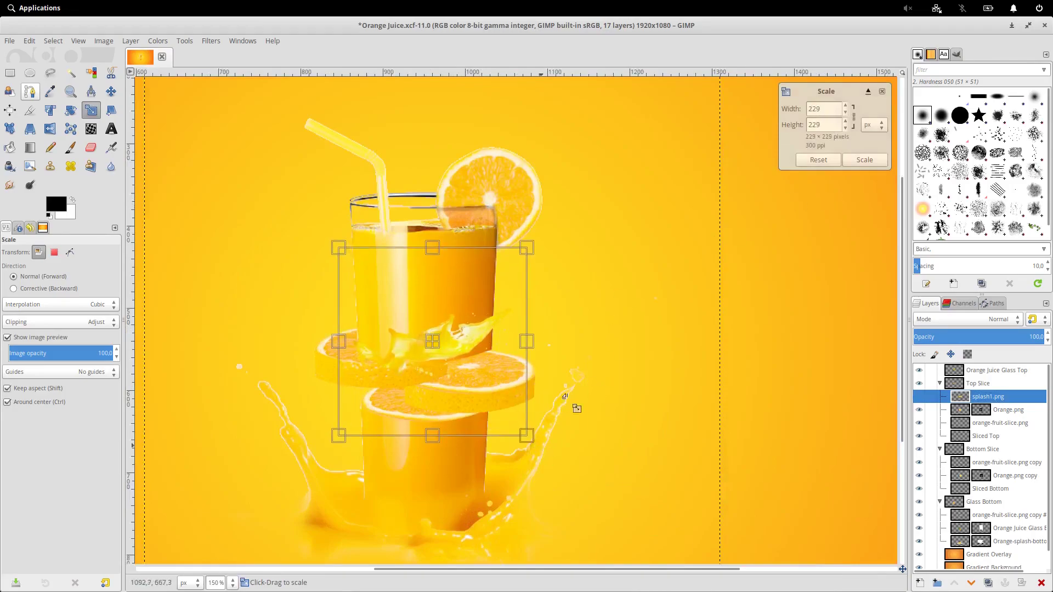
click(865, 160)
Move the splash1.png layer to the left of the upper glass, undoing any accidental shift of Gradient Overlay
scroll(574, 285, up, 1)
key(m)
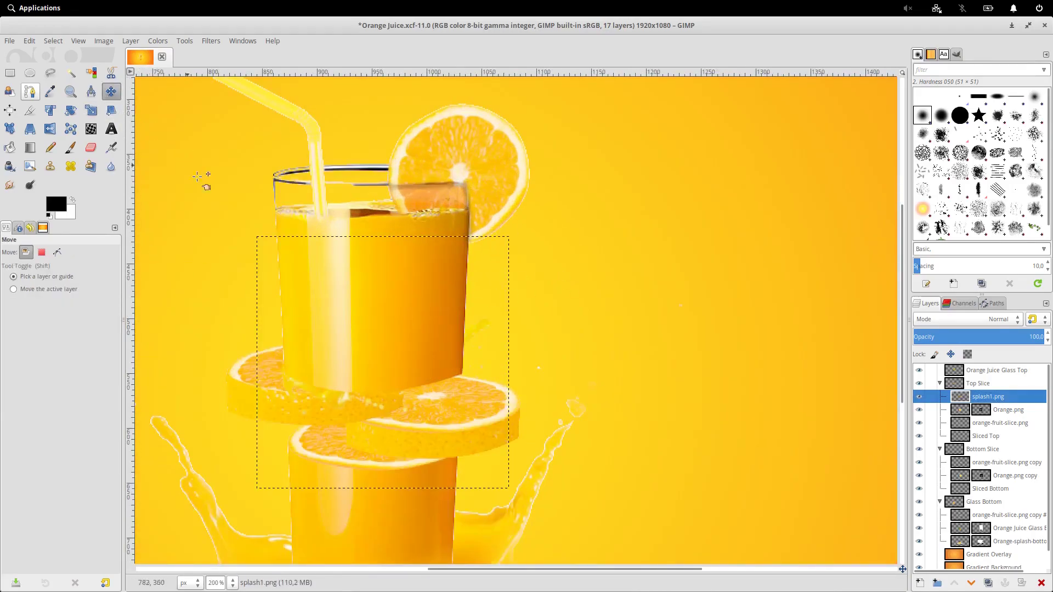
scroll(322, 300, down, 1)
scroll(338, 388, up, 1)
drag(476, 308, 473, 307)
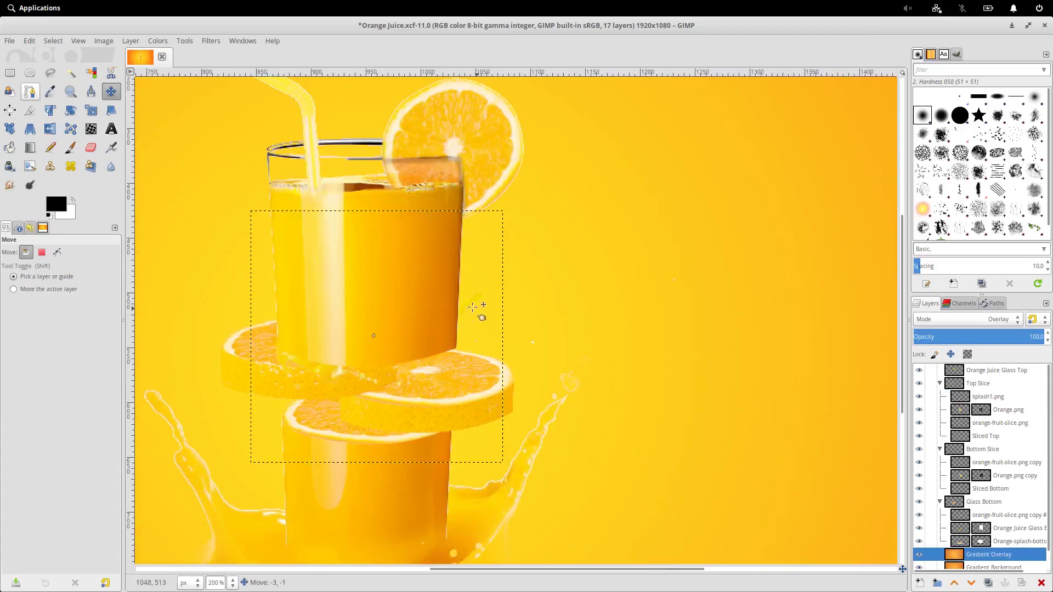
drag(343, 303, 340, 302)
key(ctrl+z)
drag(481, 307, 268, 278)
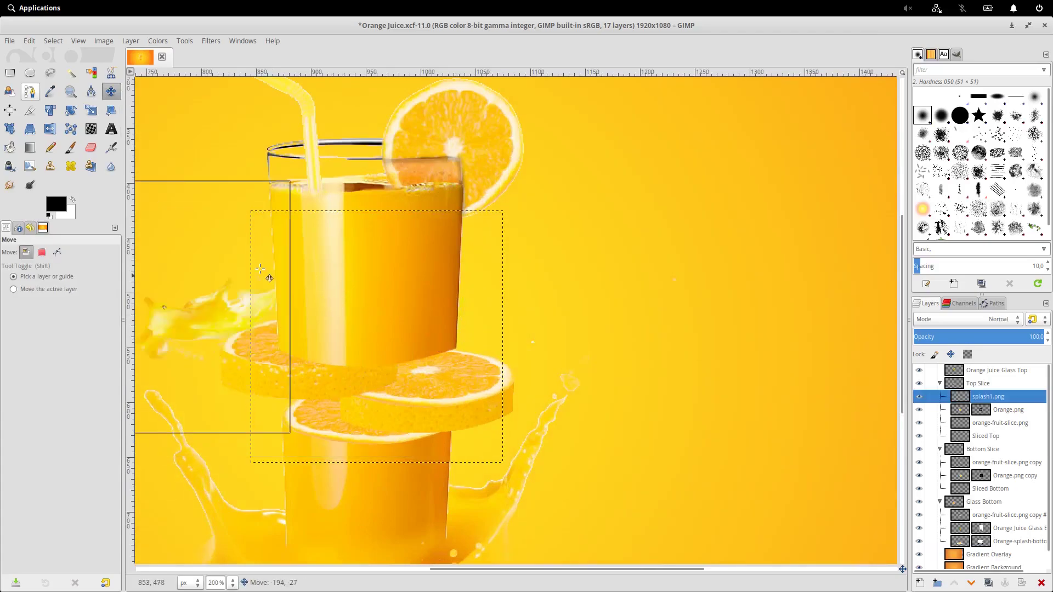
scroll(265, 288, left, 3)
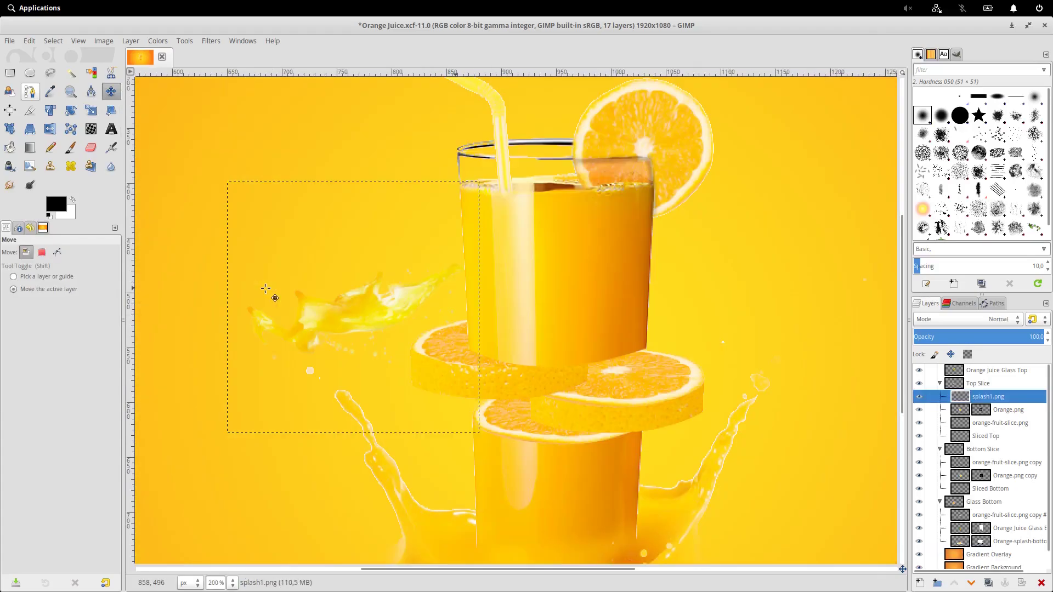
Flip splash1.png horizontally and move it right so its end meets the left edge of the top orange slice
click(45, 133)
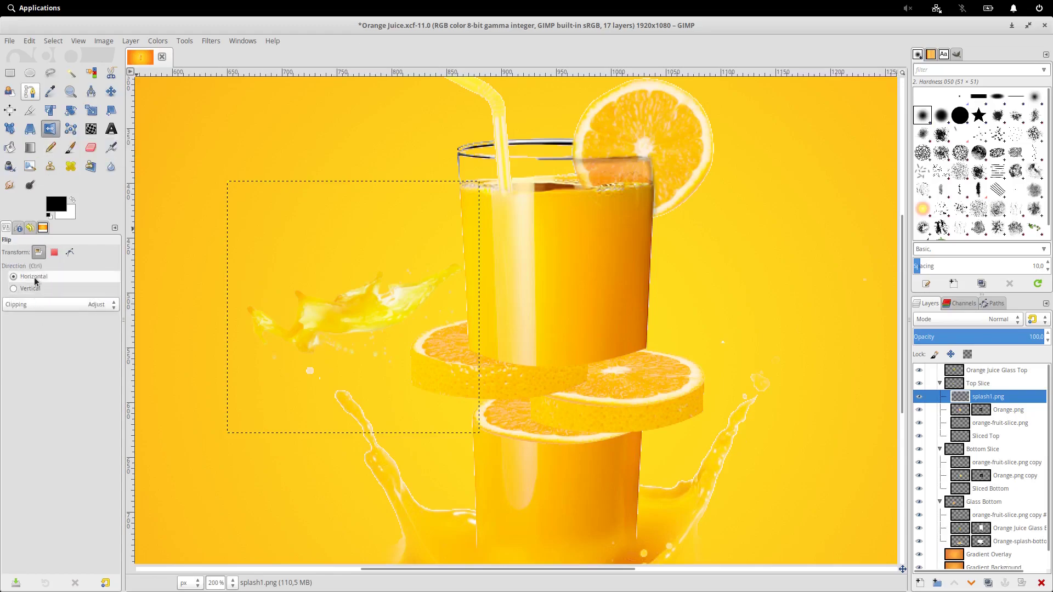
click(358, 313)
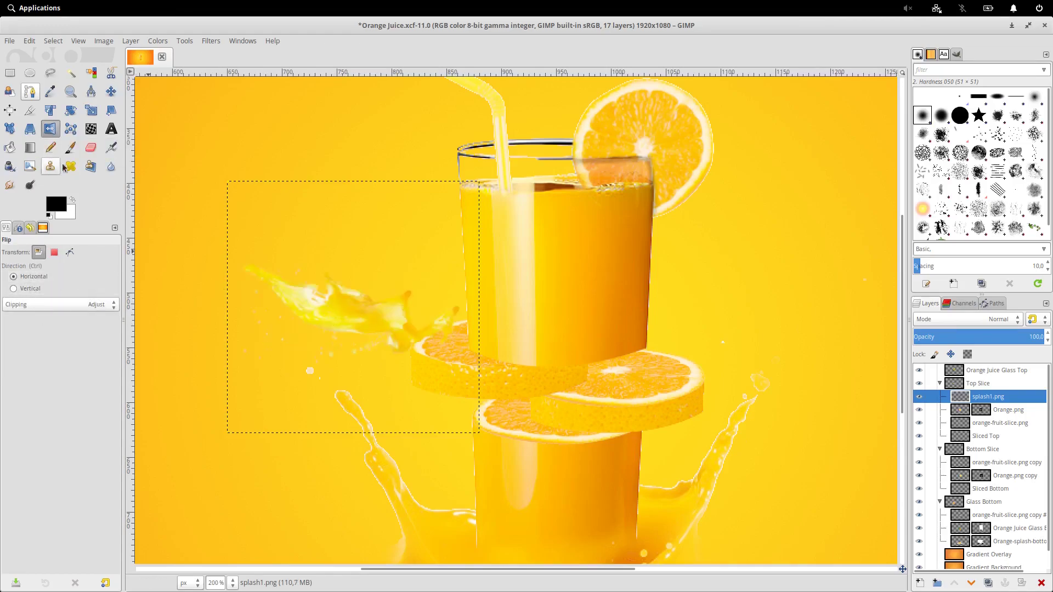
click(111, 91)
scroll(406, 345, up, 1)
drag(346, 306, 401, 311)
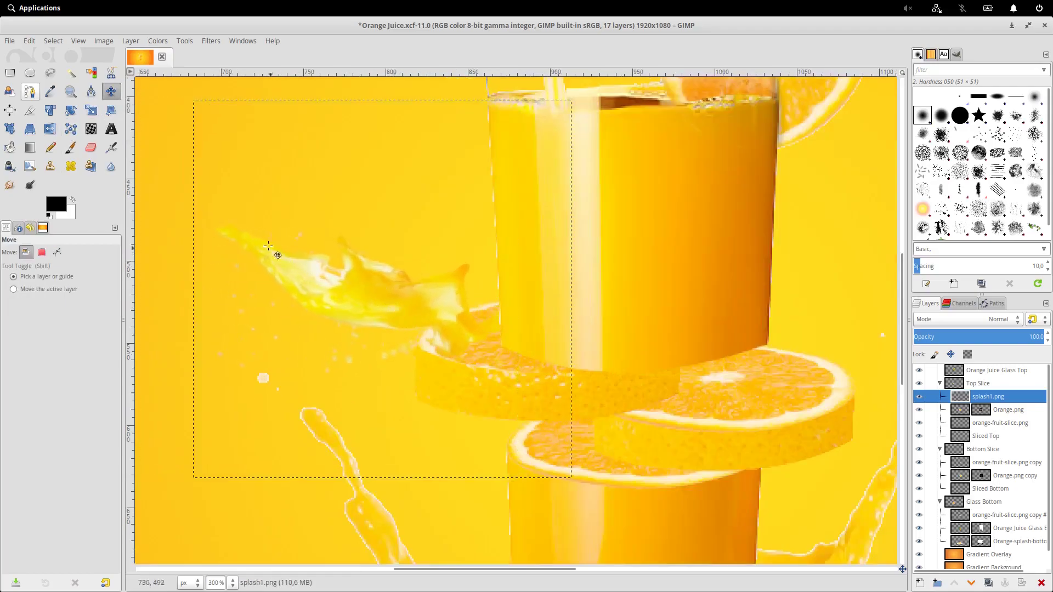
Rotate splash1.png clockwise by about 32.07 degrees so the splash rises more steeply from the top slice
click(70, 110)
drag(285, 277, 298, 210)
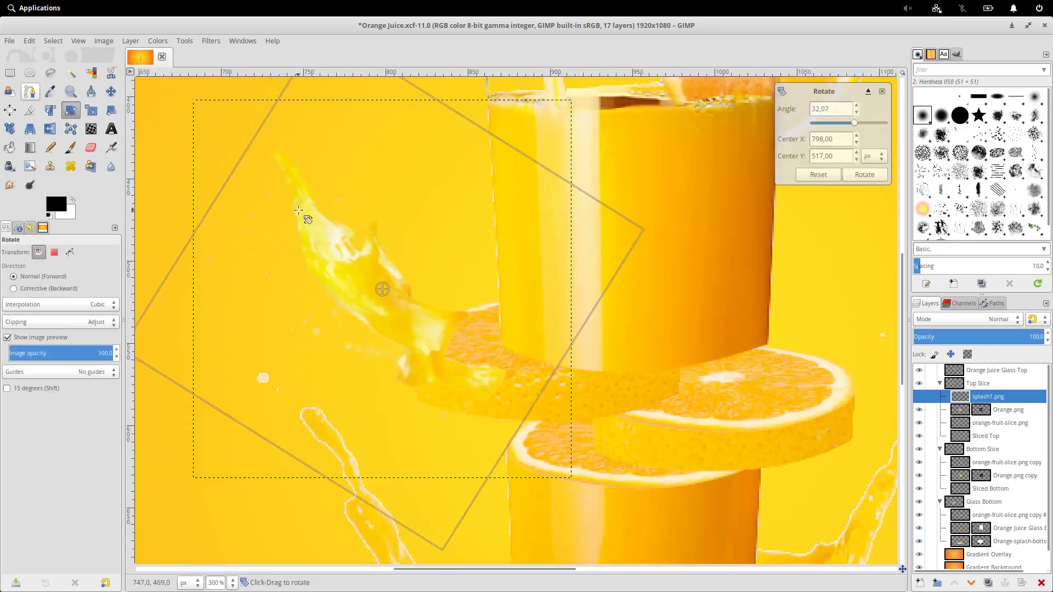
key(Return)
scroll(321, 251, down, 1)
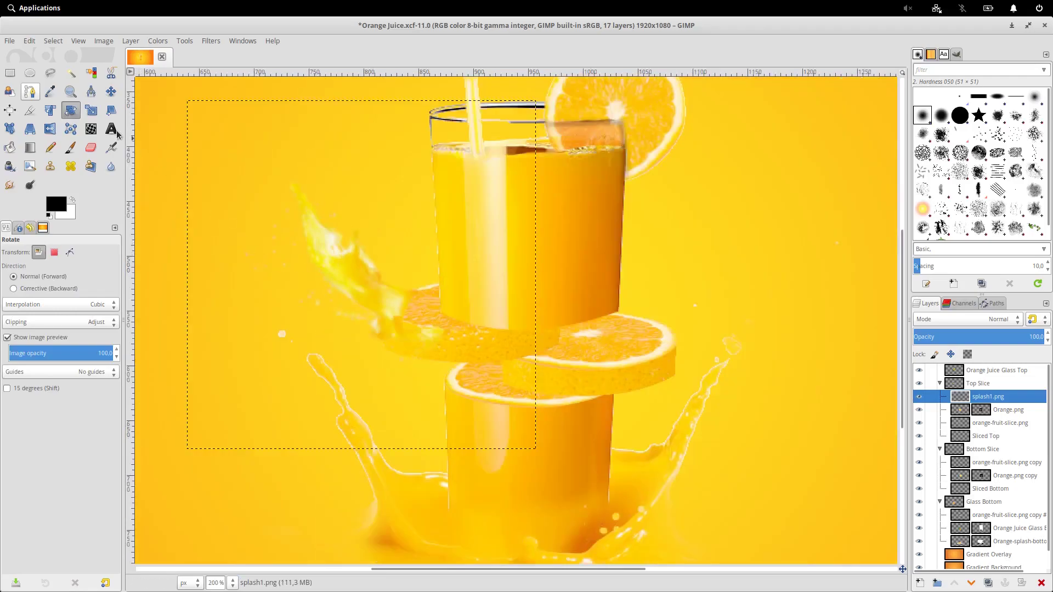
Scale splash1.png to about 178 × 178 px and move it onto the left edge of the top orange slice
click(91, 110)
drag(530, 443, 355, 322)
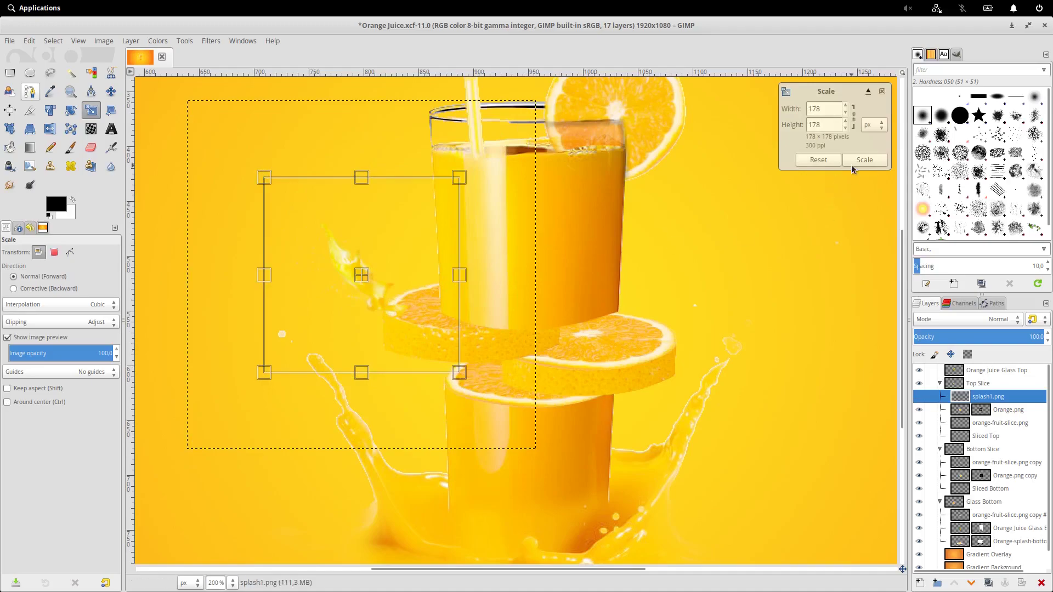
key(Return)
key(plus)
click(111, 91)
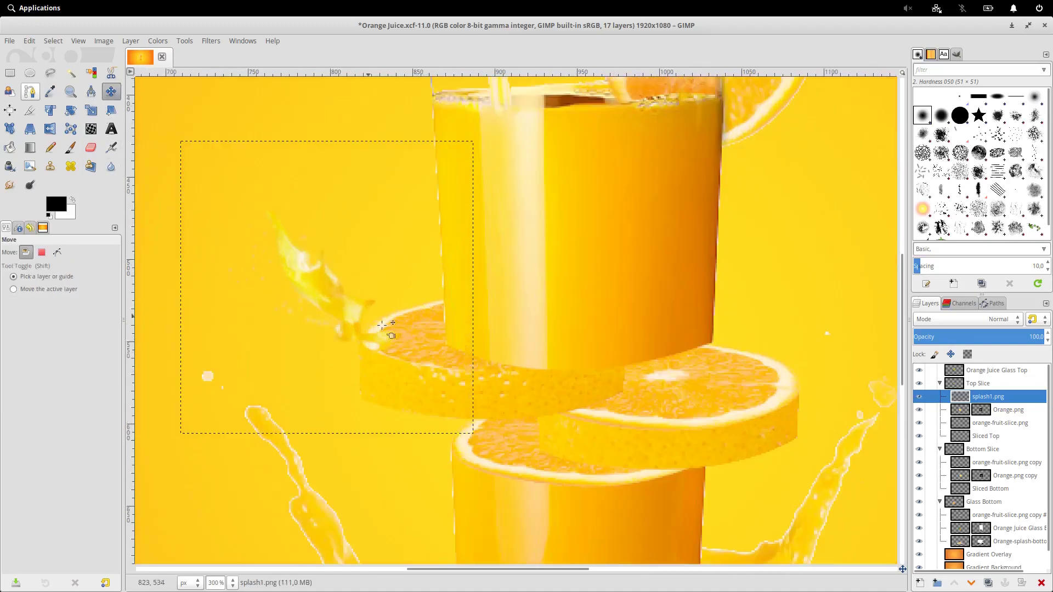
drag(347, 319, 390, 322)
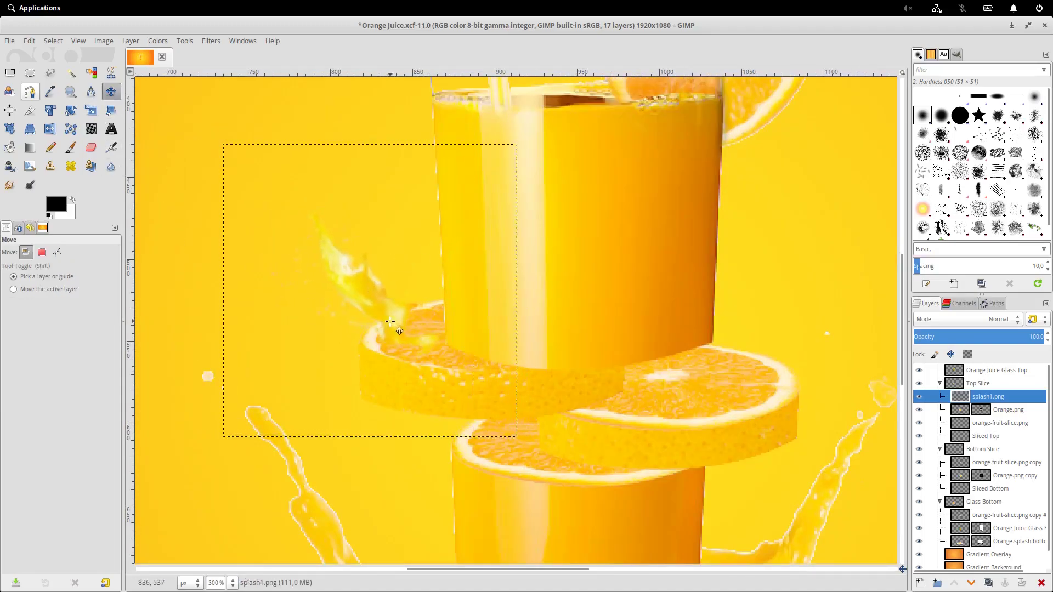
Warp splash1.png with a brush size of 128.32 into a thin splash curving upward from the slice's left edge
click(91, 129)
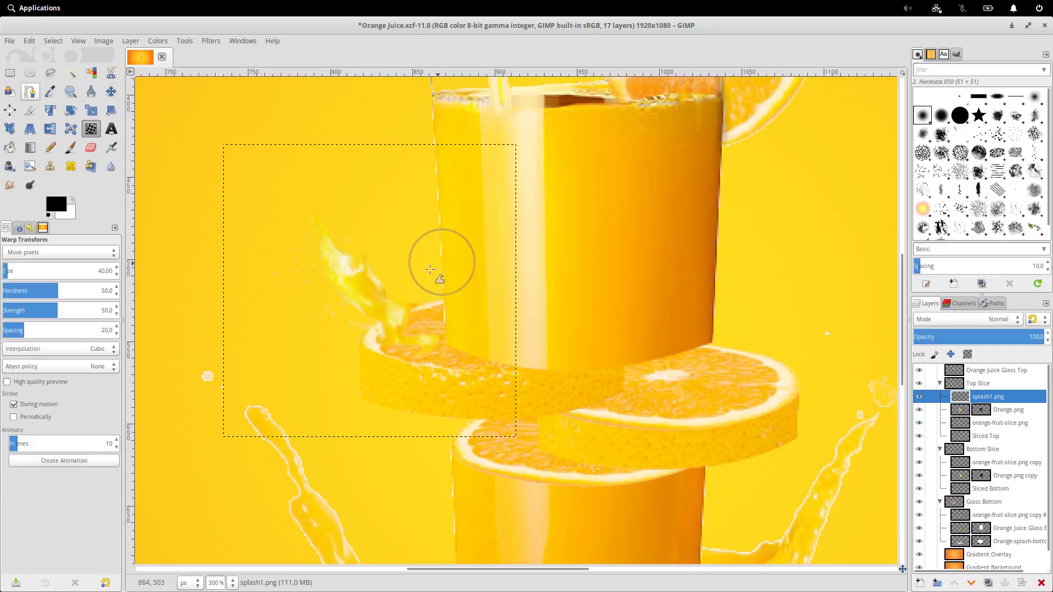
mouse_move(437, 261)
mouse_down()
mouse_move(386, 294)
mouse_move(426, 296)
mouse_move(389, 311)
mouse_move(387, 258)
mouse_up()
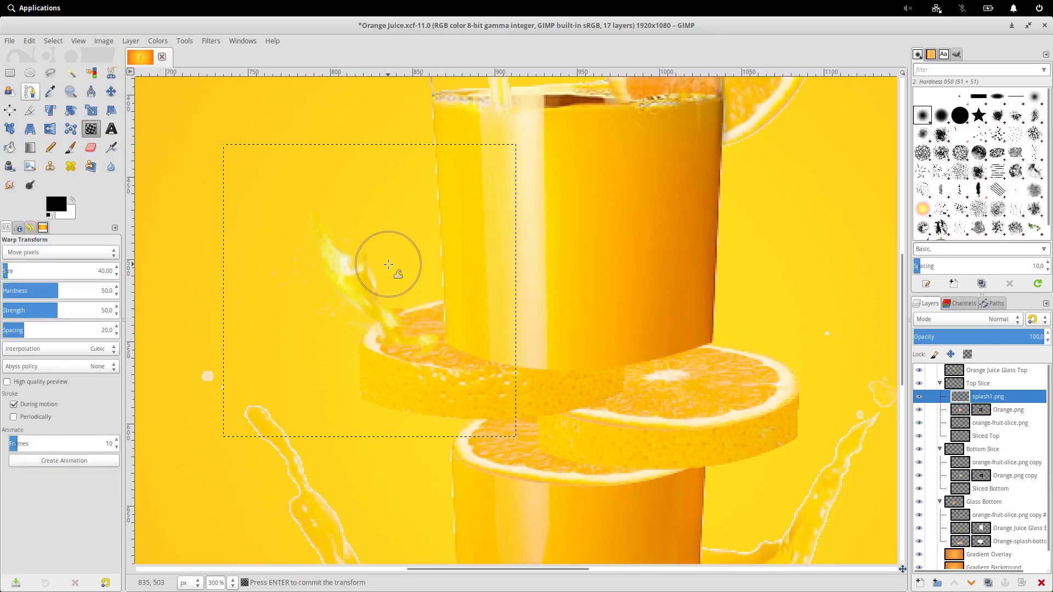
drag(12, 272, 17, 272)
mouse_move(440, 268)
mouse_down()
mouse_move(403, 251)
mouse_move(370, 273)
mouse_move(384, 286)
mouse_move(378, 253)
mouse_up()
drag(270, 230, 315, 219)
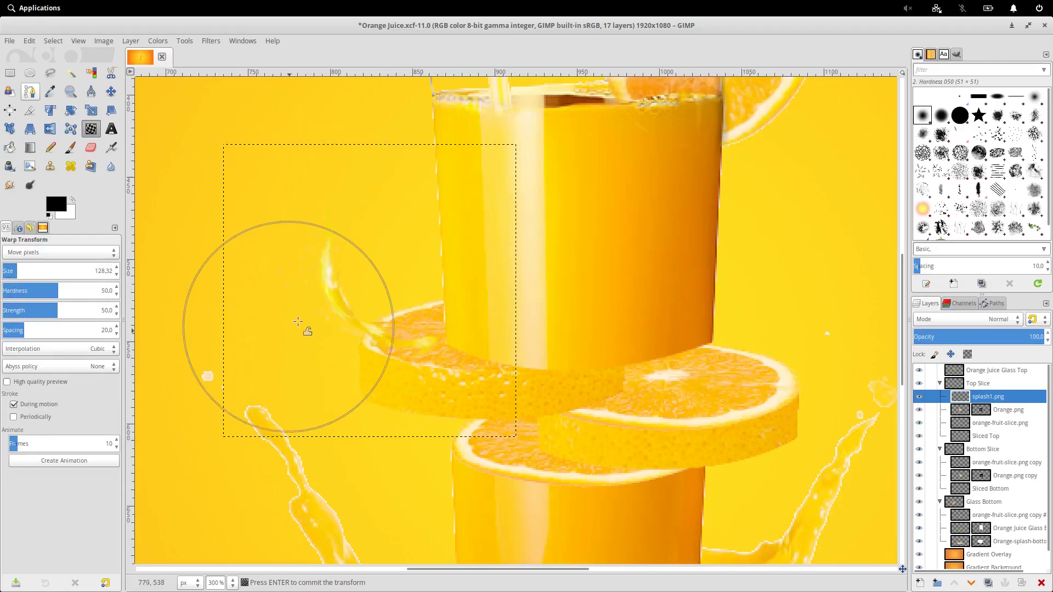
drag(464, 362, 449, 362)
mouse_move(368, 364)
mouse_down()
mouse_move(343, 348)
mouse_move(359, 356)
mouse_up()
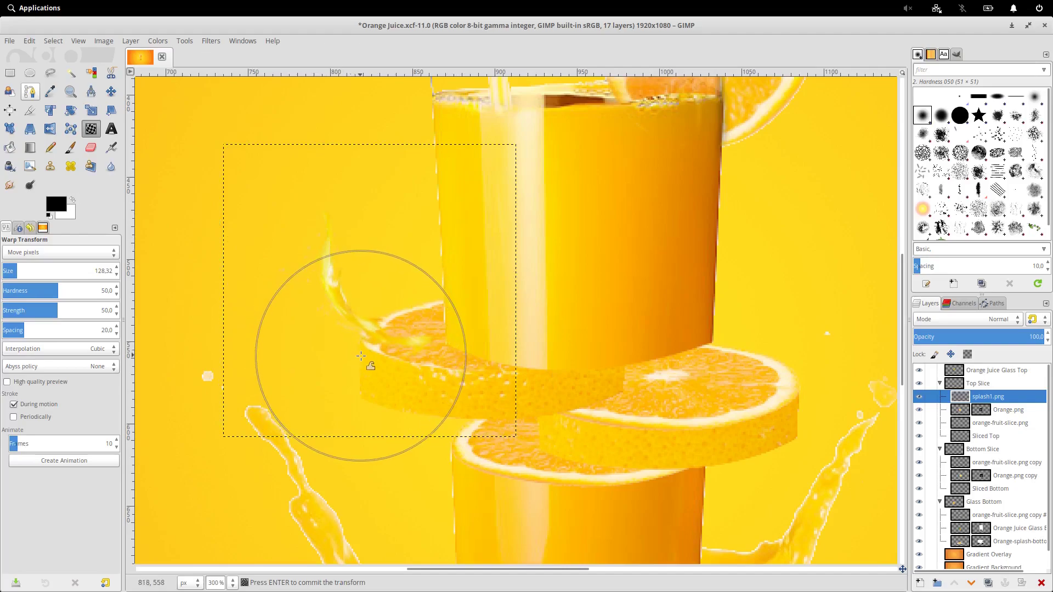
Erase the splash1.png end lying over the slice's flesh, using a soft eraser about 34.26 in size
click(91, 148)
scroll(416, 367, up, 2)
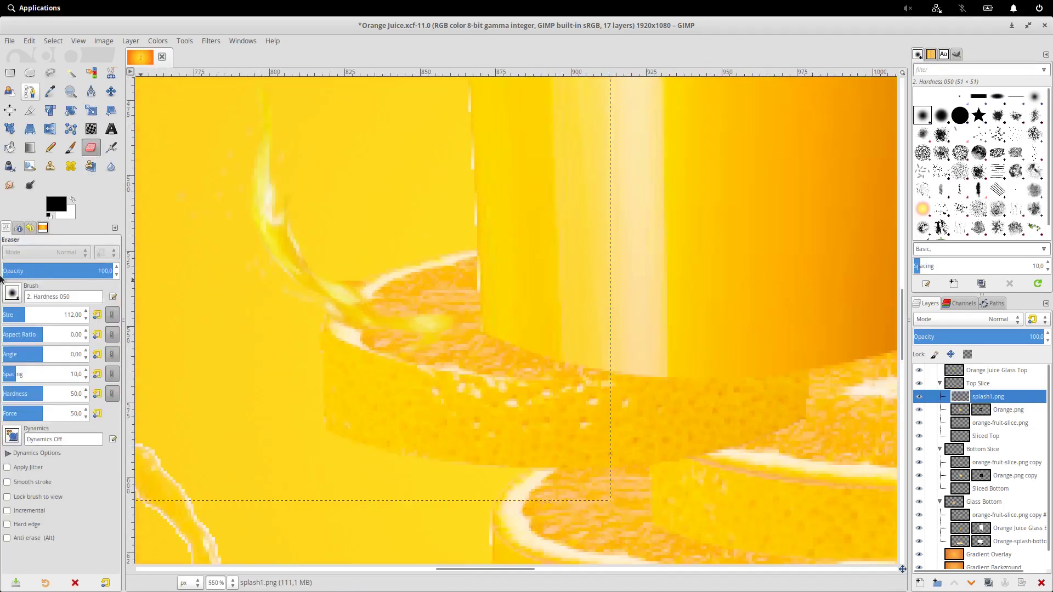
drag(43, 309, 22, 311)
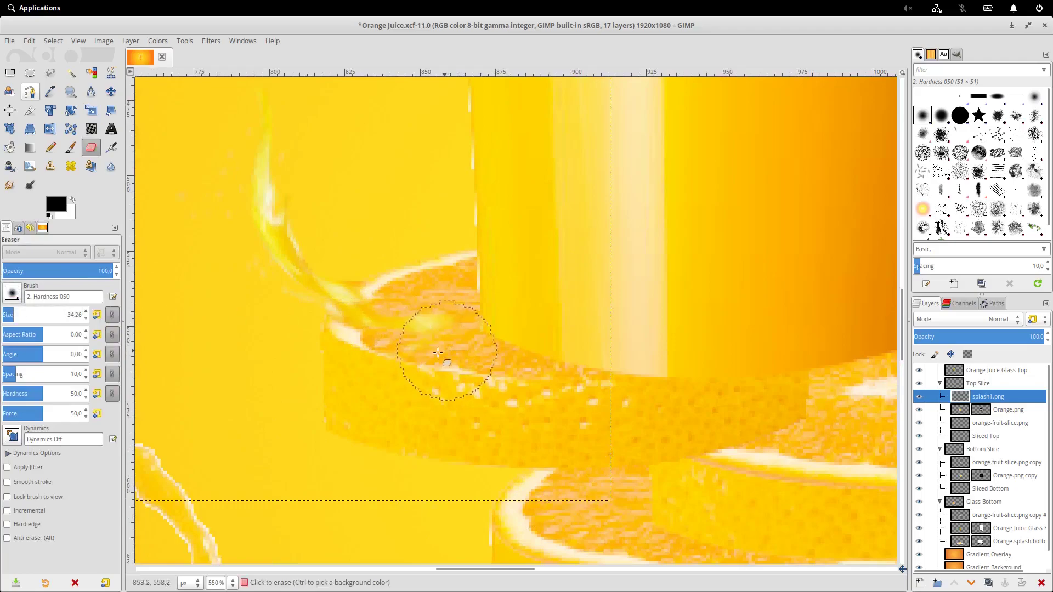
scroll(392, 338, down, 4)
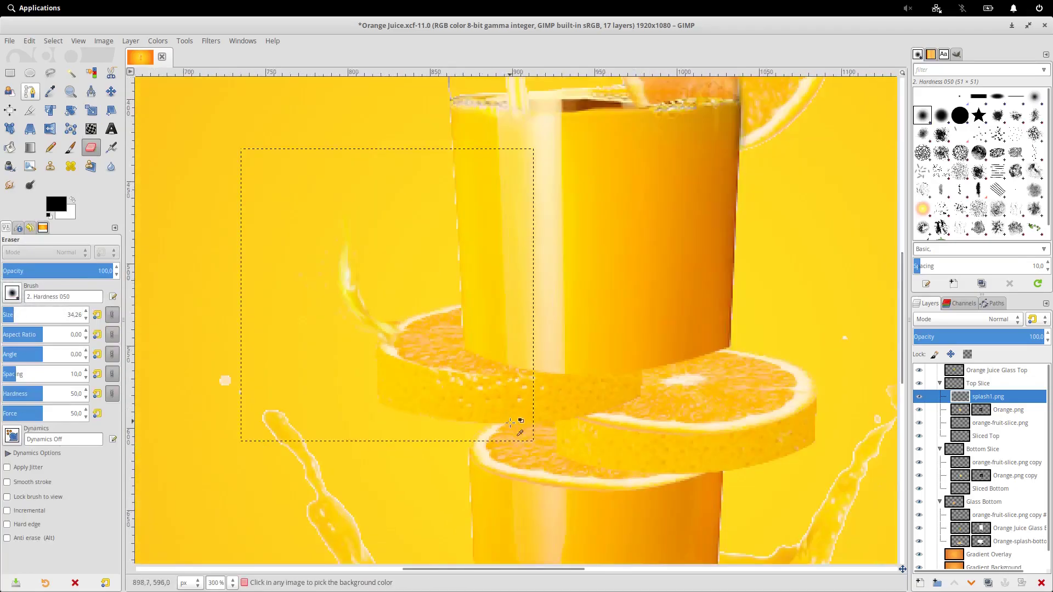
Import splash1.png again as a second splash layer in the Top Slice group
scroll(567, 382, right, 6)
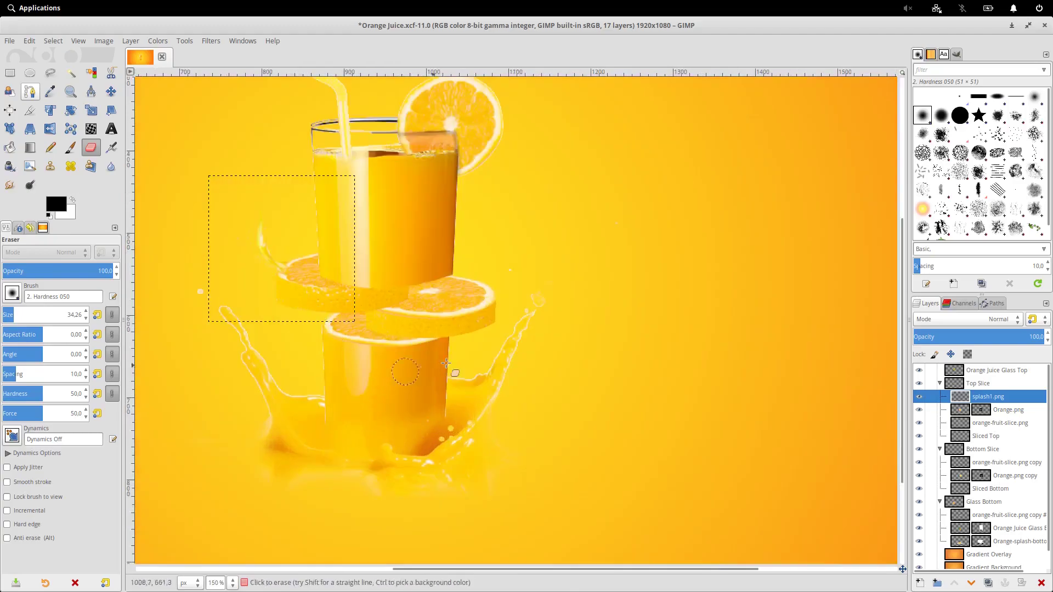
click(110, 92)
scroll(587, 369, down, 1)
scroll(588, 369, right, 6)
click(9, 41)
click(52, 93)
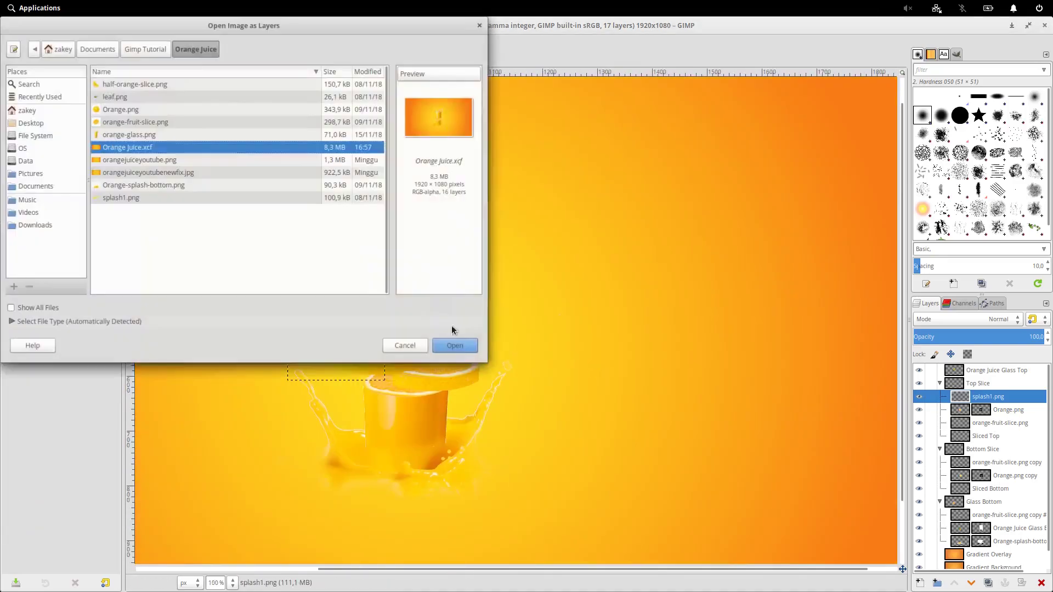
click(149, 199)
click(456, 346)
Scale splash1.png #1 around its center to about 165 × 165 px and move it to the top slices' right edge
drag(515, 358, 633, 305)
key(shift+s)
drag(578, 411, 540, 318)
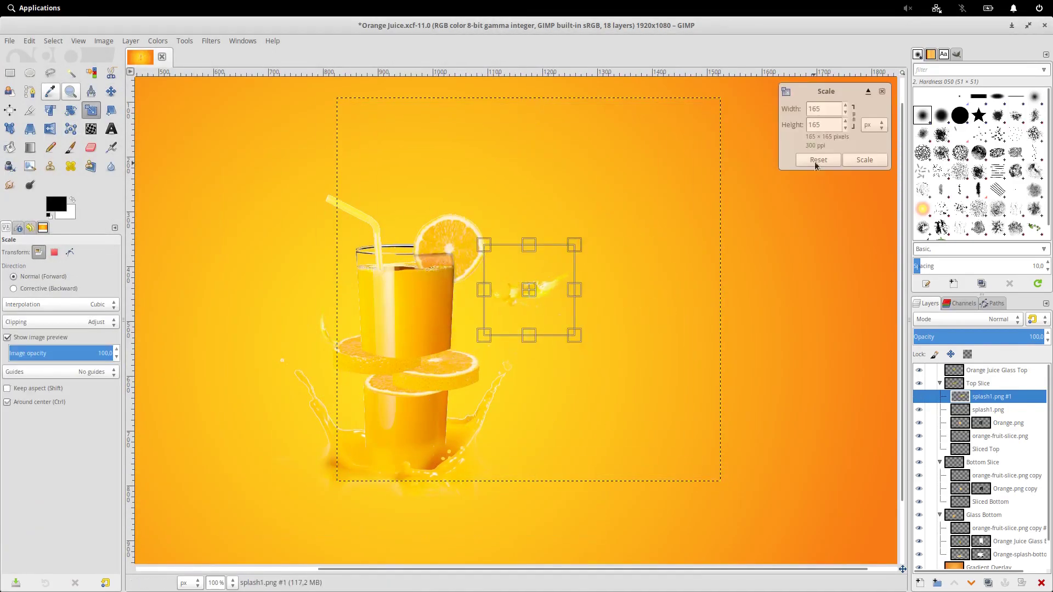
click(862, 160)
scroll(478, 310, up, 2)
key(m)
drag(590, 291, 494, 403)
Warp splash1.png #1 with a brush size of 128.32 into a thin splash curving upward from the slices' right edge
scroll(505, 361, up, 1)
key(w)
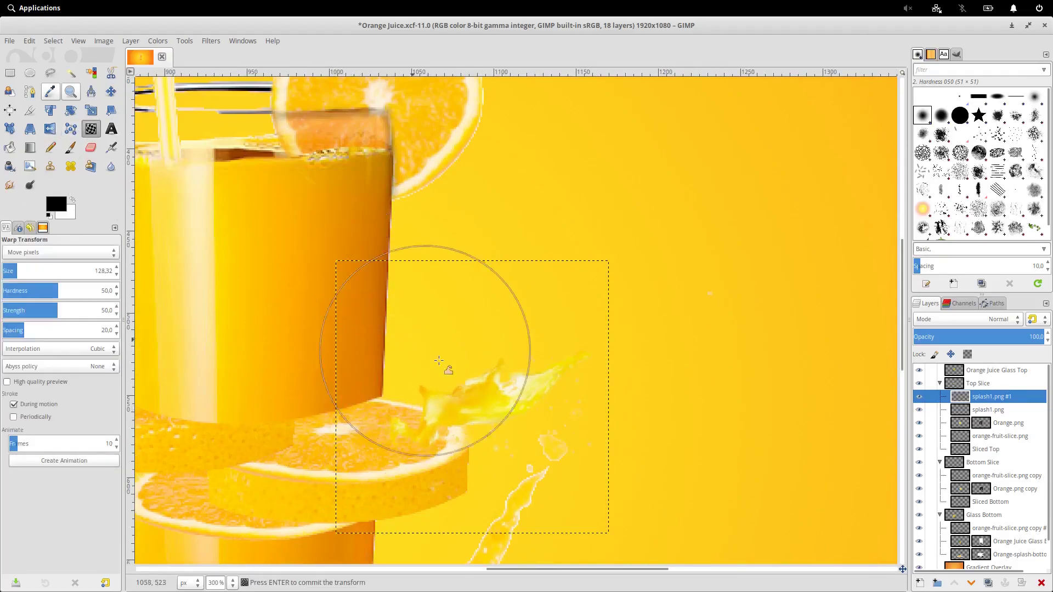
mouse_move(435, 376)
mouse_down()
mouse_move(475, 404)
mouse_move(451, 404)
mouse_move(402, 448)
mouse_up()
mouse_move(578, 376)
mouse_down()
mouse_move(489, 436)
mouse_move(498, 294)
mouse_move(483, 329)
mouse_up()
scroll(417, 431, down, 1)
scroll(418, 431, down, 1)
scroll(386, 417, up, 1)
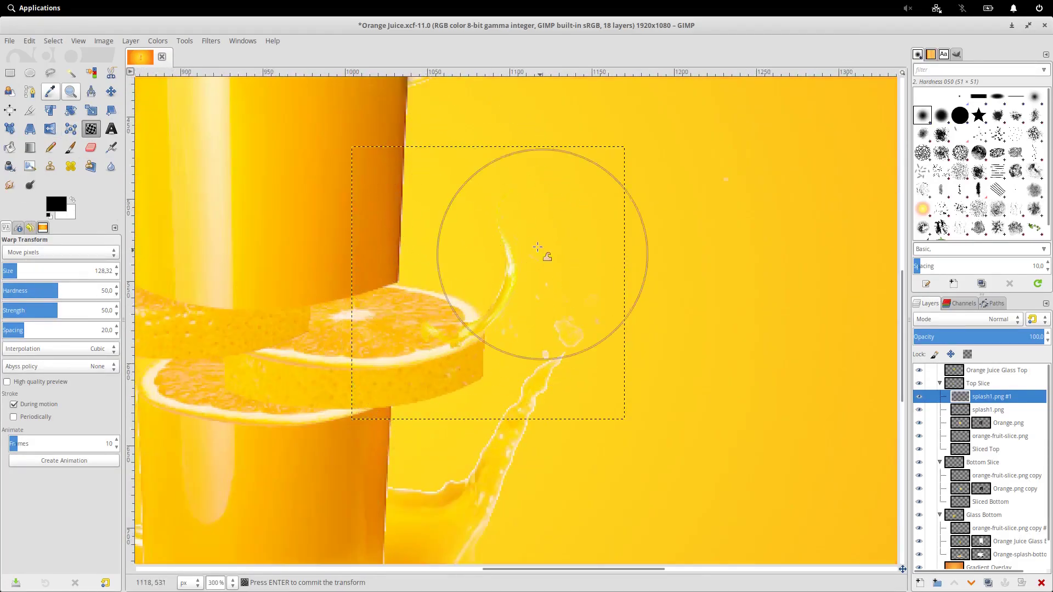
key(Return)
key(shift+e)
scroll(437, 346, up, 1)
scroll(421, 380, down, 2)
key(shift+ctrl+j)
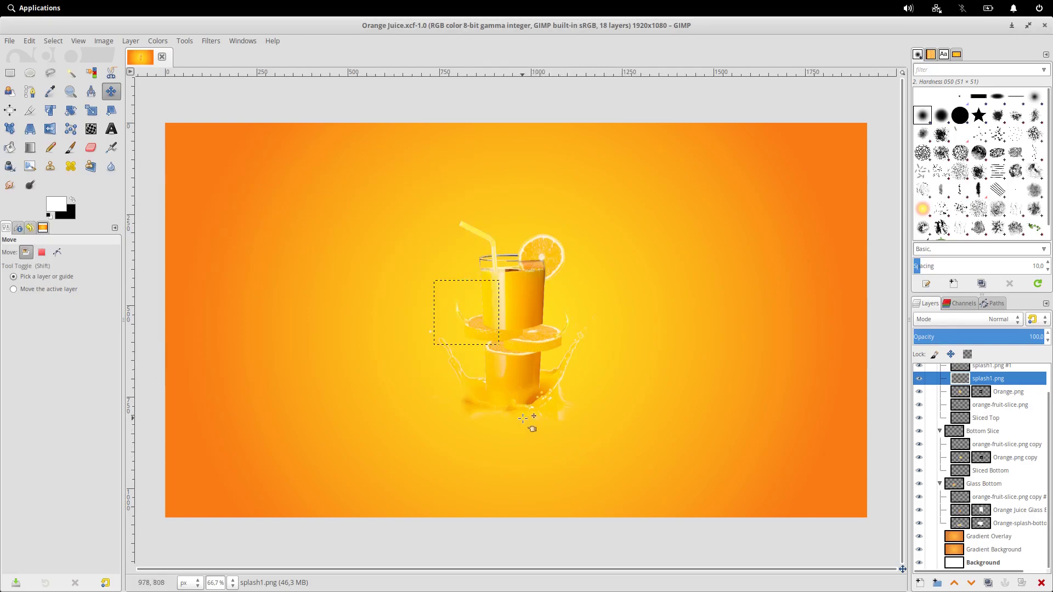
Apply the layer masks of Orange Juice Glass Bottom and Orange-splash-bottom.png
click(1008, 510)
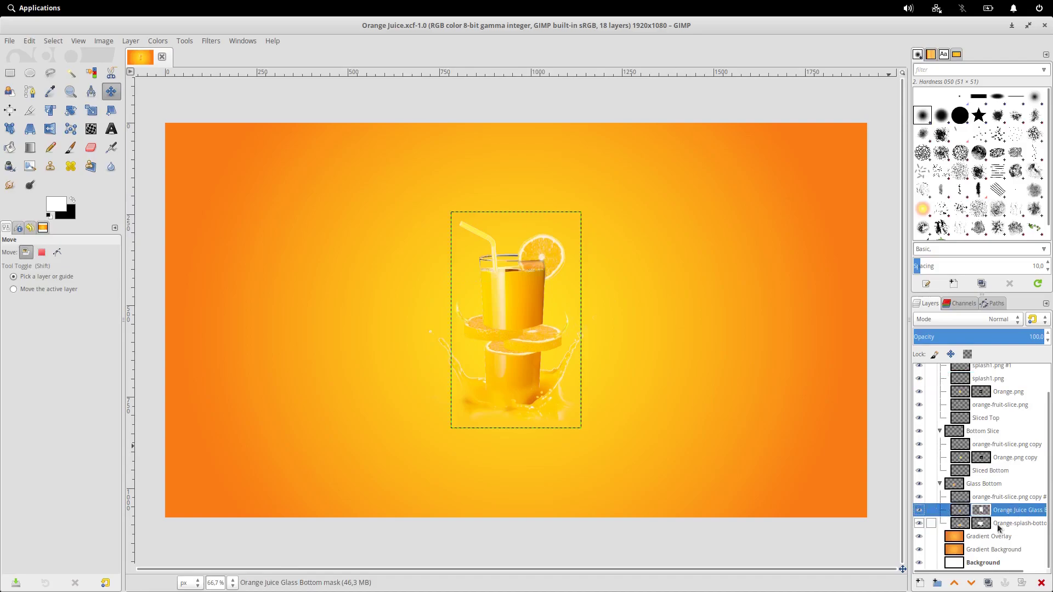
click(1013, 525)
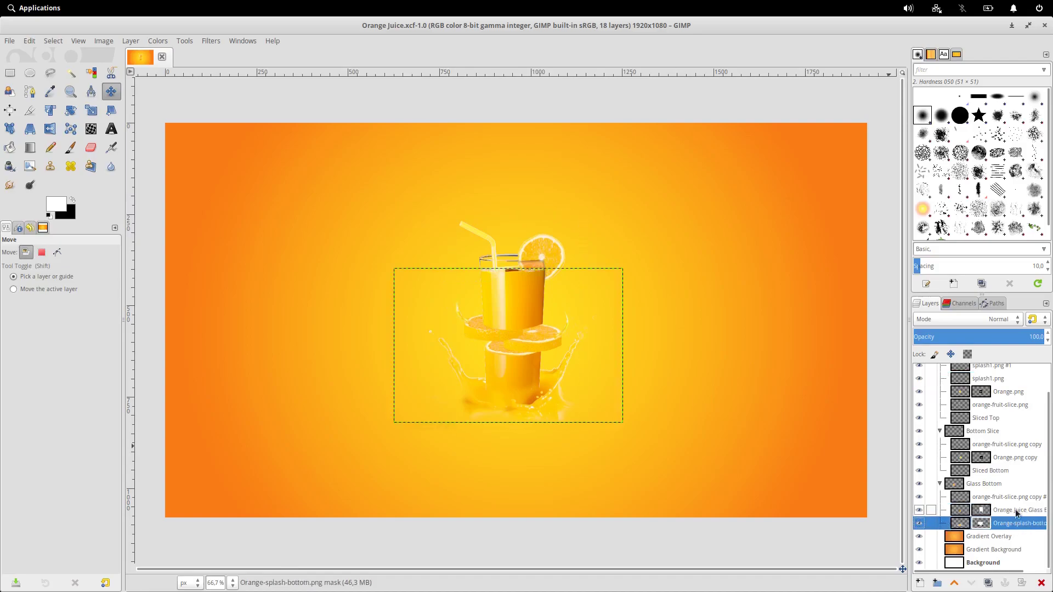
right_click(1015, 513)
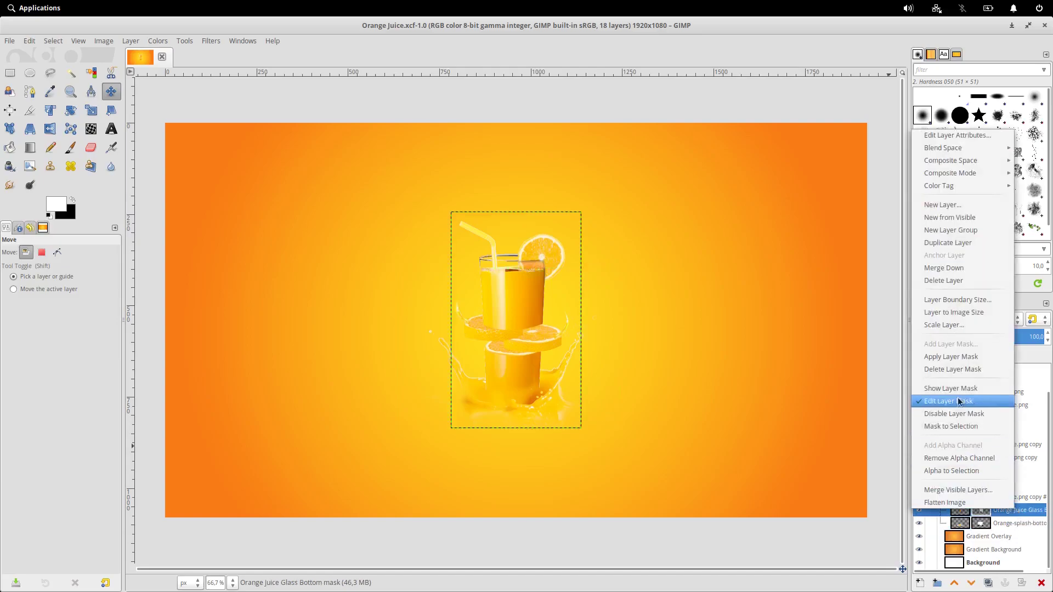
click(967, 357)
click(990, 522)
right_click(1002, 526)
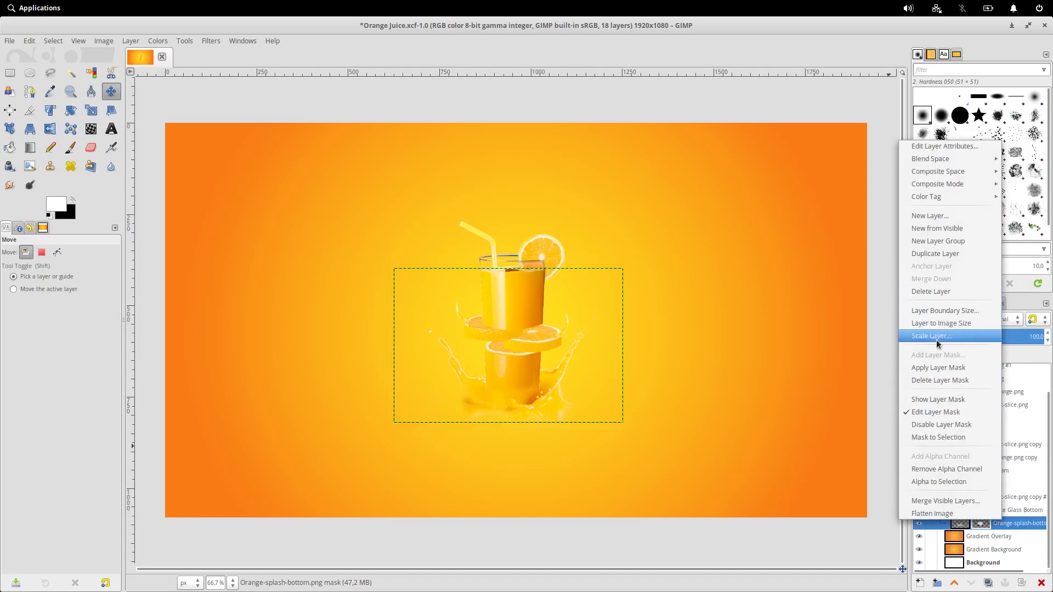
click(945, 369)
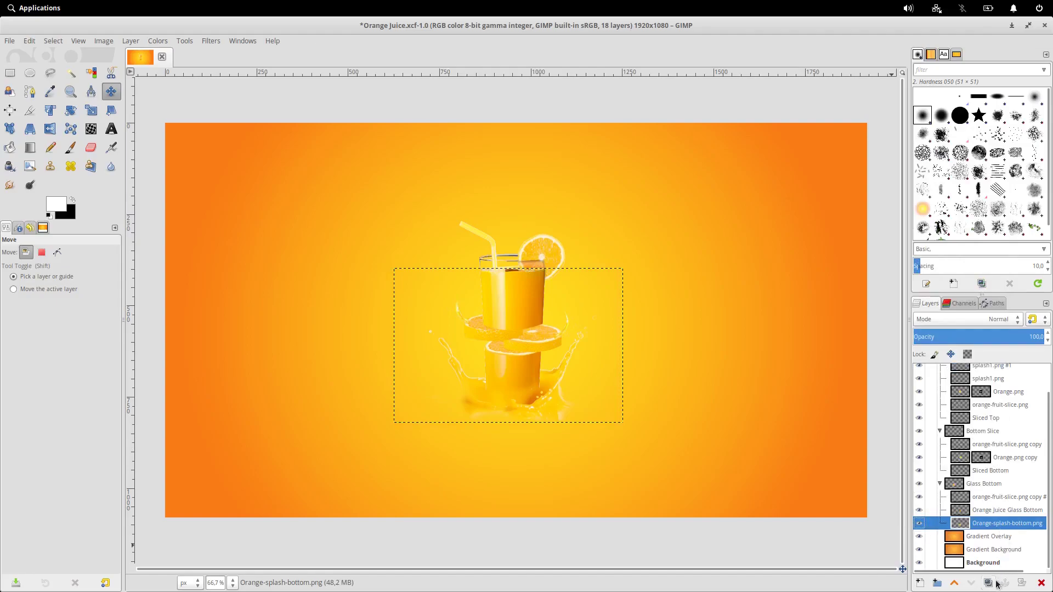
Duplicate Orange-splash-bottom.png and Orange Juice Glass Bottom, and merge the two copies into one layer at the bottom of the Glass Bottom group
click(990, 511)
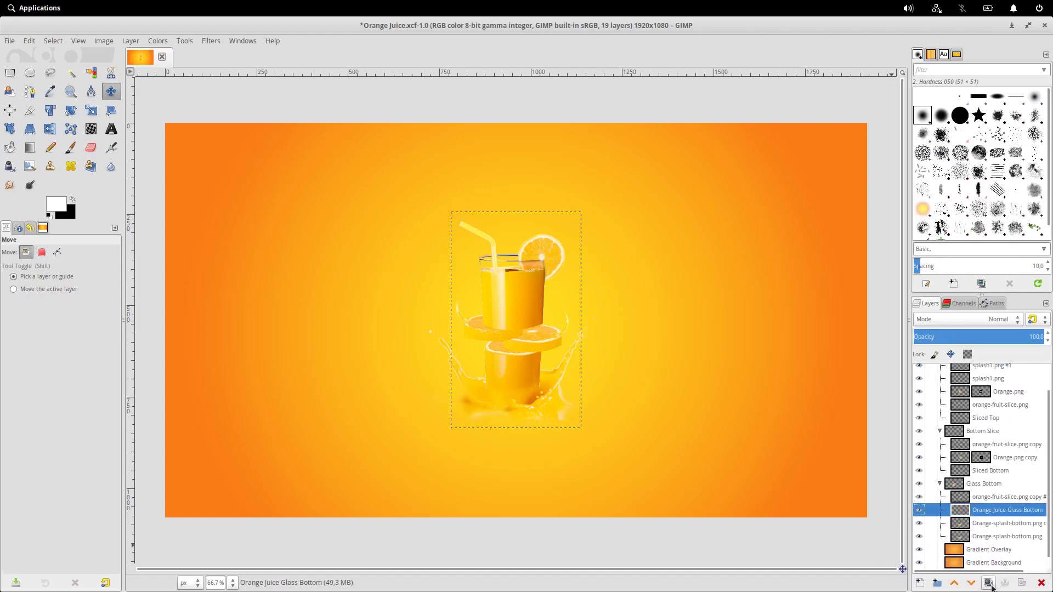
click(988, 583)
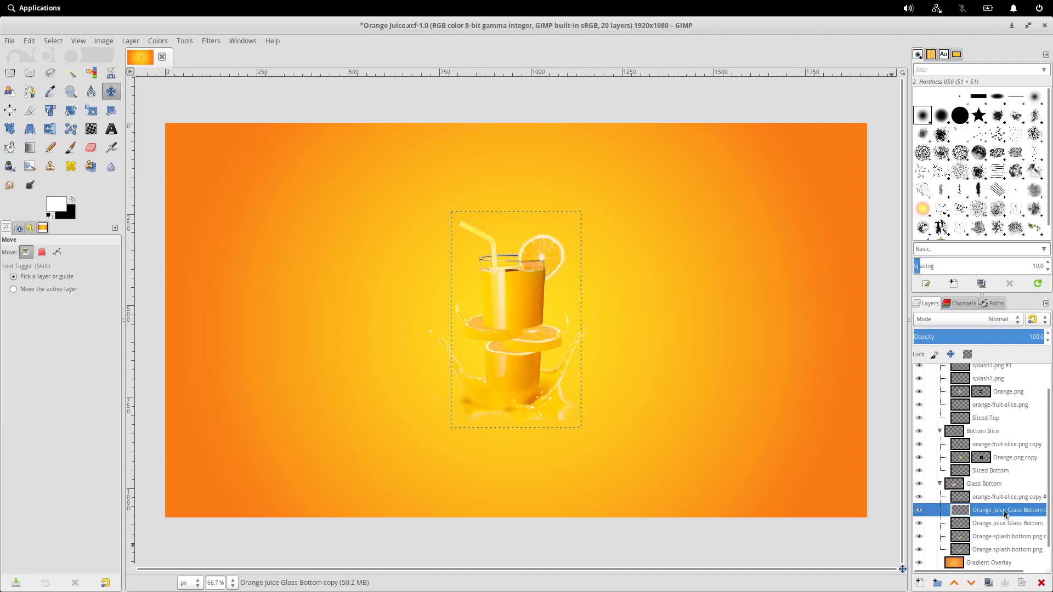
drag(1005, 513, 997, 545)
click(995, 538)
drag(1000, 505, 1002, 546)
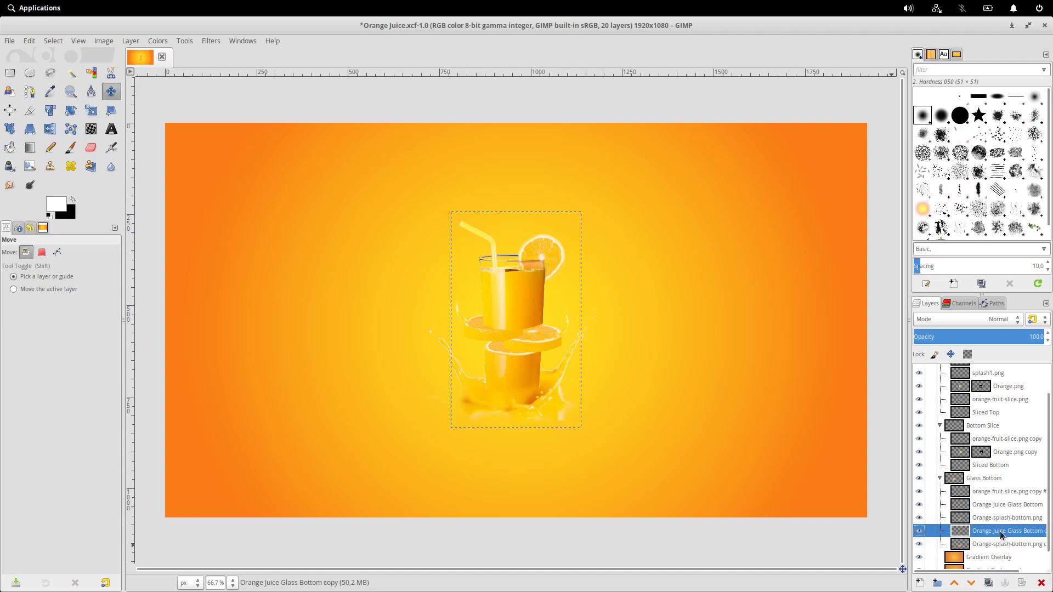
right_click(1001, 534)
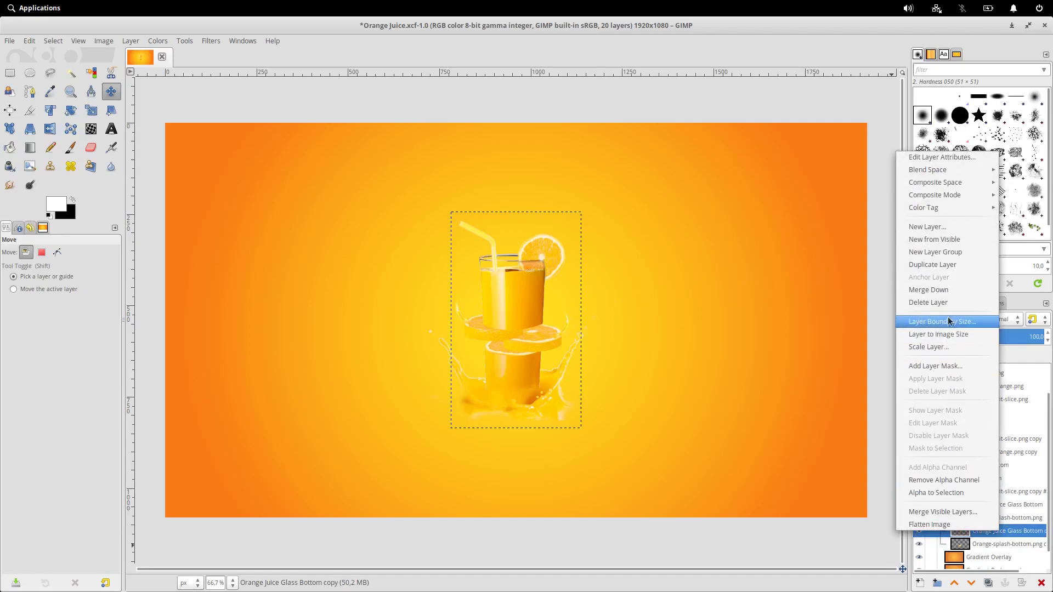
click(944, 290)
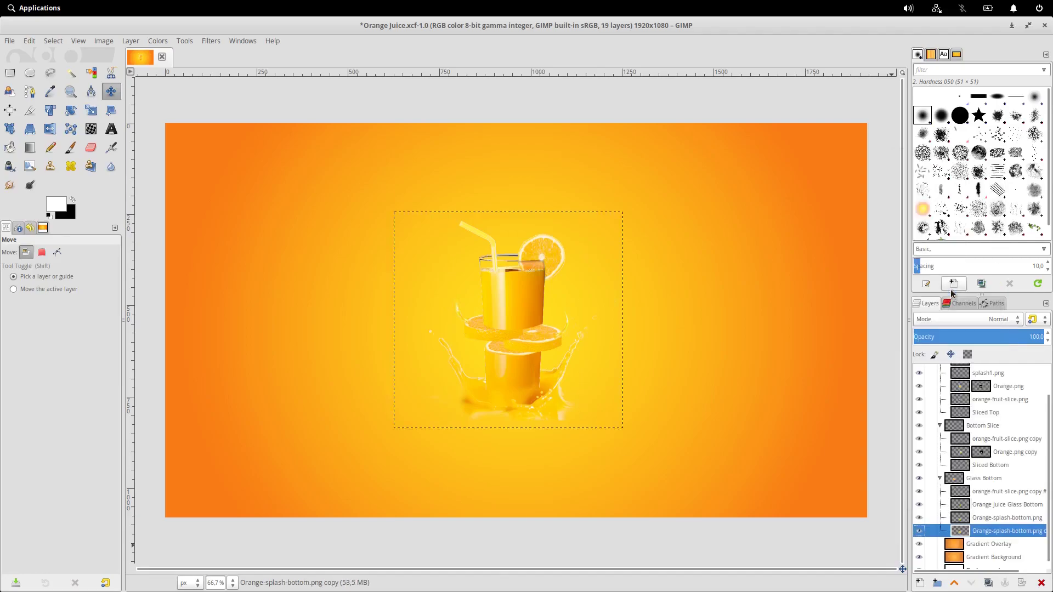
Hide the original Orange-splash-bottom.png and Orange Juice Glass Bottom layers, toggling visibility to compare them with the merged copy
click(919, 518)
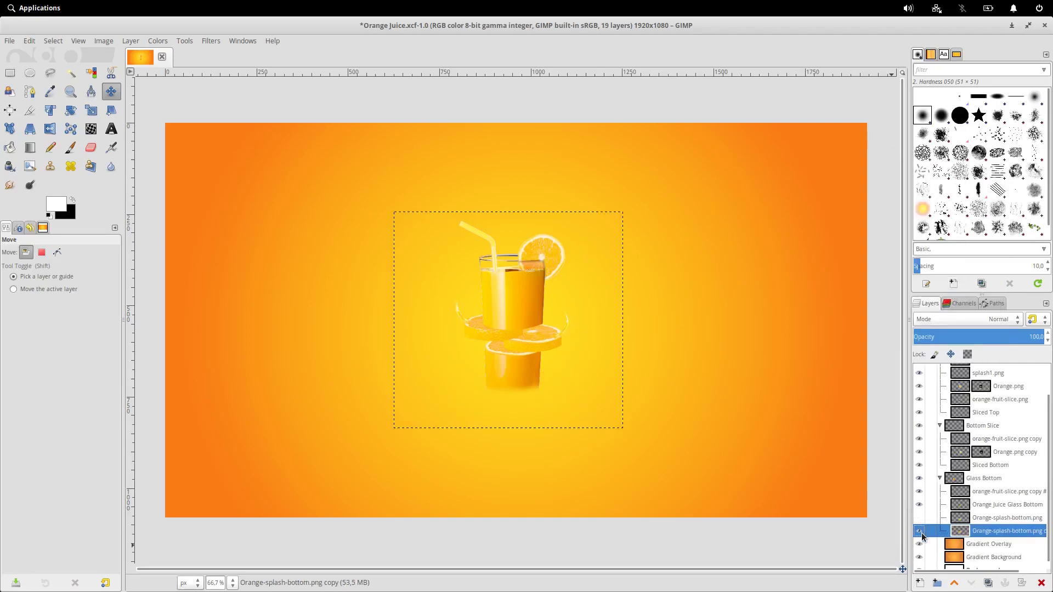
click(919, 531)
click(919, 531)
click(919, 530)
click(920, 531)
click(920, 504)
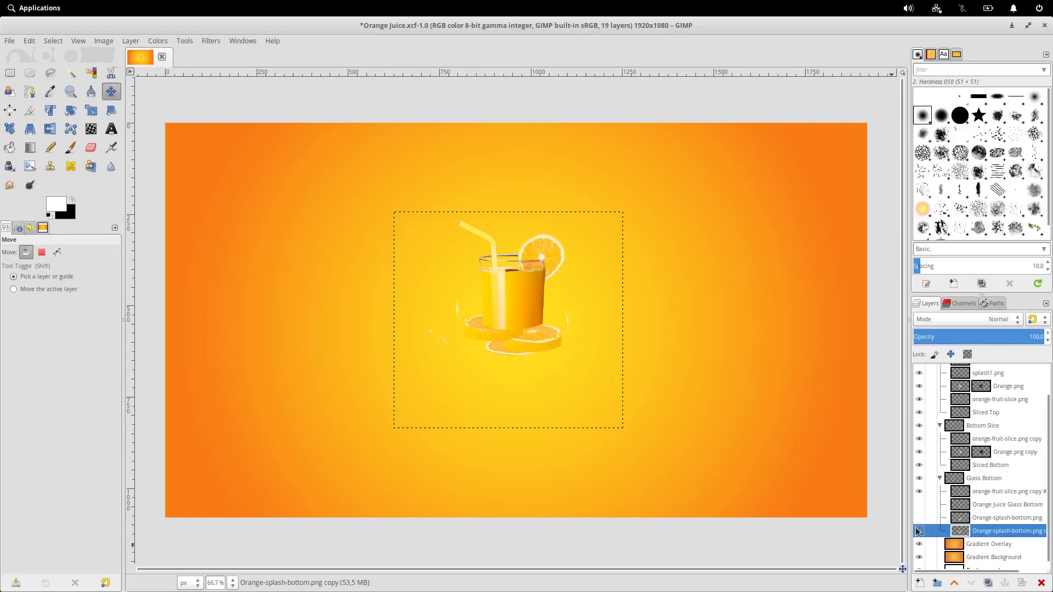
click(919, 531)
click(919, 531)
click(919, 531)
click(920, 531)
click(919, 531)
click(919, 530)
click(920, 530)
scroll(530, 426, up, 2)
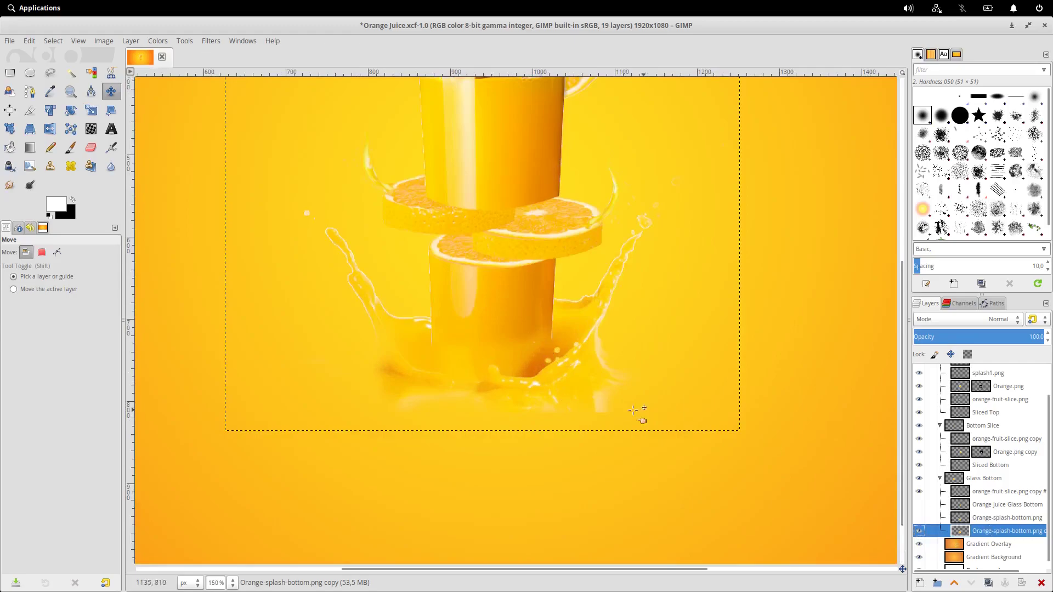
click(920, 505)
click(919, 505)
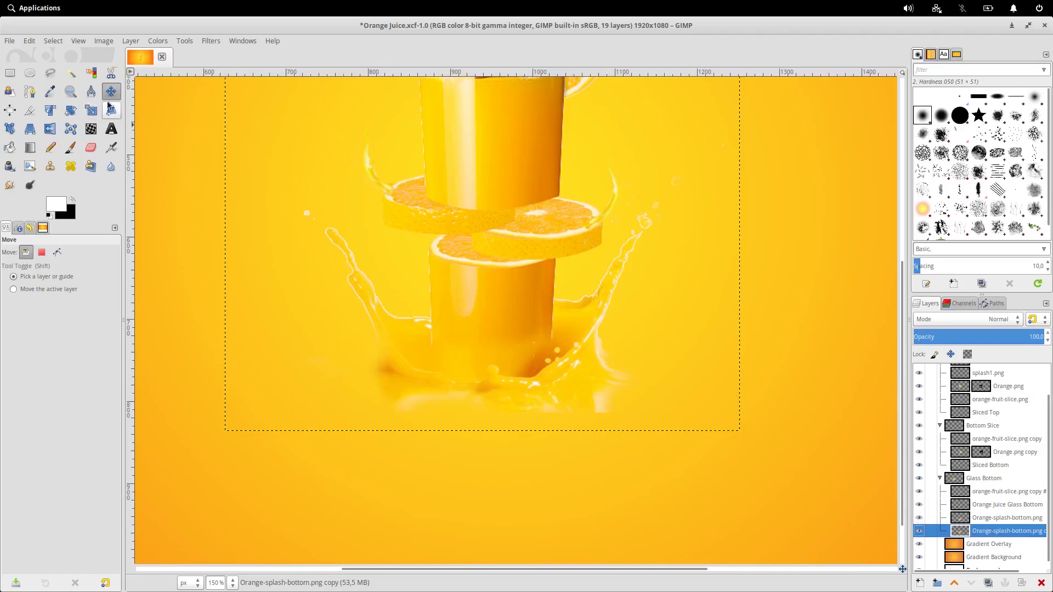
scroll(434, 312, down, 1)
drag(465, 322, 503, 395)
key(ctrl+z)
key(ctrl+z)
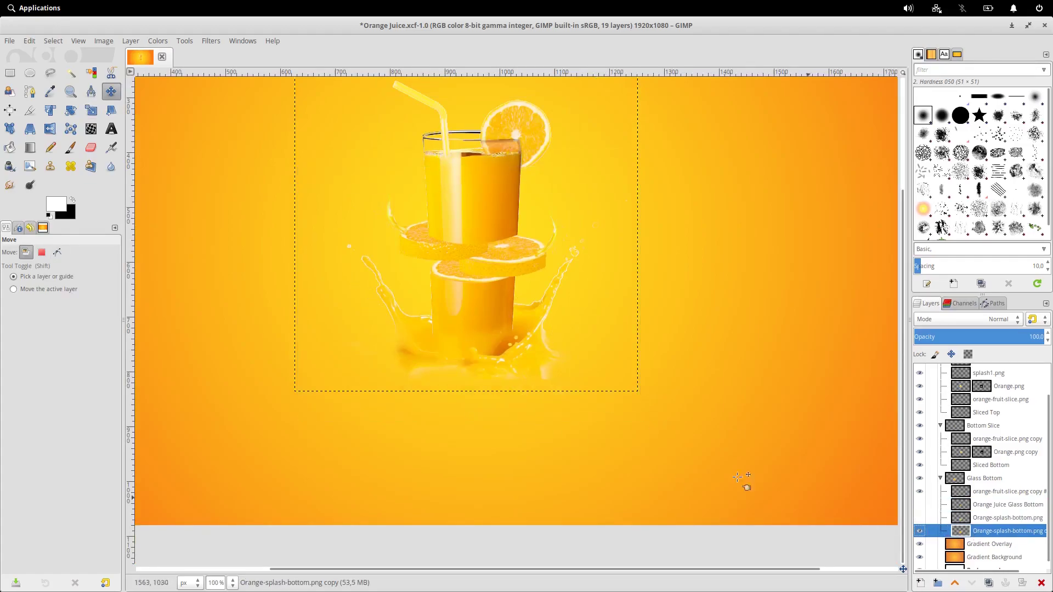
scroll(521, 376, down, 1)
scroll(521, 389, up, 1)
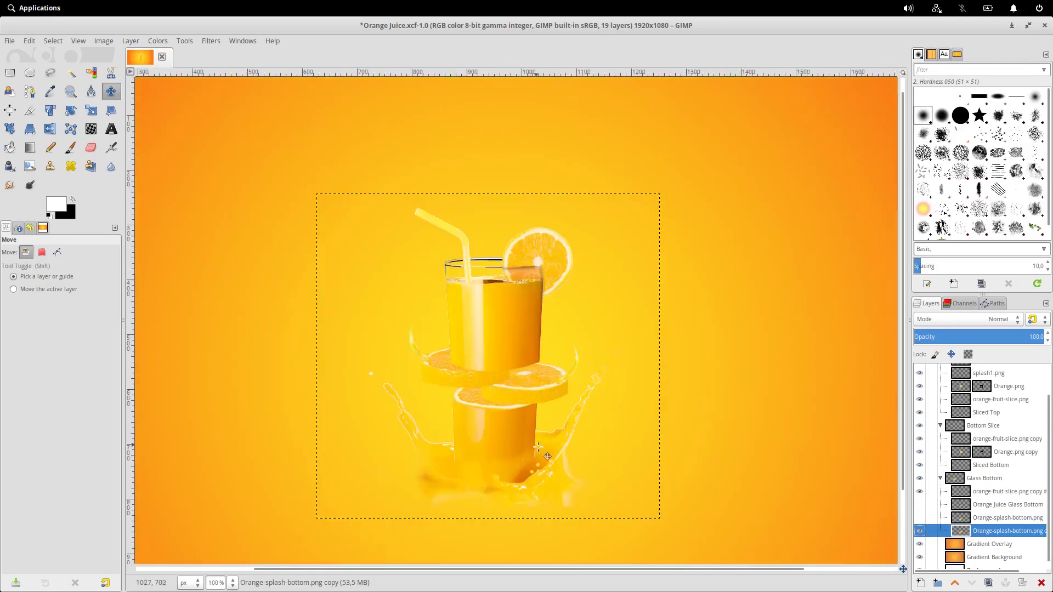
scroll(537, 390, down, 1)
drag(537, 389, 539, 397)
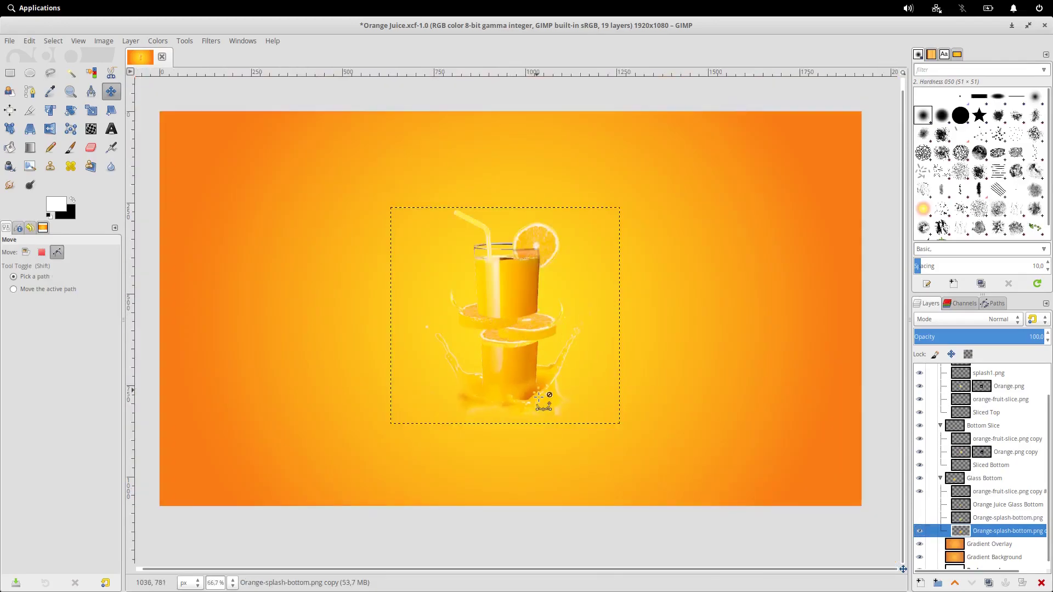
Undo the last move of the merged Orange-splash-bottom.png copy, then flip it vertically and place it beneath the glass as a reflection
key(ctrl+z)
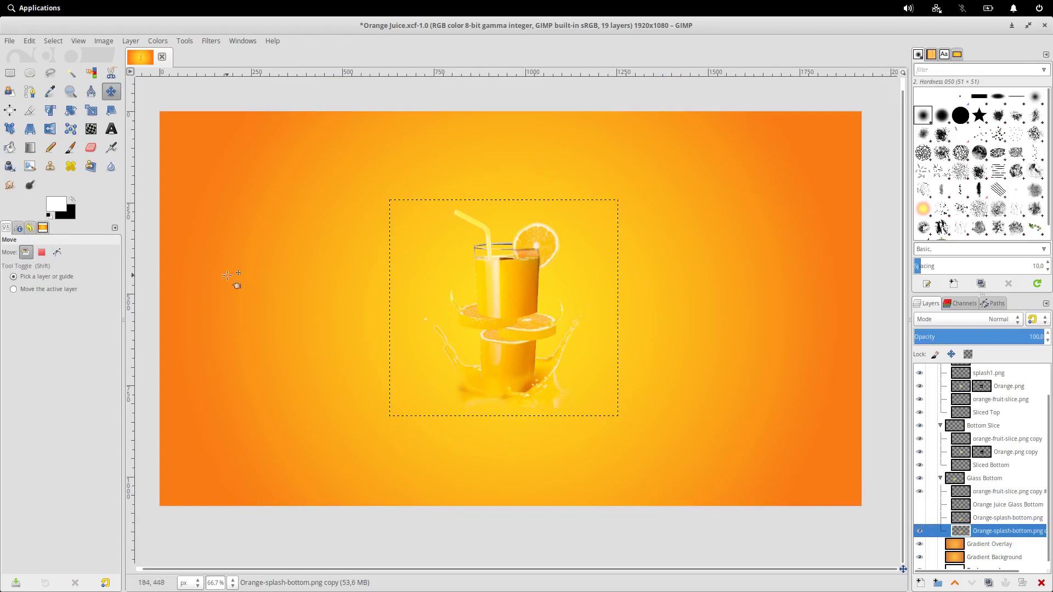
click(49, 131)
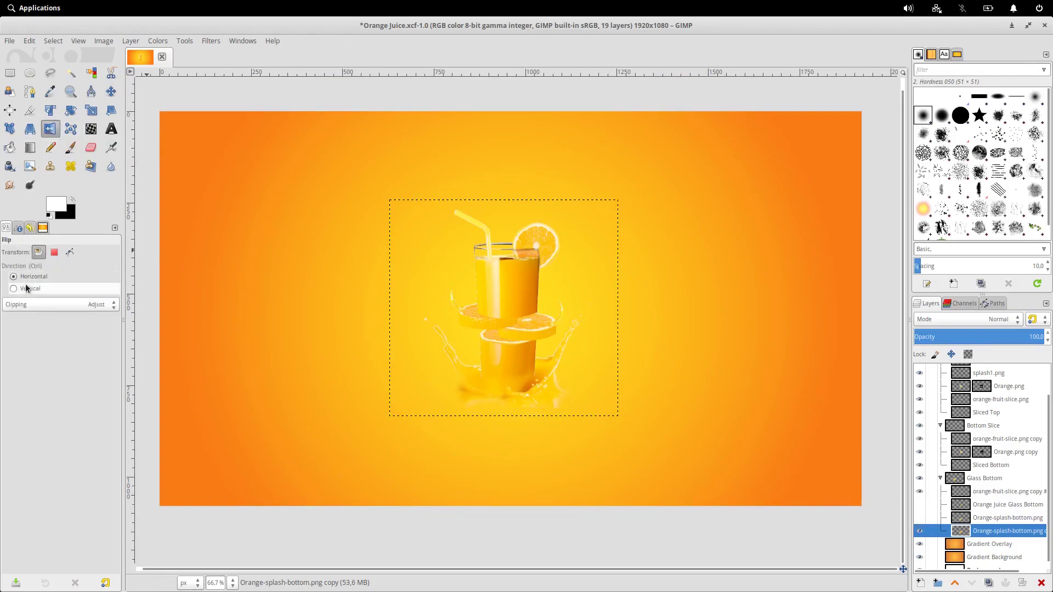
click(26, 290)
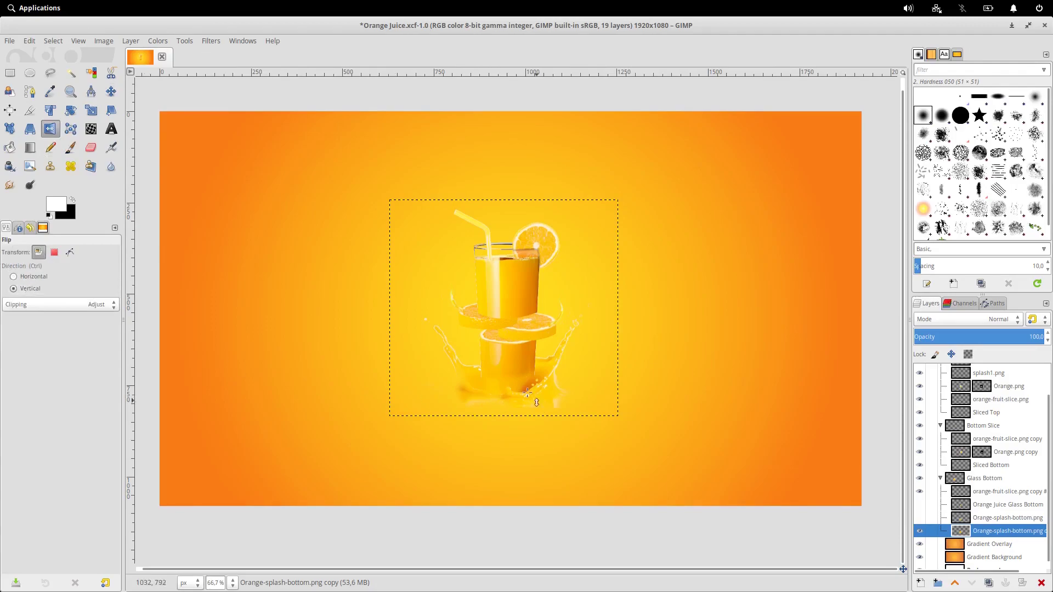
click(519, 385)
click(111, 91)
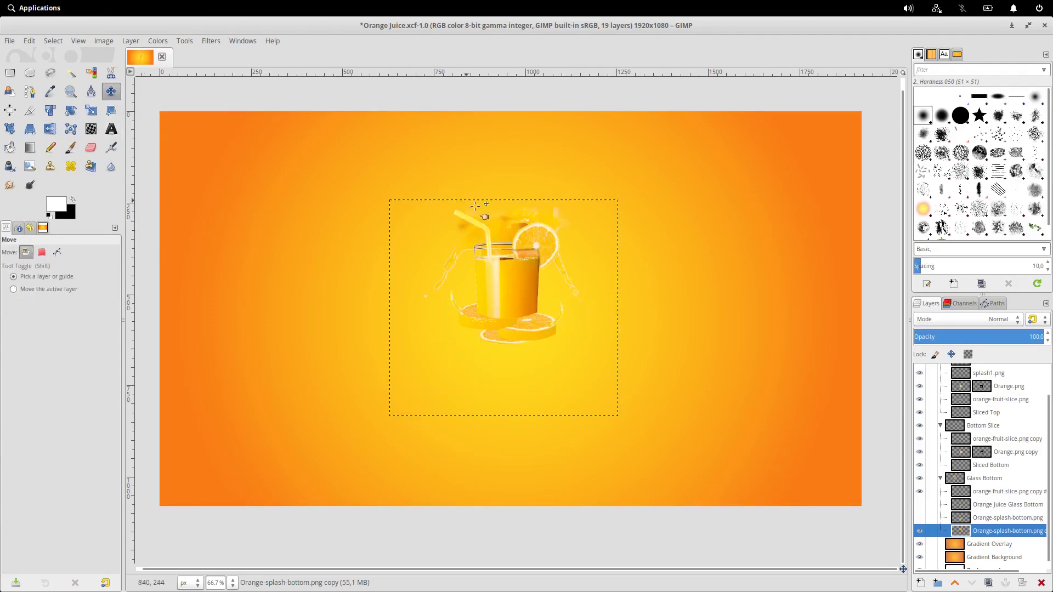
drag(502, 216, 519, 461)
Show the original Orange-splash-bottom.png and Orange Juice Glass Bottom layers above the flipped reflection again
click(920, 518)
click(919, 517)
scroll(518, 408, up, 2)
scroll(519, 457, down, 1)
scroll(519, 458, down, 1)
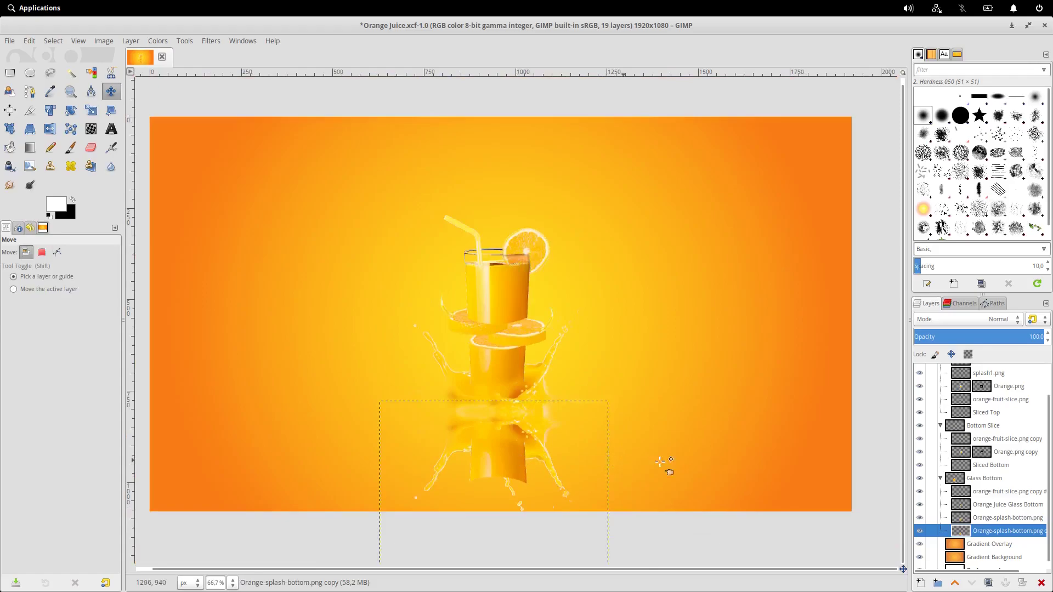
Add a White (full opacity) layer mask to the flipped reflection layer
right_click(989, 538)
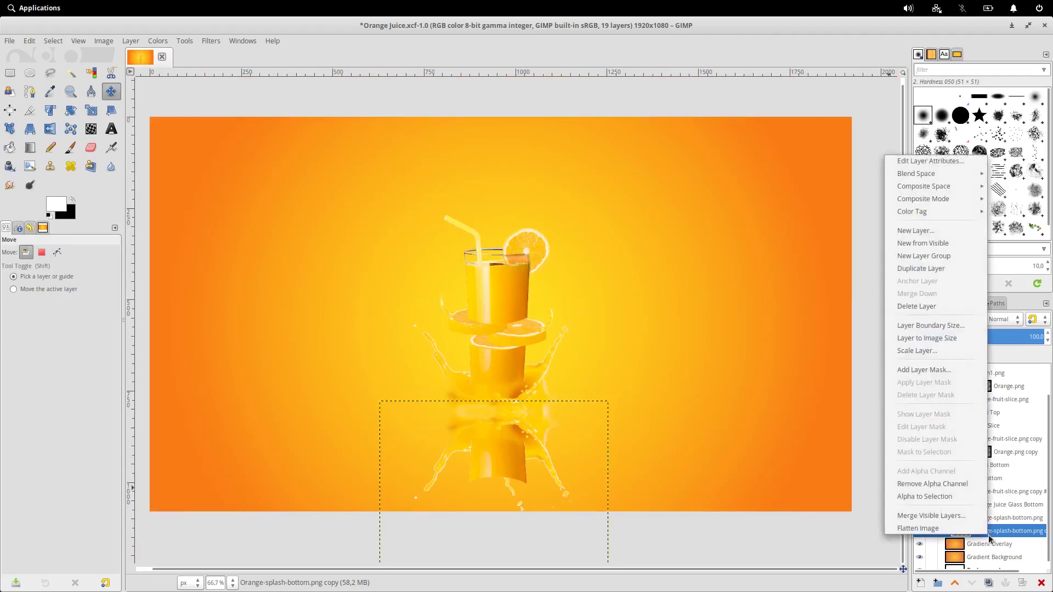
click(954, 370)
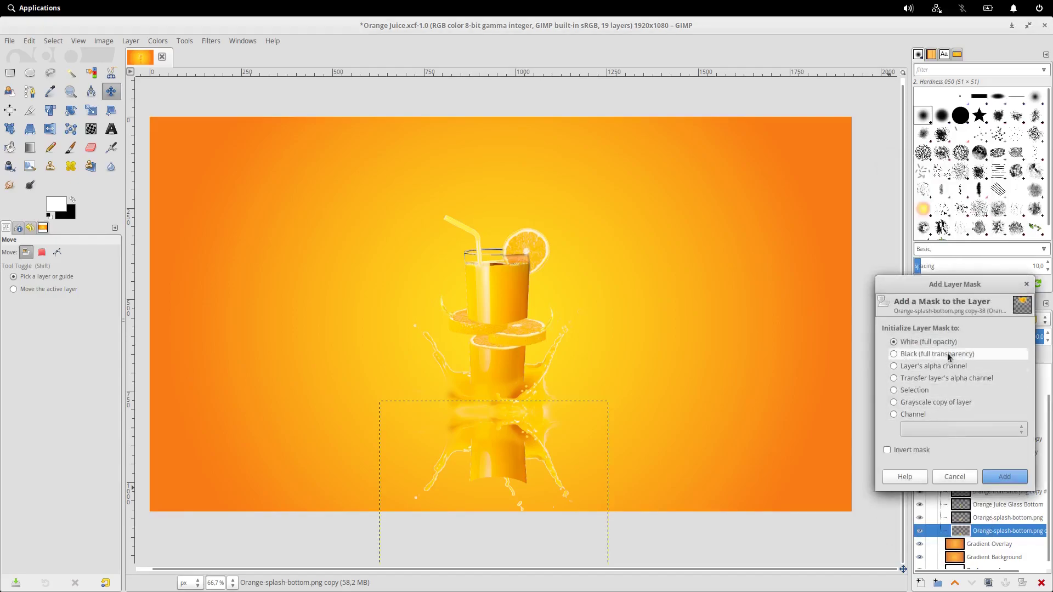
click(1004, 476)
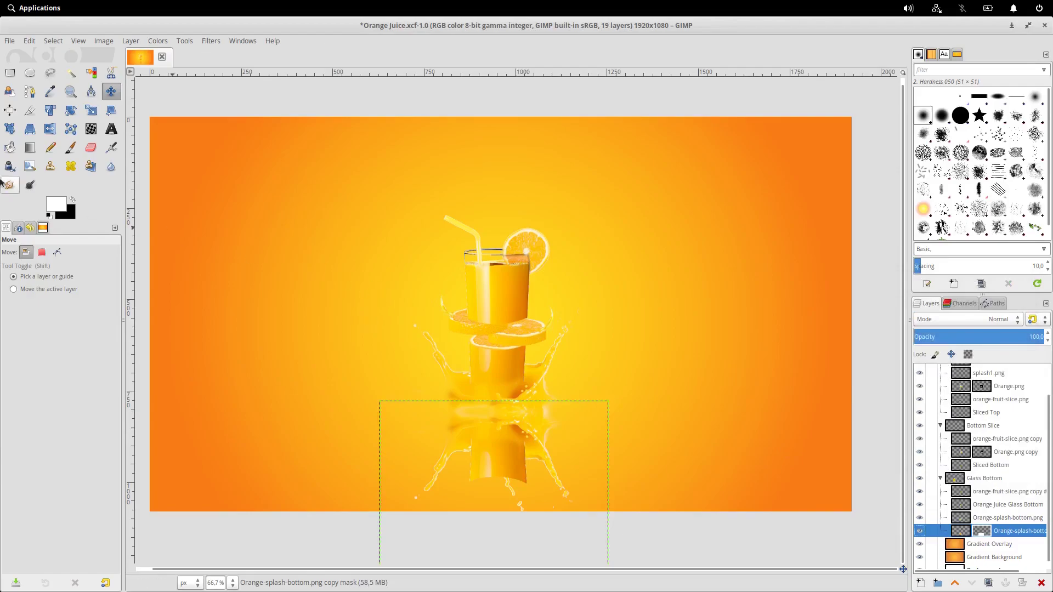
Fade the reflection downward with a linear white-to-black FG to BG gradient on its mask, starting just below the glass
click(31, 150)
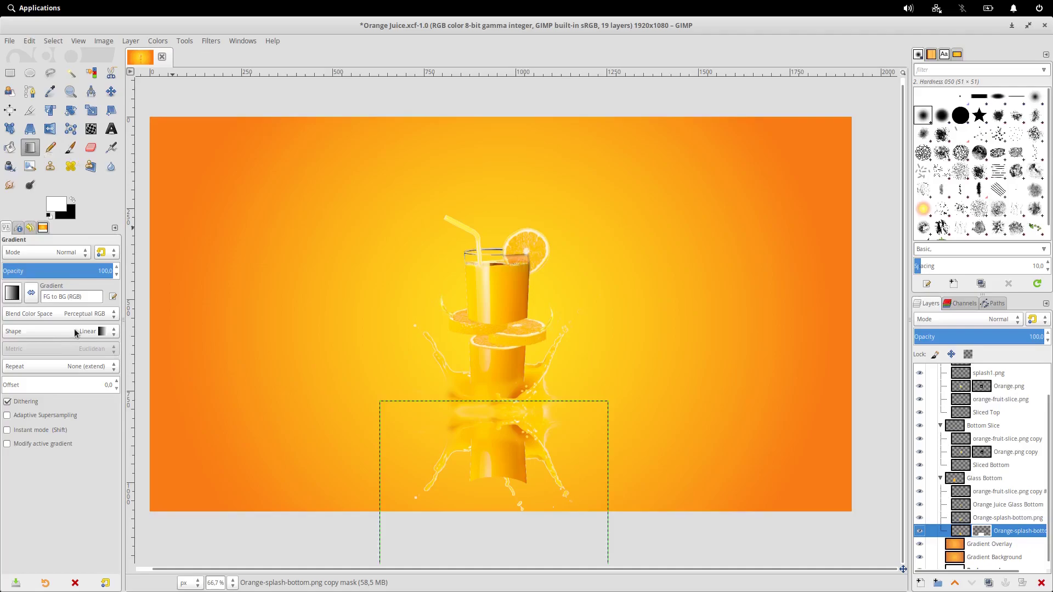
click(48, 217)
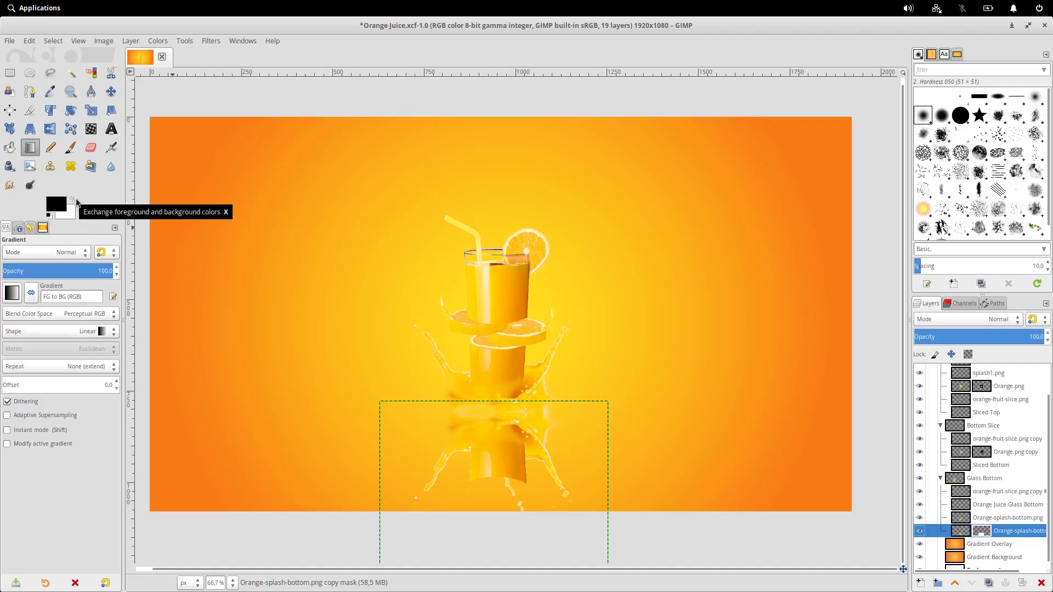
click(72, 200)
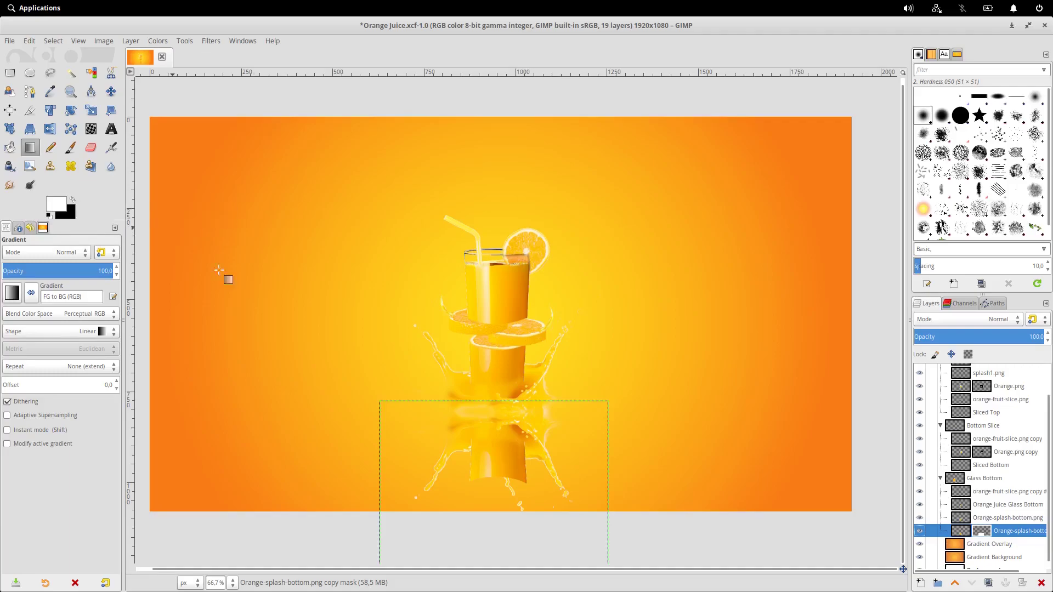
drag(497, 445, 495, 411)
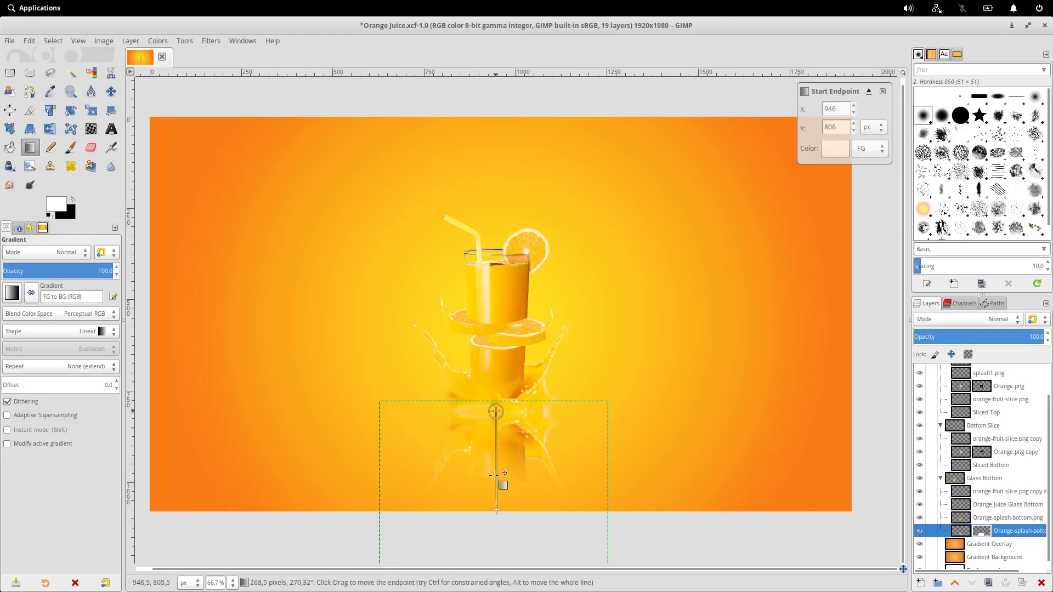
drag(496, 510, 496, 488)
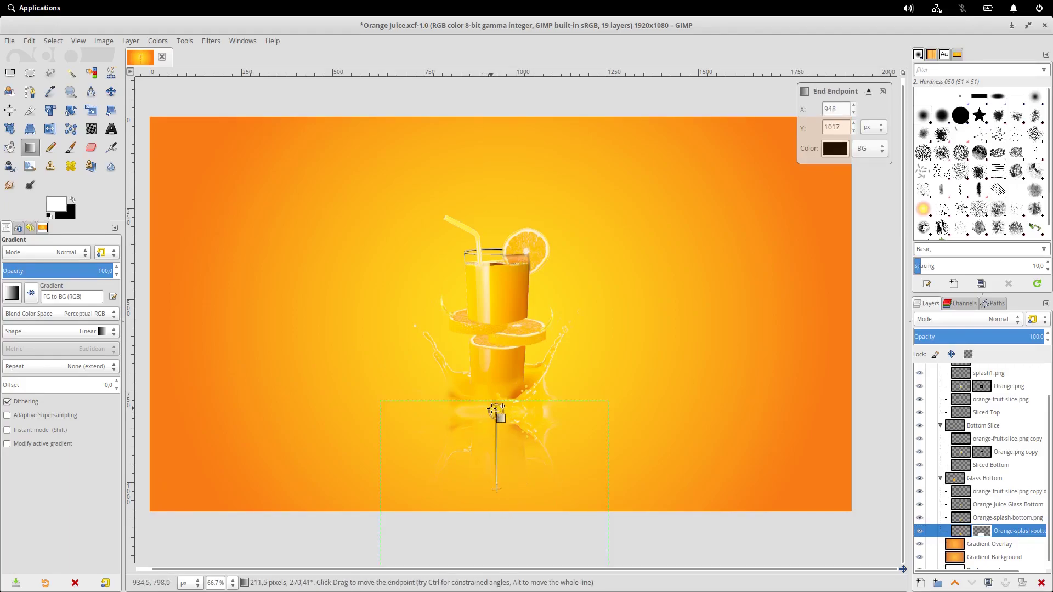
drag(495, 411, 494, 414)
mouse_move(496, 489)
mouse_down()
mouse_move(496, 509)
mouse_move(498, 488)
mouse_up()
drag(494, 414, 492, 409)
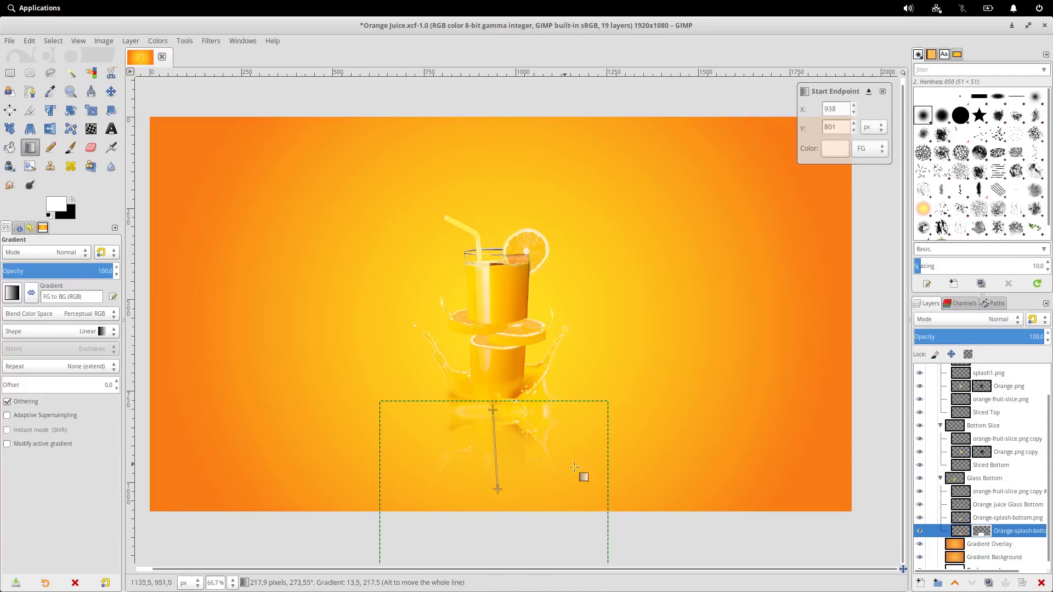
click(1030, 494)
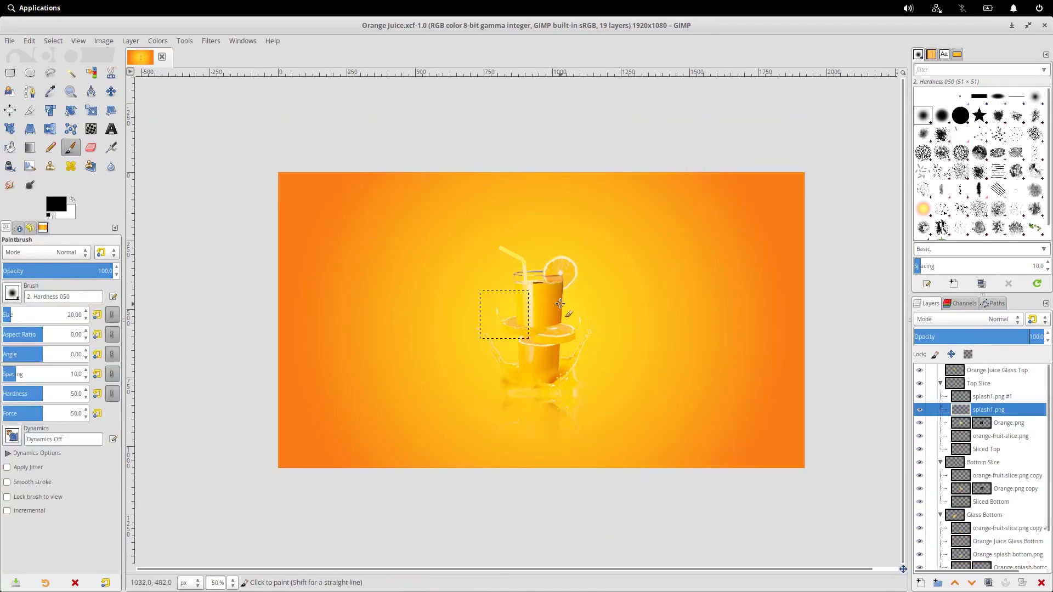
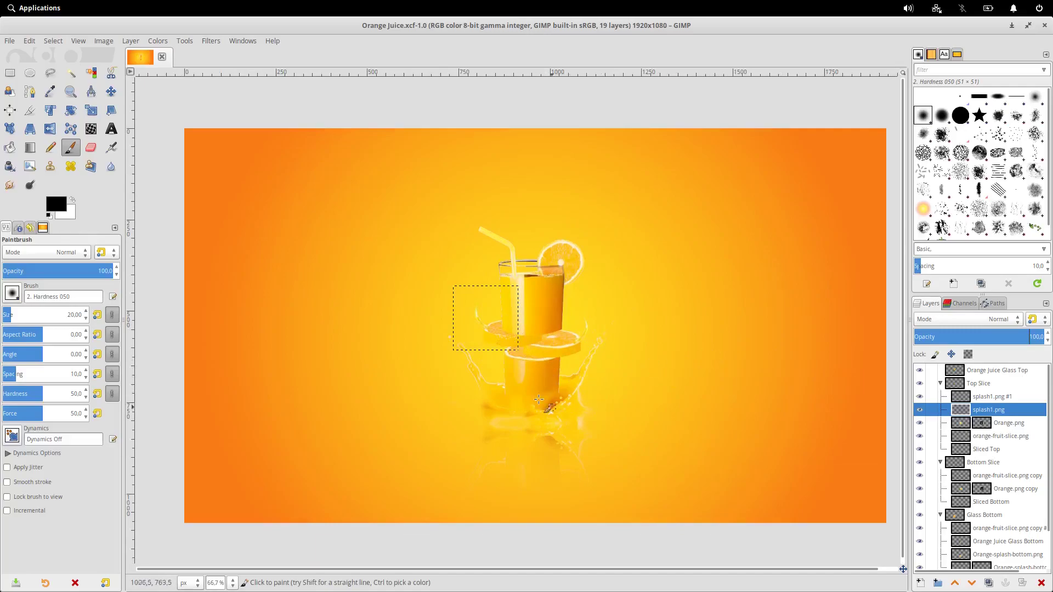
Link the Top Slice group with its layers and move splash1.png #1 to the top of the Bottom Slice group
scroll(551, 367, up, 1)
scroll(528, 327, up, 1)
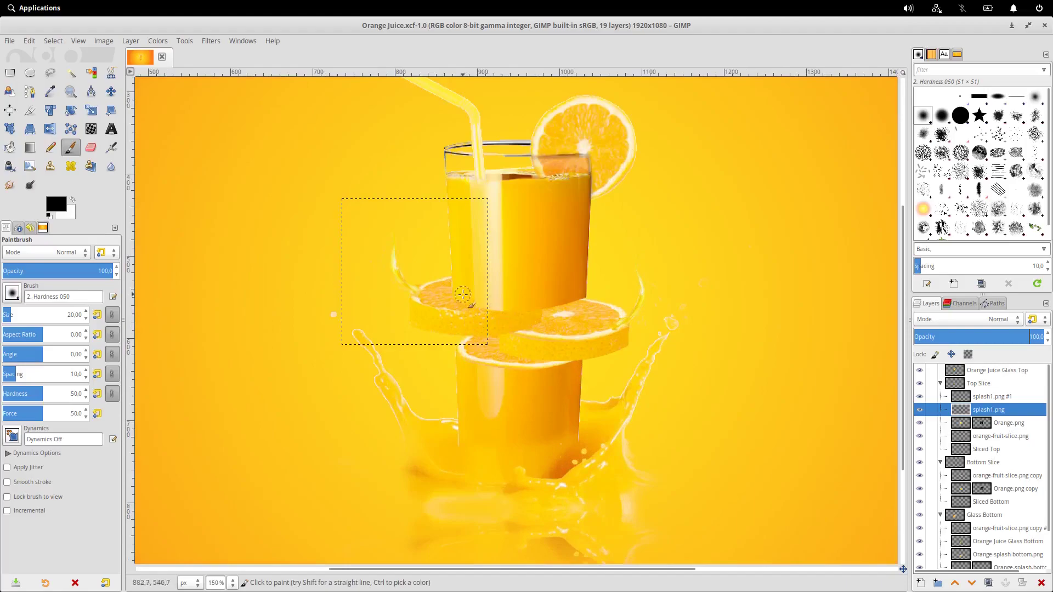
scroll(405, 314, up, 1)
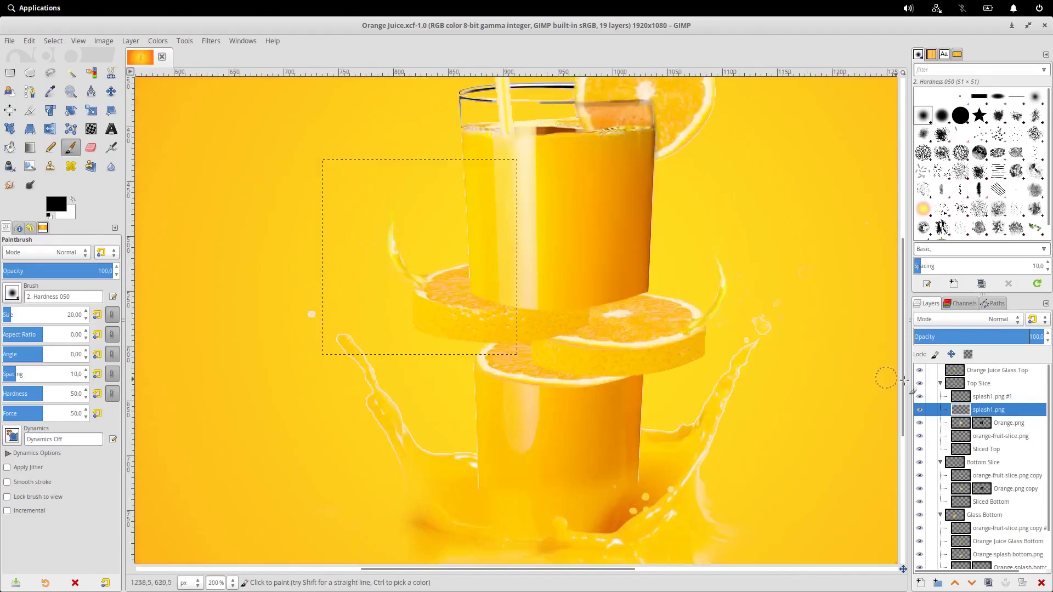
click(932, 384)
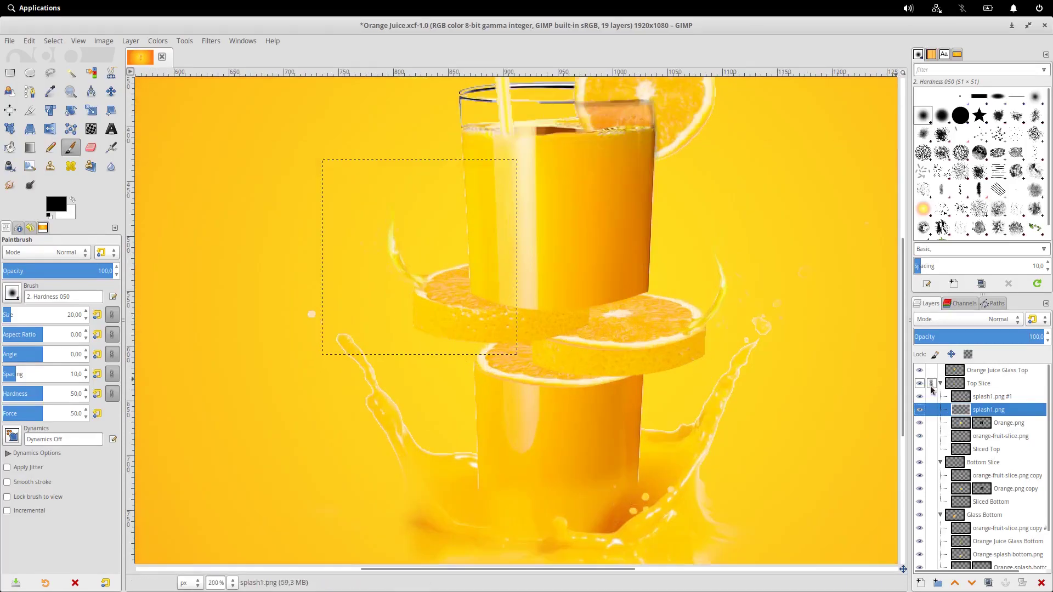
drag(931, 425, 932, 452)
click(994, 400)
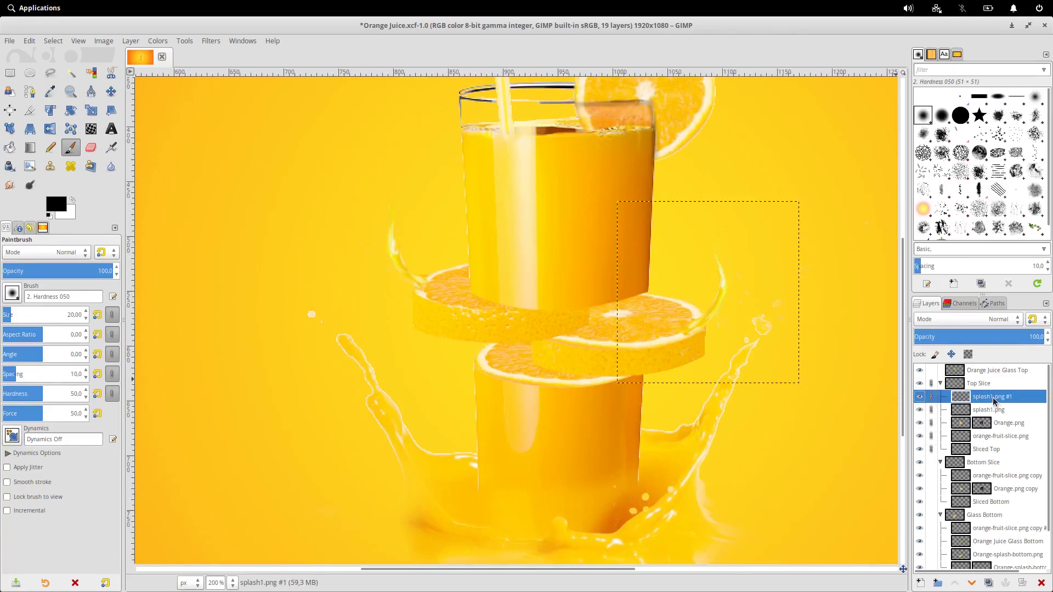
drag(991, 399, 1005, 473)
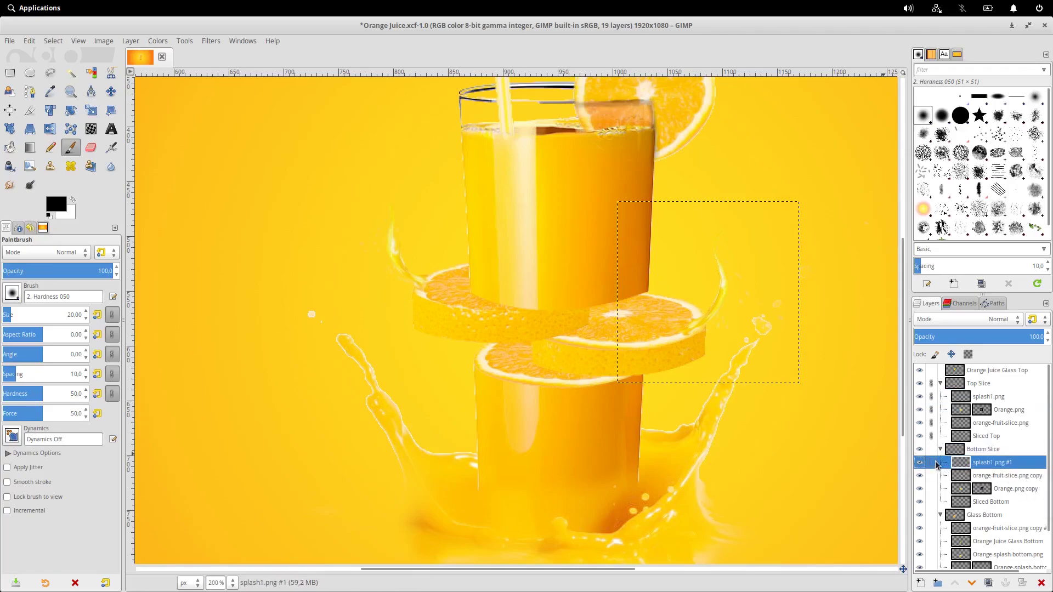
Move the linked Top Slice layers slightly down and left so the upper orange slice shows below the glass top
click(980, 396)
click(979, 386)
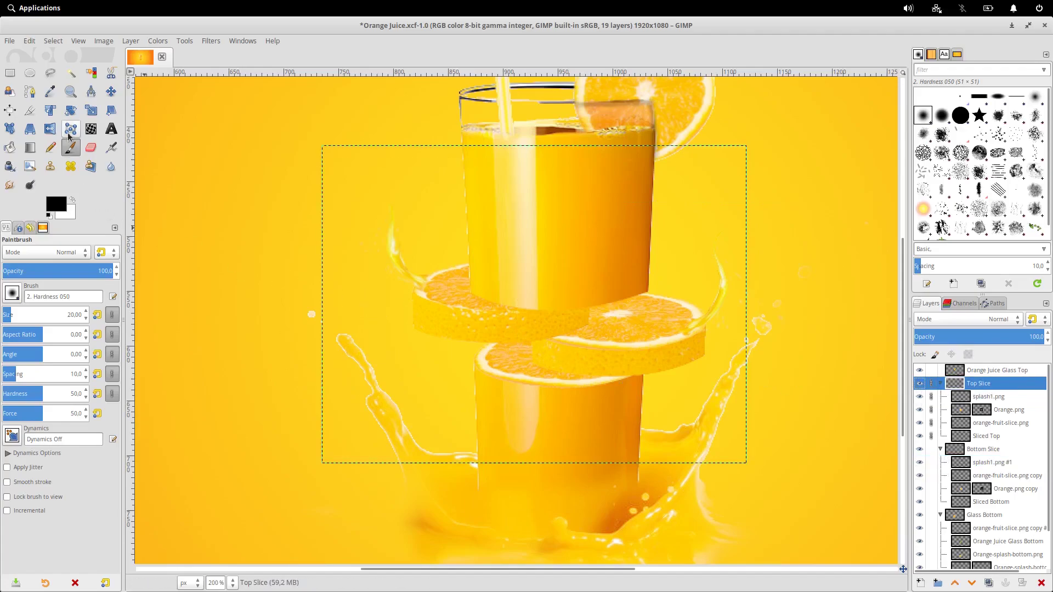
click(111, 92)
mouse_move(481, 316)
mouse_down()
mouse_move(466, 318)
mouse_move(457, 301)
mouse_move(440, 307)
mouse_move(454, 305)
mouse_move(449, 312)
mouse_up()
click(958, 383)
click(649, 341)
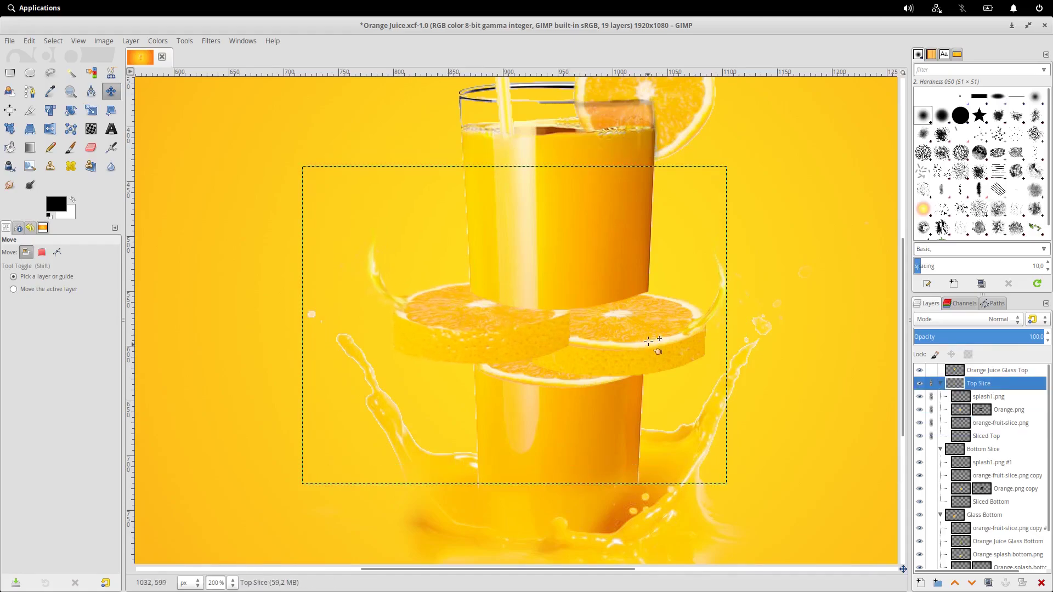
Unlink the Top Slice group and its layers, then try moving the Bottom Slice group and undo that move
click(931, 411)
click(931, 424)
click(932, 437)
click(952, 447)
drag(661, 343, 671, 348)
click(932, 449)
key(ctrl+z)
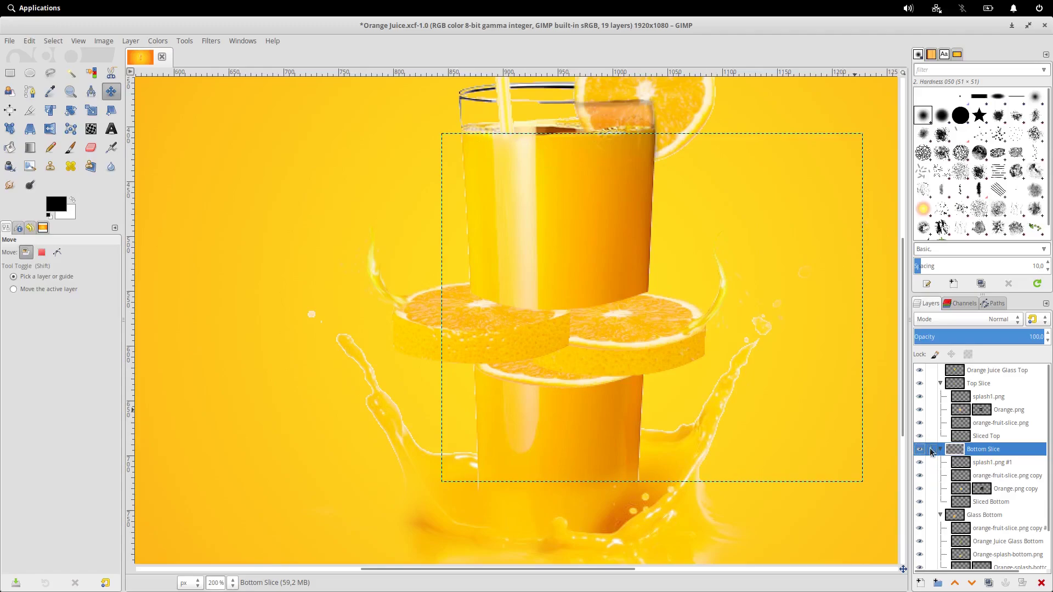
Link the Bottom Slice group's layers and lower the bottom orange slice slightly with its splash
click(931, 462)
click(931, 475)
click(930, 489)
click(930, 501)
drag(632, 341, 620, 366)
drag(482, 324, 486, 318)
Unlink the Bottom Slice group and all of its layers
click(931, 449)
click(931, 462)
click(930, 476)
click(930, 488)
click(930, 502)
scroll(586, 329, down, 2)
scroll(674, 356, up, 2)
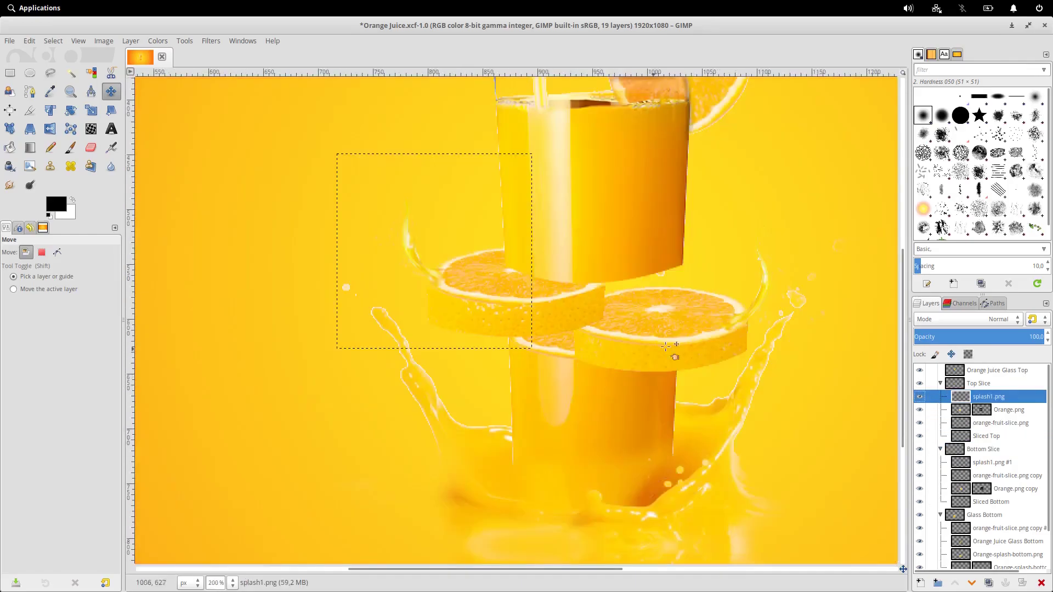
Relink the Top Slice layers to raise the upper orange slice slightly, and save the image
click(930, 384)
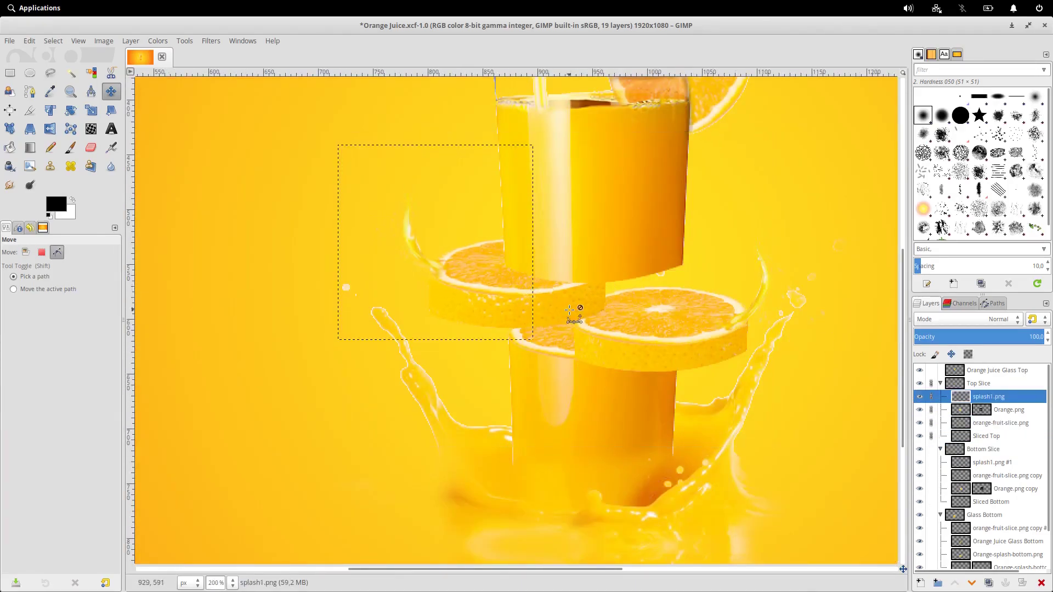
key(shift+ctrl+j)
key(ctrl+s)
scroll(518, 328, up, 1)
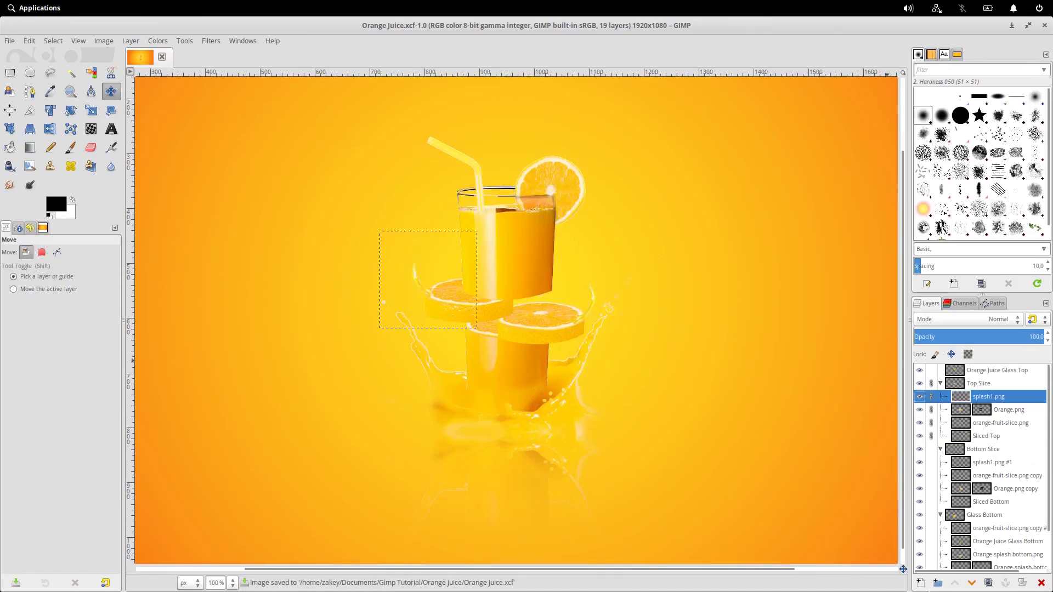
Create a transparent 1920 by 1080 px layer named shadow at the top of the Top Slice group
click(921, 583)
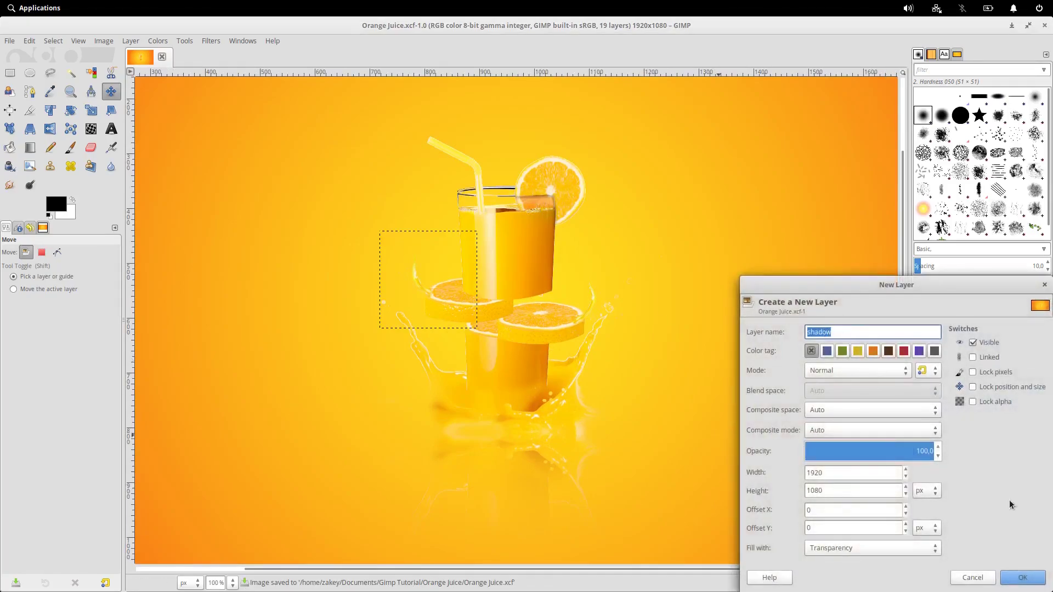
click(1023, 577)
scroll(491, 289, up, 3)
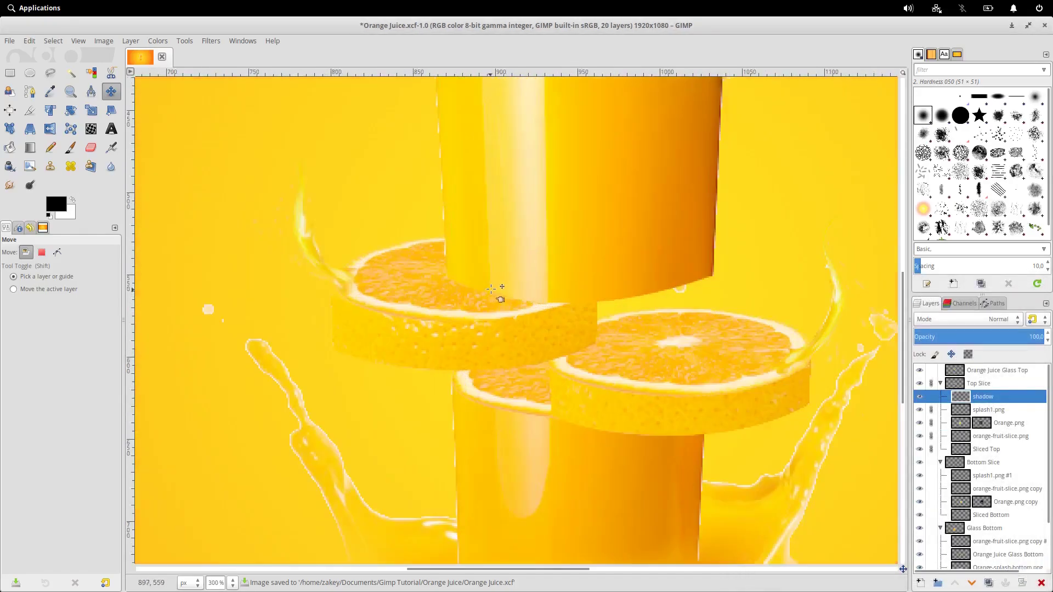
Paint a black shadow along the upper glass's bottom edge on the top slice, using the size 20 Hardness 050 brush
click(70, 147)
scroll(540, 266, up, 3)
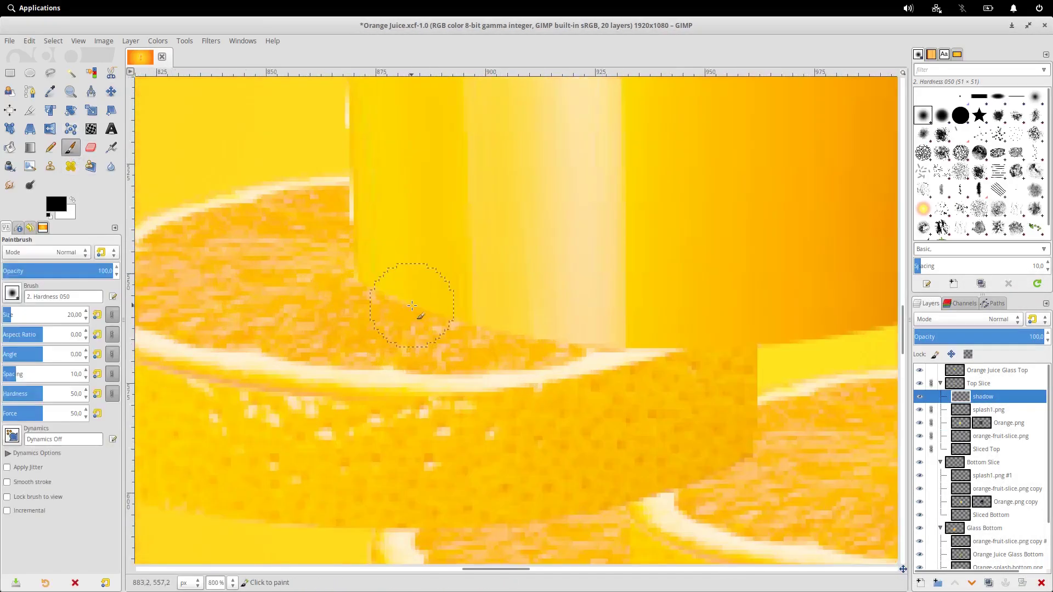
mouse_move(356, 282)
mouse_down()
mouse_move(472, 324)
mouse_move(606, 349)
mouse_move(630, 310)
mouse_move(482, 301)
mouse_move(413, 278)
mouse_move(627, 328)
mouse_move(505, 341)
mouse_move(646, 322)
mouse_move(459, 349)
mouse_move(486, 345)
mouse_up()
key(ctrl+z)
mouse_move(362, 285)
mouse_down()
mouse_move(493, 321)
mouse_move(641, 315)
mouse_move(388, 286)
mouse_move(622, 330)
mouse_move(630, 318)
mouse_move(563, 347)
mouse_up()
scroll(690, 383, down, 3)
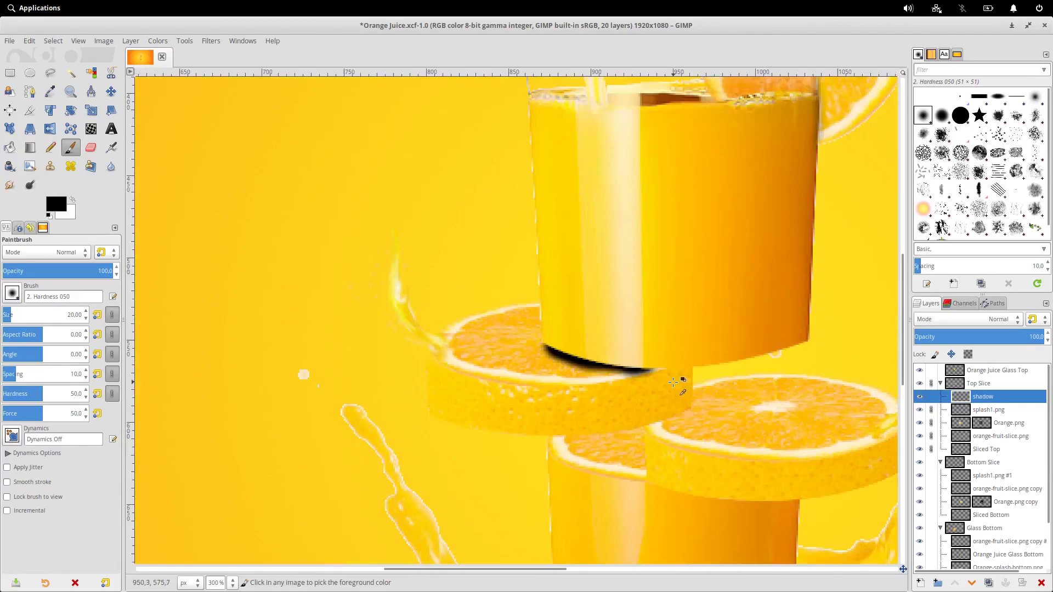
Set the shadow layer's opacity to 70
scroll(674, 382, down, 5)
scroll(673, 382, up, 5)
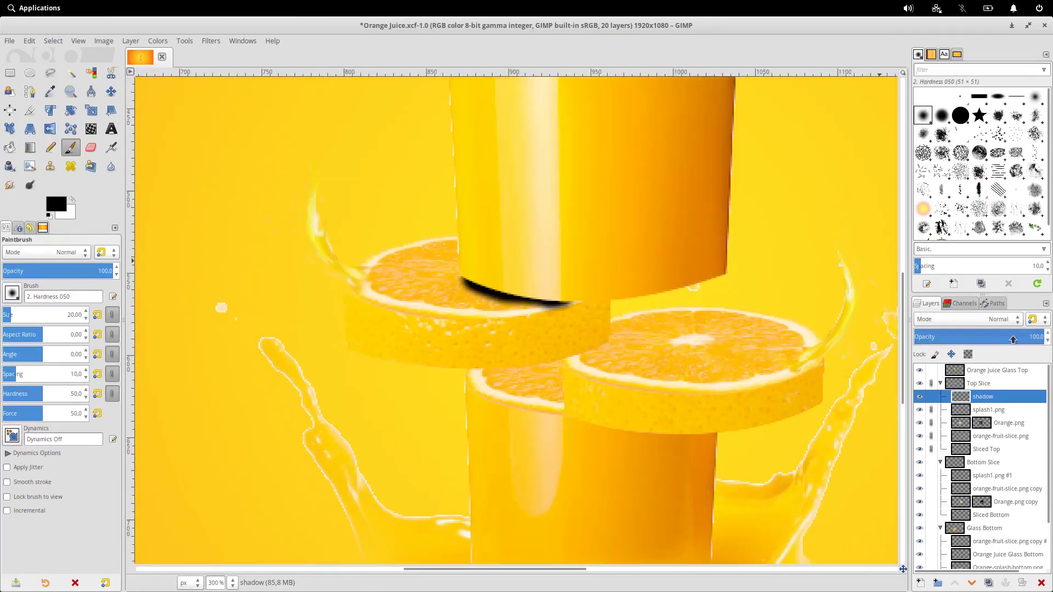
mouse_move(1013, 340)
mouse_down()
mouse_move(994, 339)
mouse_move(1005, 339)
mouse_up()
scroll(718, 384, down, 4)
scroll(731, 364, right, 1)
scroll(498, 356, up, 2)
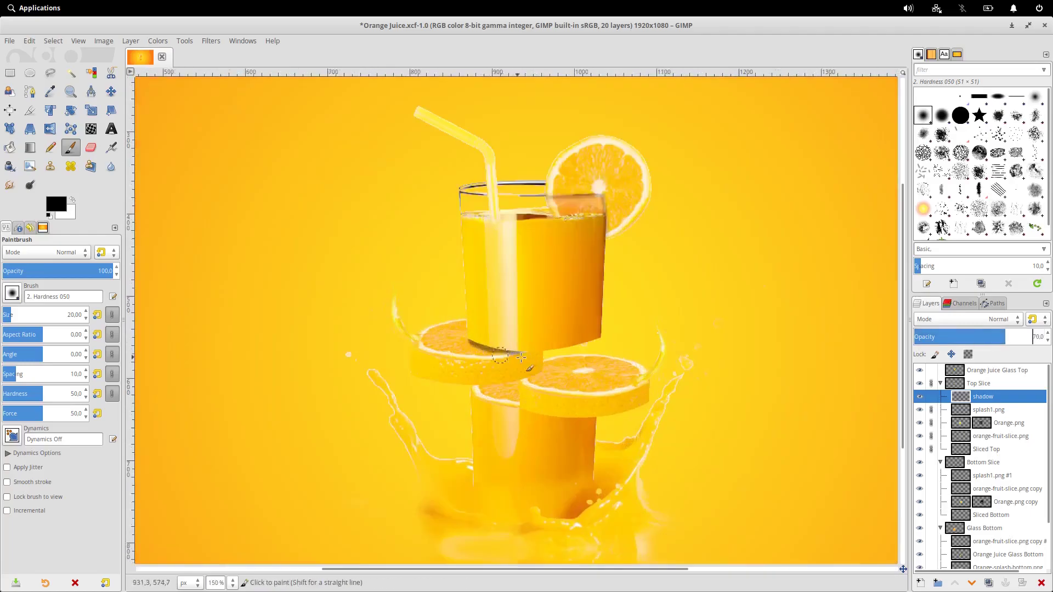
Apply a Gaussian Blur of 5.82 to the shadow layer and set its opacity to 90.4
key(plus)
key(plus)
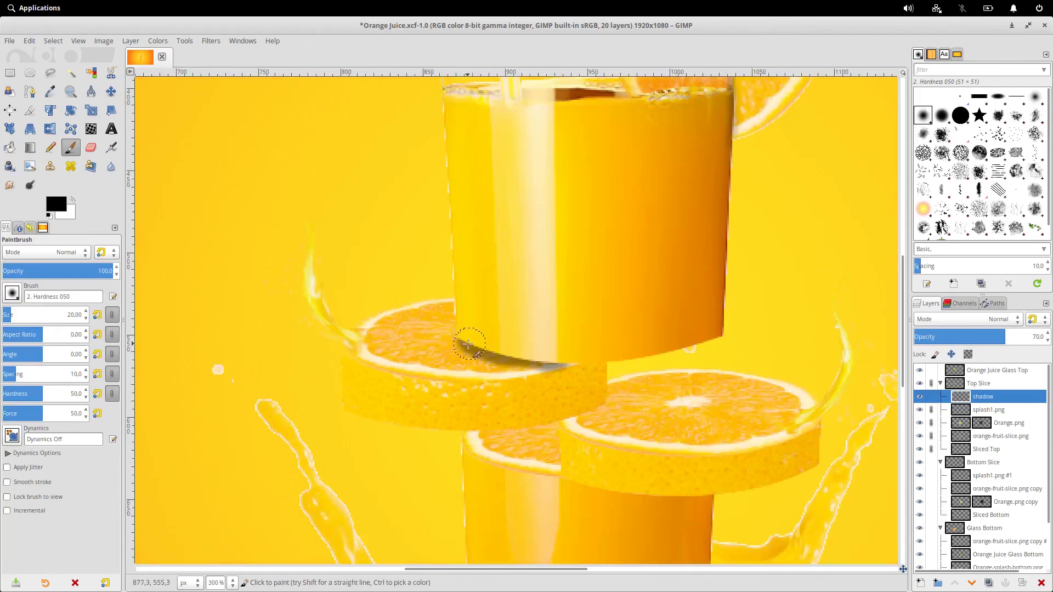
click(208, 42)
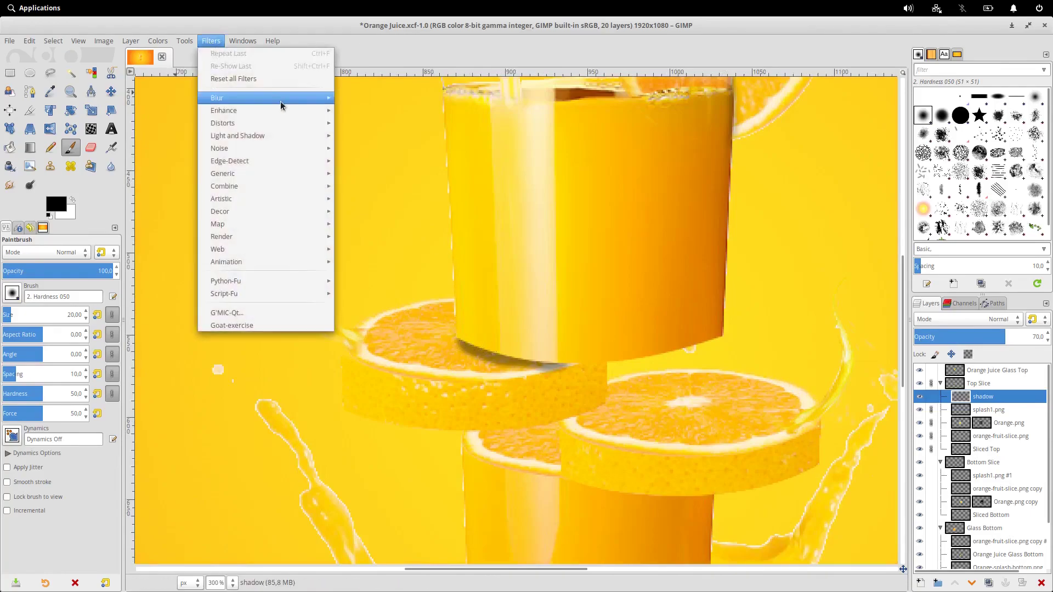
mouse_move(285, 99)
click(385, 102)
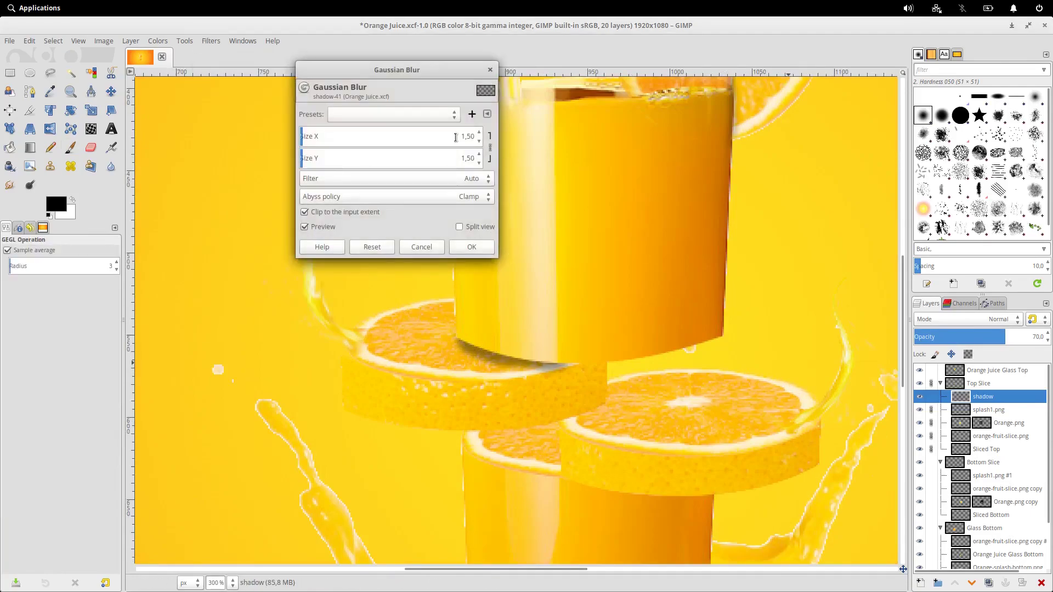
drag(455, 137, 309, 135)
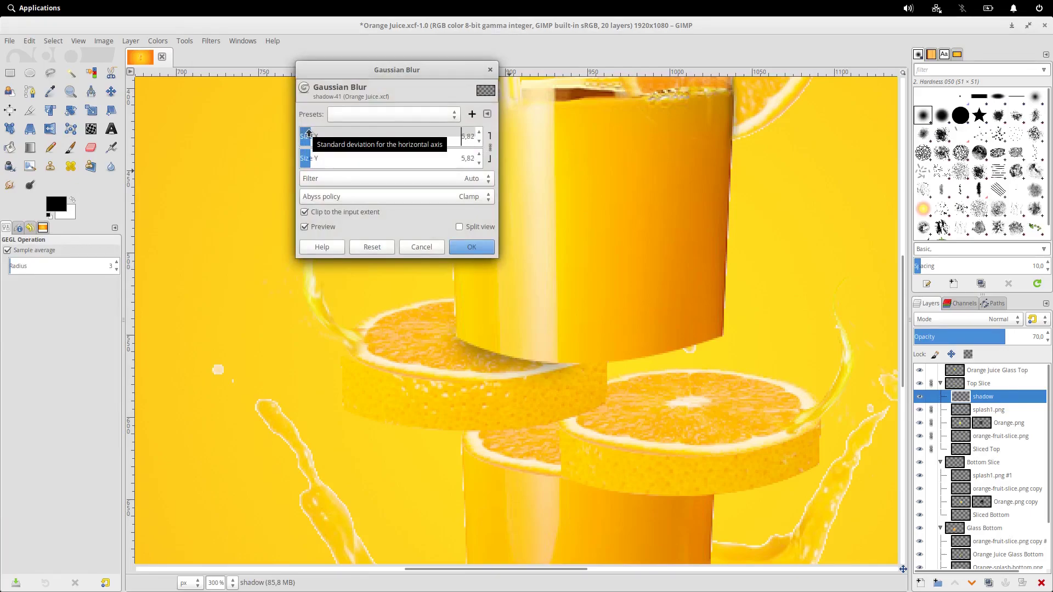
click(458, 249)
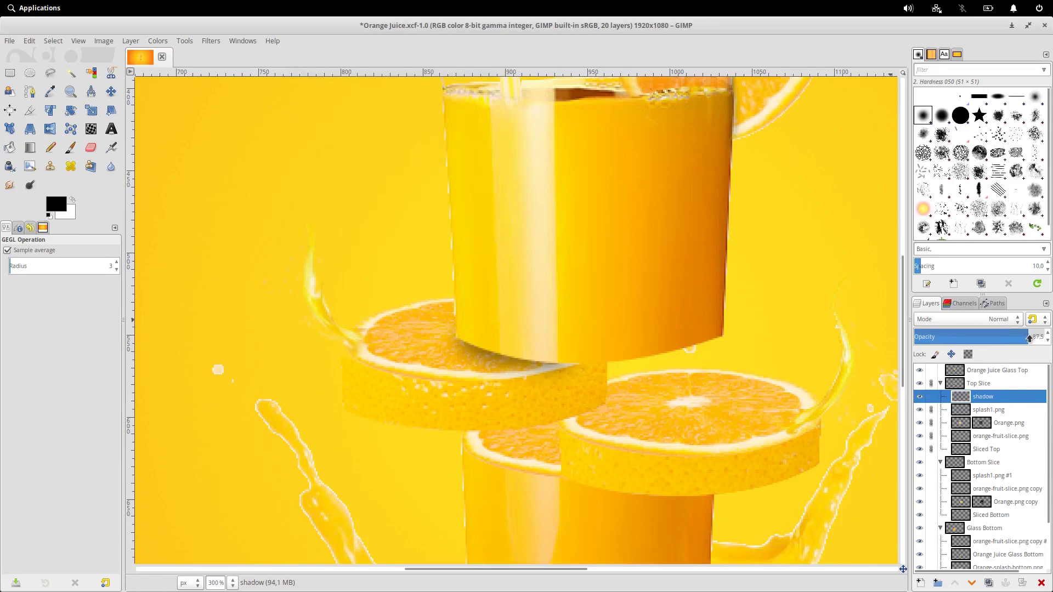
scroll(692, 397, down, 4)
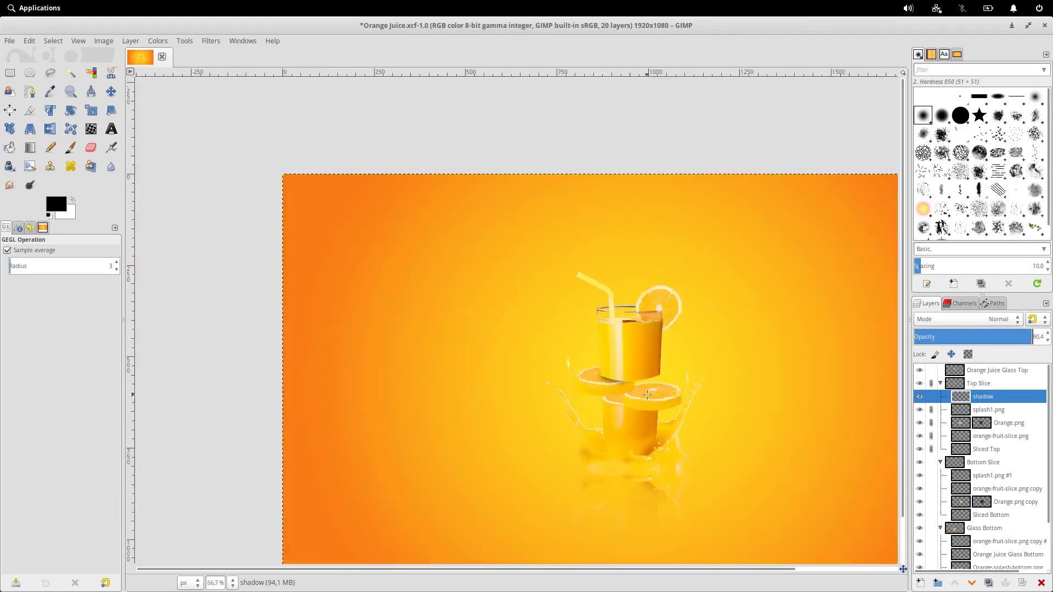
scroll(692, 397, up, 2)
Create a transparent 1920 by 1080 px layer named shadow and place it at the top of the Glass Bottom group
key(2)
click(992, 476)
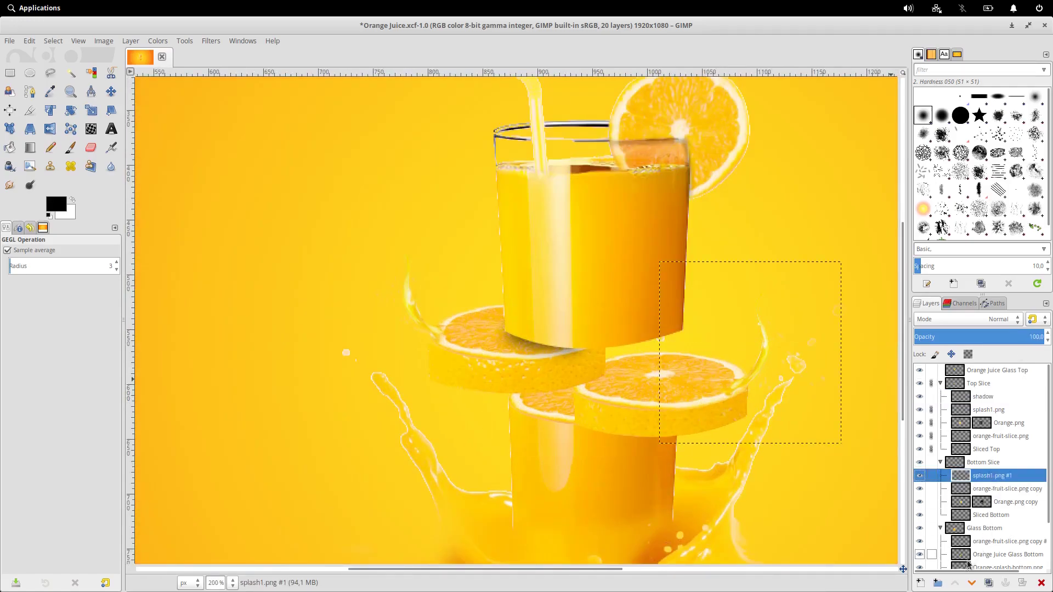
click(921, 582)
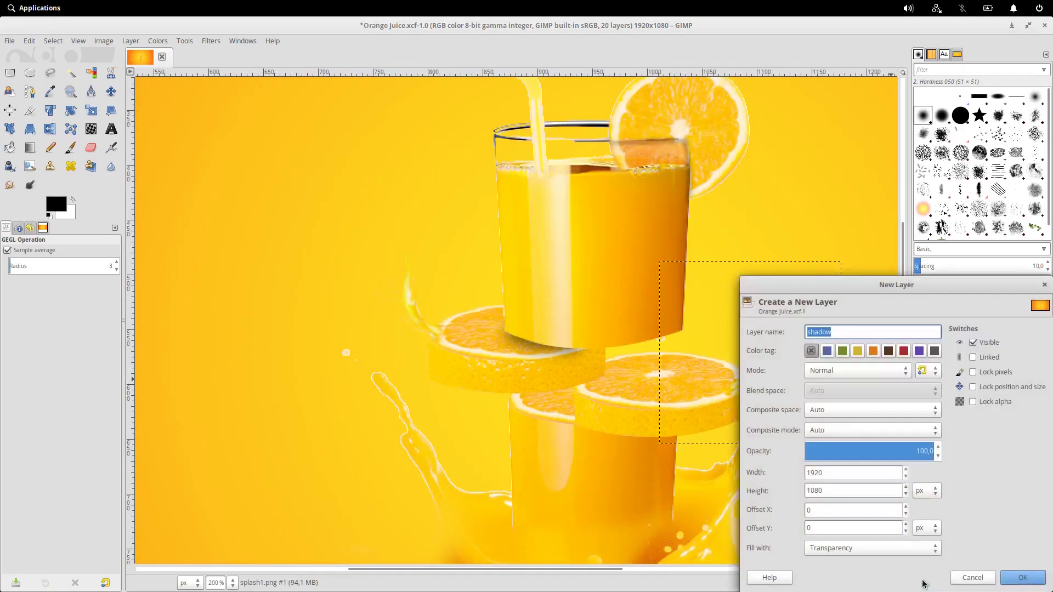
click(1036, 574)
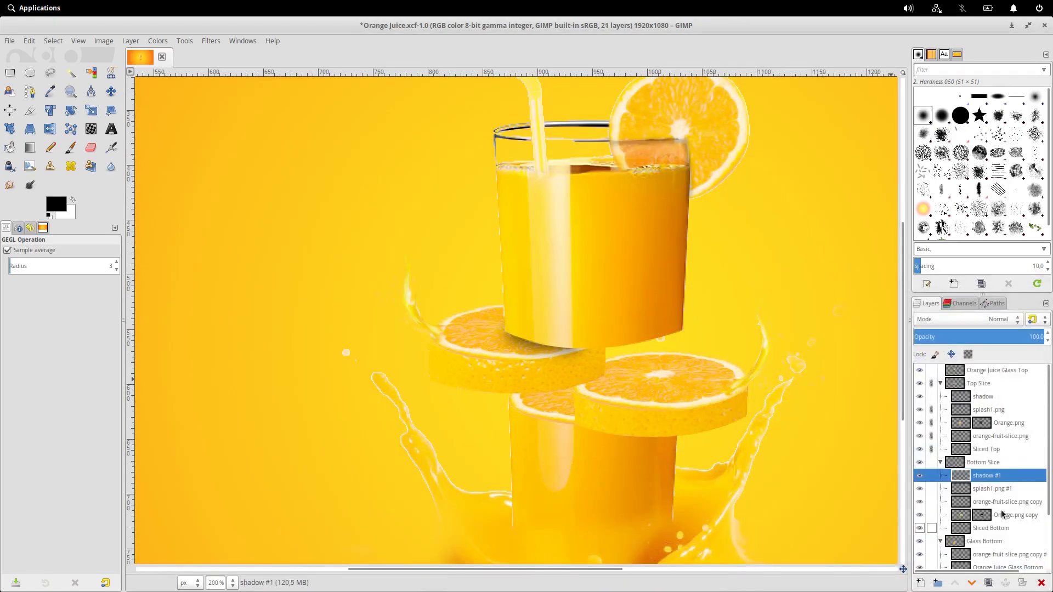
key(3)
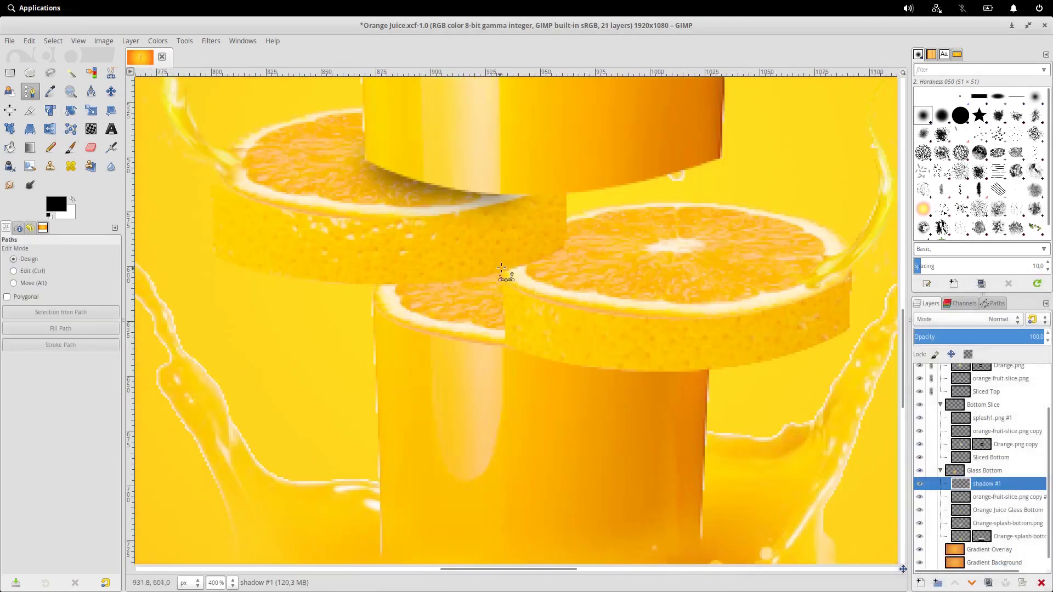
Paint a black shadow on the lower glass's sliced top, beneath the two orange slices, using the size 20 Hardness 050 brush
key(p)
key(4)
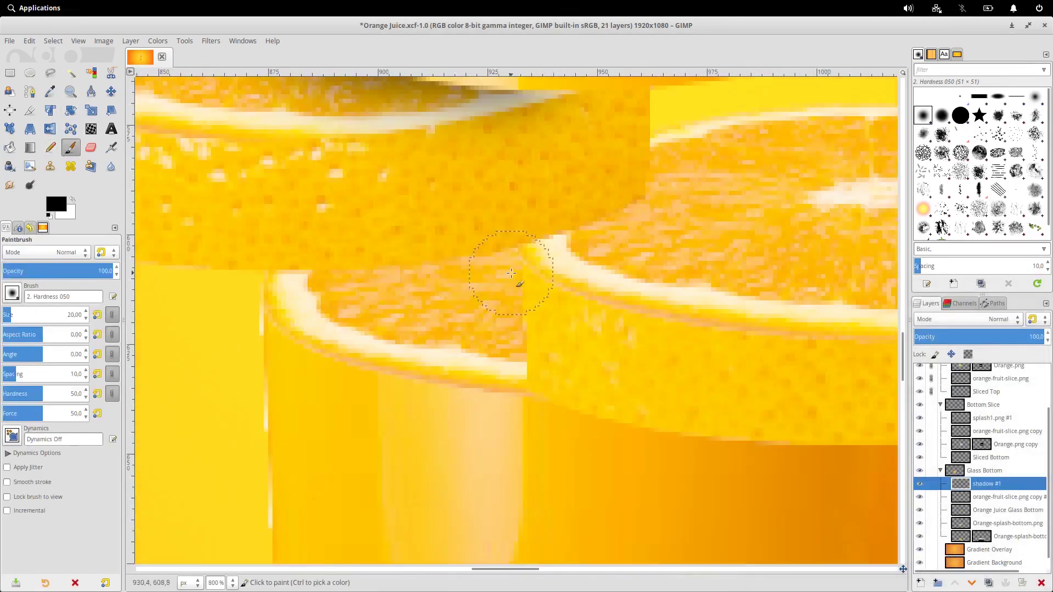
mouse_move(513, 280)
mouse_down()
mouse_move(459, 268)
mouse_move(533, 353)
mouse_move(351, 283)
mouse_up()
ctrl+scroll(531, 364, down, 4)
Apply Gaussian Blur to the lower glass's shadow layer, set its opacity to 78.8, and save the image
click(210, 40)
mouse_move(268, 108)
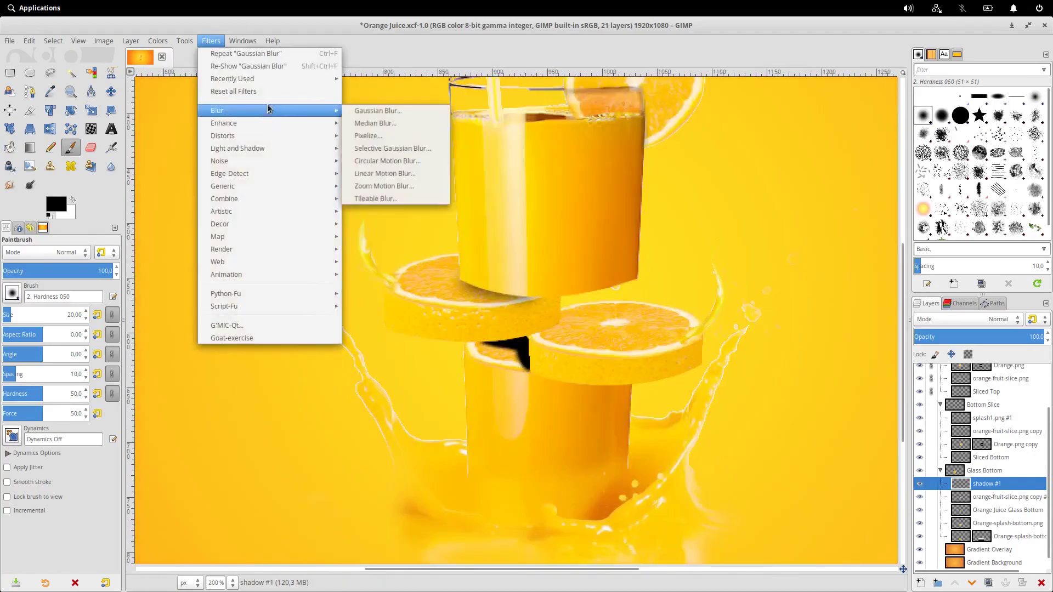
click(372, 110)
click(471, 246)
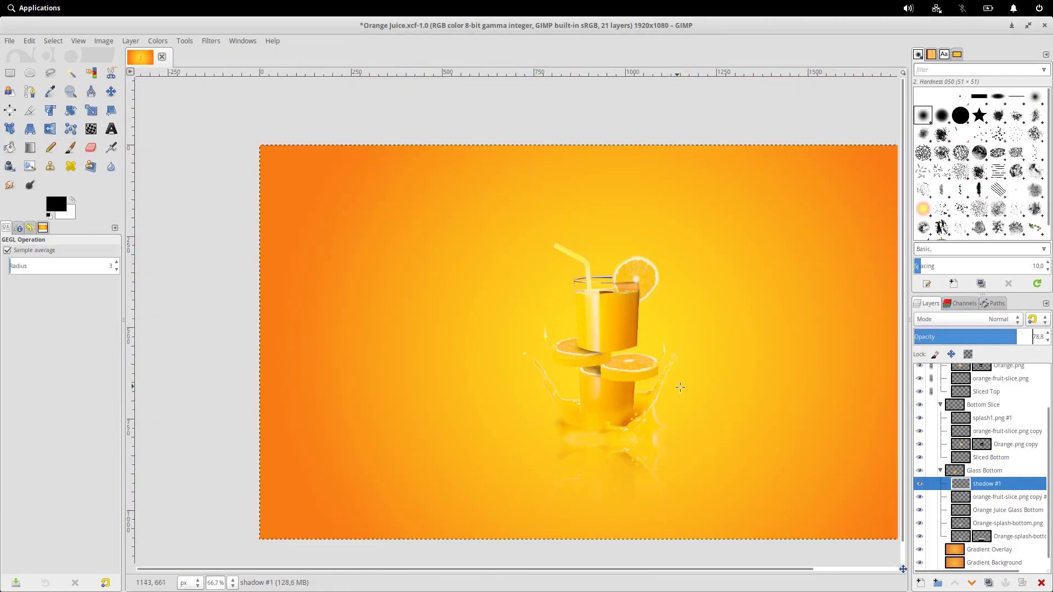
key(ctrl+s)
key(minus)
Add a shadow layer above splash1.png #1 in the Bottom Slice group and paint black where the upper slice overlaps the lower slice
key(3)
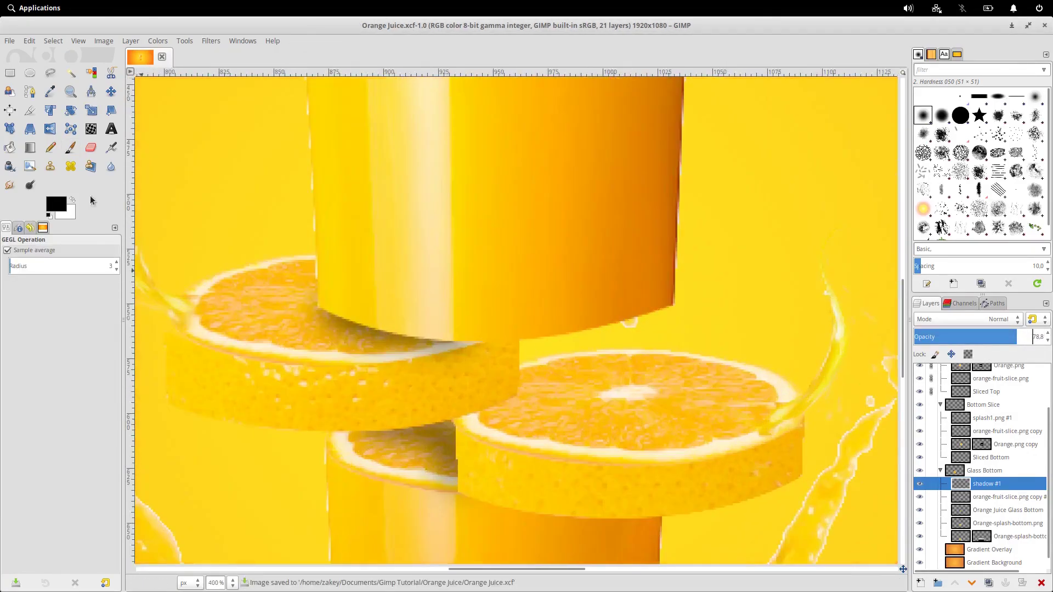
key(p)
click(991, 417)
key(ctrl+shift+n)
key(Return)
drag(511, 399, 475, 417)
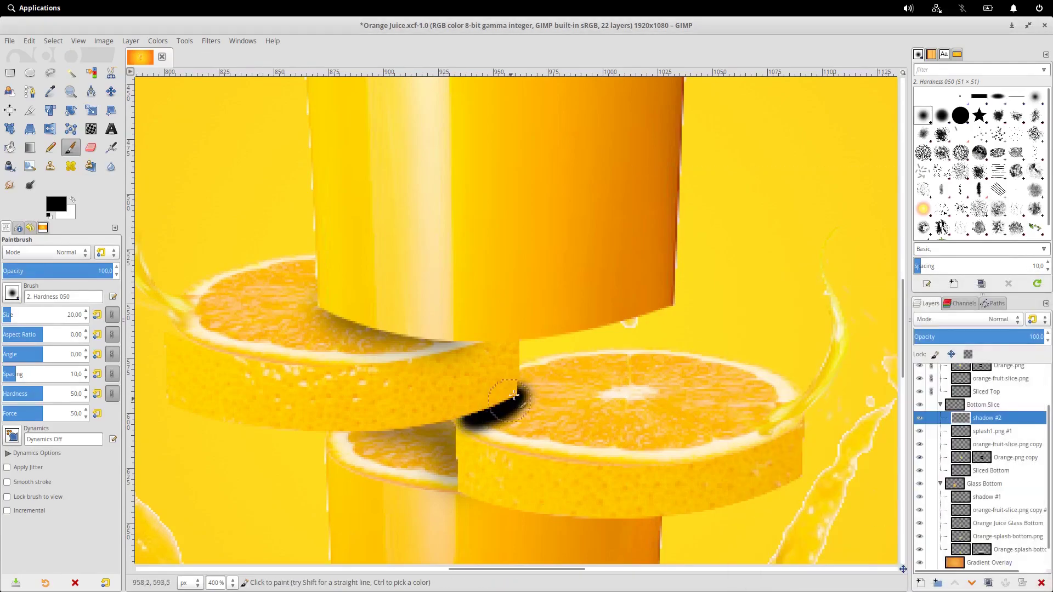
scroll(488, 438, down, 3)
scroll(516, 433, up, 2)
scroll(488, 436, down, 1)
scroll(497, 477, down, 1)
Repeat the Gaussian Blur on the Bottom Slice shadow layer, set its opacity to 69.2, and save the image
click(210, 40)
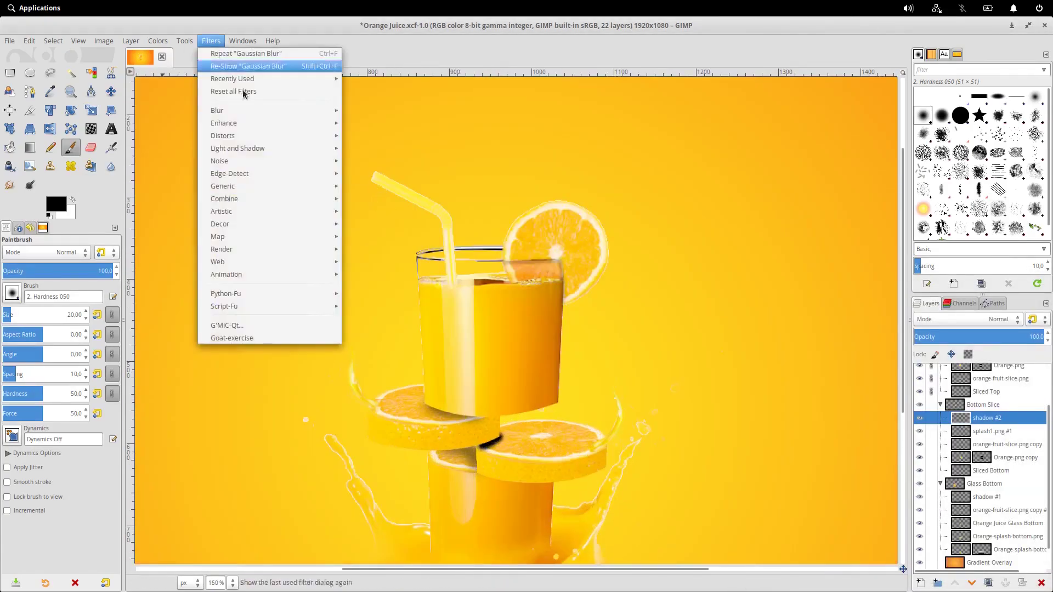
click(241, 54)
drag(1031, 337, 1004, 337)
scroll(652, 447, down, 4)
scroll(599, 342, up, 1)
key(ctrl+s)
scroll(599, 341, up, 1)
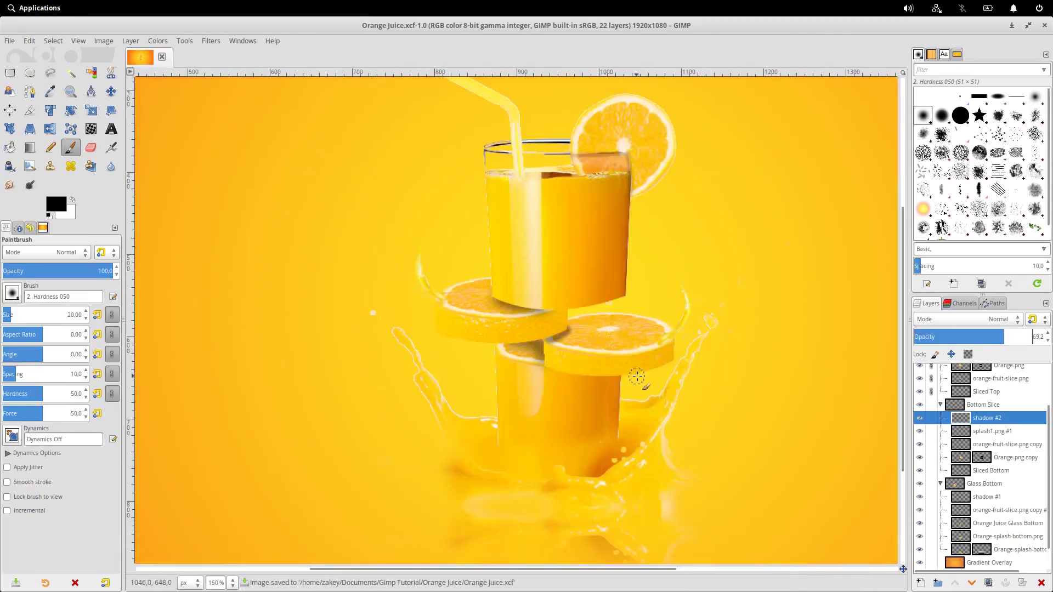
Create a new layer named shadow #3 at the top of the Glass Bottom group
scroll(674, 309, down, 2)
scroll(674, 309, up, 5)
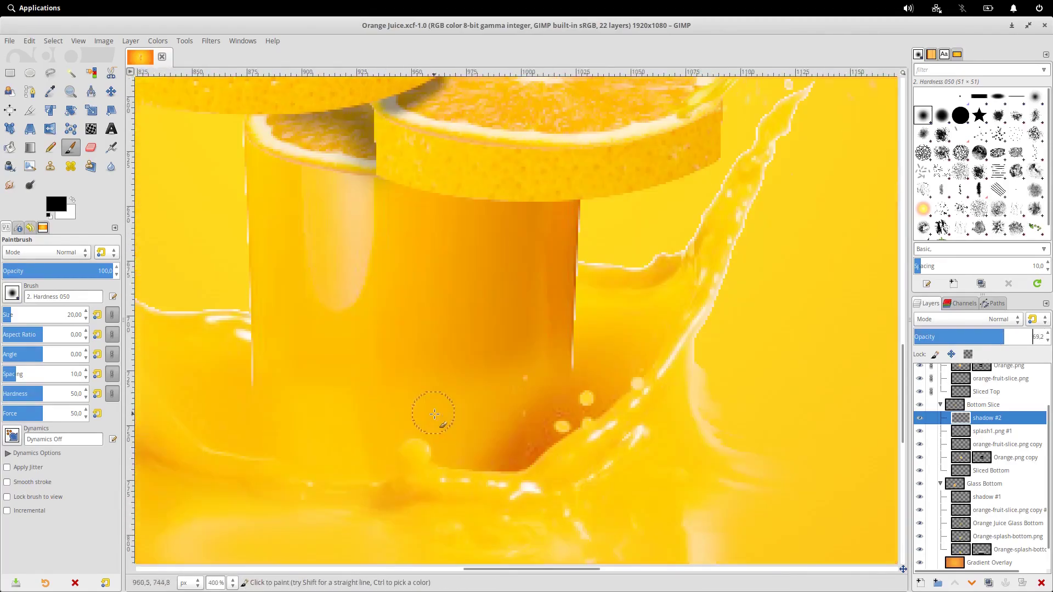
scroll(987, 450, down, 1)
click(996, 484)
click(987, 470)
click(919, 583)
text(shadow #3)
key(Return)
scroll(384, 314, up, 1)
mouse_move(384, 314)
mouse_down()
mouse_move(485, 330)
mouse_move(412, 311)
mouse_move(571, 345)
mouse_up()
key(ctrl+z)
key(ctrl+z)
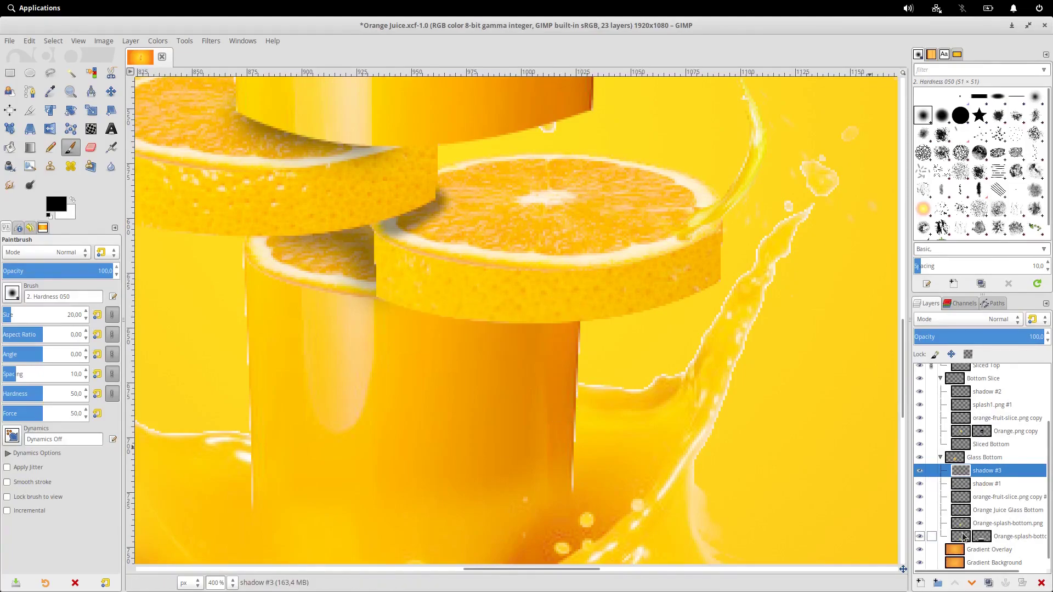
Select the Orange Juice Glass Bottom layer's opaque area and paint a black shadow within it under the lower slice on shadow #3
click(963, 512)
alt+click(963, 512)
drag(384, 310, 551, 370)
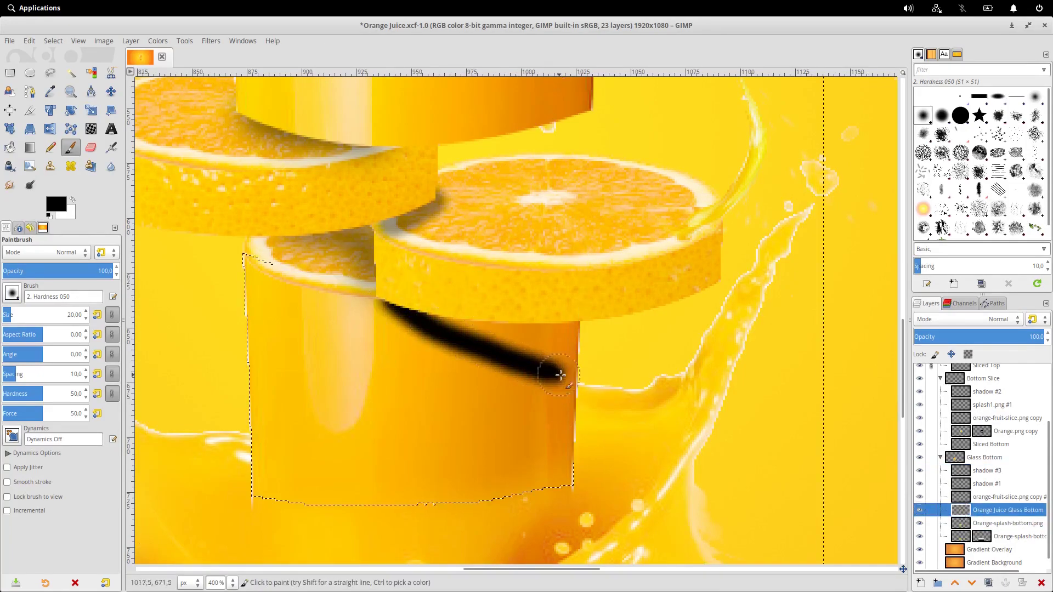
key(ctrl+z)
click(987, 470)
mouse_move(388, 300)
mouse_down()
mouse_move(422, 319)
mouse_move(464, 313)
mouse_move(536, 345)
mouse_move(400, 328)
mouse_move(505, 358)
mouse_move(411, 300)
mouse_move(452, 328)
mouse_up()
key(1)
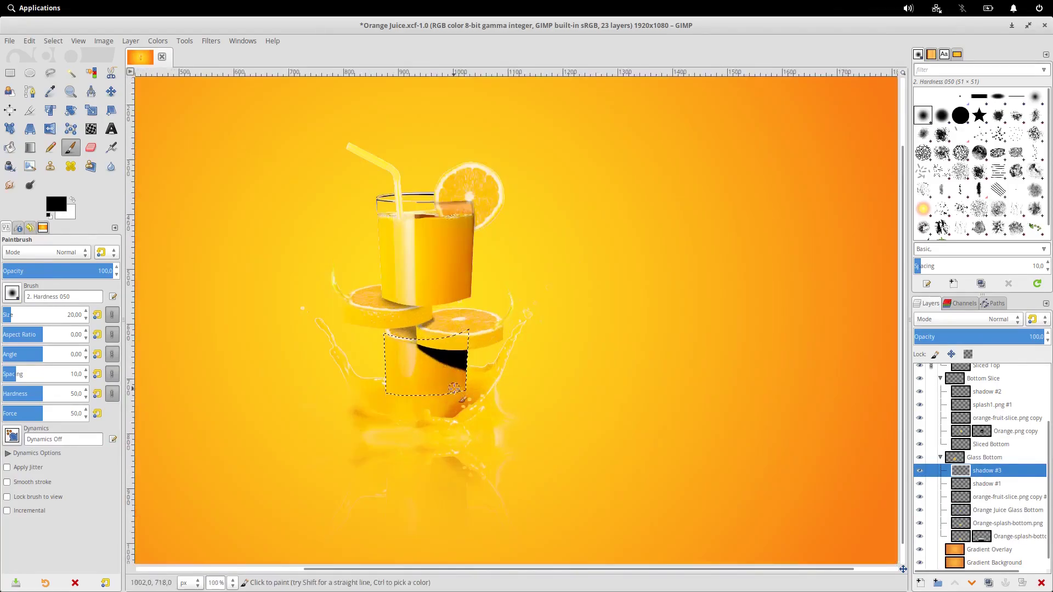
Lower the shadow #3 layer's opacity to soften the shadow under the lower slice, and save the image
drag(1031, 337, 941, 337)
key(minus)
key(ctrl+s)
Clear the glass selection, collapse the three layer groups, and make Orange Juice Glass Top the active layer
key(Page_Down)
key(Page_Down)
key(m)
key(Page_Down)
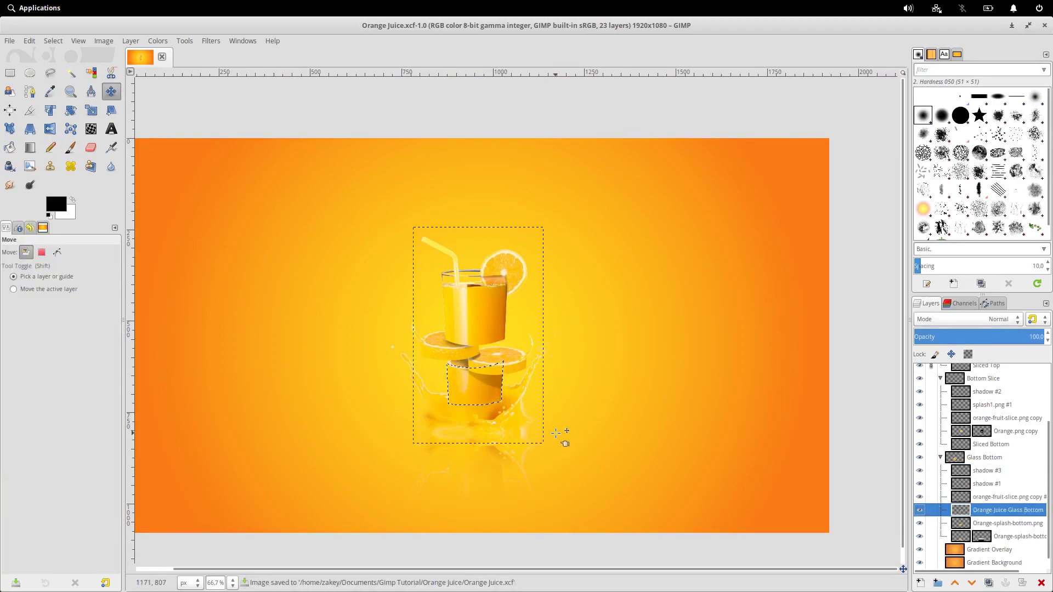
key(Left)
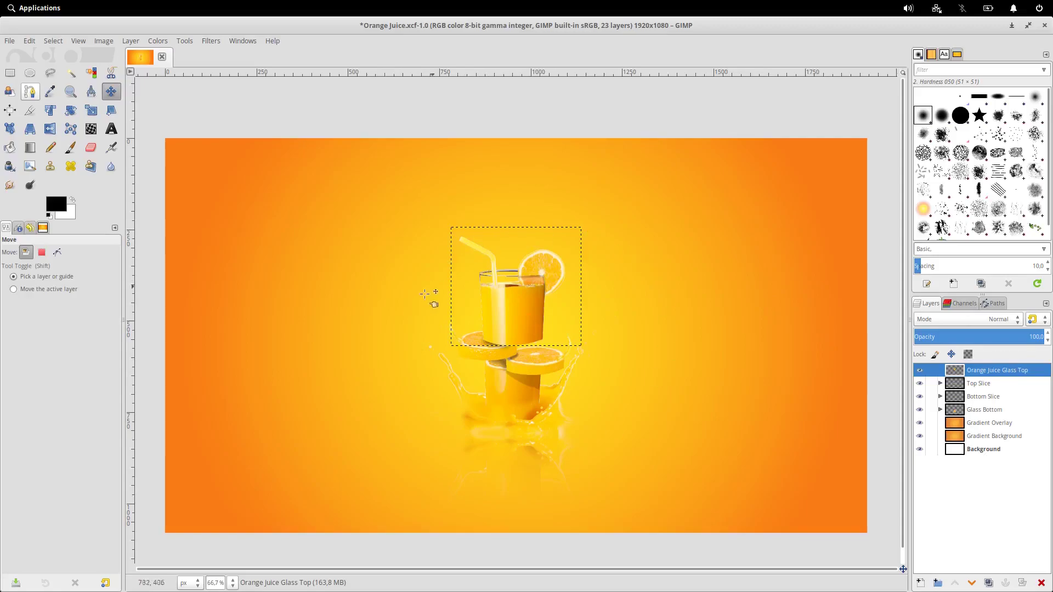
Create a layer group above Orange Juice Glass Top and import half-orange-slice.png into it, converted to the RGB working space
click(938, 583)
click(12, 42)
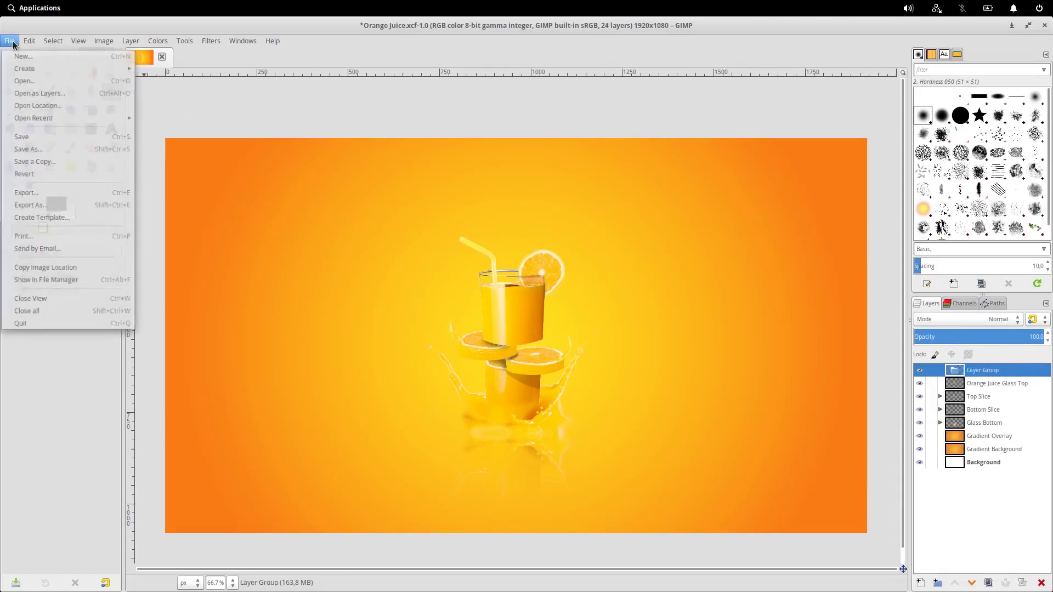
click(22, 89)
click(192, 84)
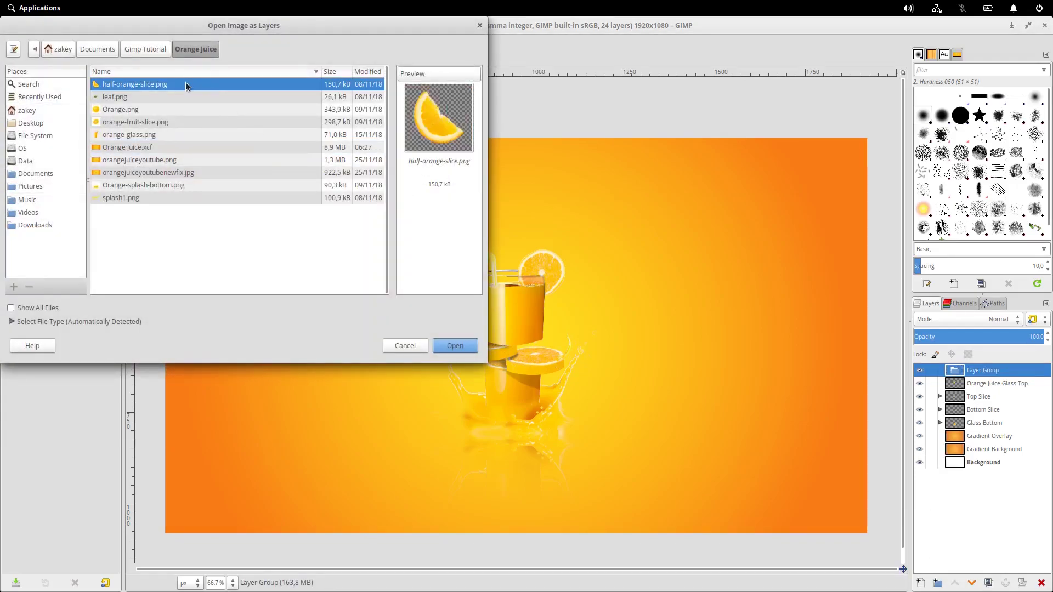
click(459, 346)
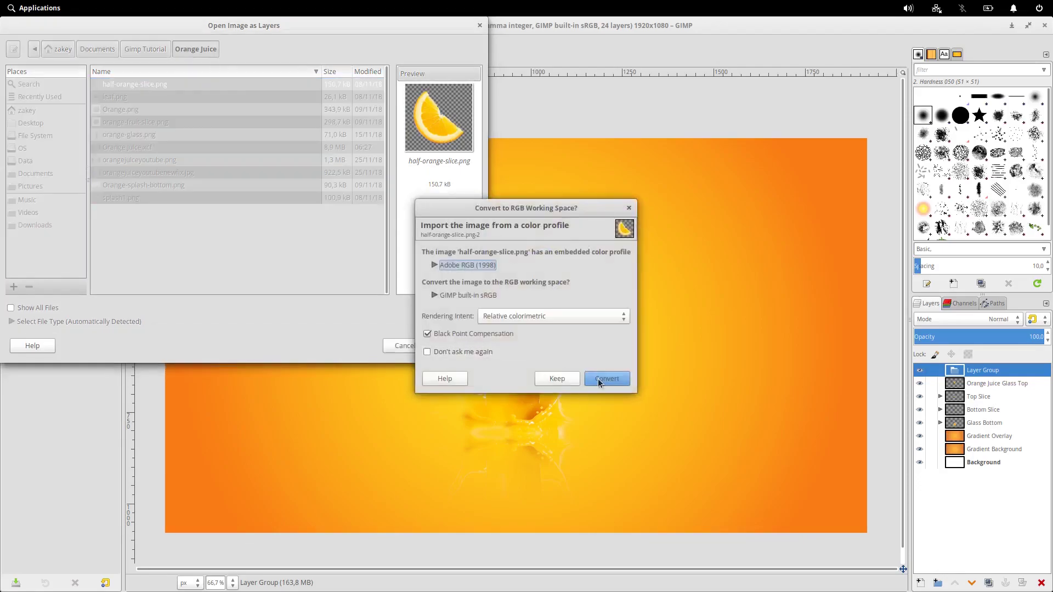
click(600, 379)
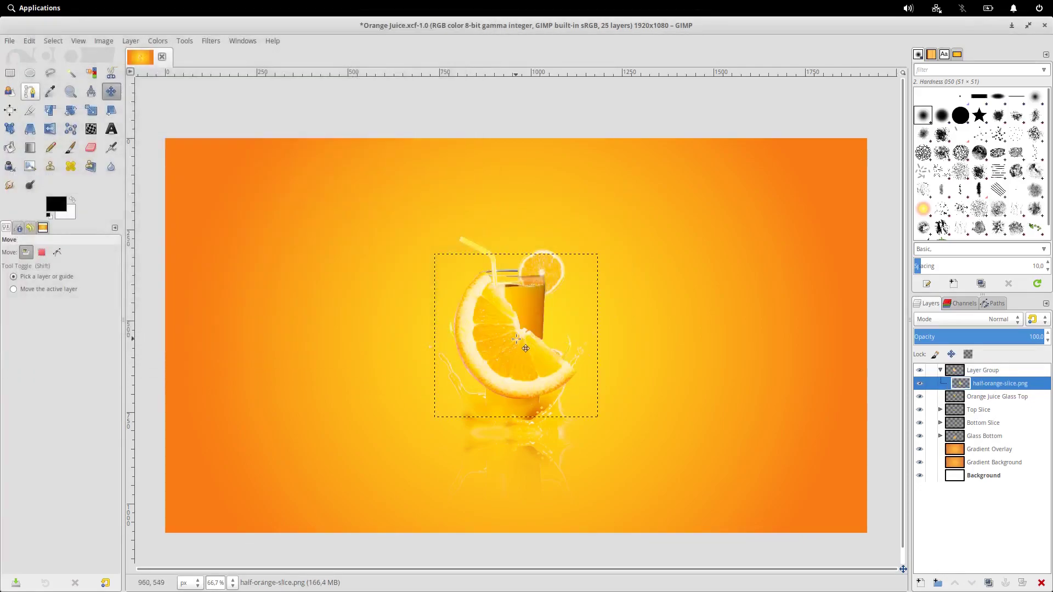
Move the half orange slice to the upper left of the glass, beside the straw, and scale it to about half size
key(1)
drag(523, 351, 349, 200)
key(minus)
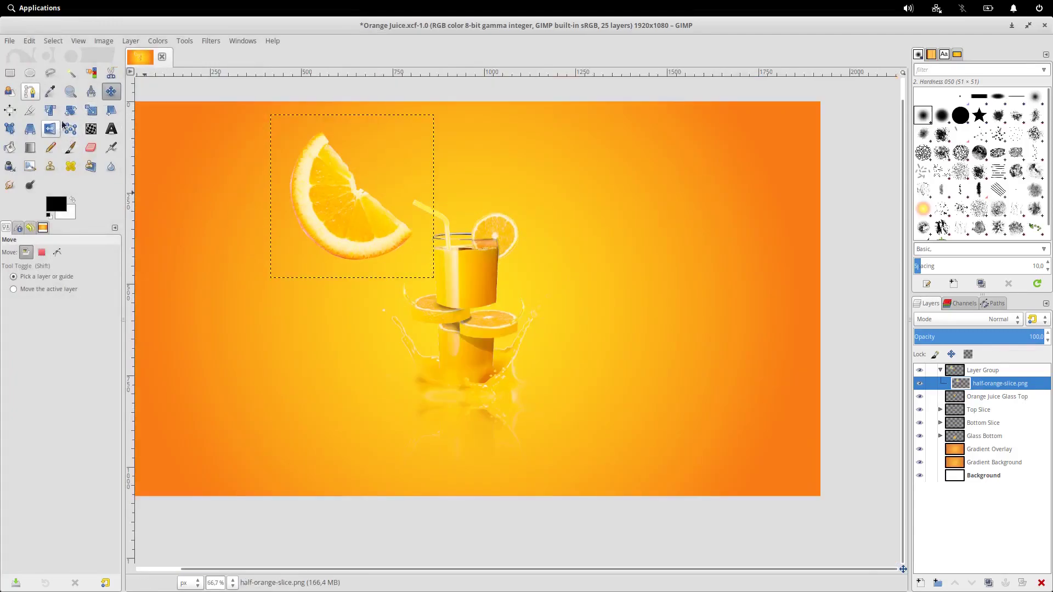
click(91, 111)
drag(426, 271, 388, 255)
click(111, 95)
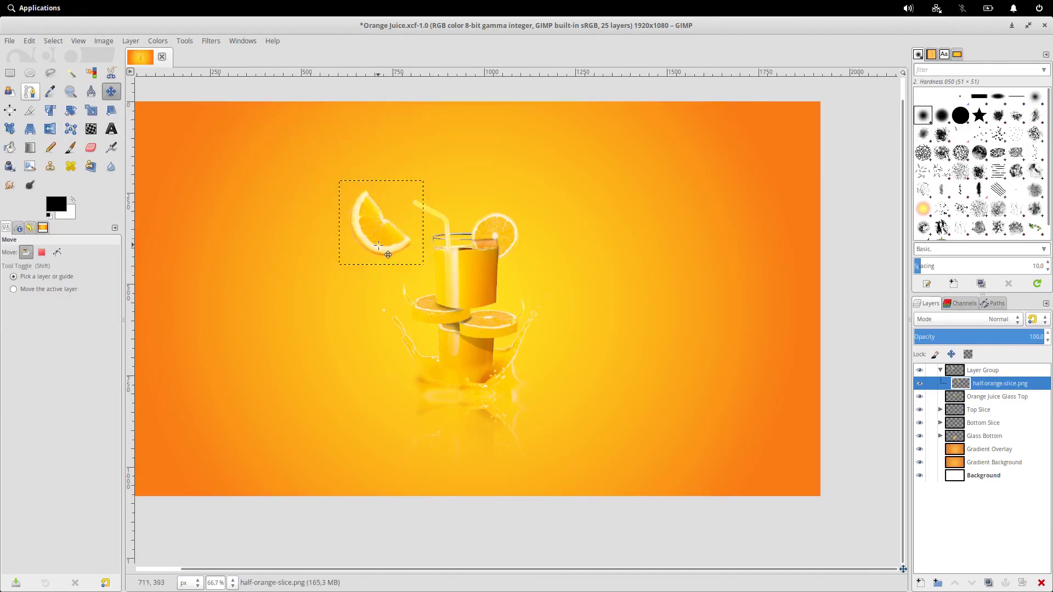
scroll(387, 254, up, 1)
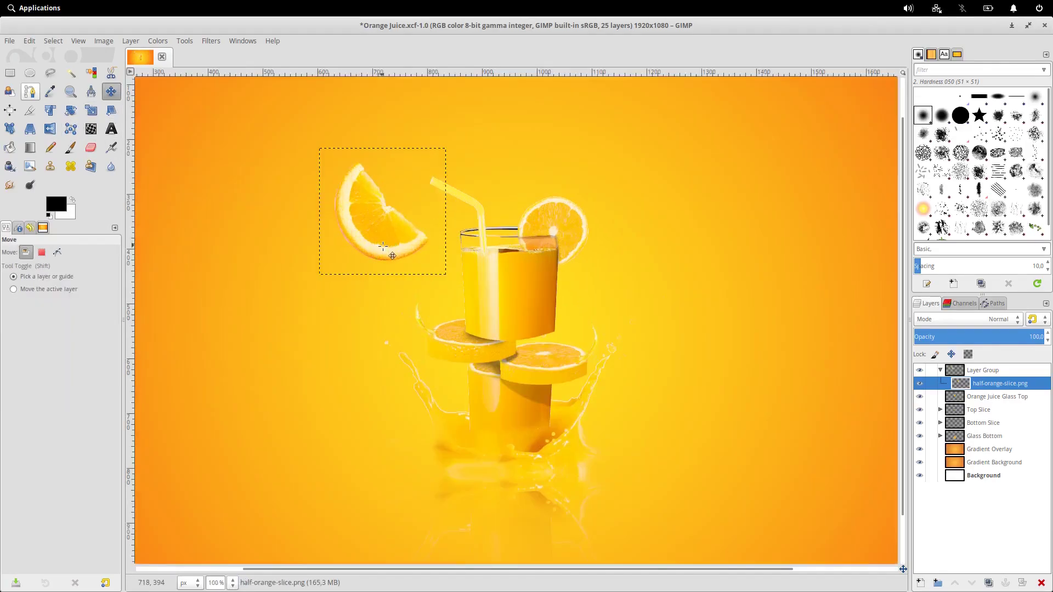
Duplicate the half-orange-slice.png layer and move the copy to the right of the upper glass
click(989, 583)
scroll(456, 276, down, 1)
drag(457, 276, 634, 340)
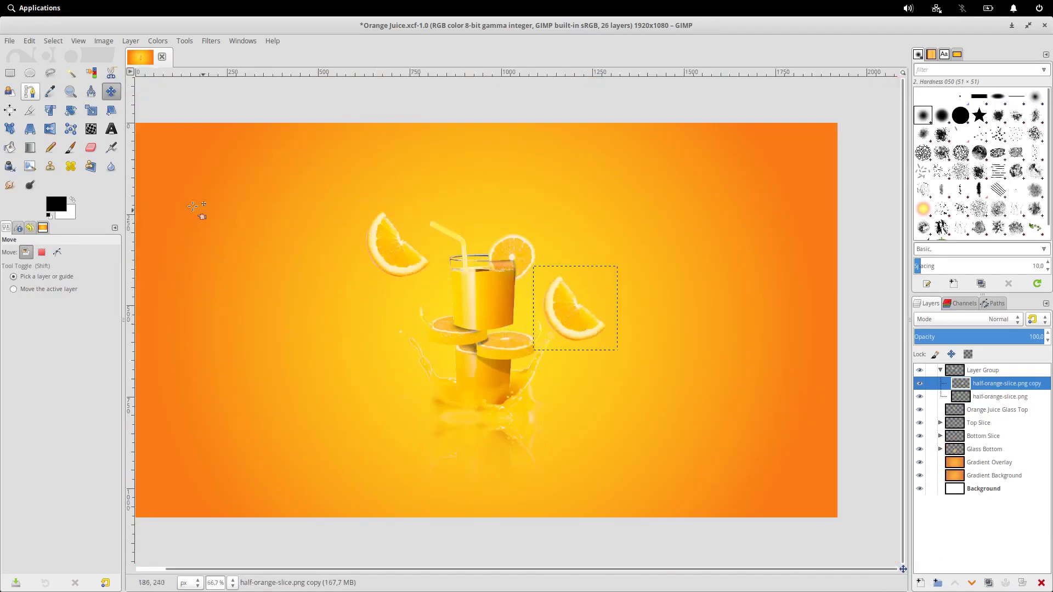
Flip the duplicated half orange slice horizontally so its rind faces away from the glass
click(43, 128)
scroll(529, 318, up, 2)
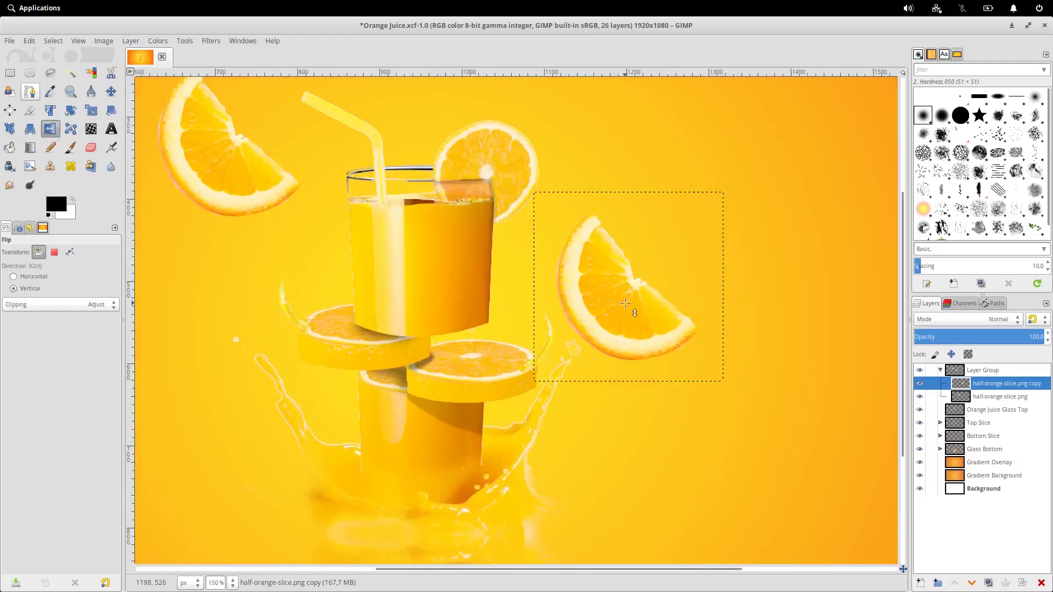
ctrl+click(602, 268)
click(29, 276)
click(618, 299)
Scale the duplicated half orange slice to 120 by 120 px and move it closer to the upper glass's right side
click(91, 110)
drag(668, 348, 559, 294)
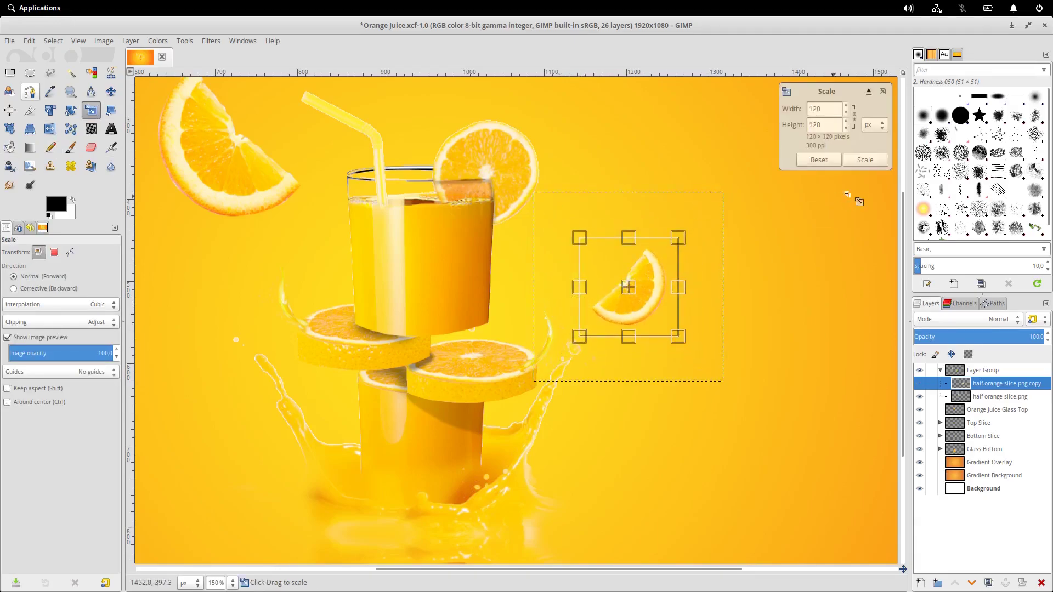
click(865, 160)
click(111, 91)
click(631, 299)
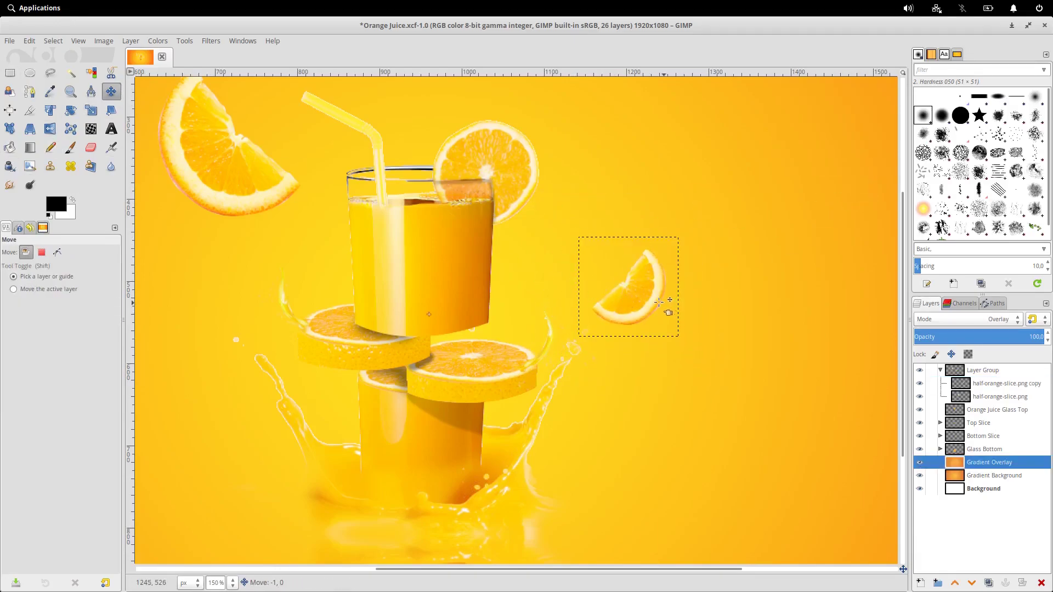
click(646, 302)
drag(642, 299, 610, 286)
Shift the larger half orange slice slightly farther left of the glass
drag(251, 168, 265, 171)
scroll(308, 259, down, 2)
drag(284, 222, 269, 222)
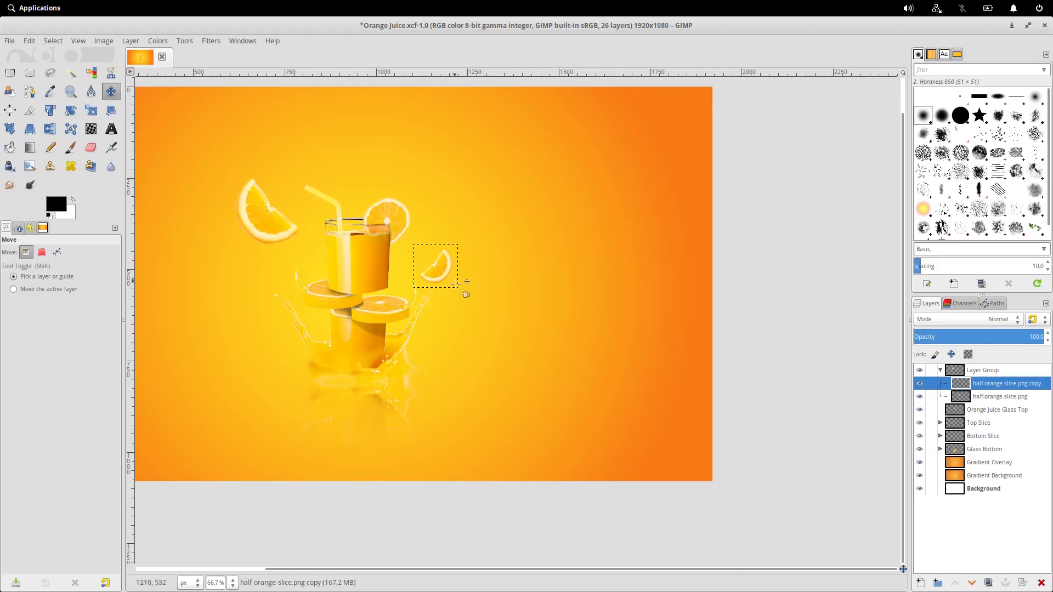
Scale down the larger half orange slice and nudge the smaller half slice closer to the upper glass
drag(432, 272, 428, 273)
key(plus)
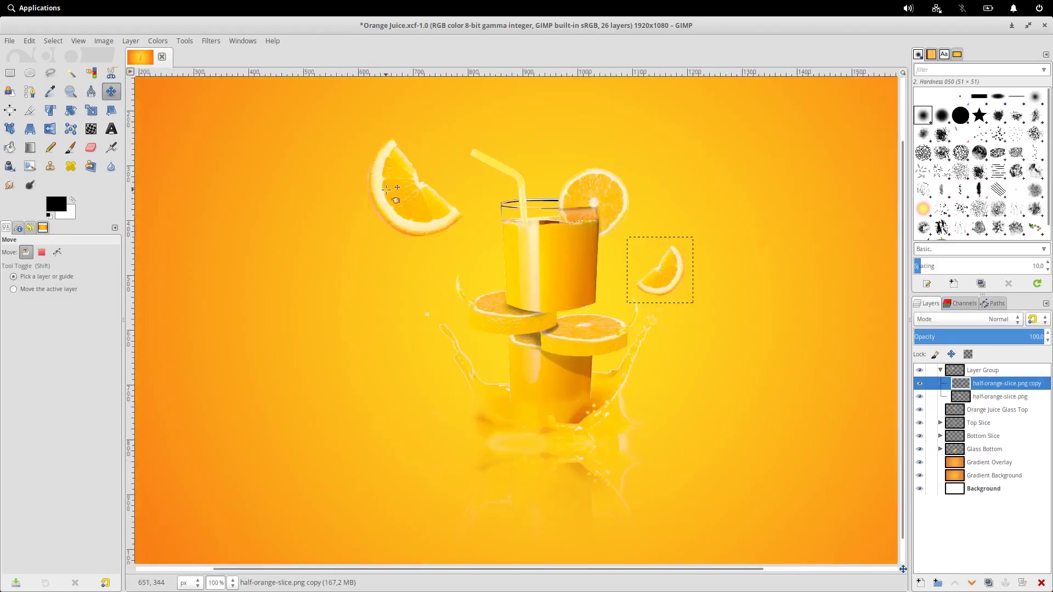
click(411, 188)
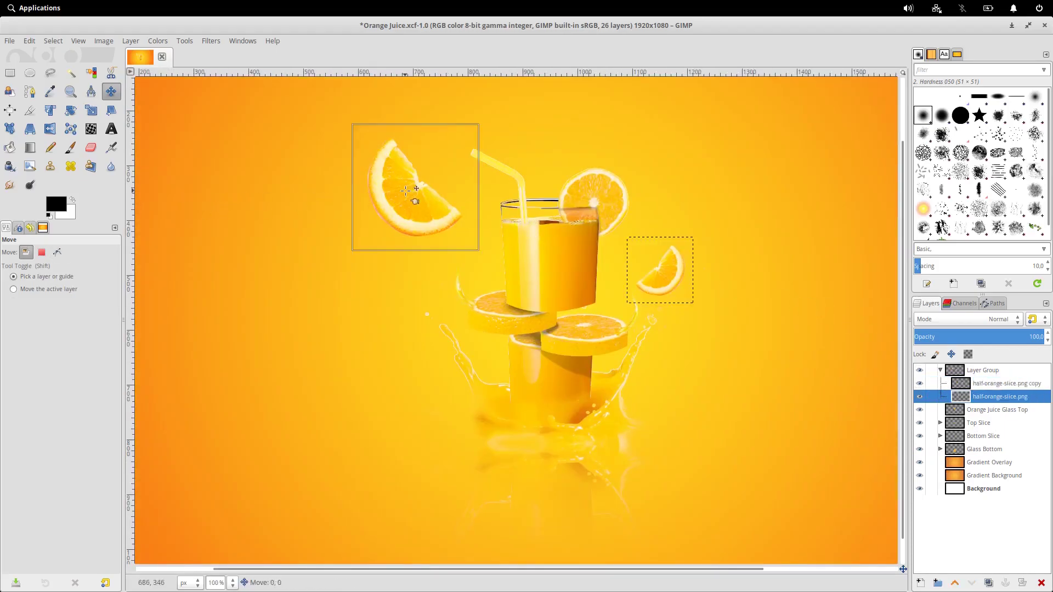
click(962, 384)
click(968, 397)
click(93, 114)
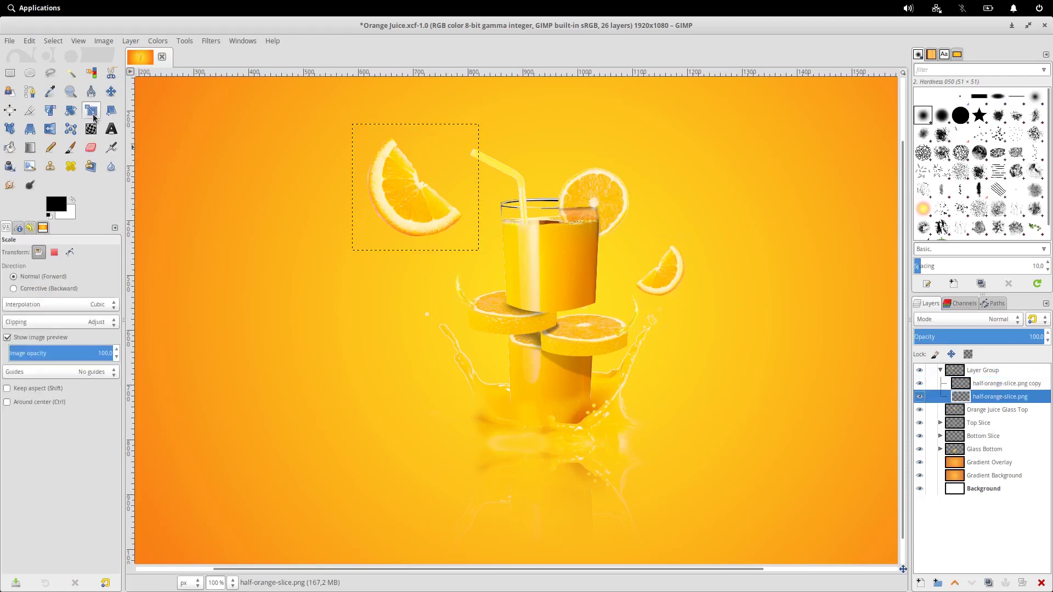
mouse_move(455, 227)
mouse_down()
mouse_move(426, 207)
mouse_move(445, 223)
mouse_up()
key(Return)
key(m)
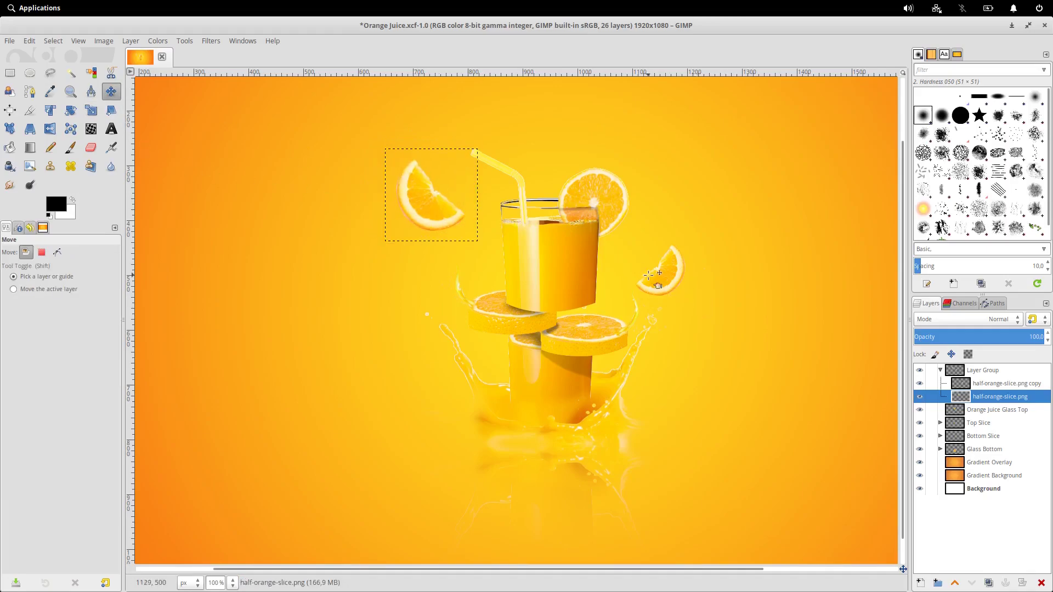
drag(649, 274, 654, 277)
Duplicate the half-orange-slice.png copy layer and move the new slice to the lower left, beside the splash
click(1031, 397)
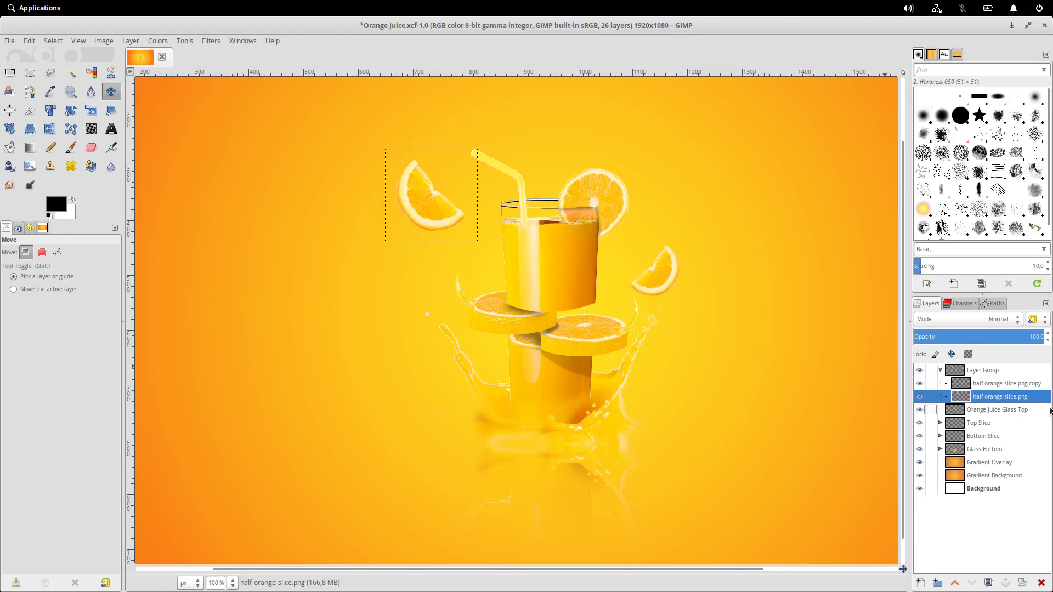
click(1006, 384)
click(990, 584)
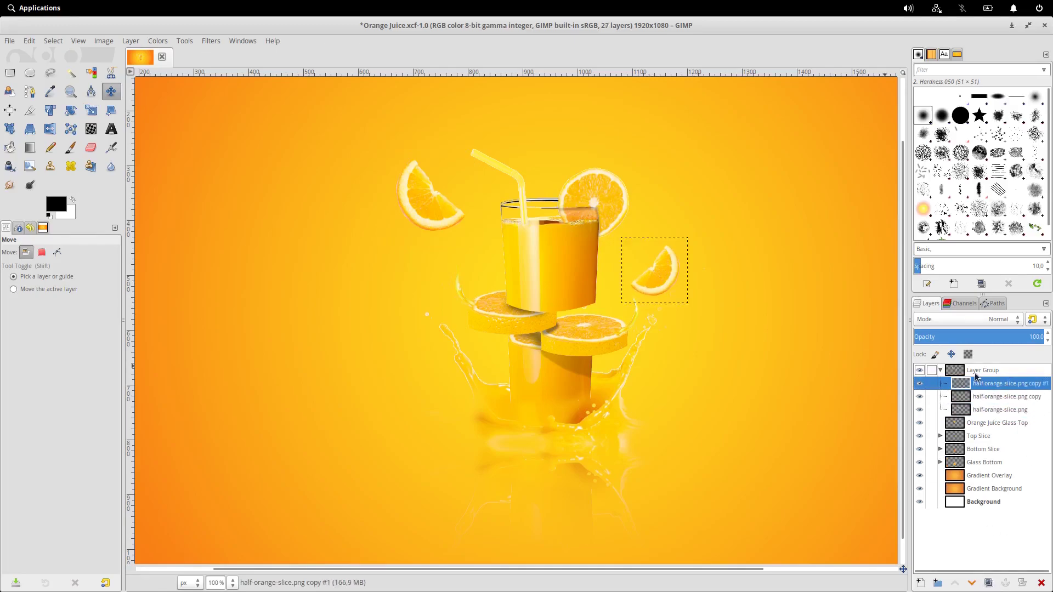
scroll(549, 285, up, 1)
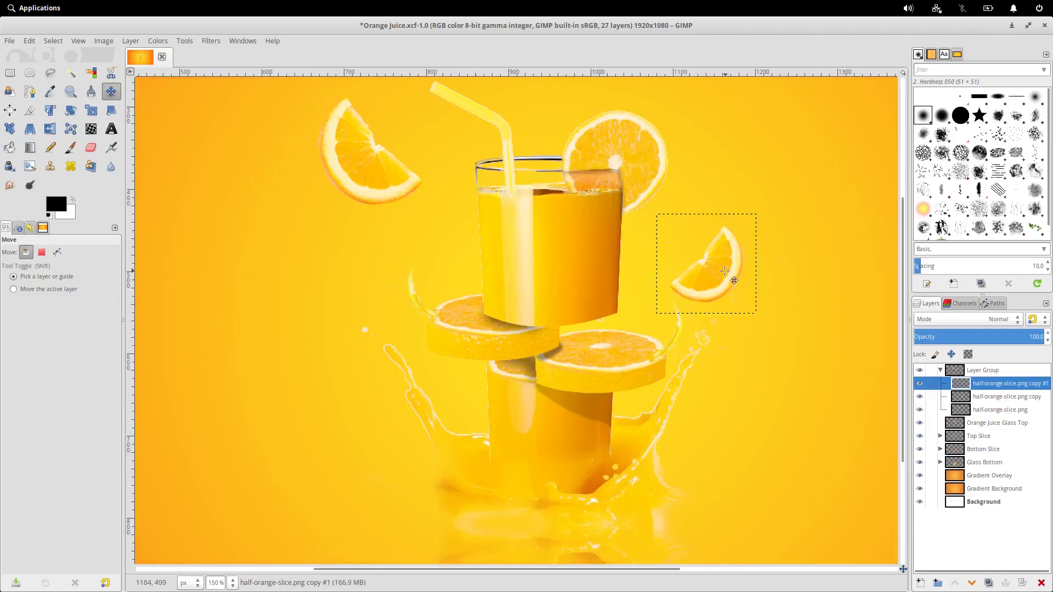
drag(724, 271, 355, 390)
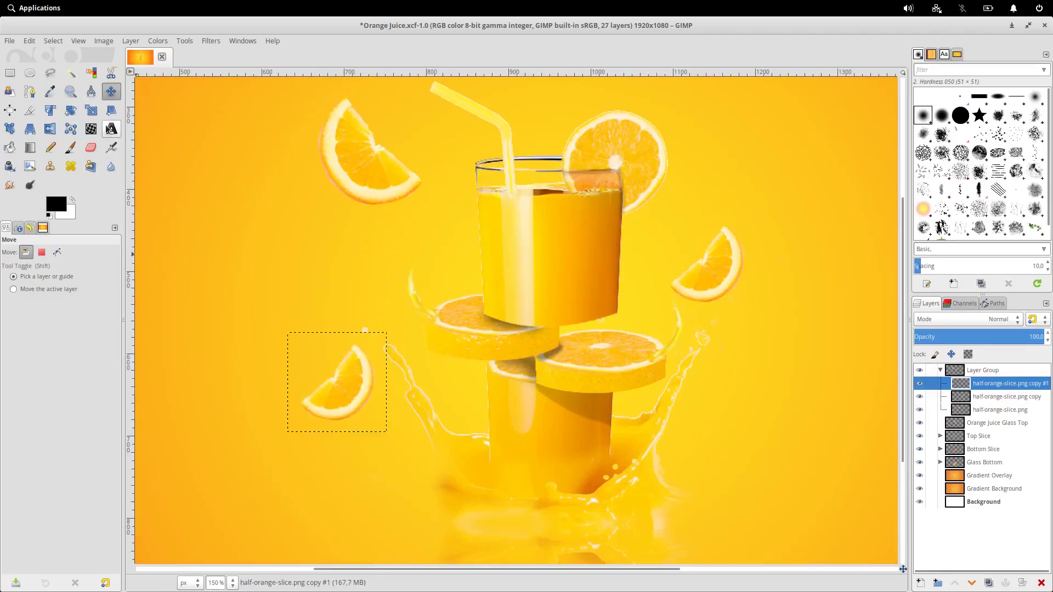
Flip the new half orange slice horizontally and scale it down to 71 by 71 px
click(52, 131)
click(304, 257)
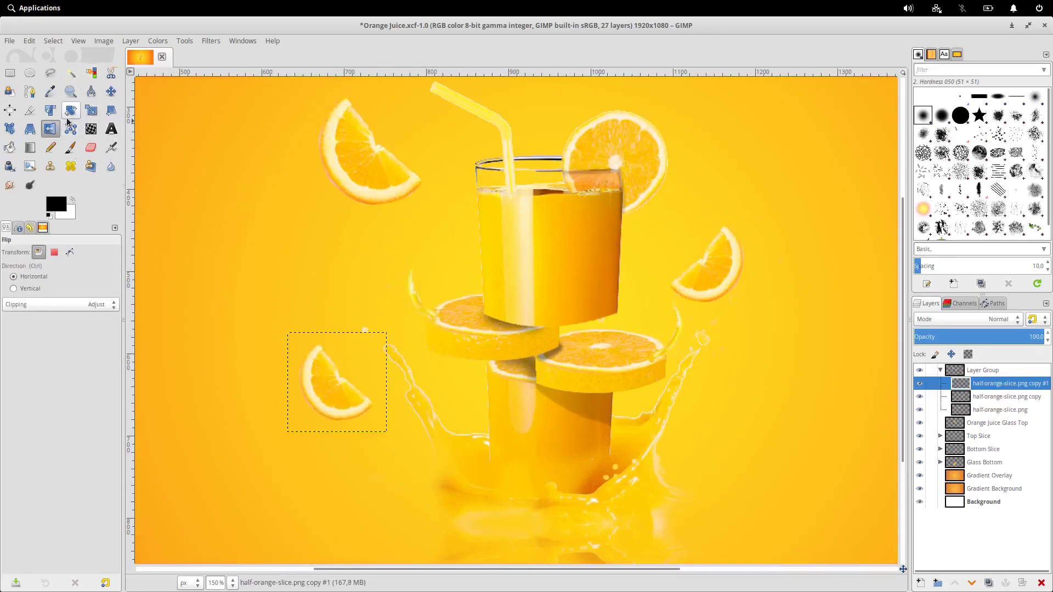
click(93, 112)
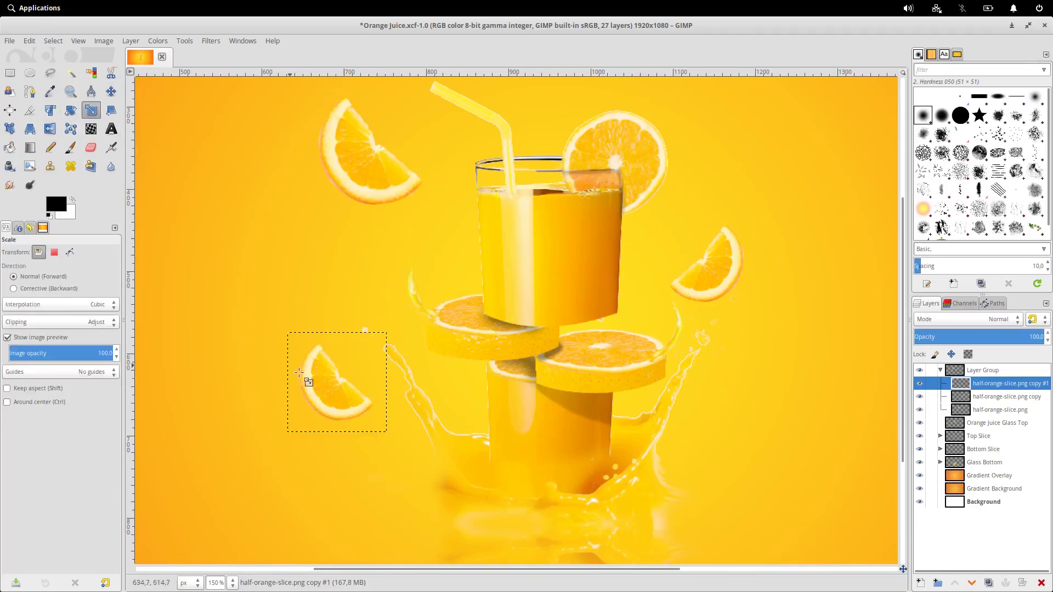
drag(356, 404, 306, 378)
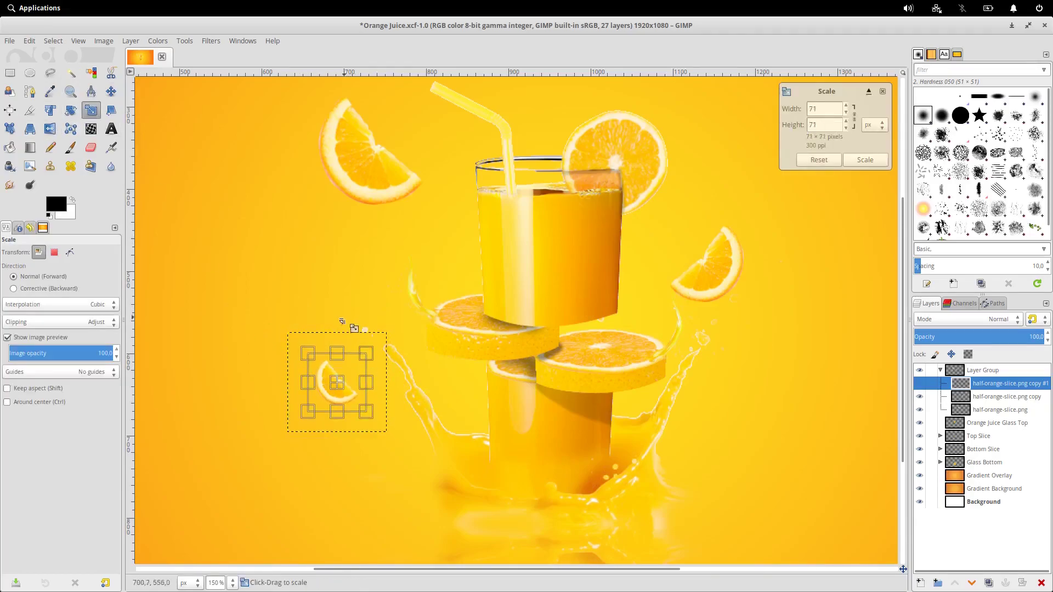
key(Return)
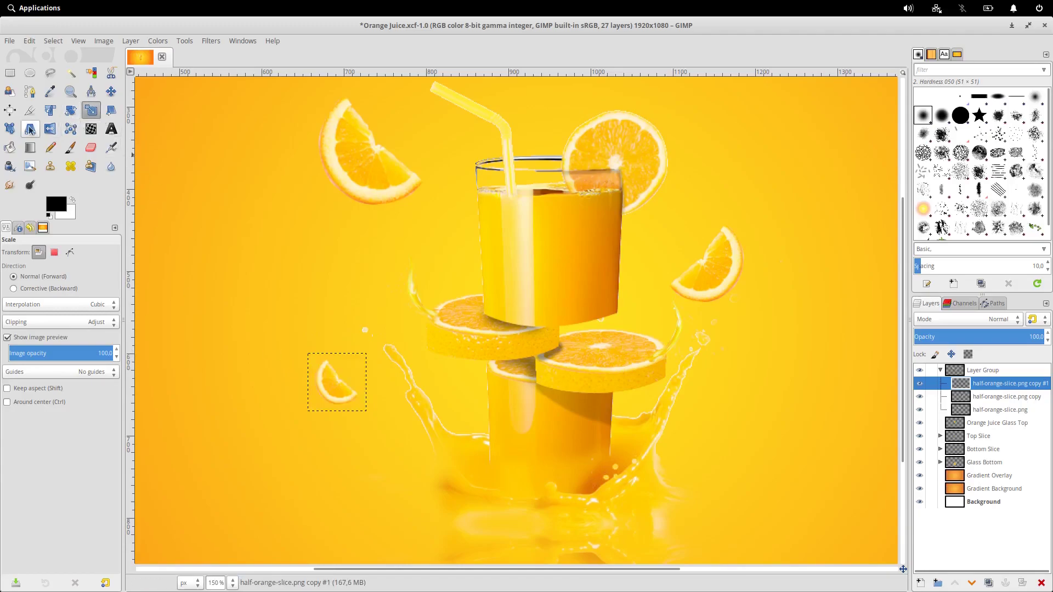
click(49, 129)
click(336, 376)
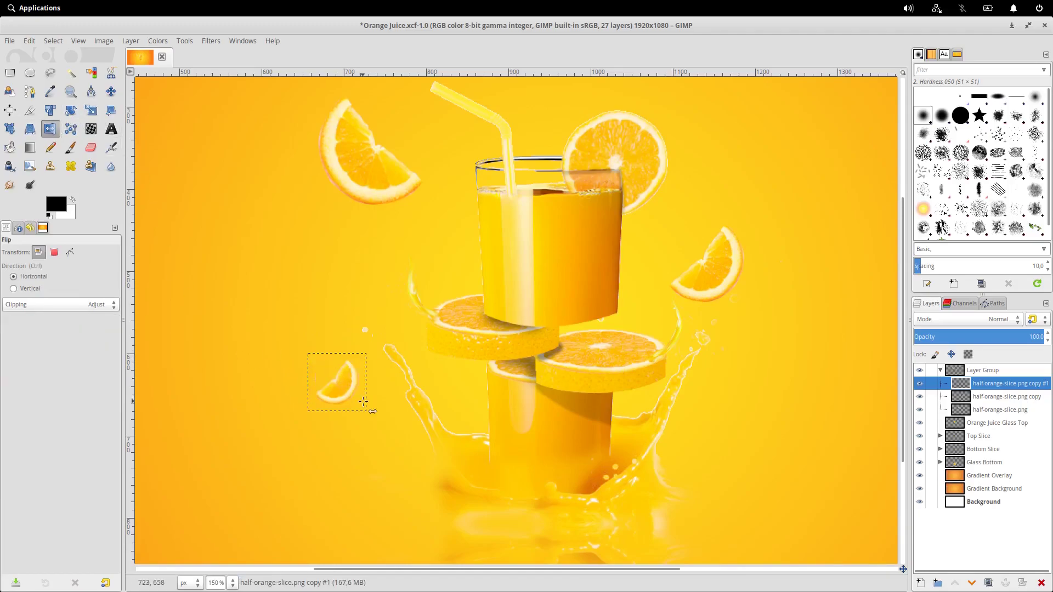
ctrl+click(356, 392)
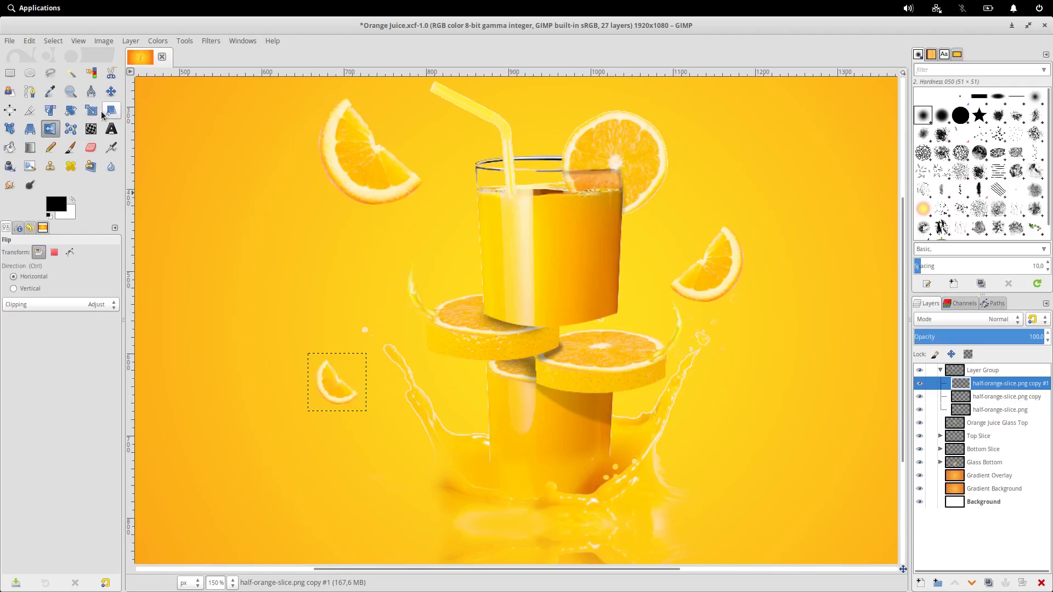
Rotate the smallest half orange slice so its rind faces up and left, and place it near the left splash
click(71, 111)
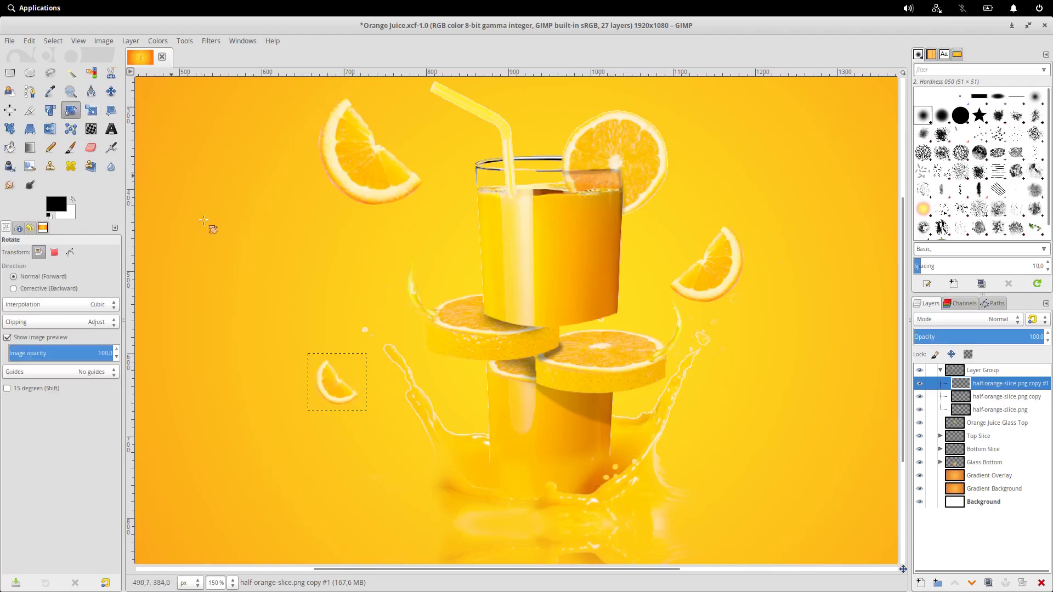
drag(347, 397, 381, 421)
key(Return)
click(111, 91)
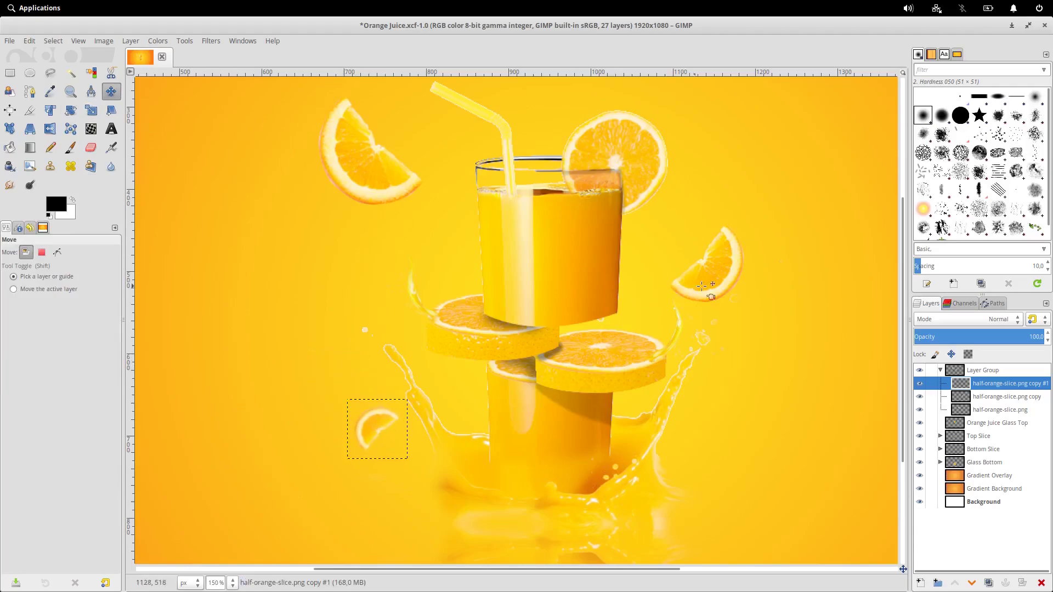
Reposition the three floating half orange slices so they sit closer around the glass
drag(370, 150, 396, 174)
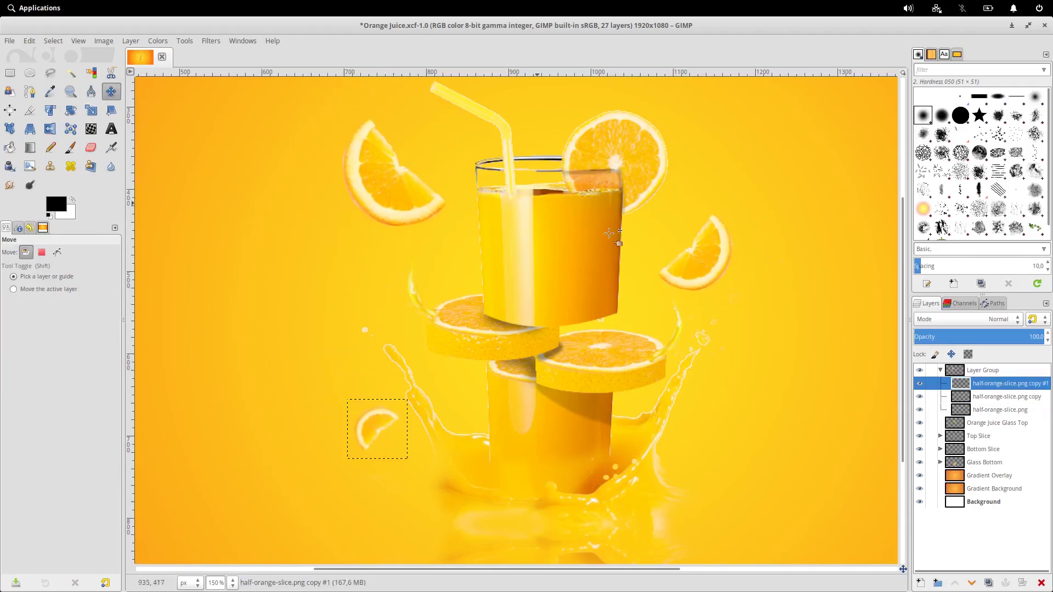
drag(691, 258, 691, 251)
mouse_move(378, 418)
mouse_down()
mouse_move(383, 405)
mouse_move(381, 416)
mouse_up()
key(minus)
key(minus)
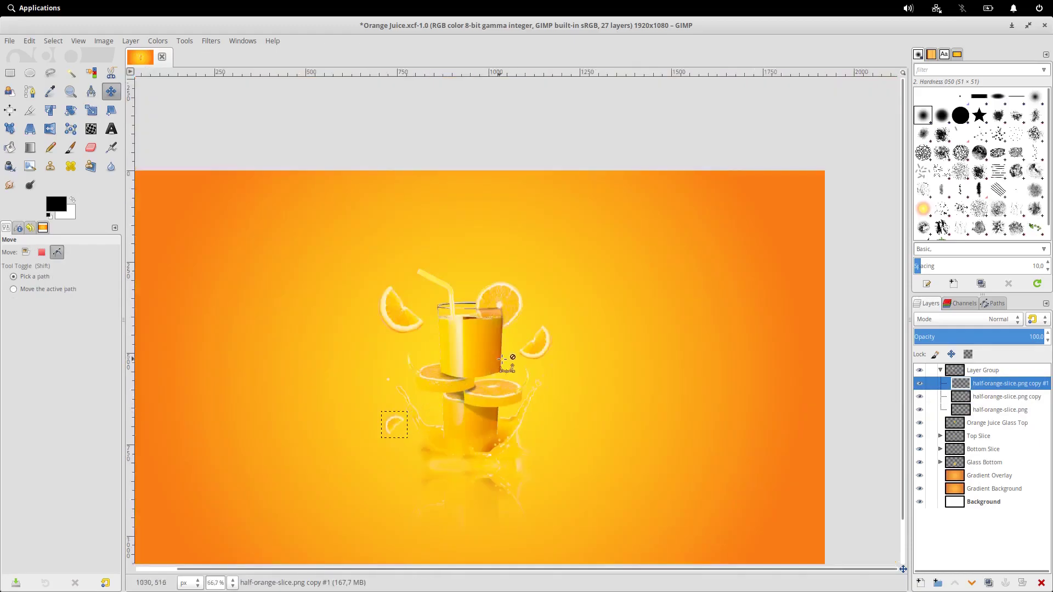
key(plus)
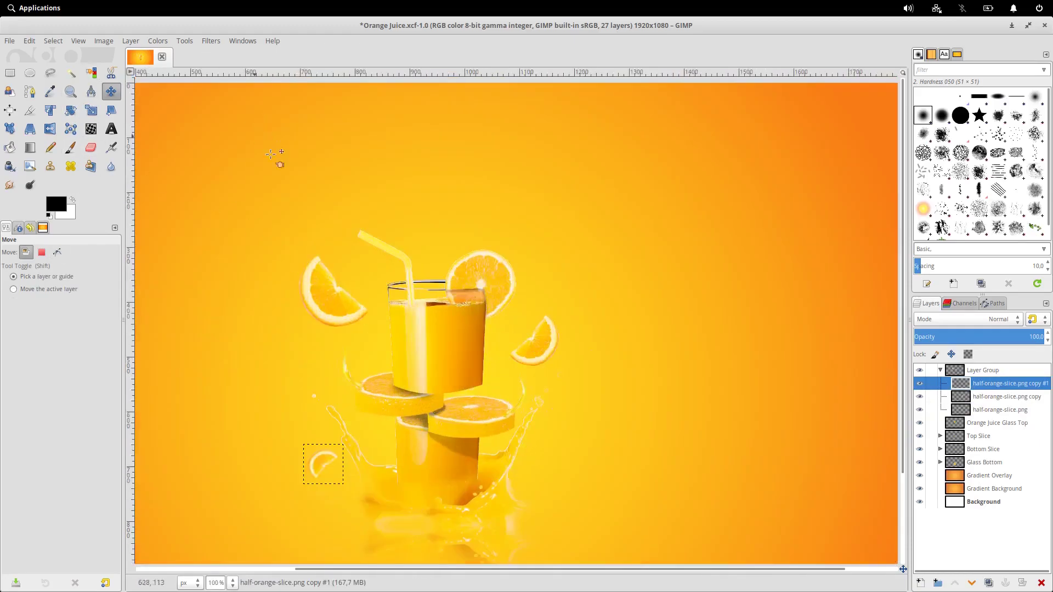
Open leaf.png as a new layer and move the leaf beside the larger half orange slice
click(9, 41)
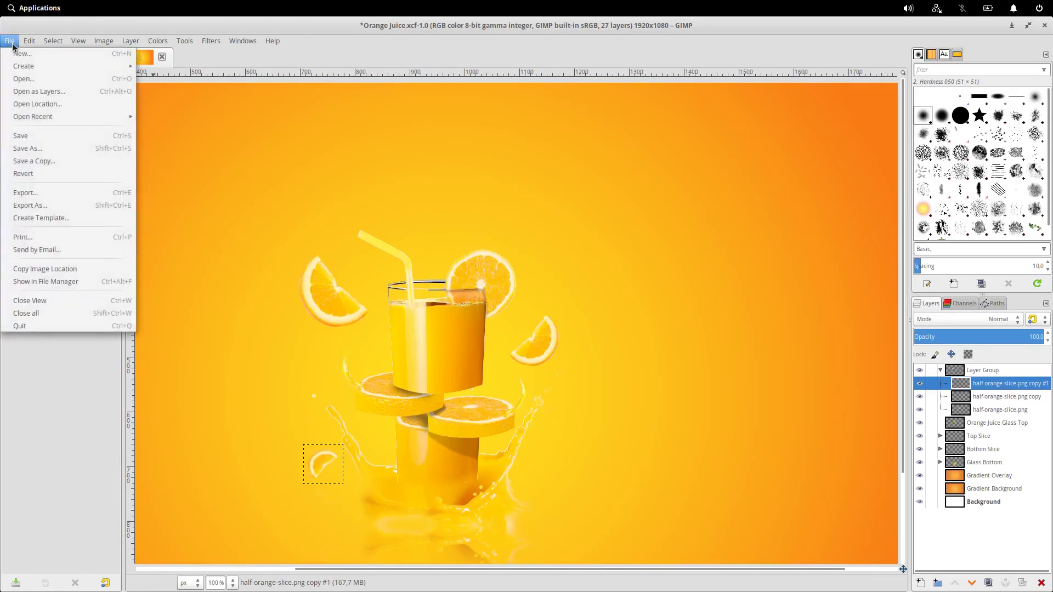
click(47, 91)
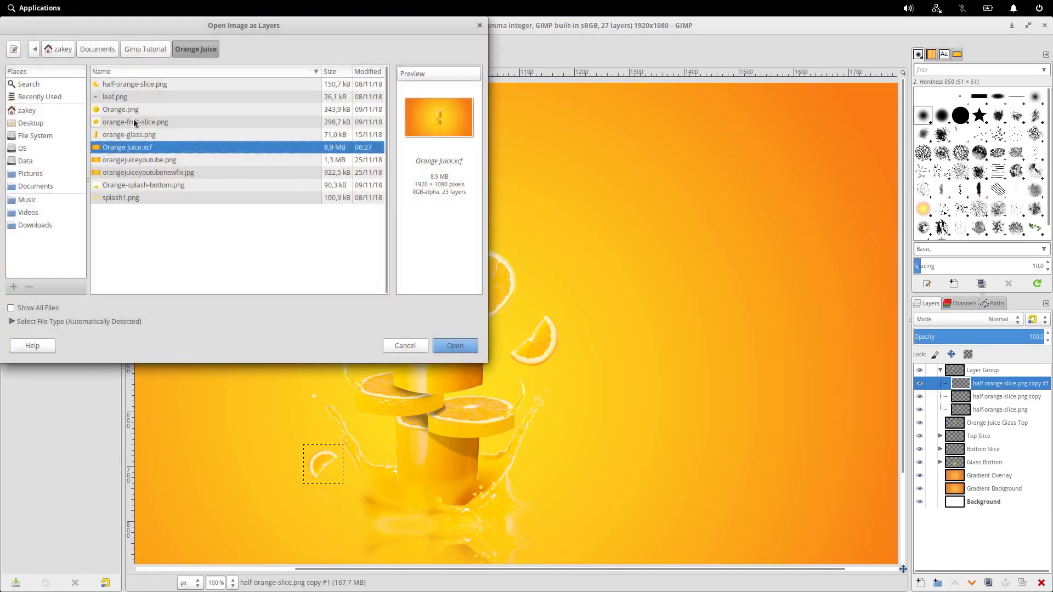
click(144, 100)
click(453, 345)
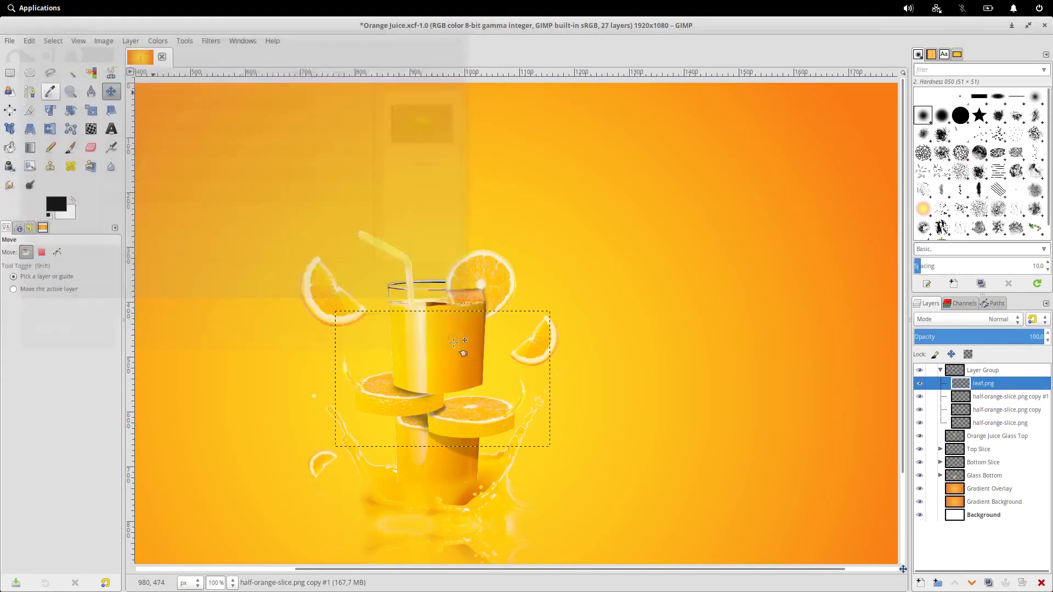
key(plus)
drag(449, 376, 258, 310)
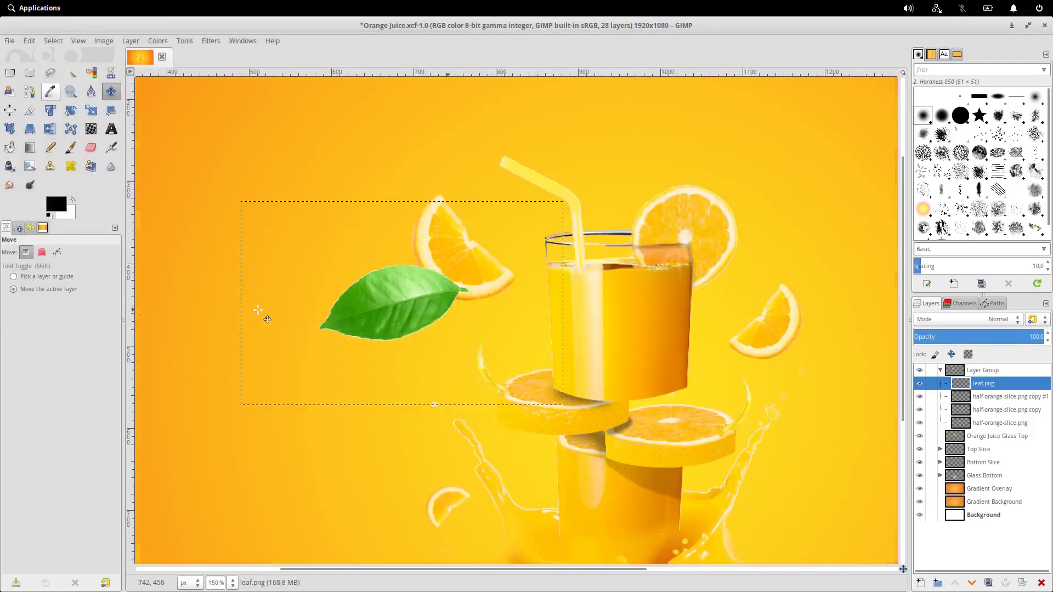
Rotate the leaf clockwise by about 61 degrees
click(71, 110)
drag(458, 293, 445, 341)
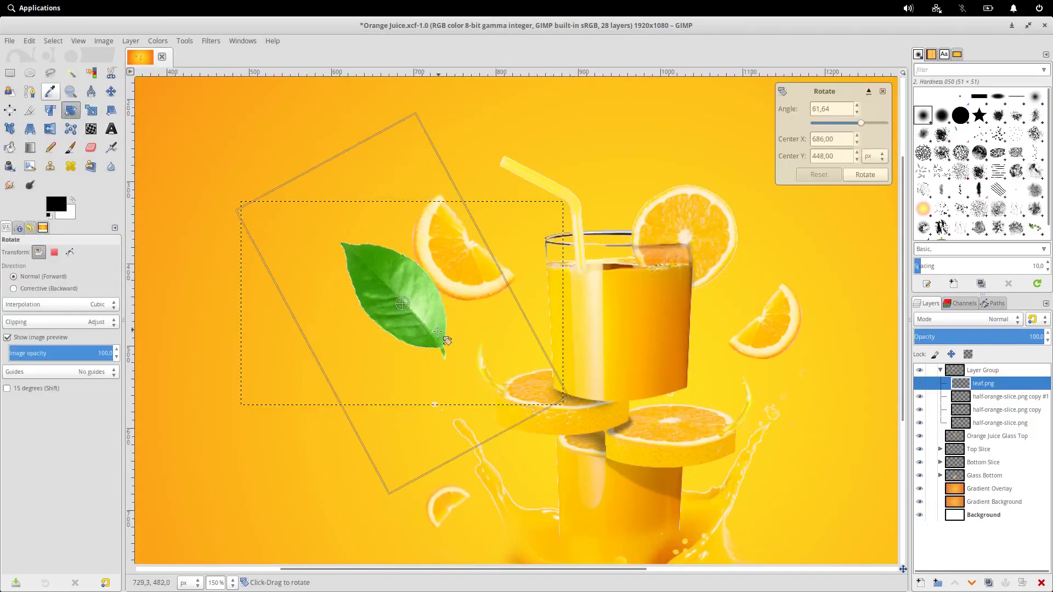
click(864, 175)
Scale the leaf down to a small size and move it against the lower edge of the larger half orange slice
click(90, 110)
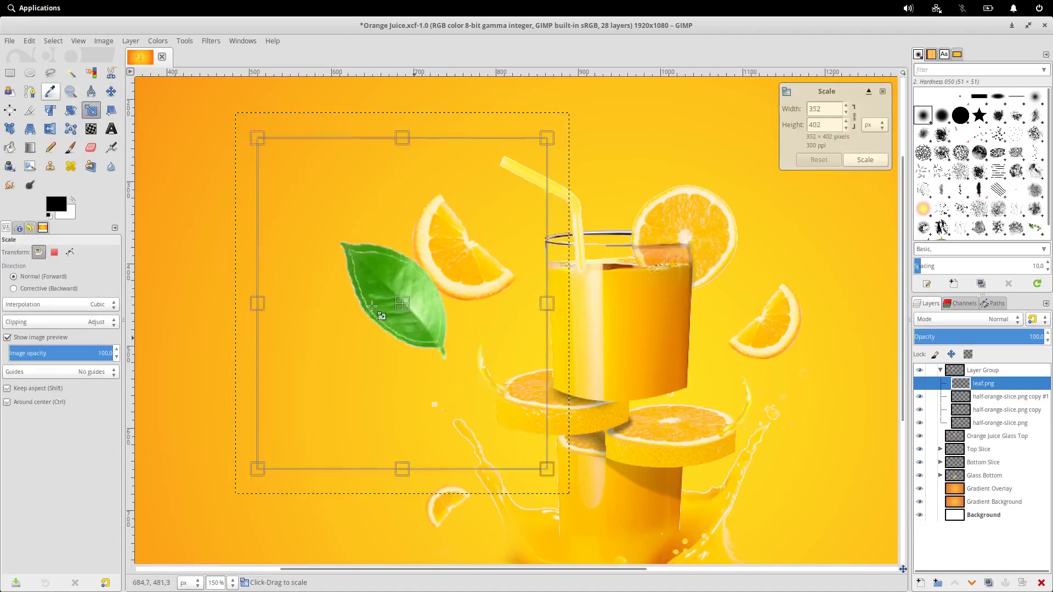
drag(463, 364, 228, 126)
click(858, 161)
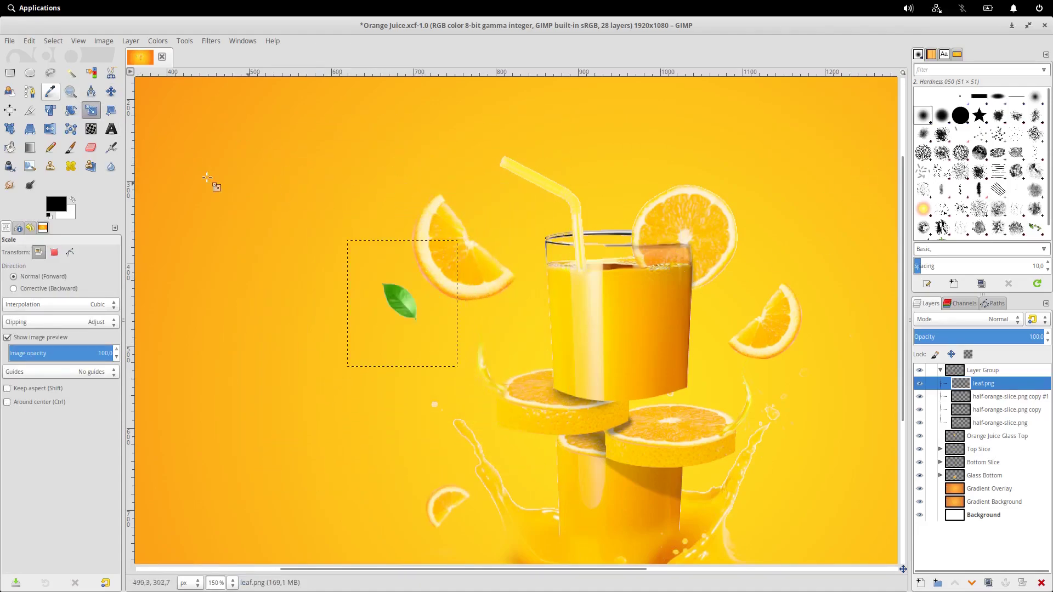
click(110, 91)
drag(396, 306, 470, 305)
Duplicate the leaf.png layer, move the copy below the half orange slice right of the glass, and flip it horizontally
scroll(354, 319, right, 1)
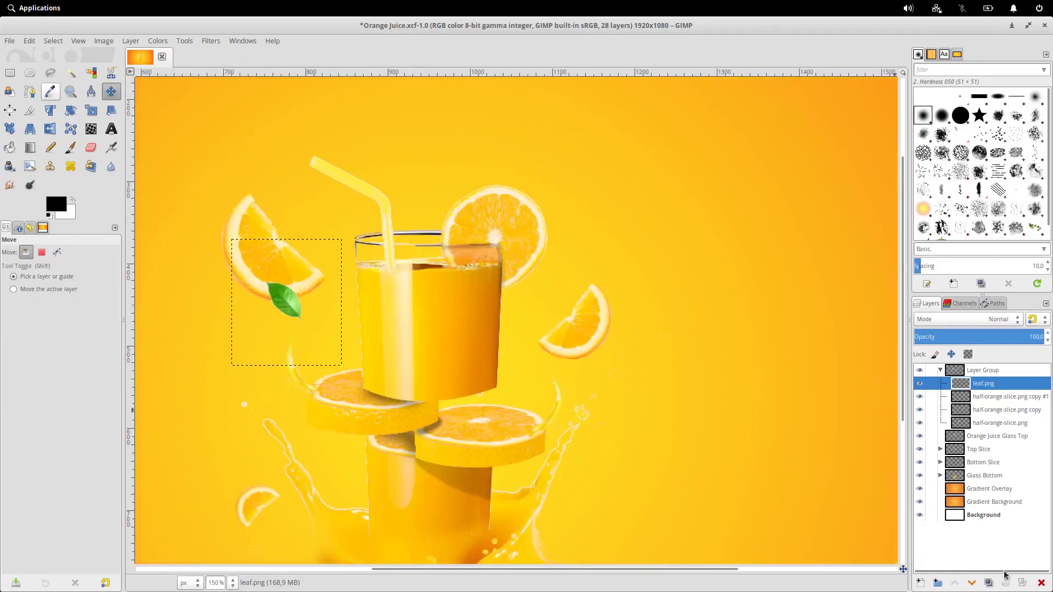
click(987, 583)
drag(295, 303, 604, 364)
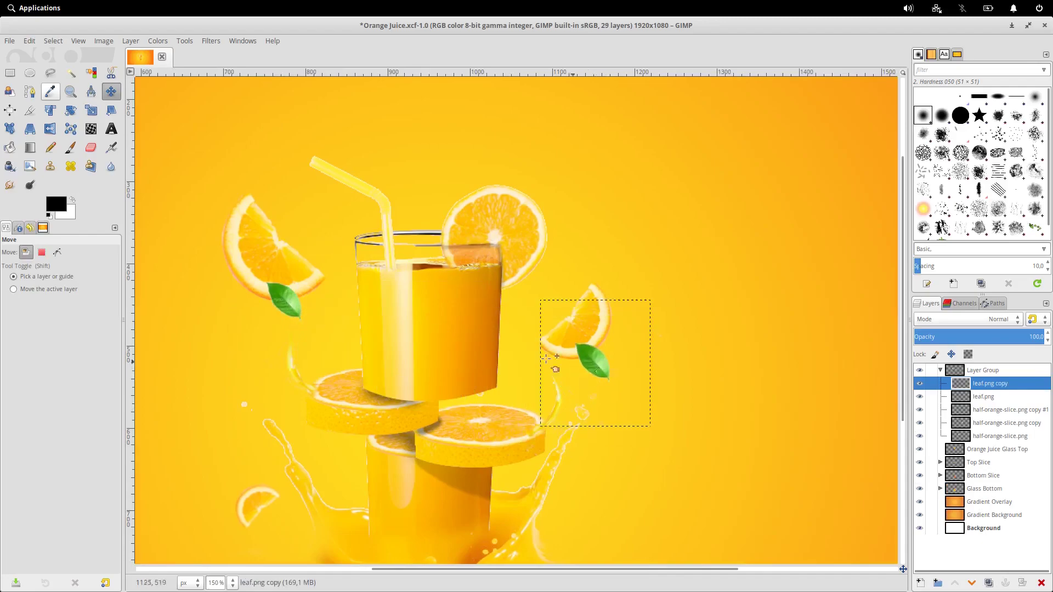
click(49, 131)
click(599, 364)
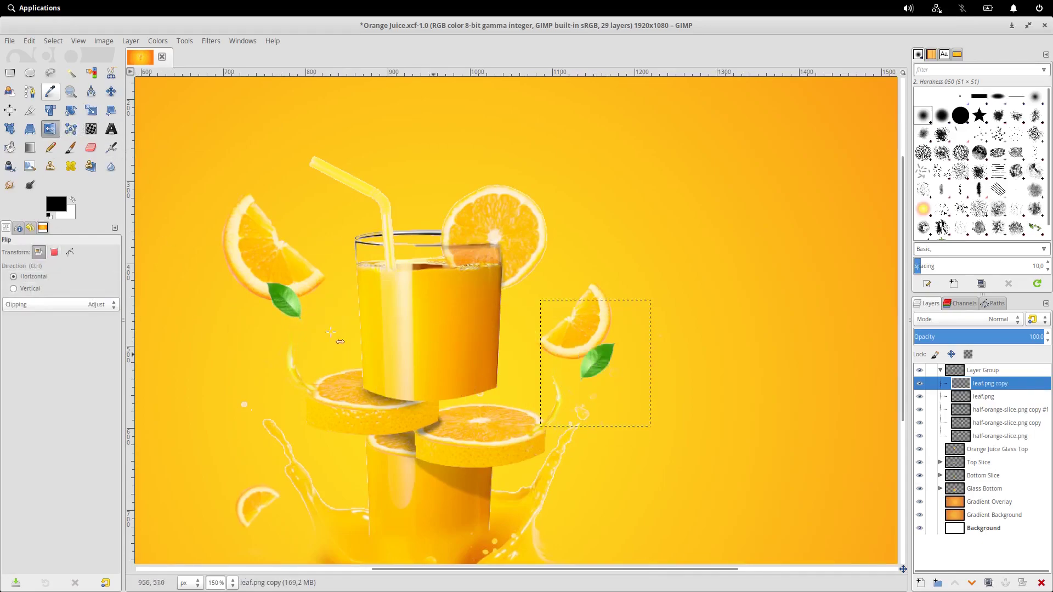
Scale the flipped leaf copy down so it is smaller than the first leaf
click(90, 110)
key(Return)
drag(620, 394, 590, 370)
Reposition the two upper half orange slices and set their leaves just below them with a small gap
click(111, 92)
drag(282, 263, 270, 254)
drag(284, 301, 271, 314)
drag(588, 366, 576, 316)
drag(579, 365, 579, 352)
scroll(579, 352, down, 1)
Duplicate the small leaf and move the copy above the smallest half orange slice at the lower left
click(988, 582)
drag(579, 231, 220, 315)
scroll(230, 318, up, 1)
scroll(230, 318, left, 1)
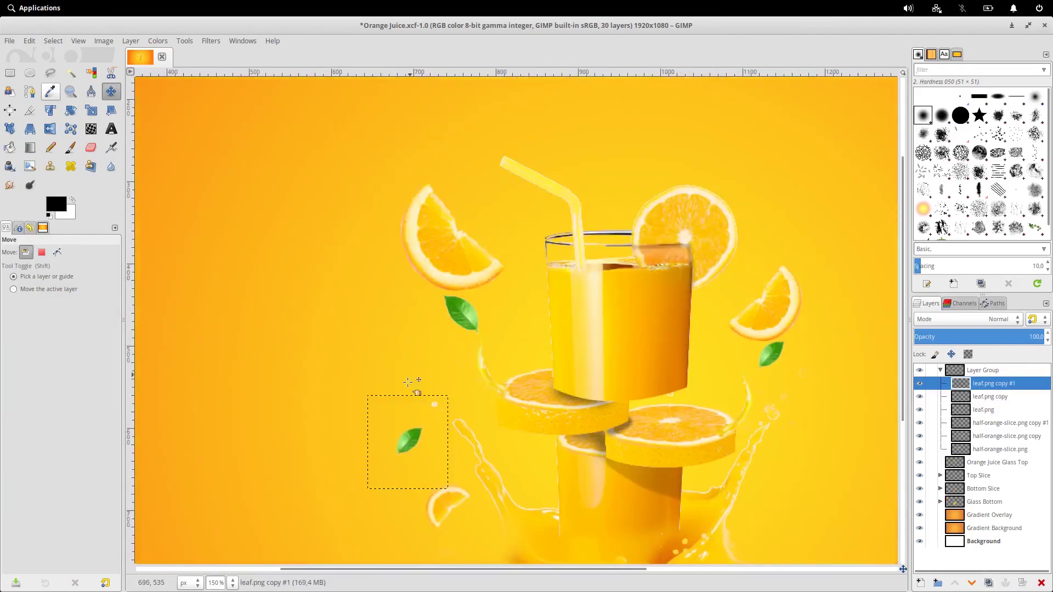
drag(410, 439, 425, 465)
Flip the third leaf horizontally and scale it down further
click(53, 129)
click(419, 459)
click(91, 110)
click(432, 484)
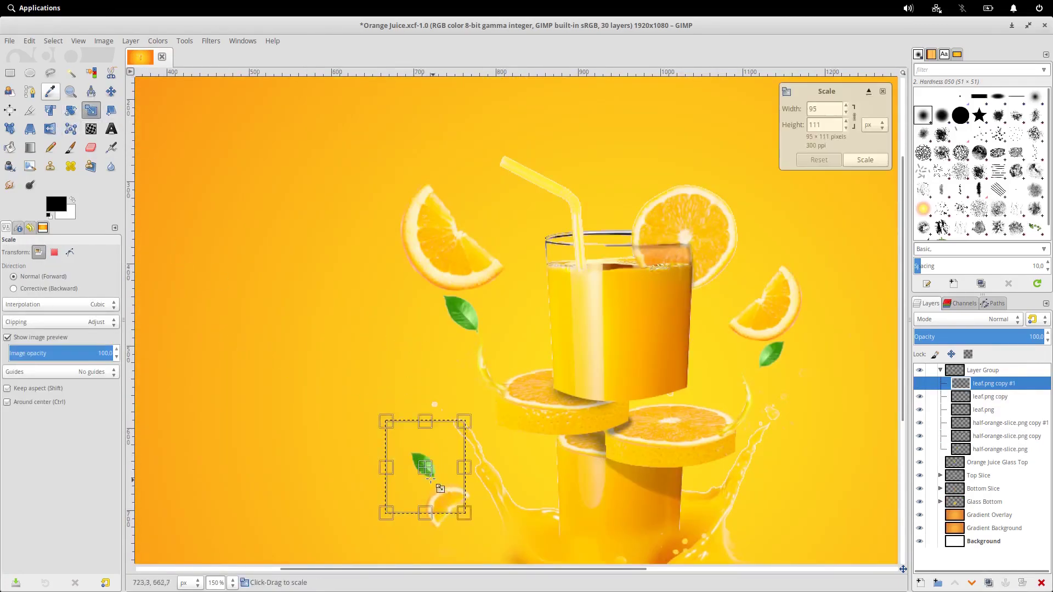
key(Return)
Move the third leaf inside the left splash, beside the lower glass
key(m)
drag(458, 506, 502, 486)
key(shift+s)
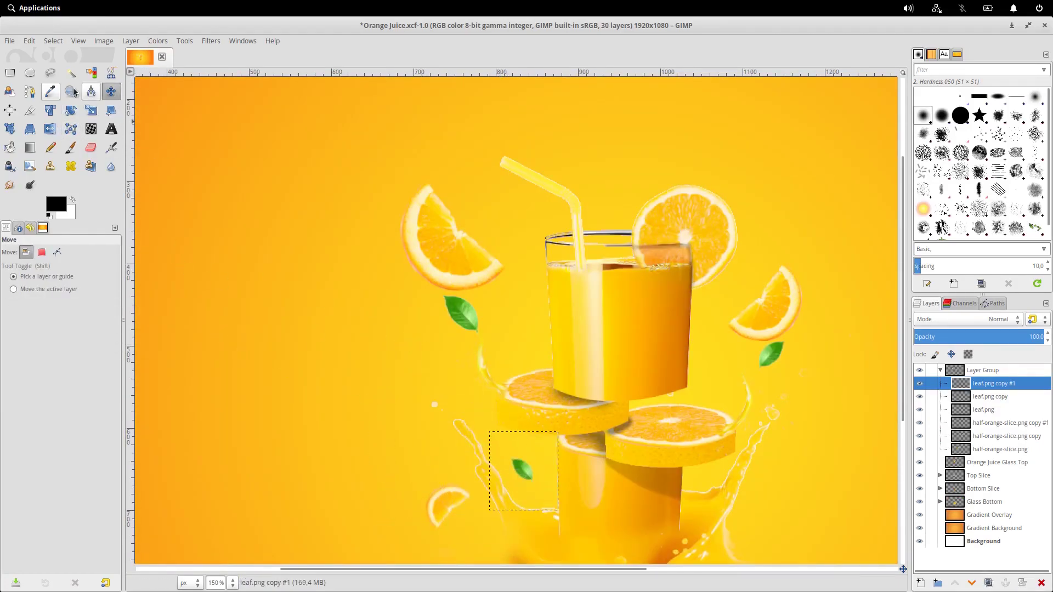
Shift the half orange slice right of the glass slightly left and move the larger leaf down and right of its slice
key(minus)
key(minus)
key(1)
key(m)
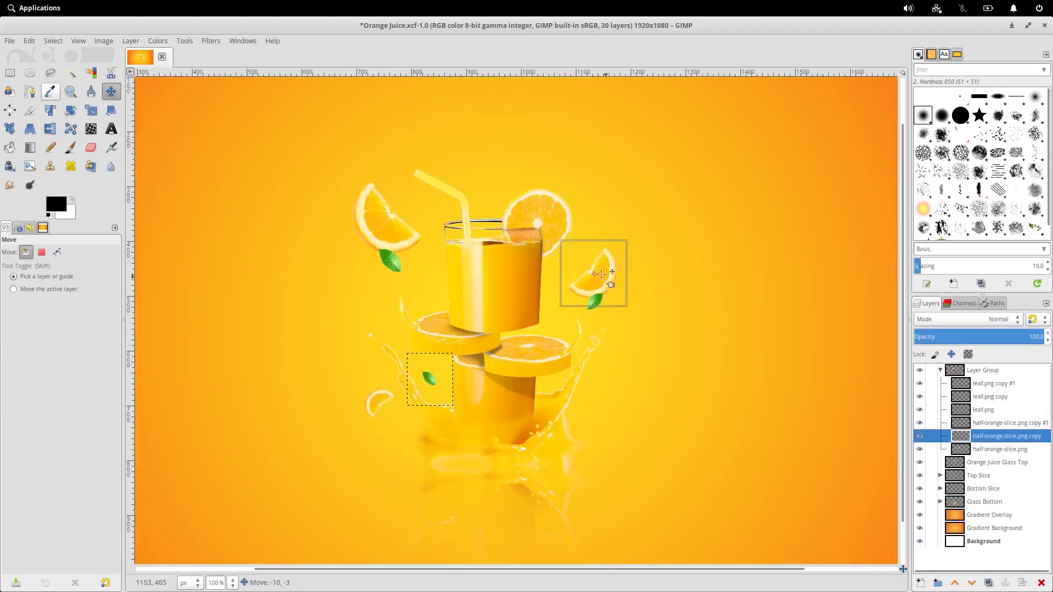
drag(391, 257, 401, 264)
Duplicate the smallest leaf and place the copy above the orange slice on the glass rim
click(430, 379)
scroll(455, 437, up, 2)
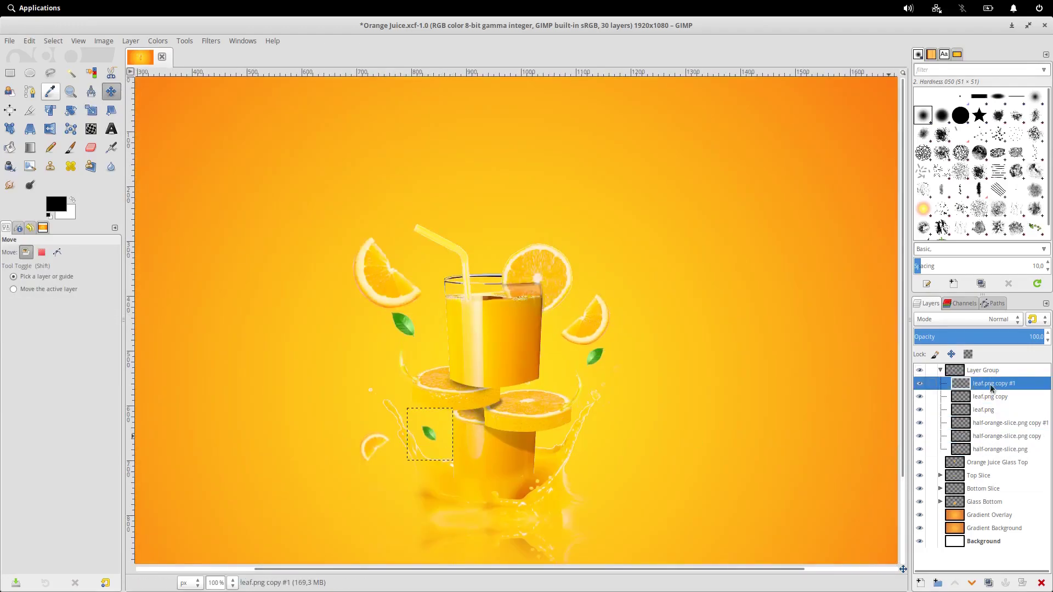
key(ctrl+v)
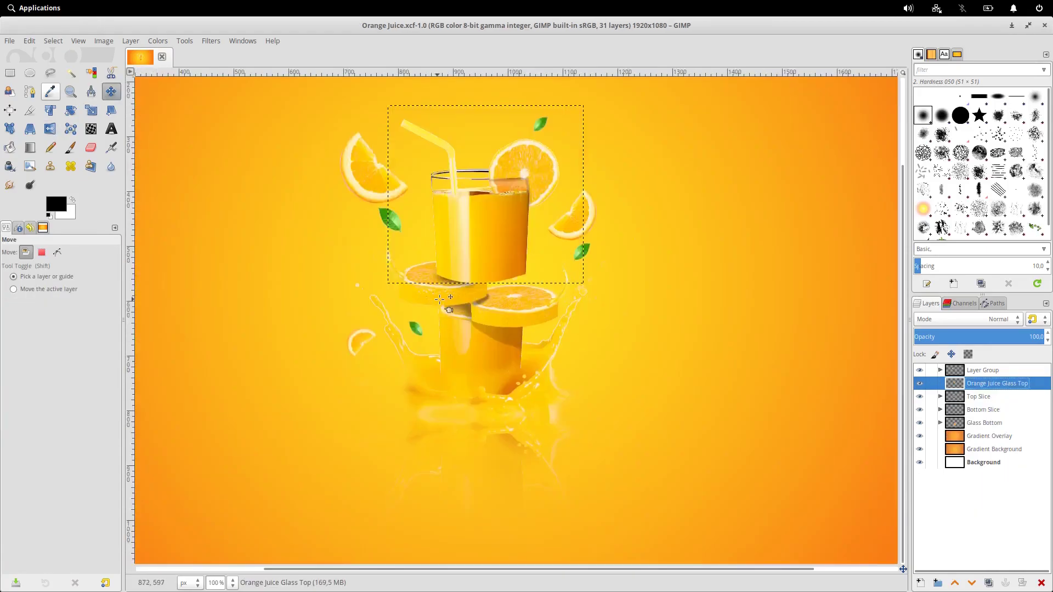
Merge the top layer group of floating orange slices and leaves into a single layer
scroll(439, 299, down, 1)
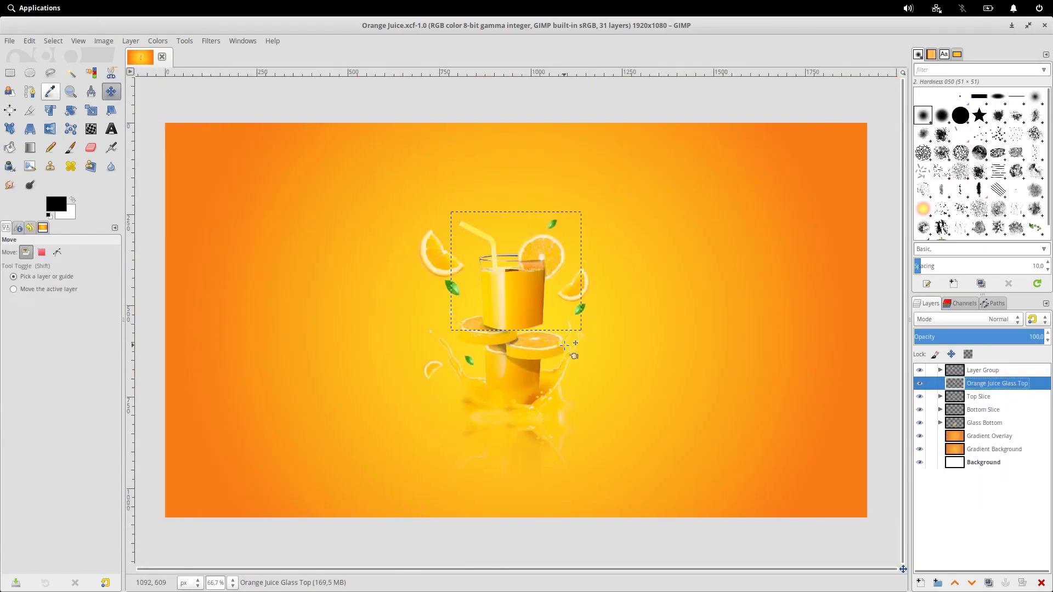
click(982, 370)
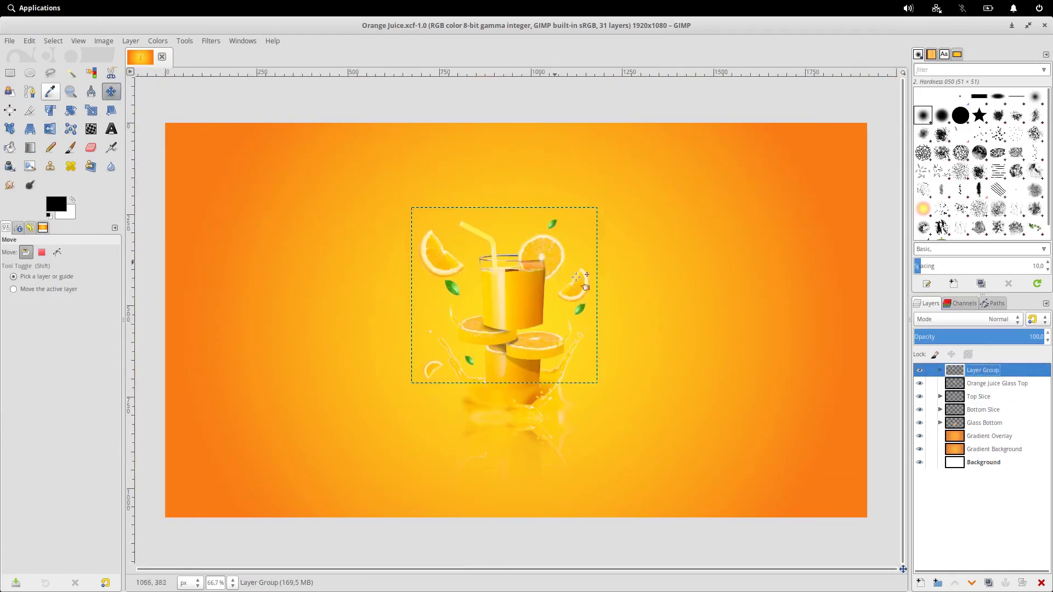
right_click(992, 377)
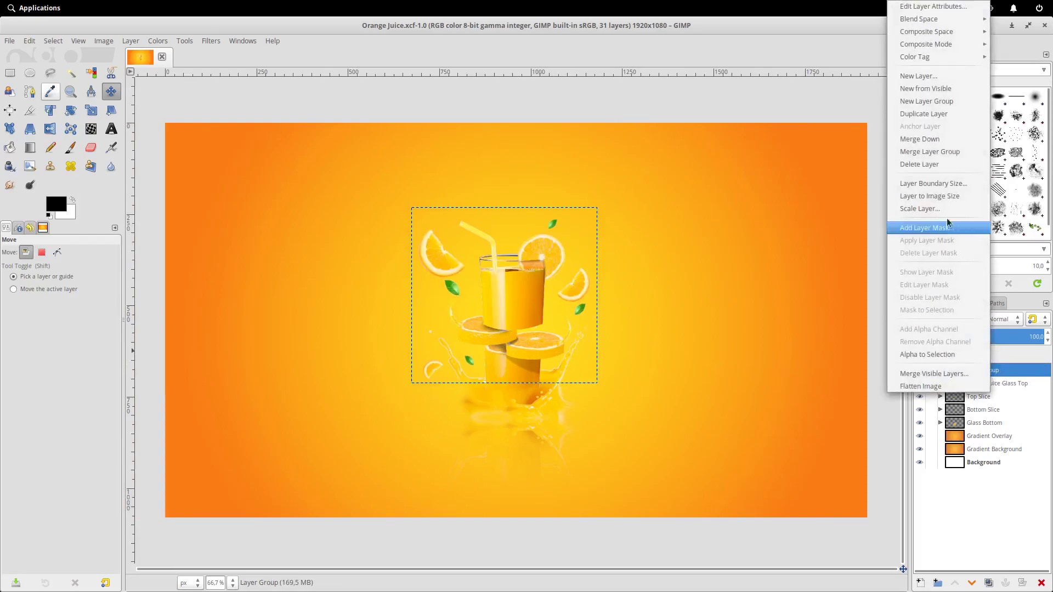
click(960, 153)
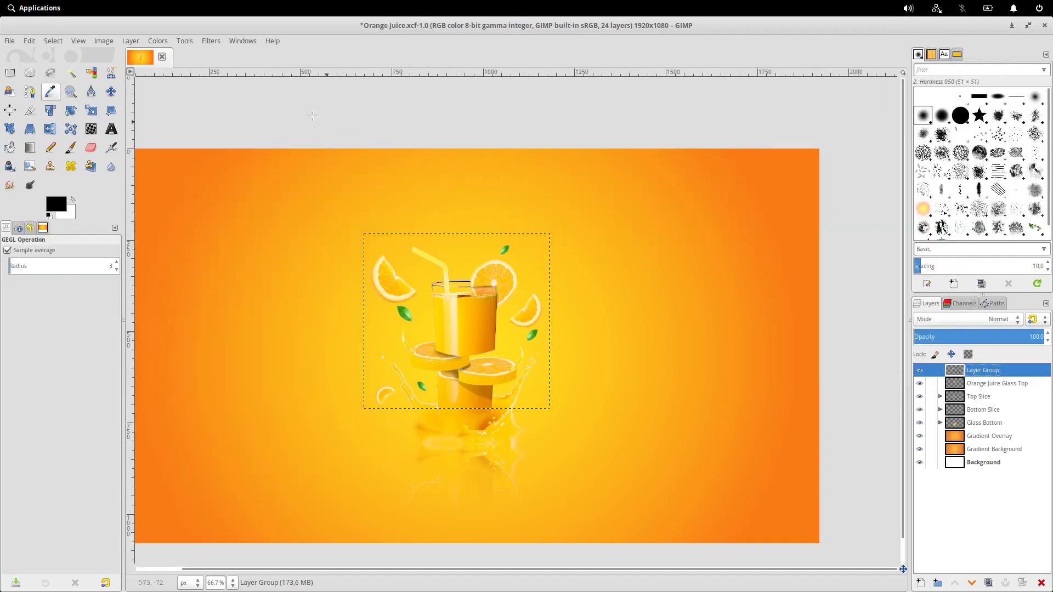
Apply a Zoom Motion Blur to the merged floating slices and leaves layer, slightly reducing the blurring factor
click(212, 41)
mouse_move(291, 113)
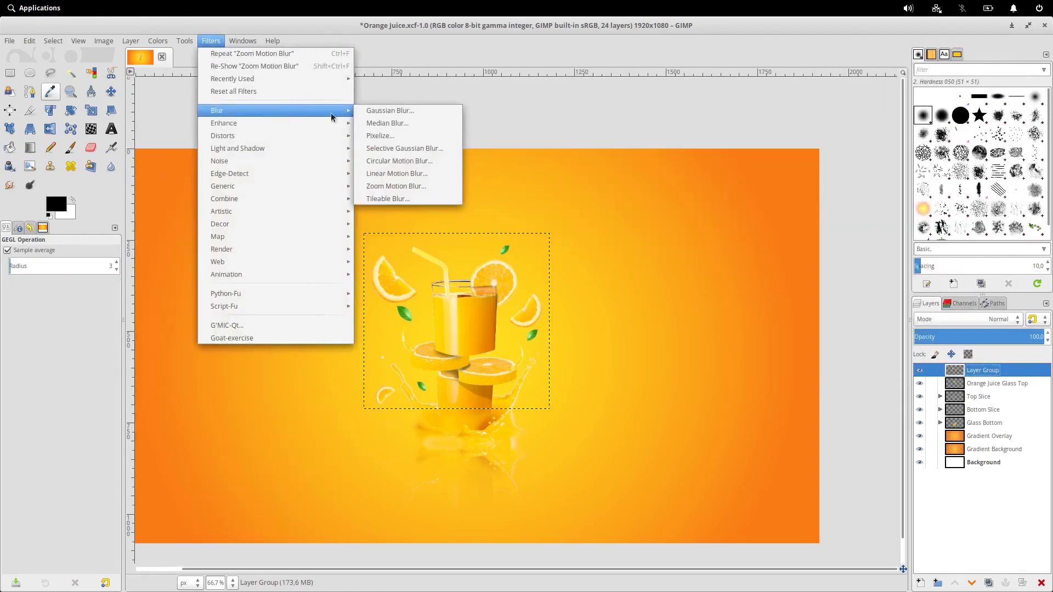
click(396, 187)
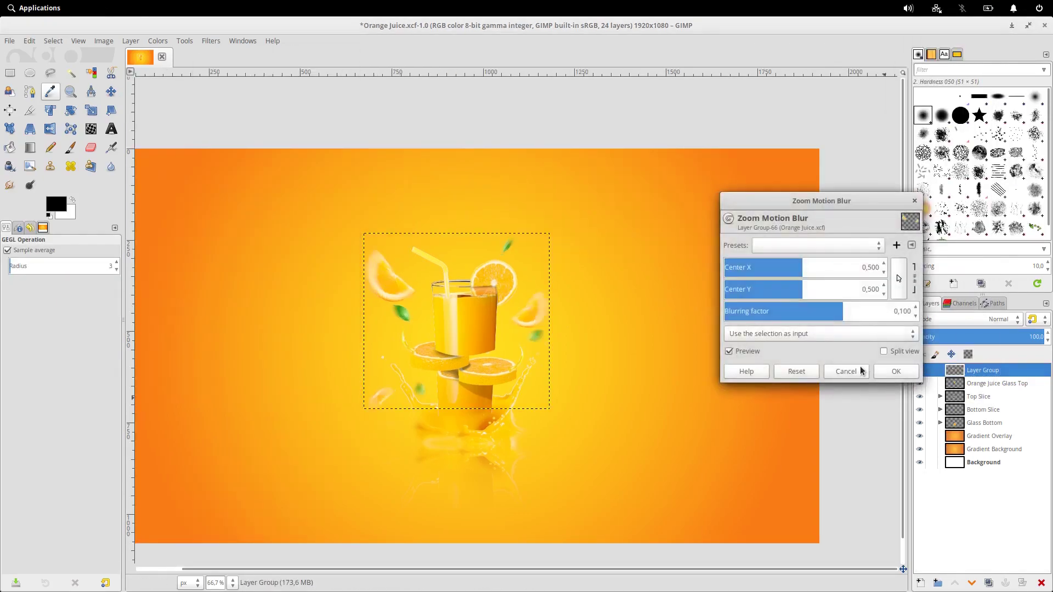
click(837, 308)
mouse_move(838, 311)
mouse_down()
mouse_move(796, 311)
mouse_move(839, 311)
mouse_up()
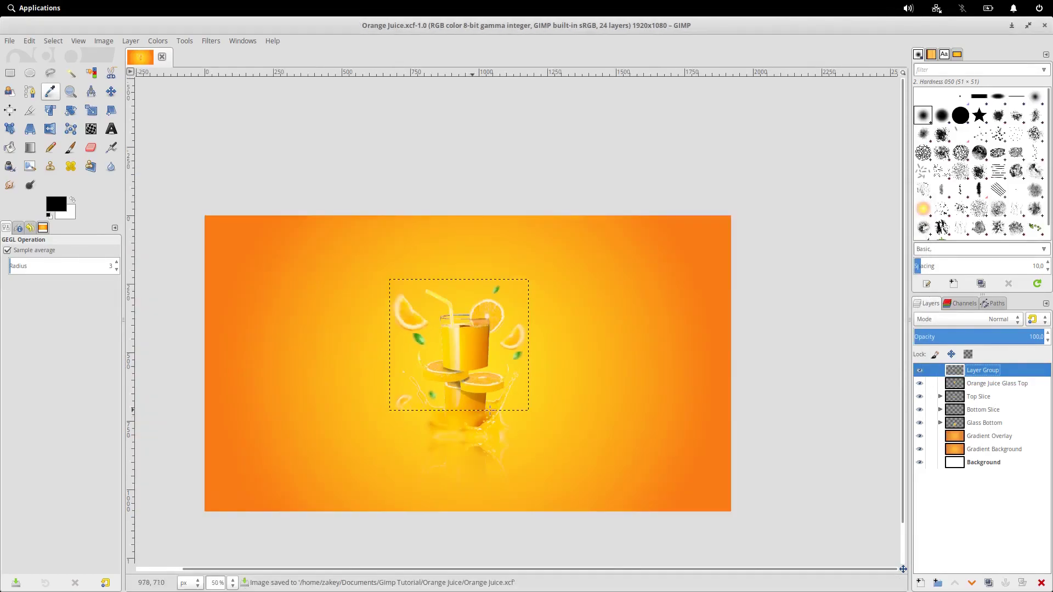